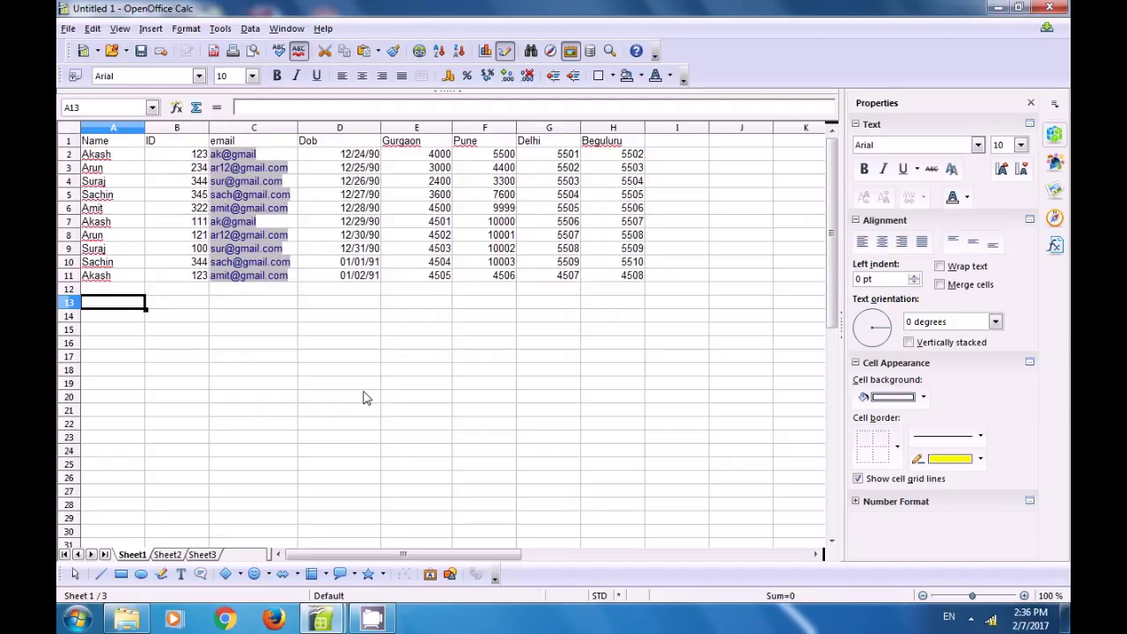
Add the headings "id" in A13 and "position" in B13, and enter the ID from B4 as lookup value in A14.
{"action": "type", "text": "id"}
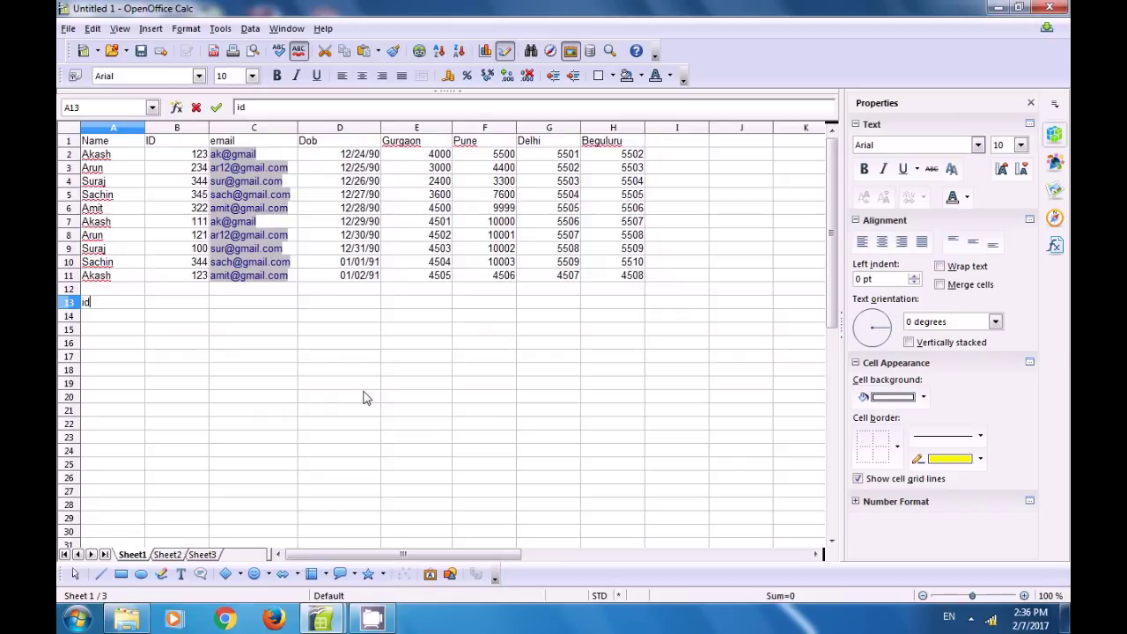
{"action": "key", "text": "Tab"}
{"action": "type", "text": "poa"}
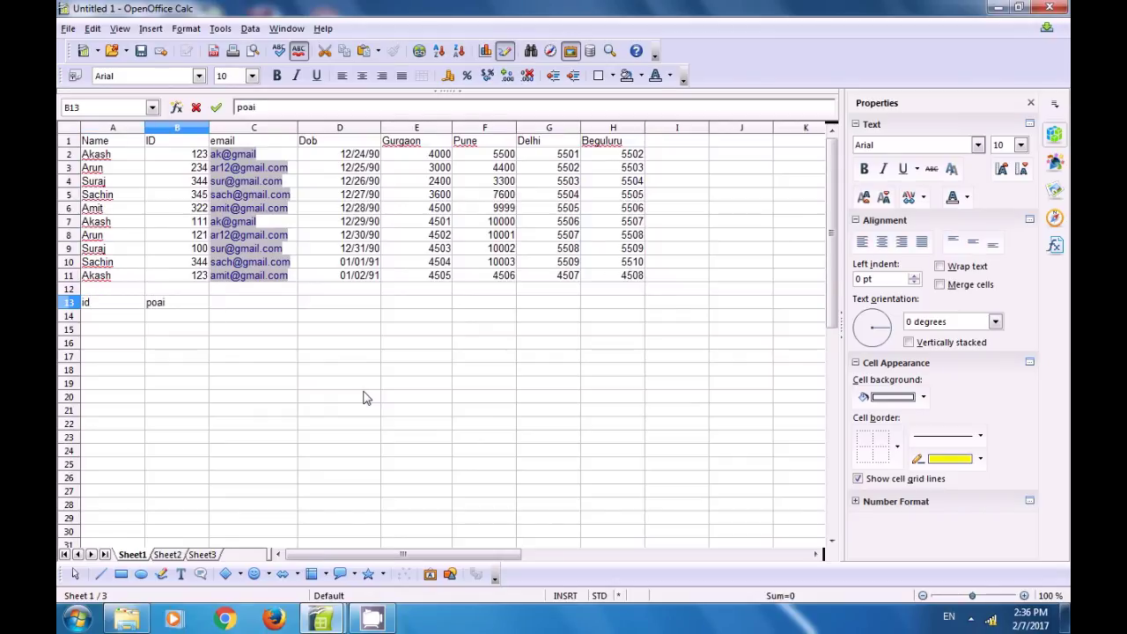
{"action": "key", "text": "BackSpace"}
{"action": "type", "text": "sition"}
{"action": "left_click", "coordinate": [97, 319]}
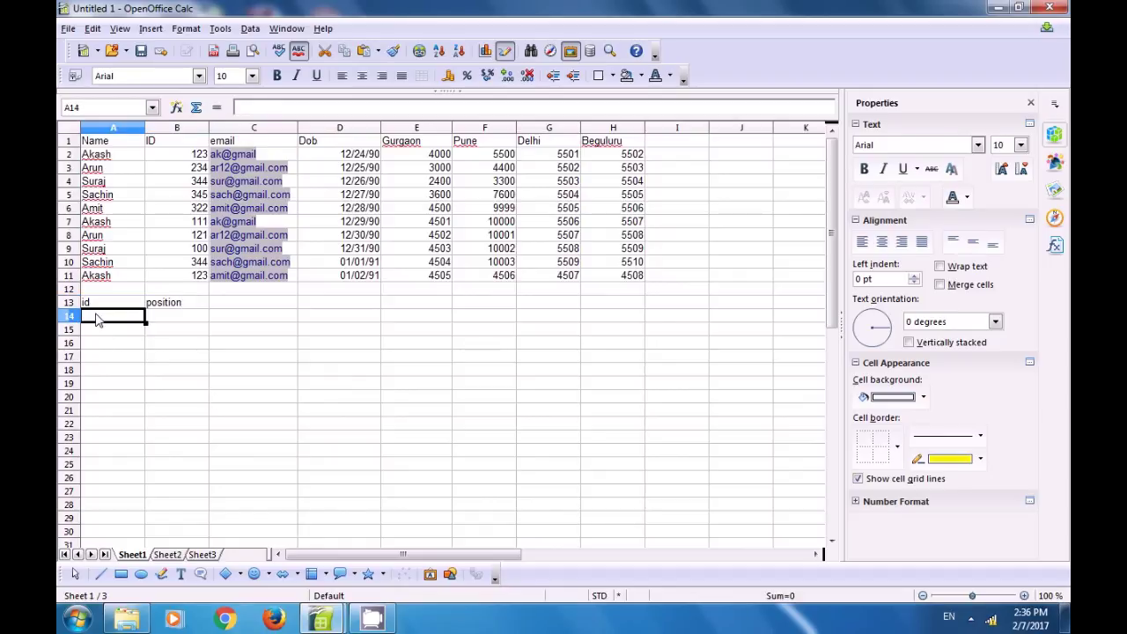
{"action": "type", "text": "344"}
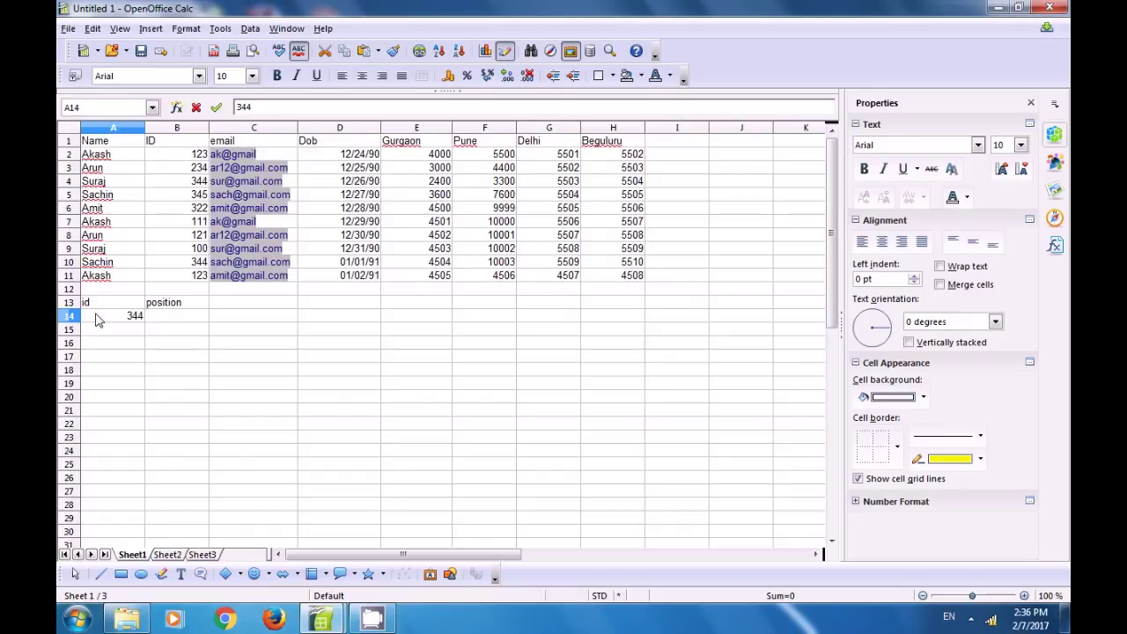
Enter the formula =MATCH(A14;B2:B11;0) in B14 to find the exact position of the lookup ID in the ID column.
{"action": "left_click", "coordinate": [166, 323]}
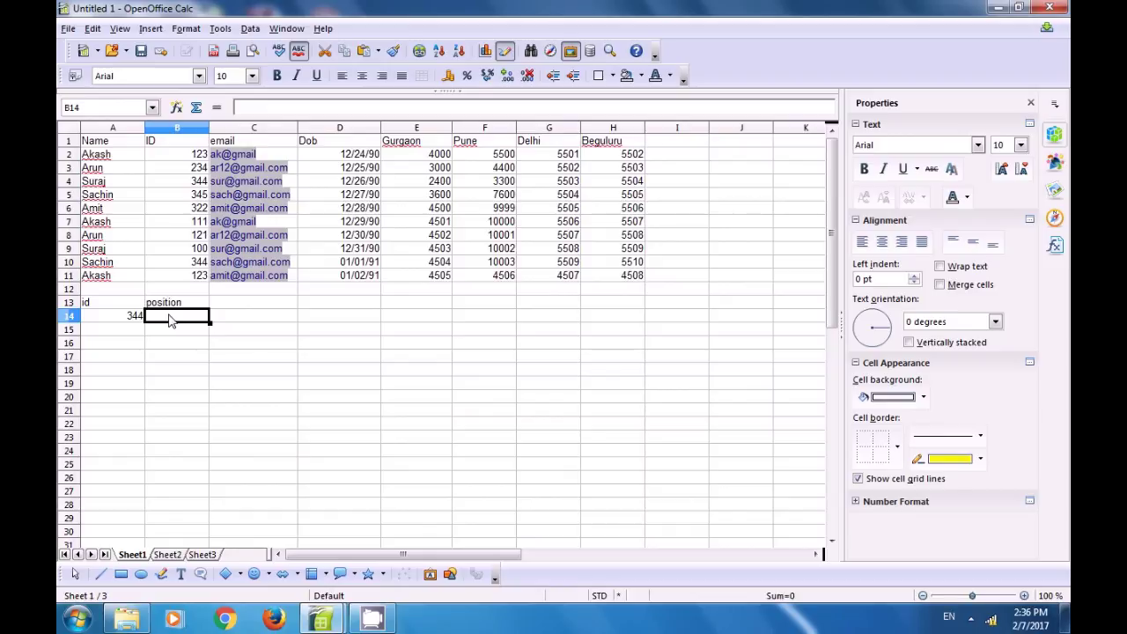
{"action": "type", "text": "="}
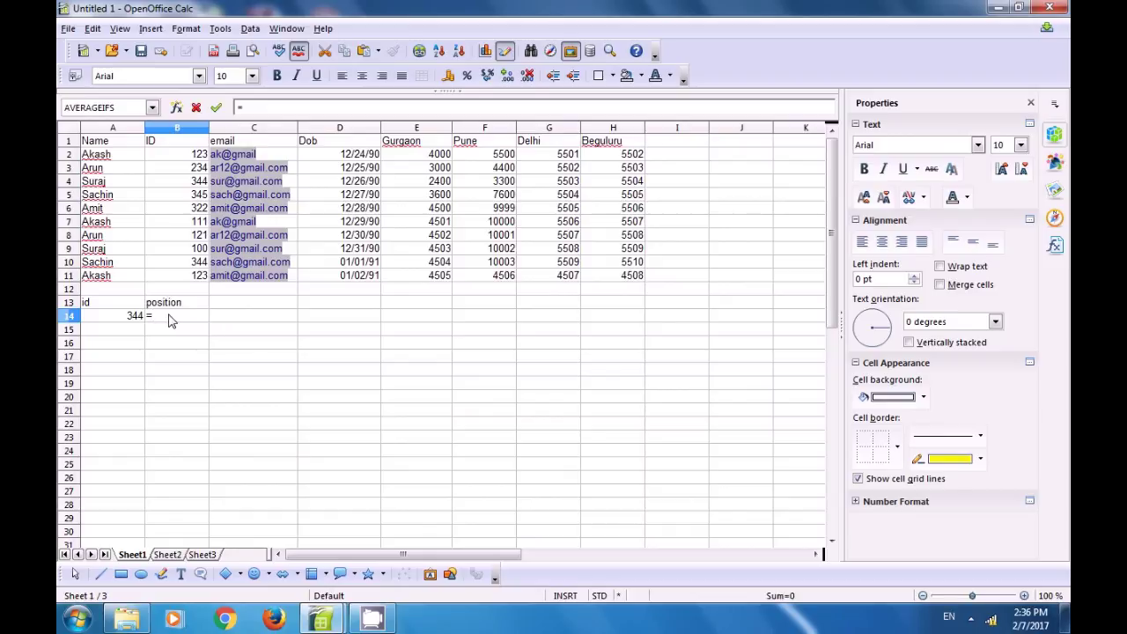
{"action": "type", "text": "match("}
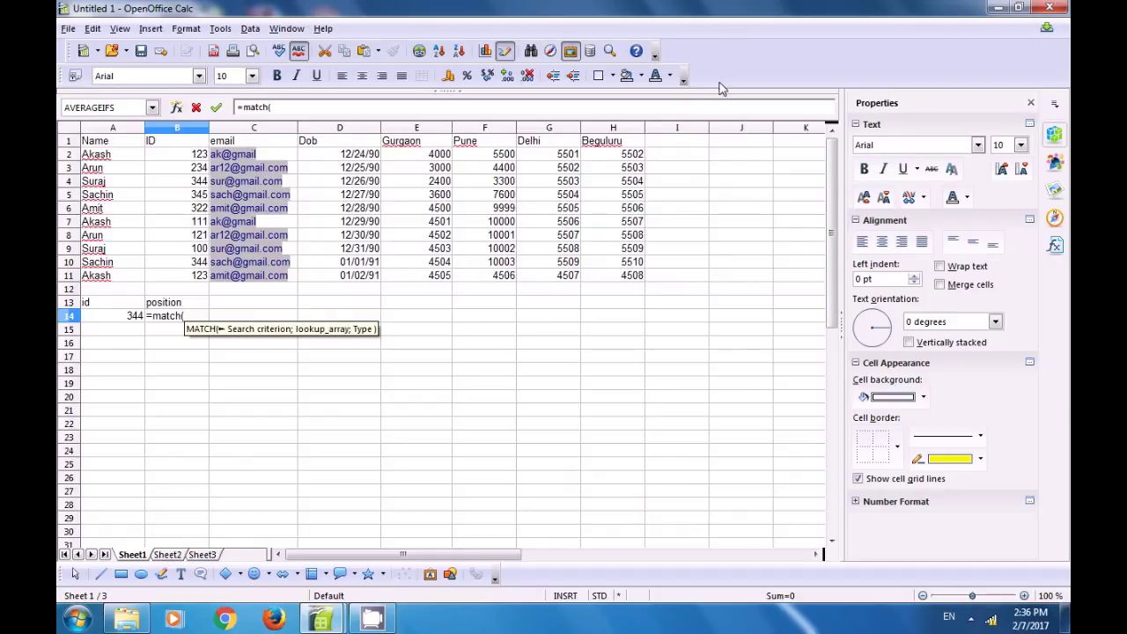
{"action": "left_click", "coordinate": [117, 319]}
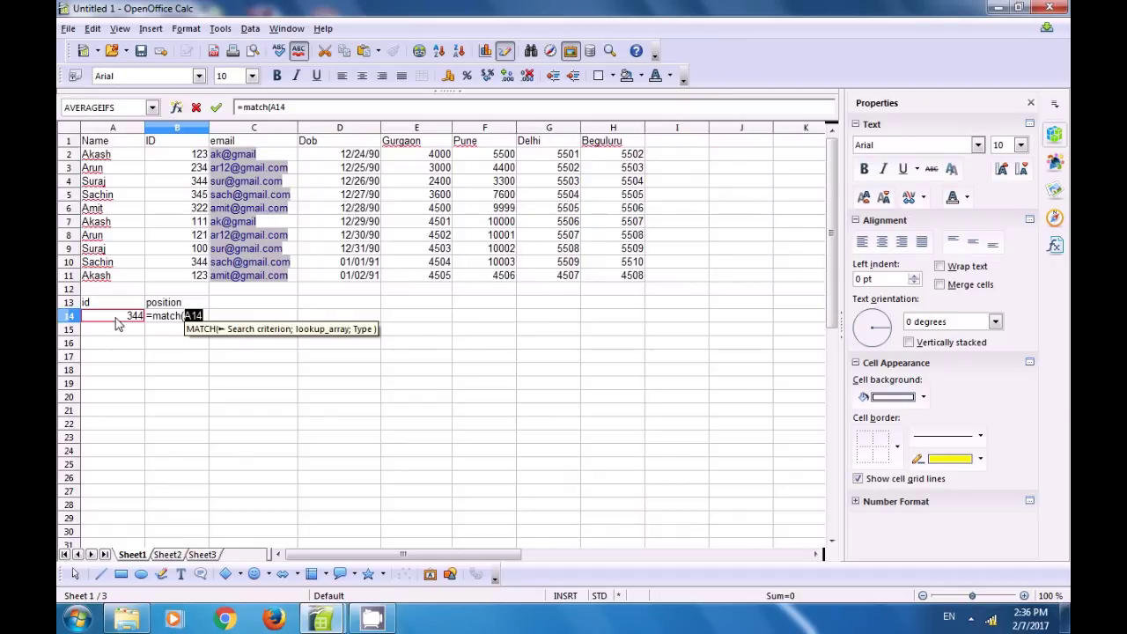
{"action": "type", "text": ";"}
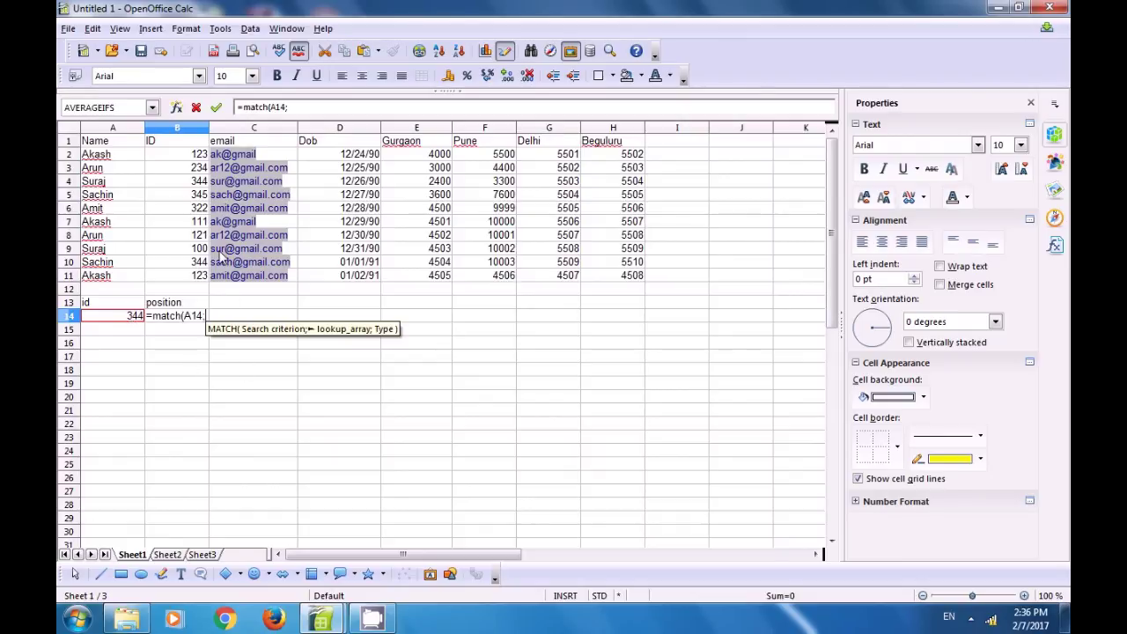
{"action": "left_click_drag", "start_coordinate": [187, 157], "coordinate": [182, 278]}
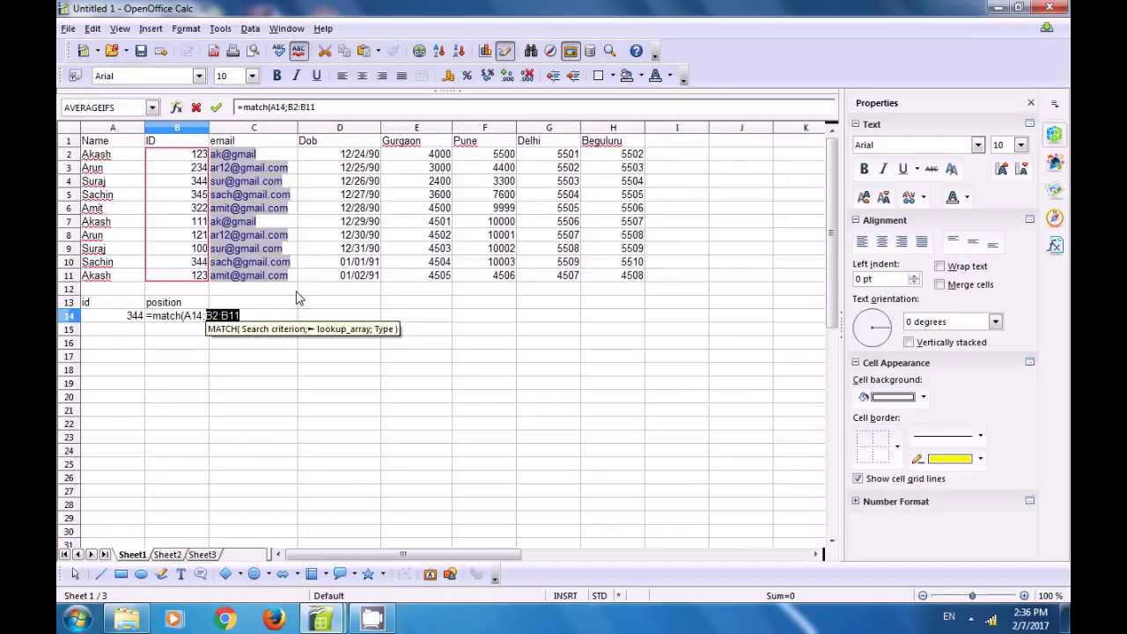
{"action": "type", "text": ";"}
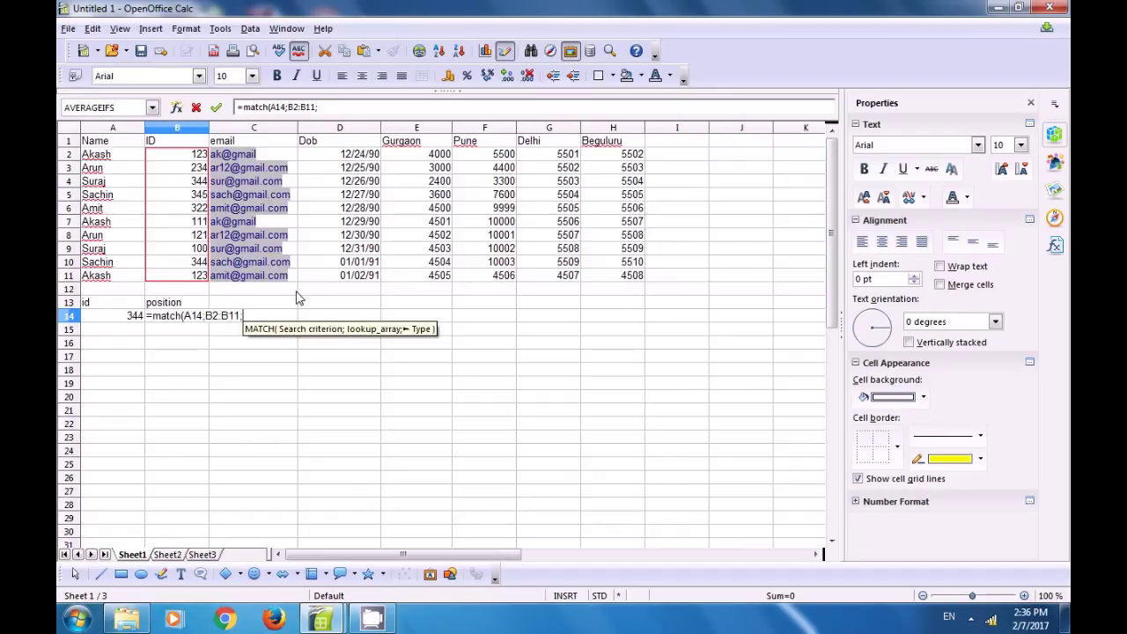
{"action": "type", "text": "0"}
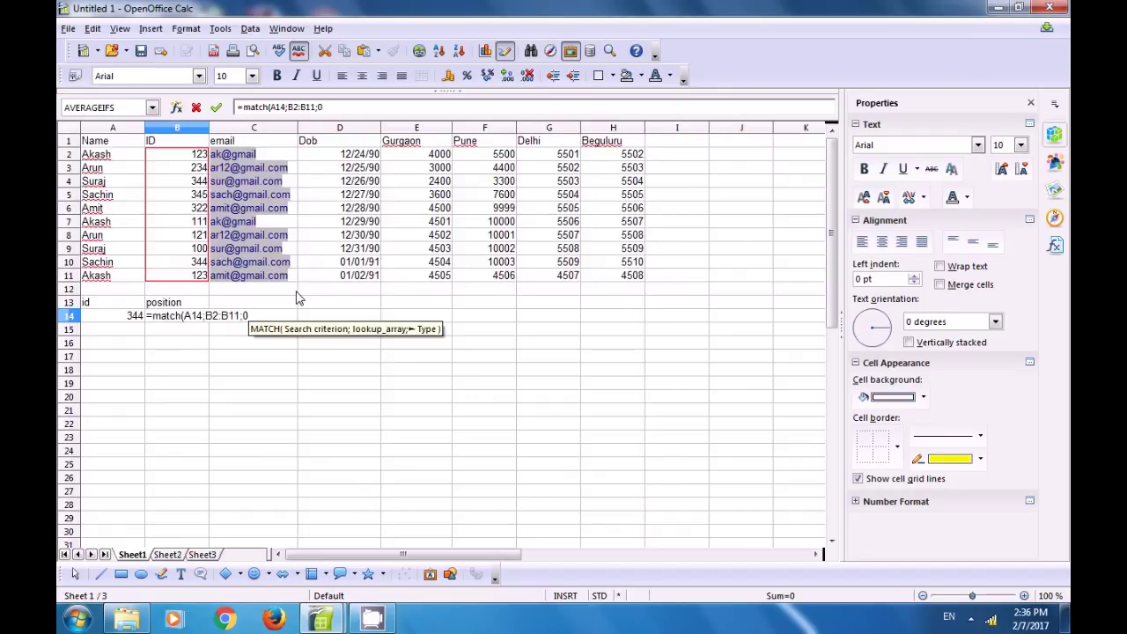
{"action": "type", "text": ")"}
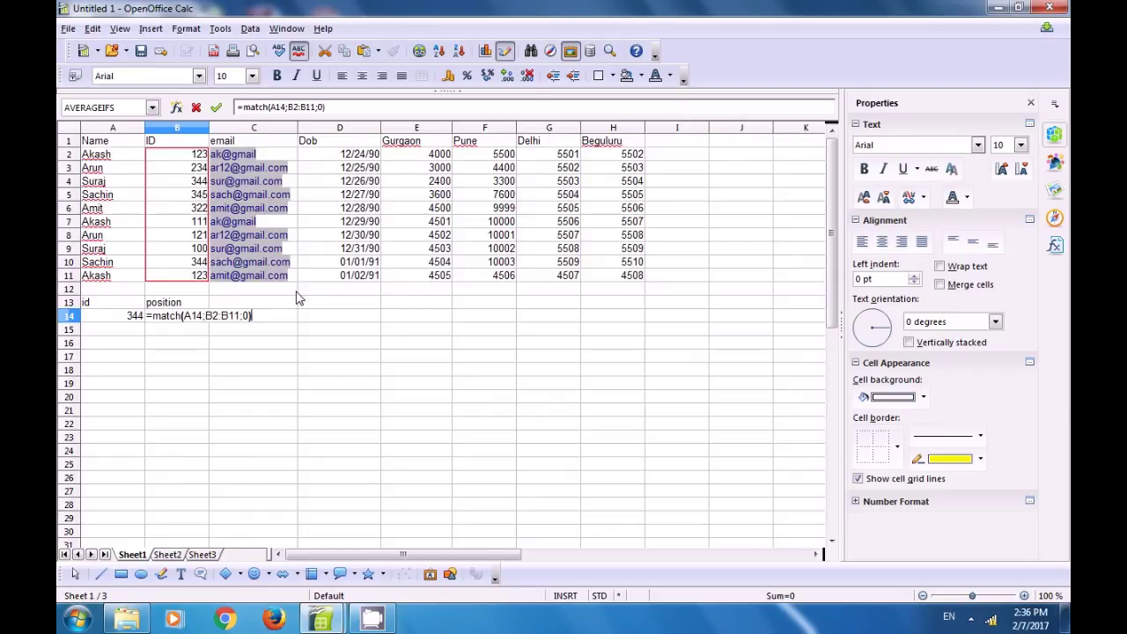
{"action": "key", "text": "Return"}
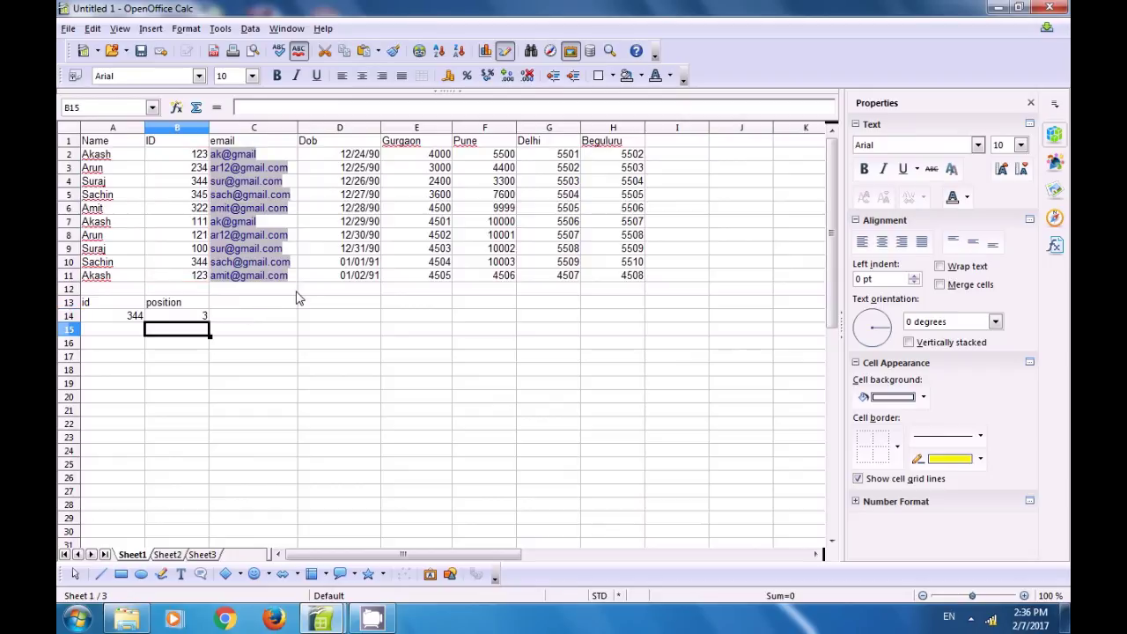
Compare the first three entries of the ID column with the lookup ID in A14 and the MATCH result in B14.
{"action": "left_click", "coordinate": [195, 157]}
{"action": "left_click", "coordinate": [201, 169]}
{"action": "left_click", "coordinate": [206, 182]}
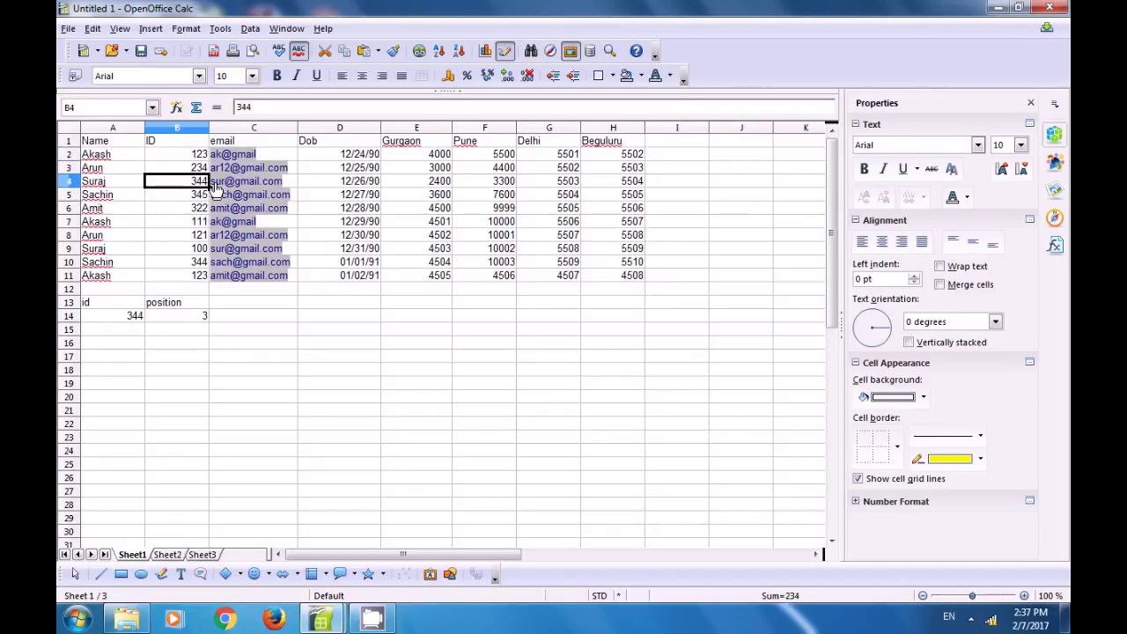
{"action": "left_click", "coordinate": [179, 319]}
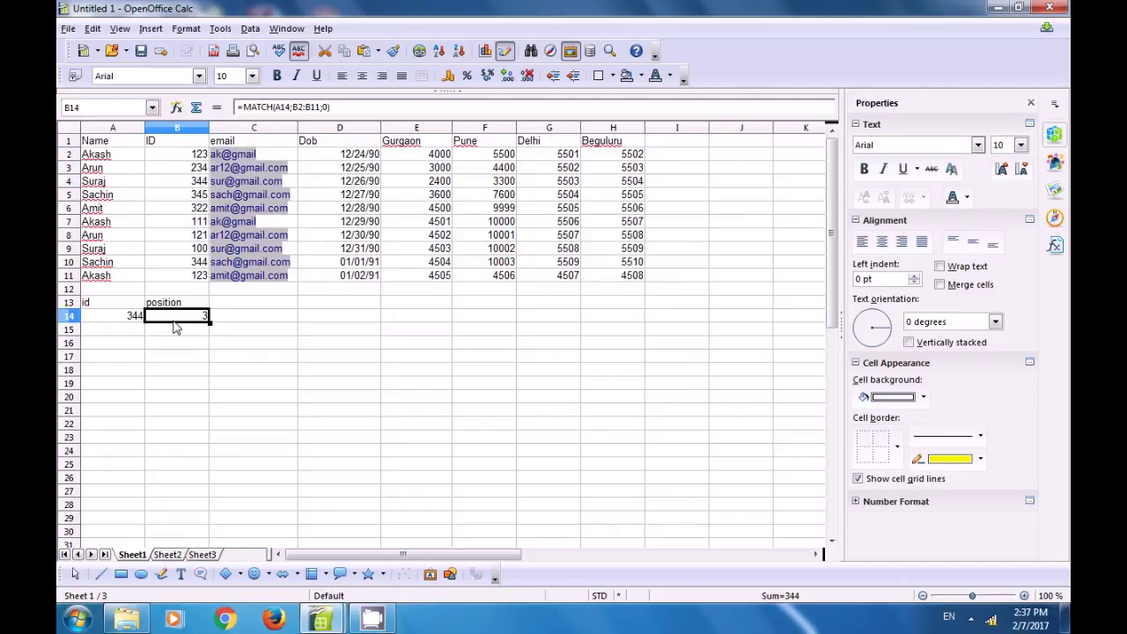
{"action": "left_click", "coordinate": [136, 323]}
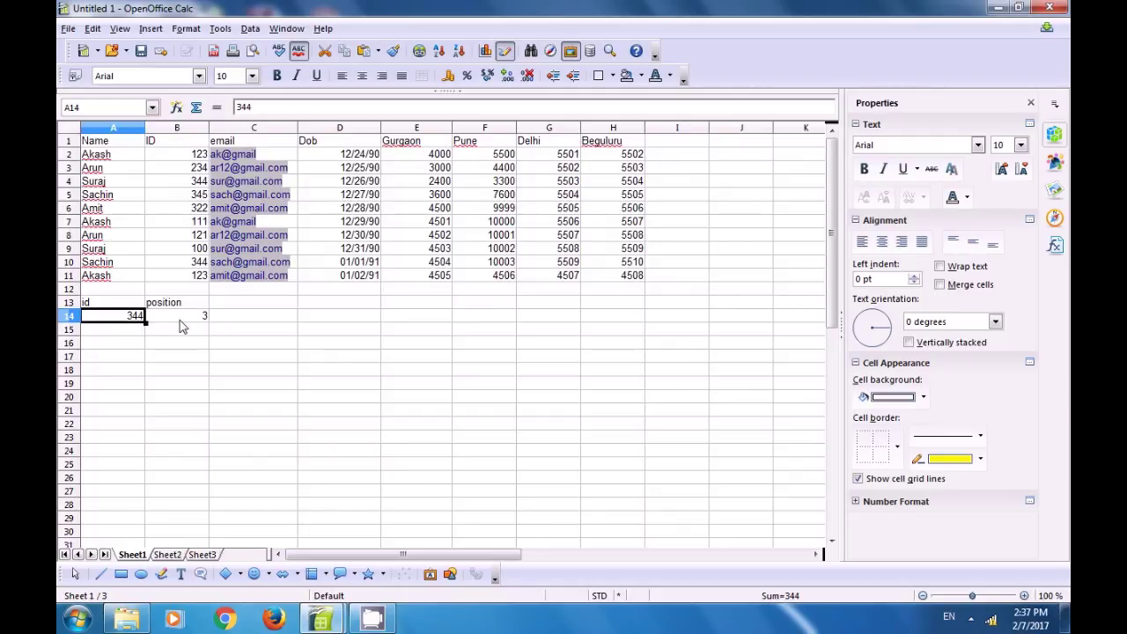
{"action": "left_click", "coordinate": [180, 320]}
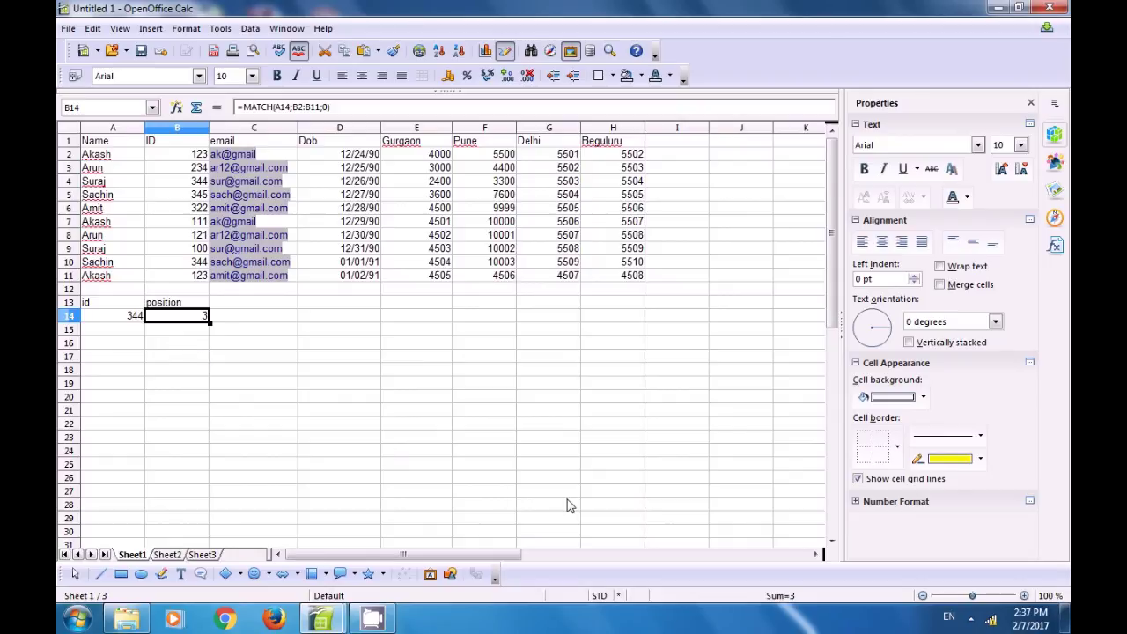
{"action": "left_click", "coordinate": [968, 620]}
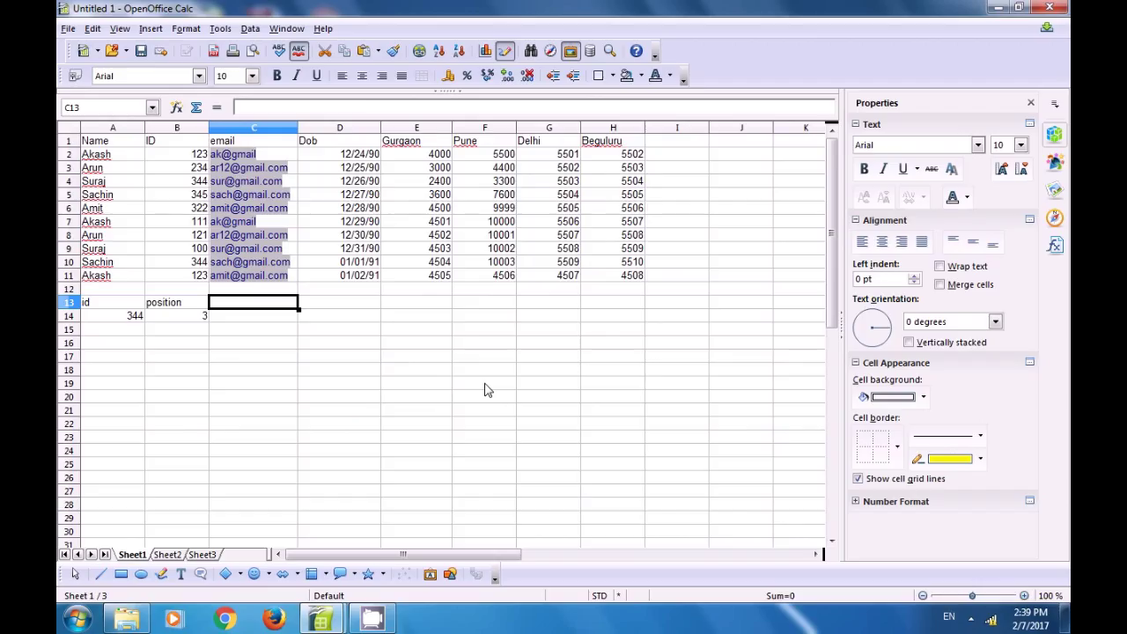
Copy the name in A2 into C13 as the sum criterion.
{"action": "left_click", "coordinate": [98, 159]}
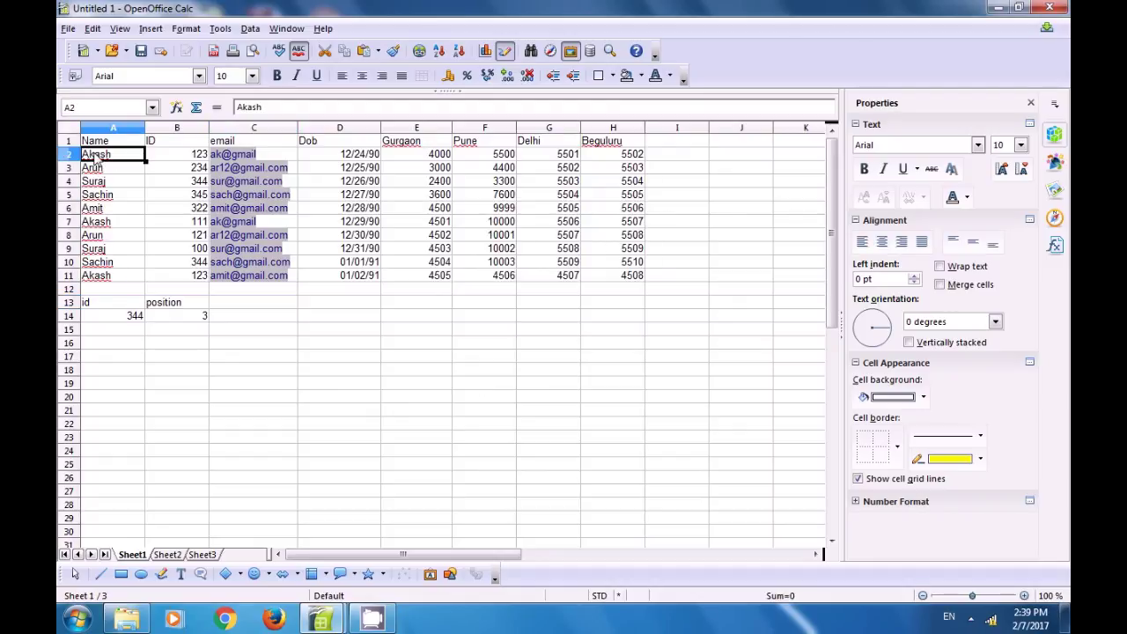
{"action": "left_click", "coordinate": [253, 302]}
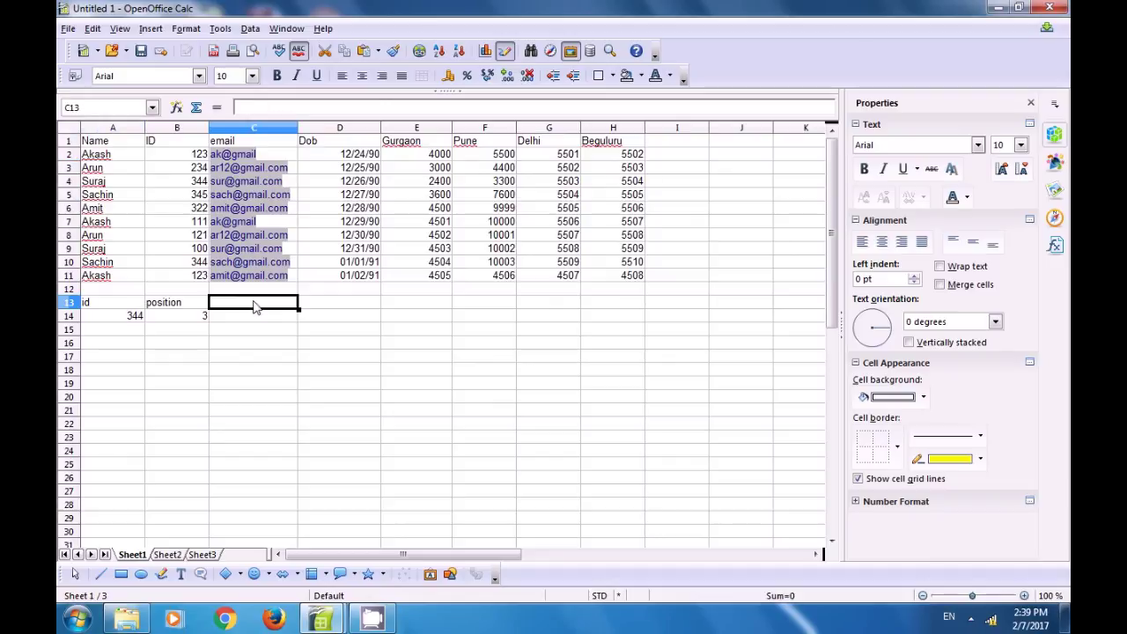
{"action": "type", "text": "Akash"}
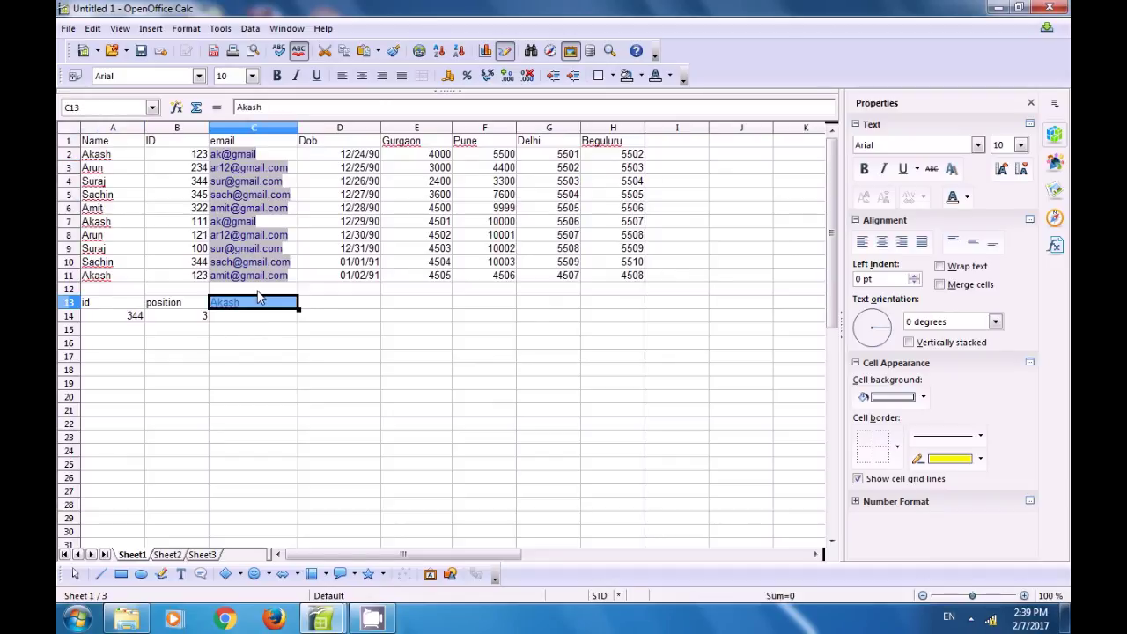
{"action": "left_click", "coordinate": [262, 324]}
{"action": "left_click", "coordinate": [245, 307]}
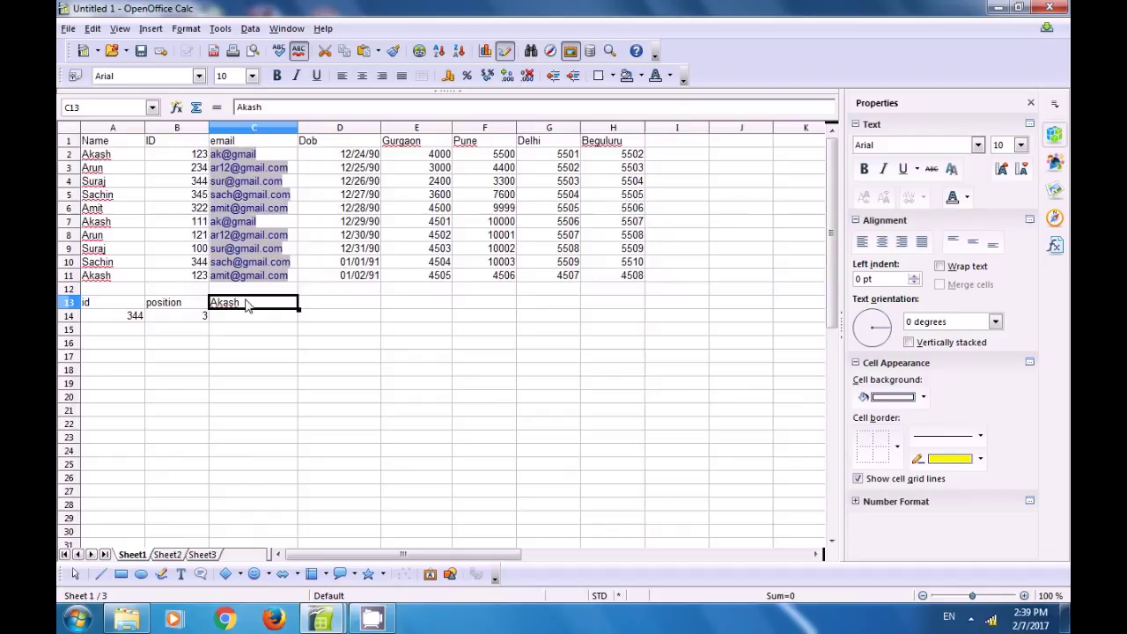
Enter the formula =SUMIF(A2:A11;C13;E2:E11) in C14 to total the Gurgaon values for the name in C13.
{"action": "left_click", "coordinate": [248, 322]}
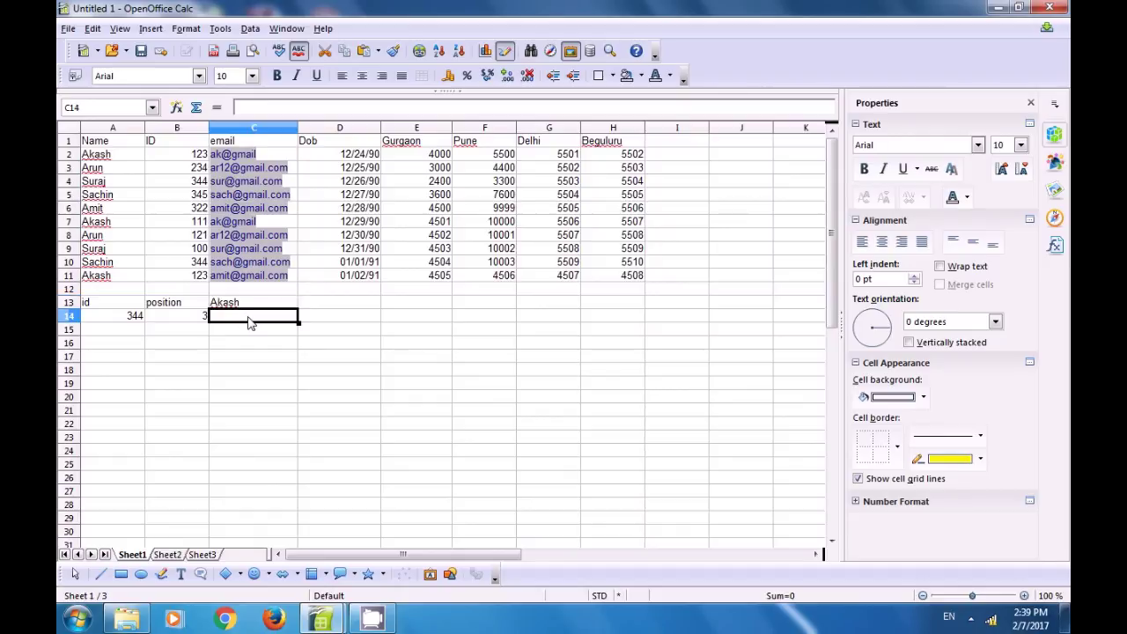
{"action": "type", "text": "="}
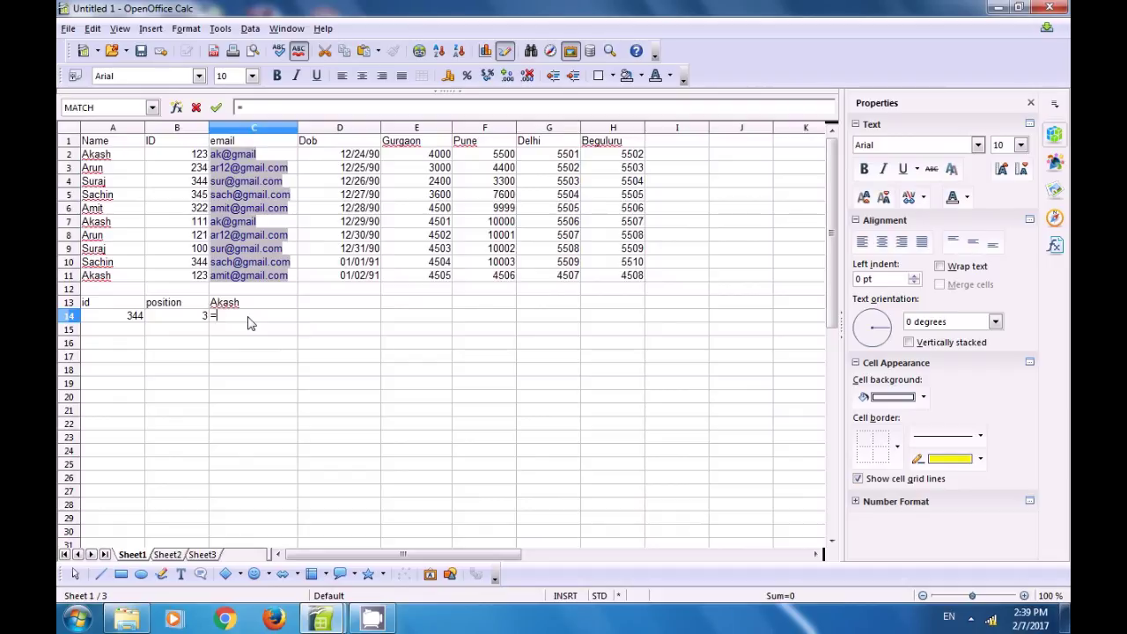
{"action": "type", "text": "sum"}
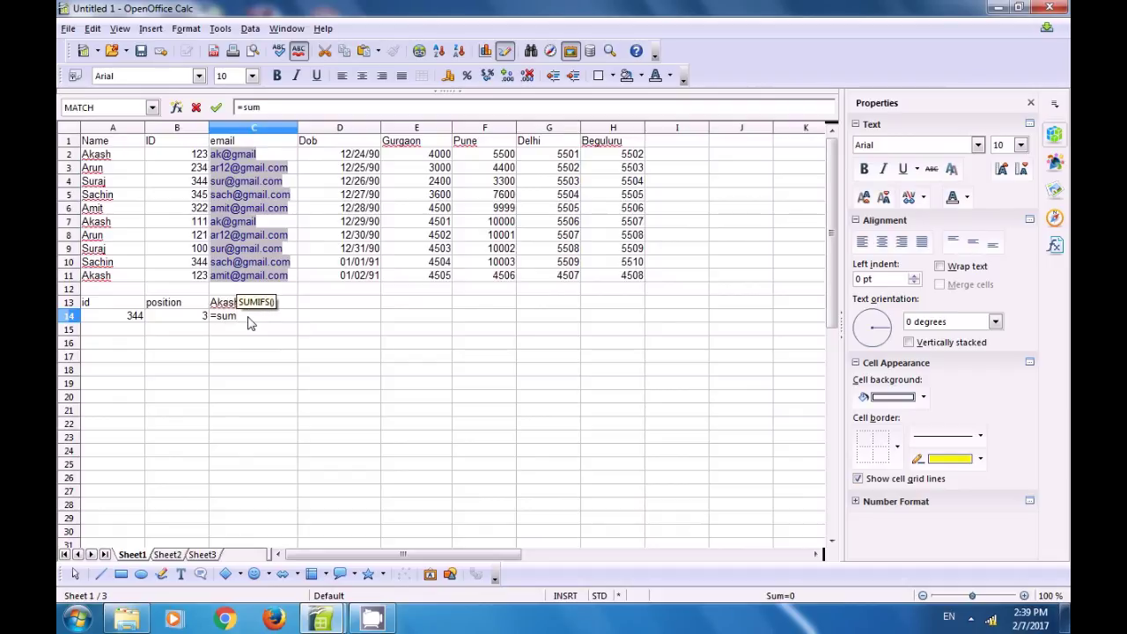
{"action": "type", "text": "if("}
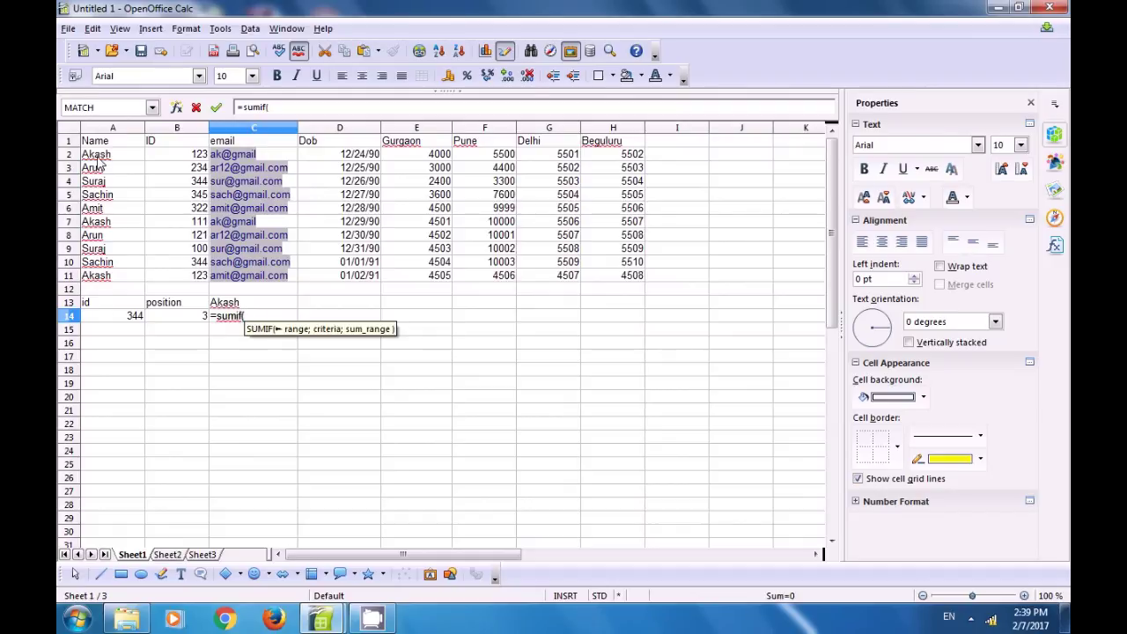
{"action": "left_click_drag", "start_coordinate": [99, 159], "coordinate": [102, 279]}
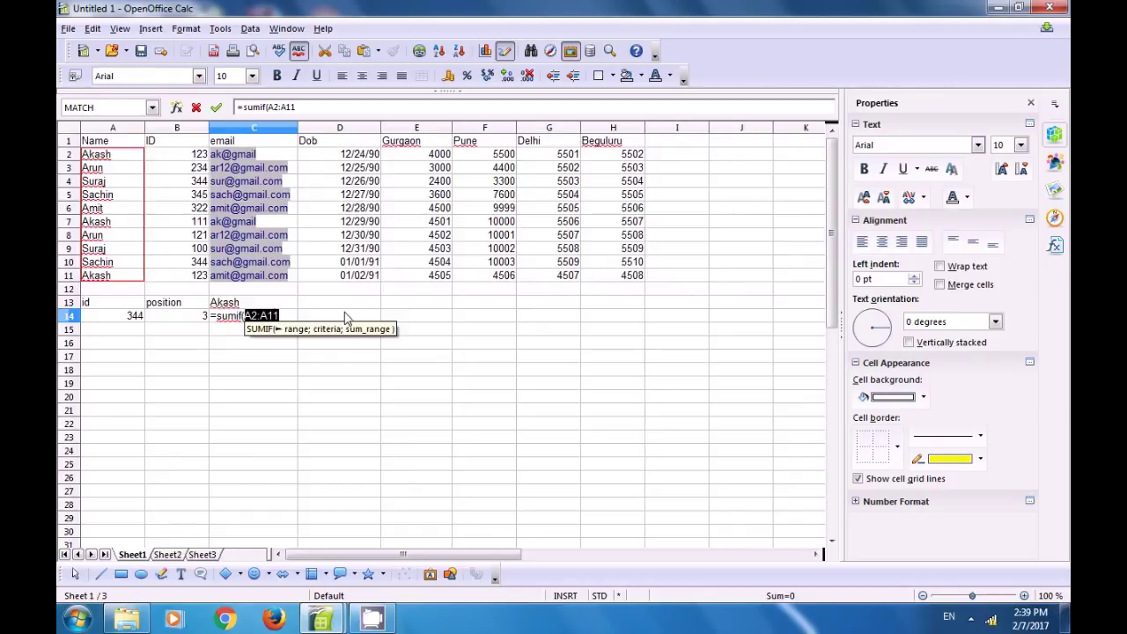
{"action": "type", "text": ";"}
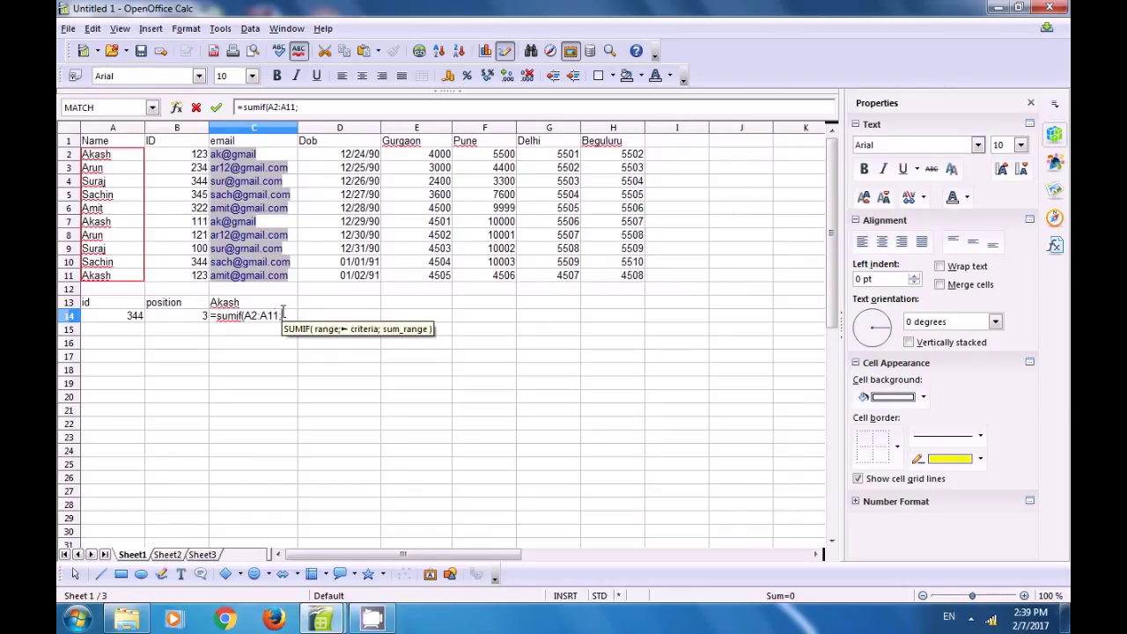
{"action": "left_click", "coordinate": [232, 304]}
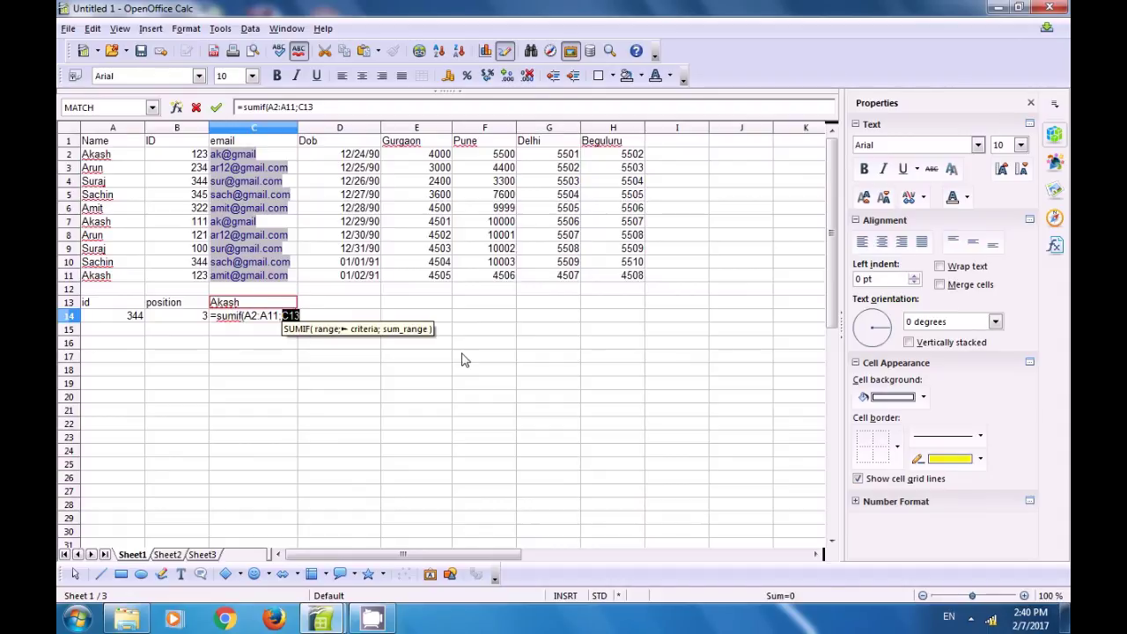
{"action": "type", "text": ";"}
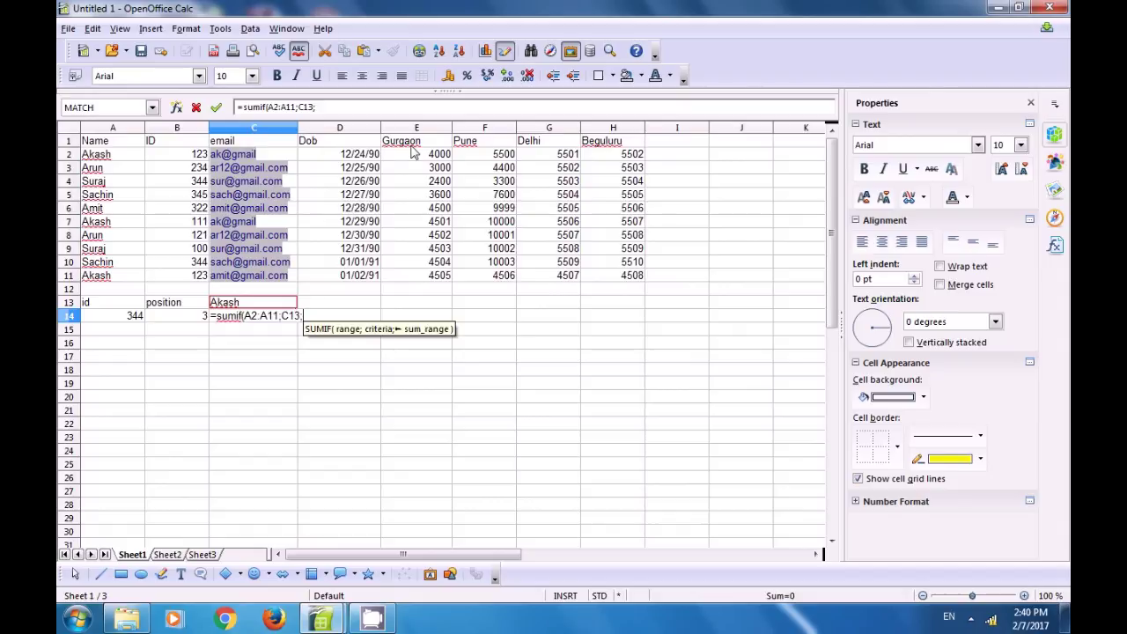
{"action": "left_click_drag", "start_coordinate": [426, 158], "coordinate": [435, 278]}
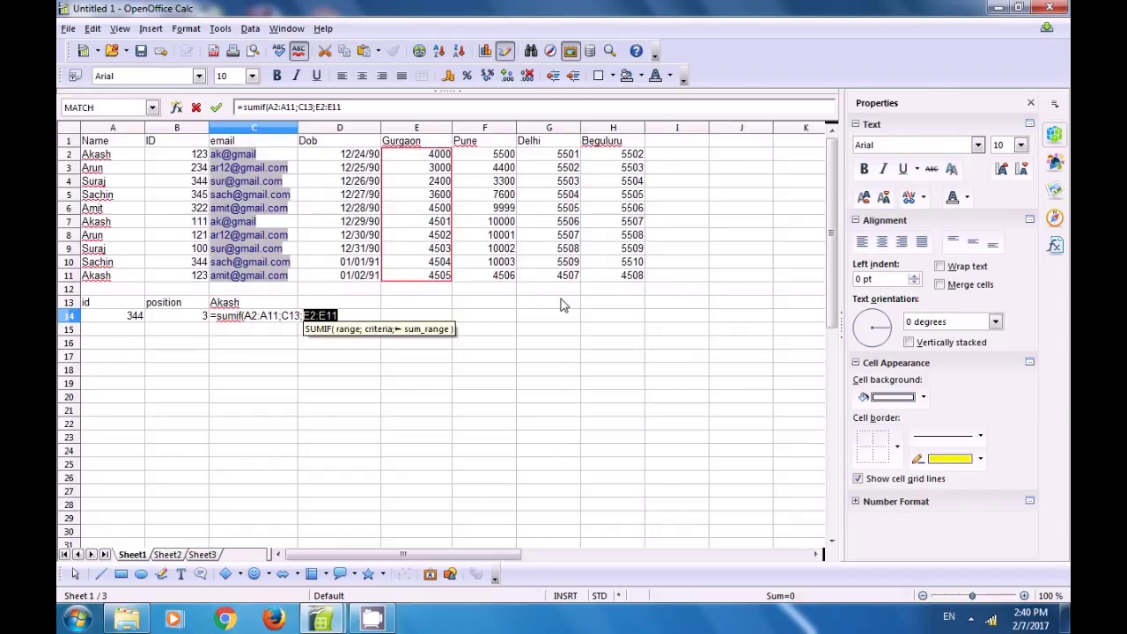
{"action": "type", "text": ")"}
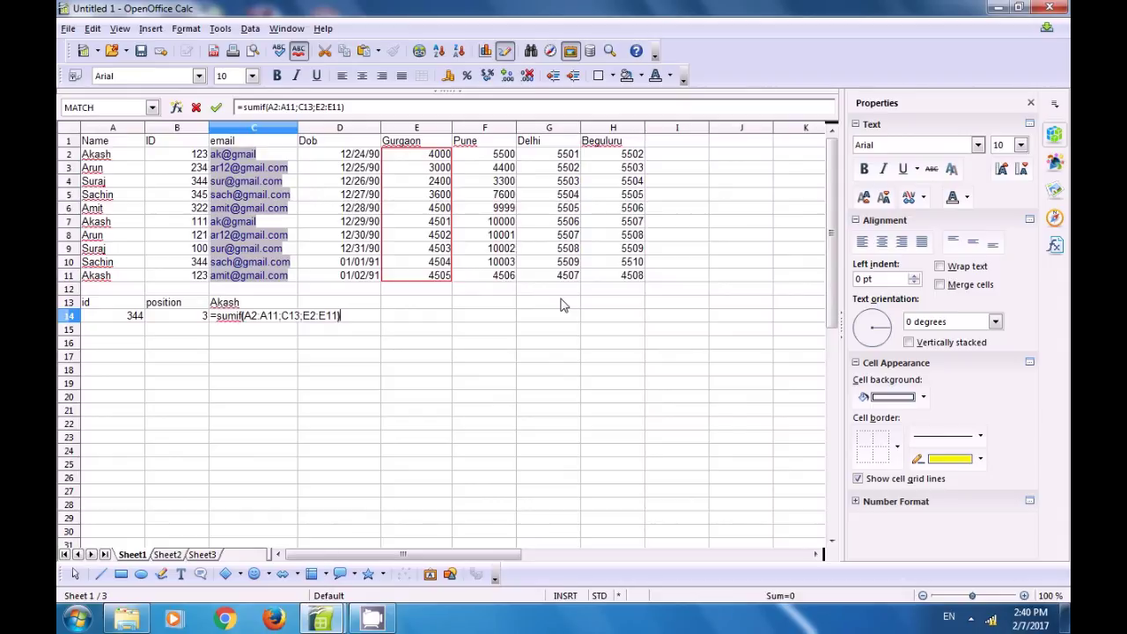
{"action": "key", "text": "Return"}
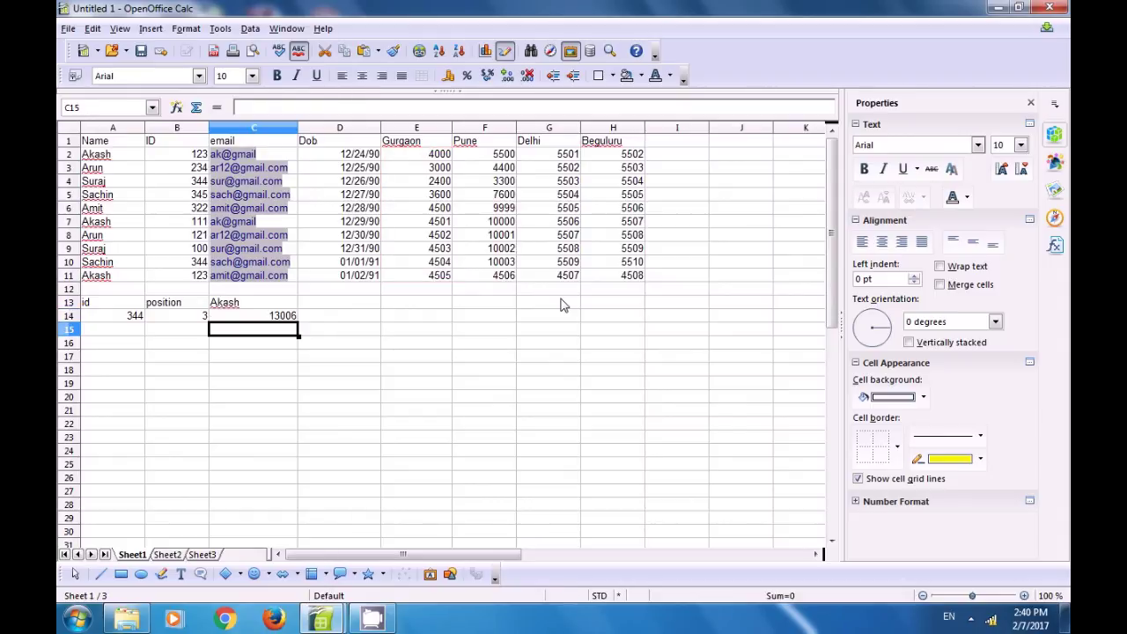
{"action": "left_click", "coordinate": [276, 317]}
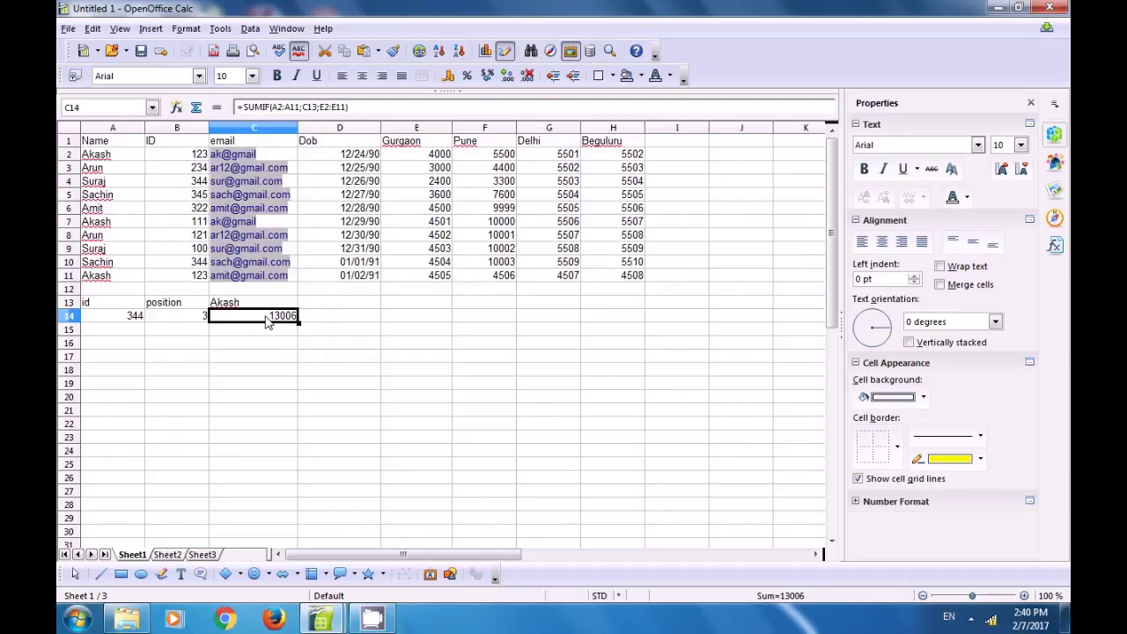
Compare the three rows with the criterion name and their Gurgaon values against the SUMIF result in C14.
{"action": "left_click", "coordinate": [106, 156]}
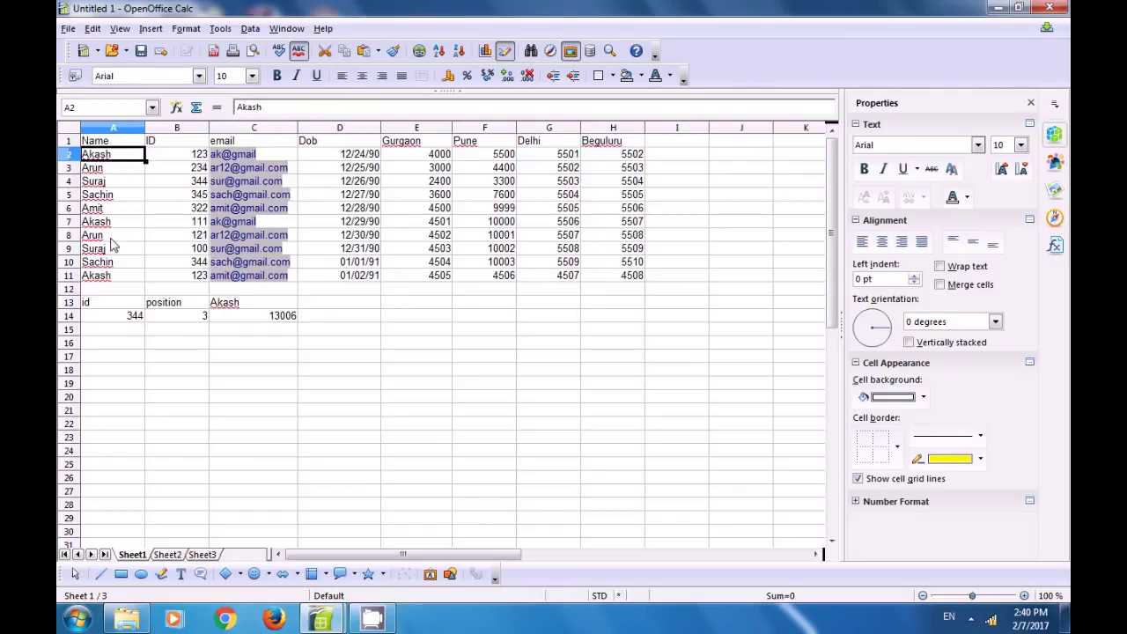
{"action": "left_click", "coordinate": [114, 223]}
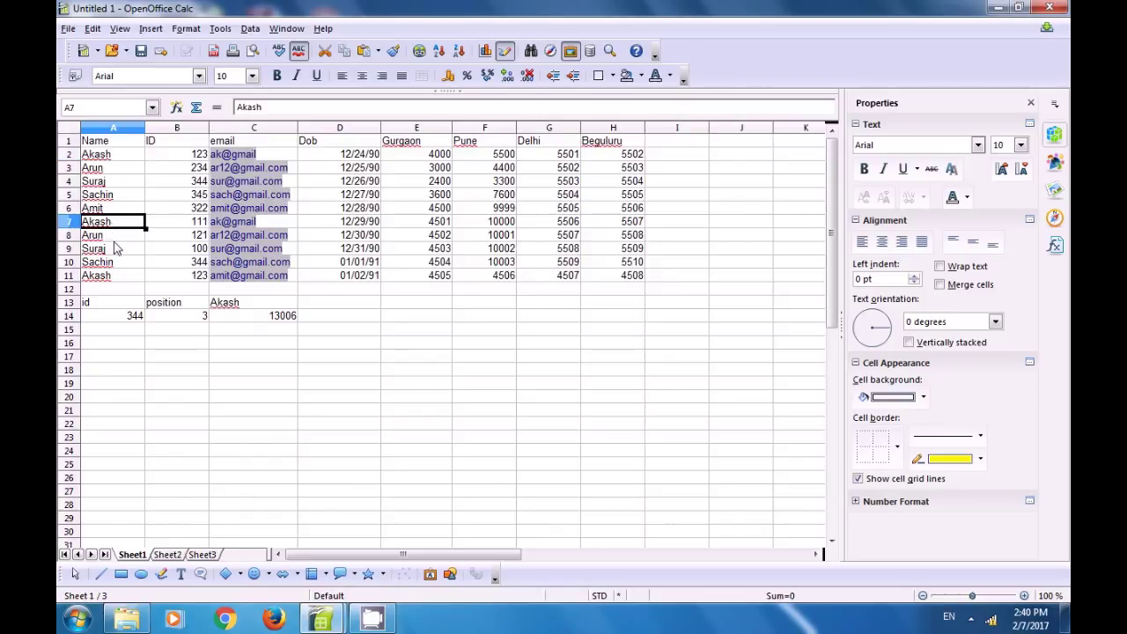
{"action": "left_click", "coordinate": [113, 278]}
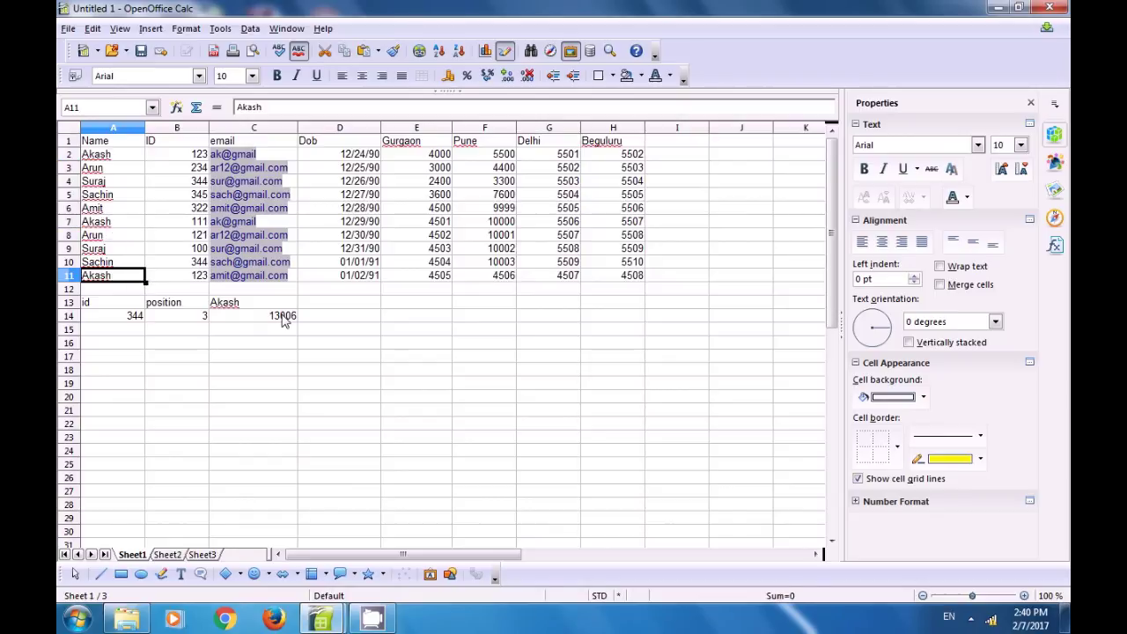
{"action": "left_click", "coordinate": [444, 160]}
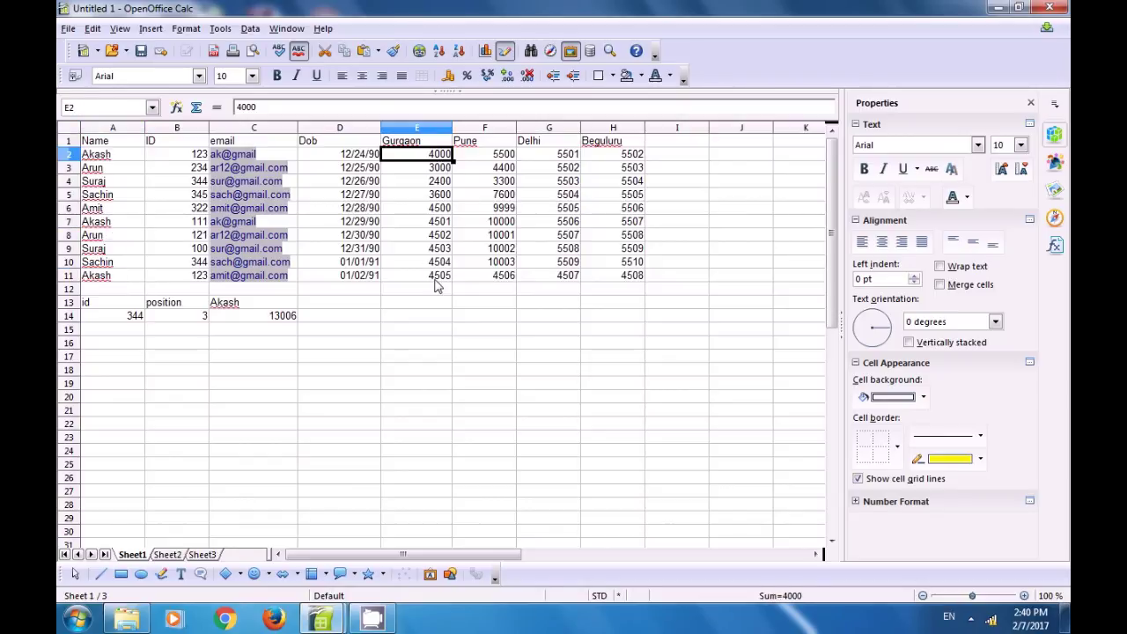
{"action": "left_click", "coordinate": [434, 280]}
{"action": "left_click", "coordinate": [423, 225]}
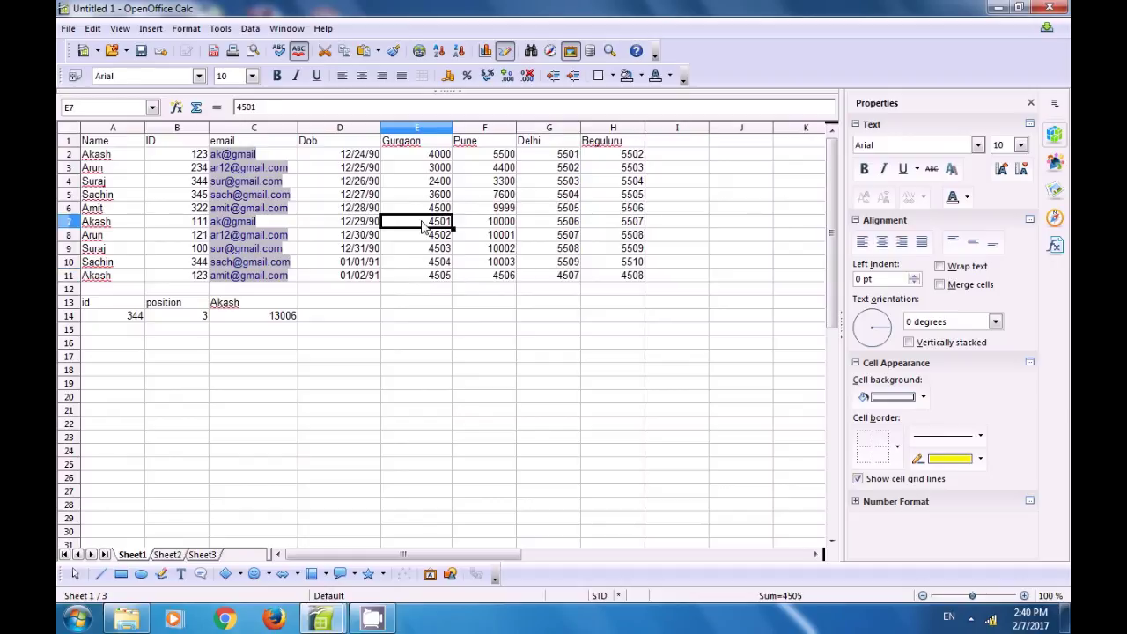
{"action": "left_click", "coordinate": [275, 317]}
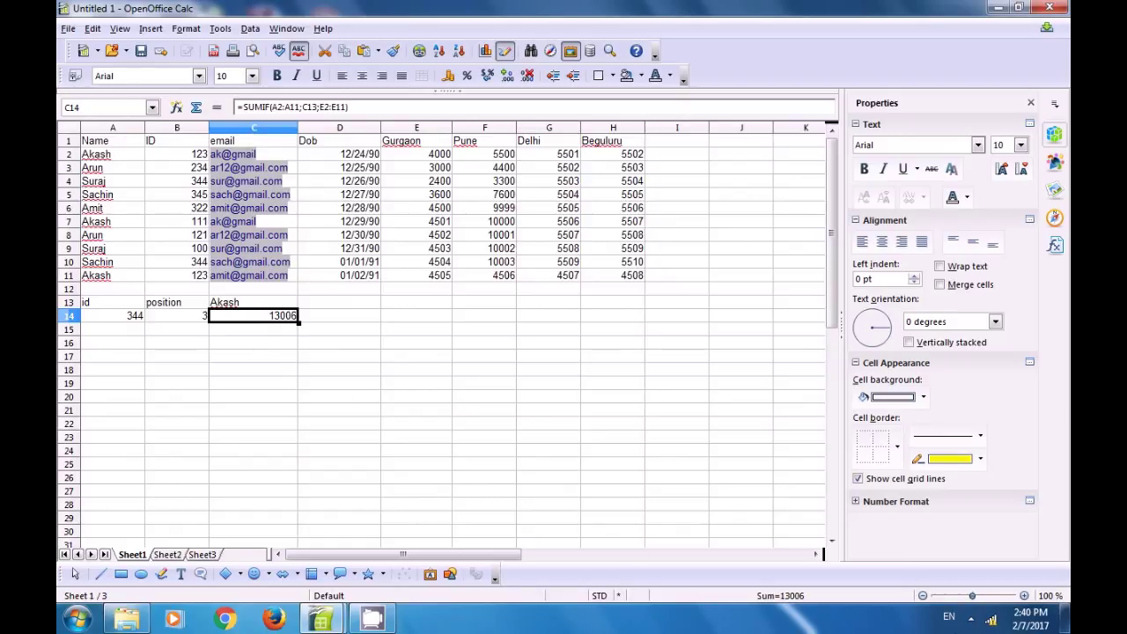
{"action": "left_click", "coordinate": [965, 618]}
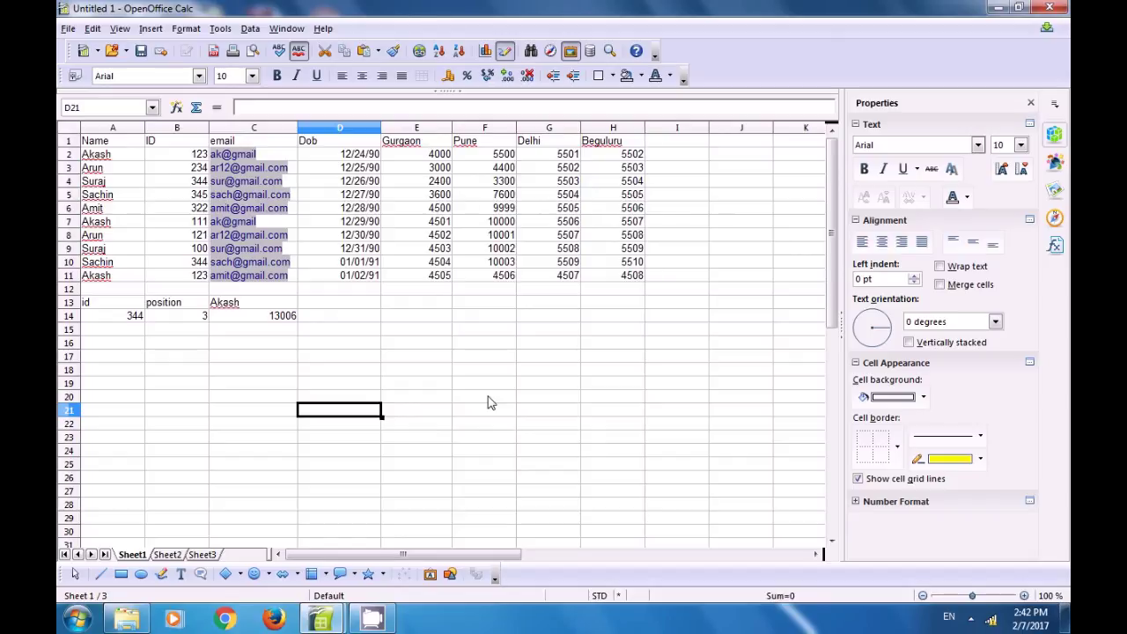
{"action": "left_click", "coordinate": [234, 305]}
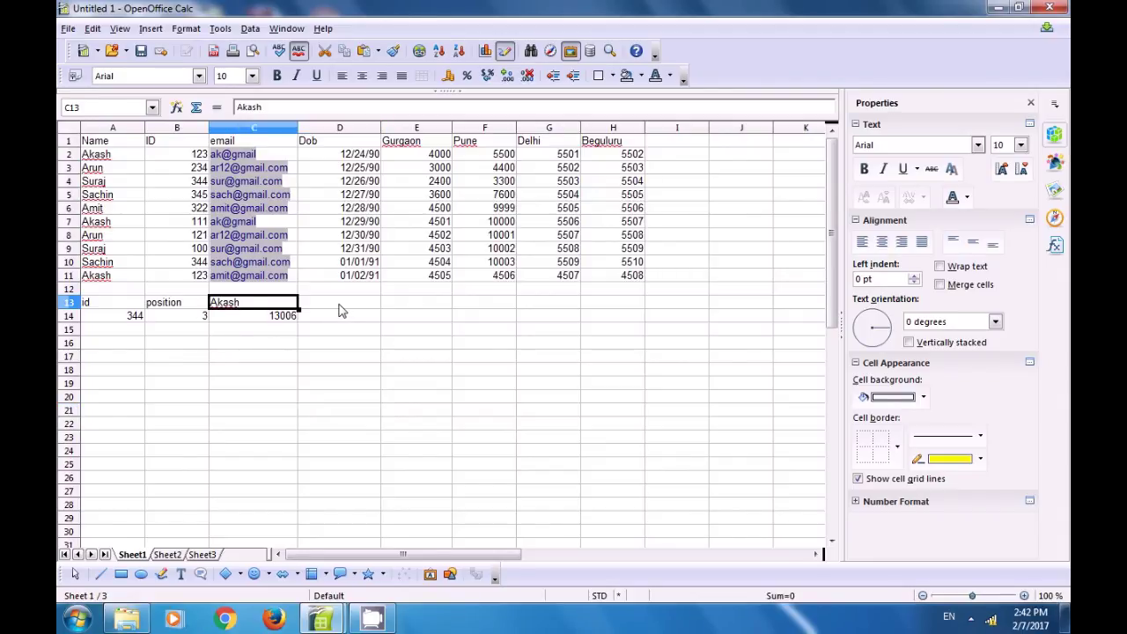
Enter the criterion name in lowercase in A18 and the label average in B18.
{"action": "left_click", "coordinate": [104, 371]}
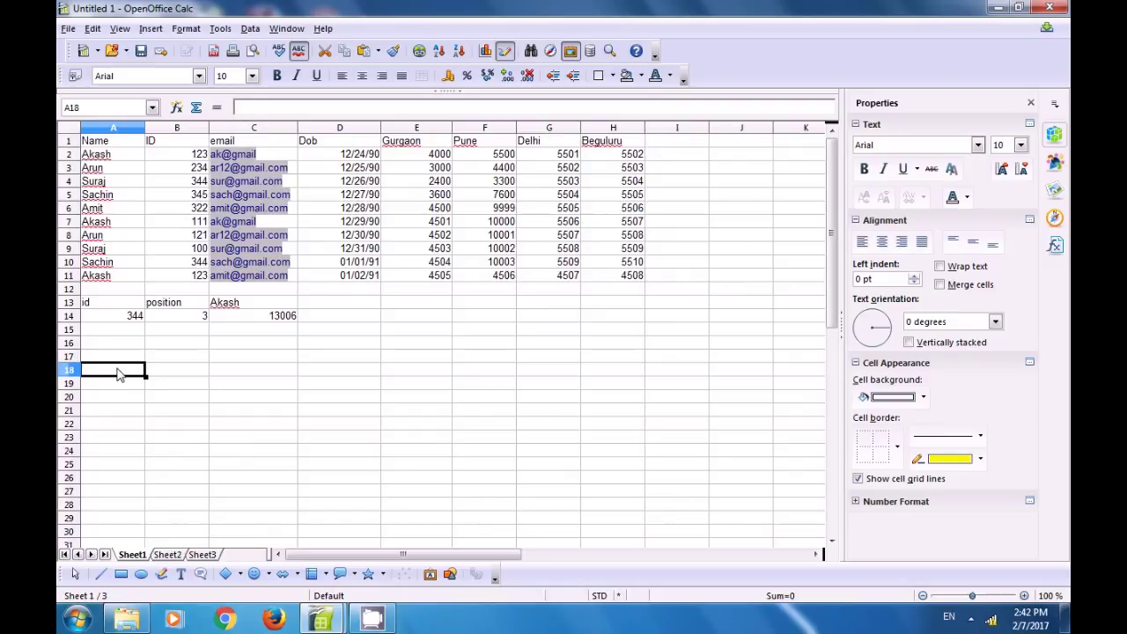
{"action": "type", "text": "akash"}
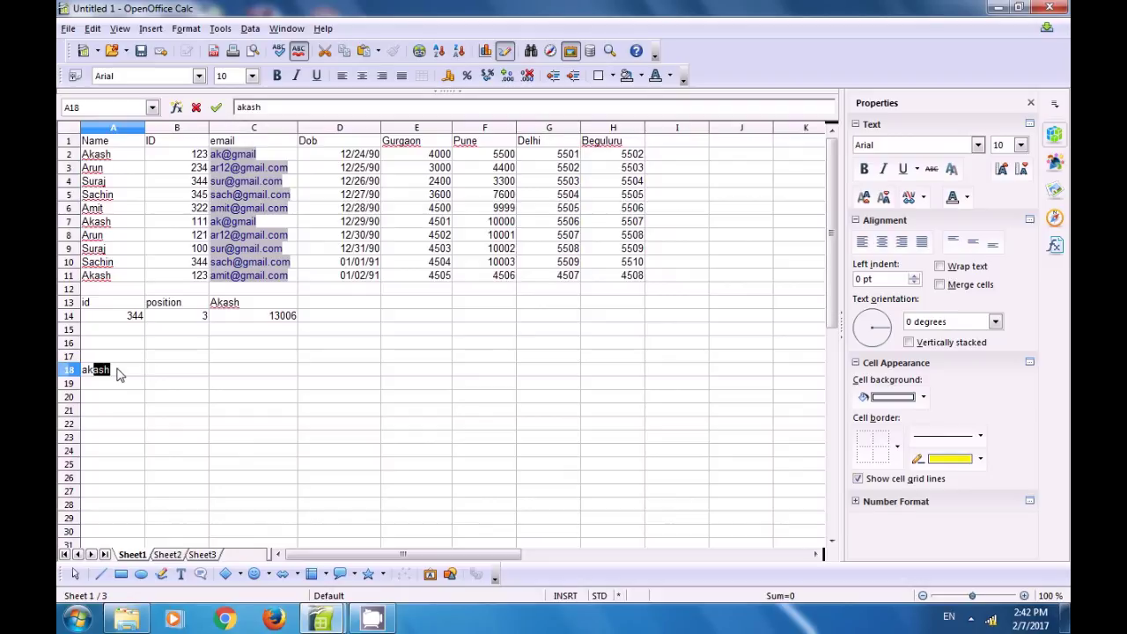
{"action": "key", "text": "Return"}
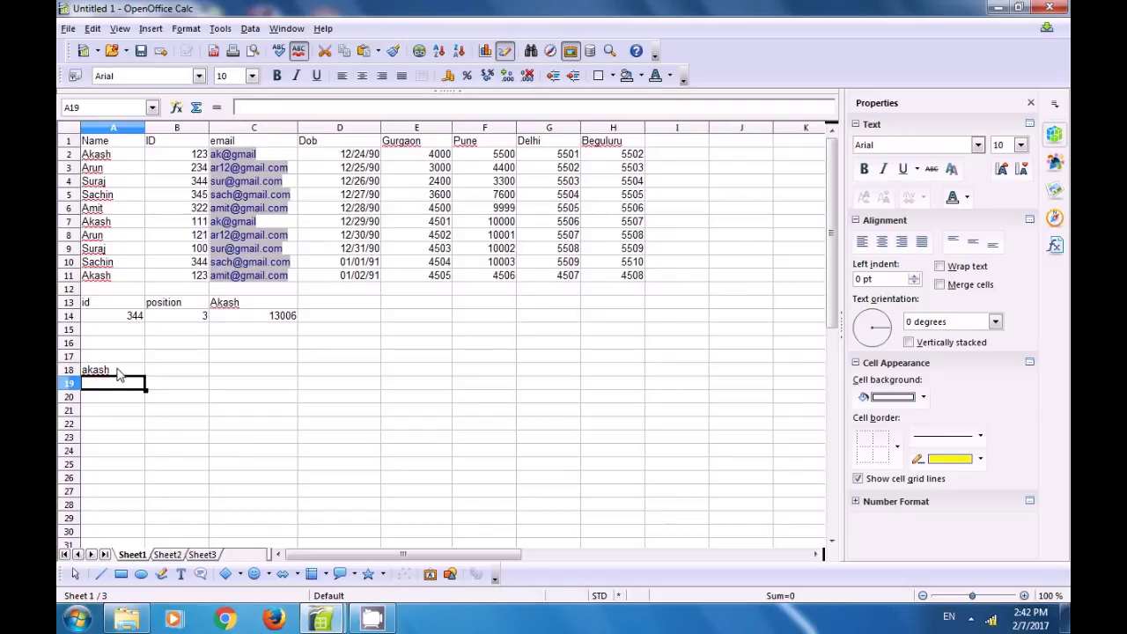
{"action": "left_click", "coordinate": [154, 377]}
{"action": "type", "text": "avre"}
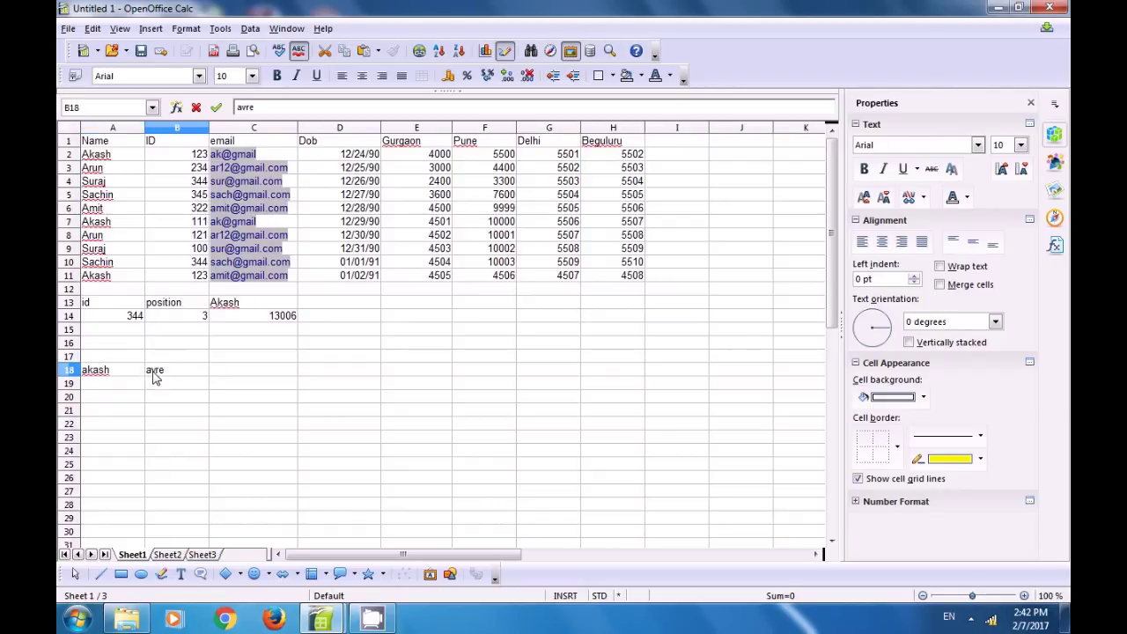
{"action": "key", "text": "BackSpace"}
{"action": "key", "text": "BackSpace"}
{"action": "type", "text": "erage"}
{"action": "key", "text": "Return"}
Enter the formula =AVERAGEIF(A2:A11;A18;E2:E11) in A19 to average the Gurgaon values for the name in A18.
{"action": "left_click", "coordinate": [98, 374]}
{"action": "left_click", "coordinate": [99, 385]}
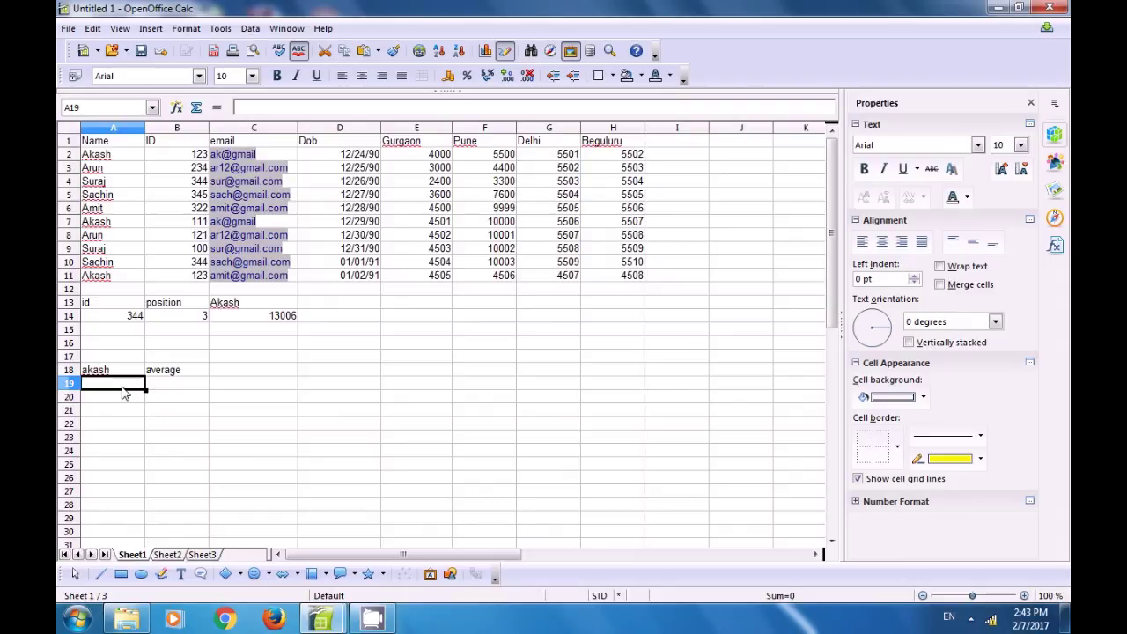
{"action": "type", "text": "="}
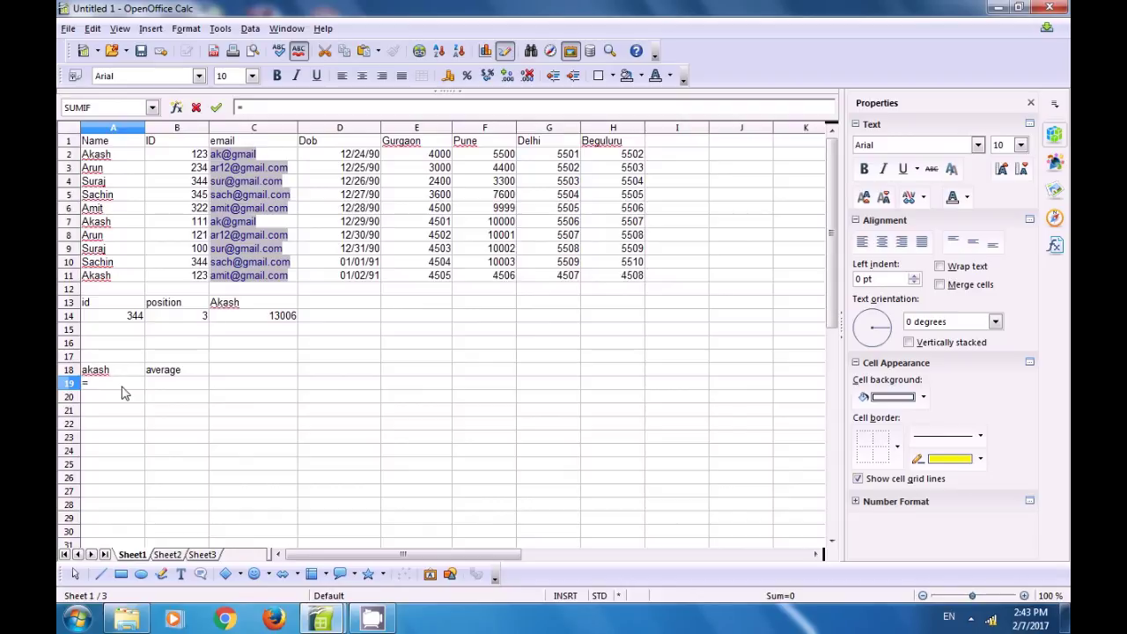
{"action": "type", "text": "avera"}
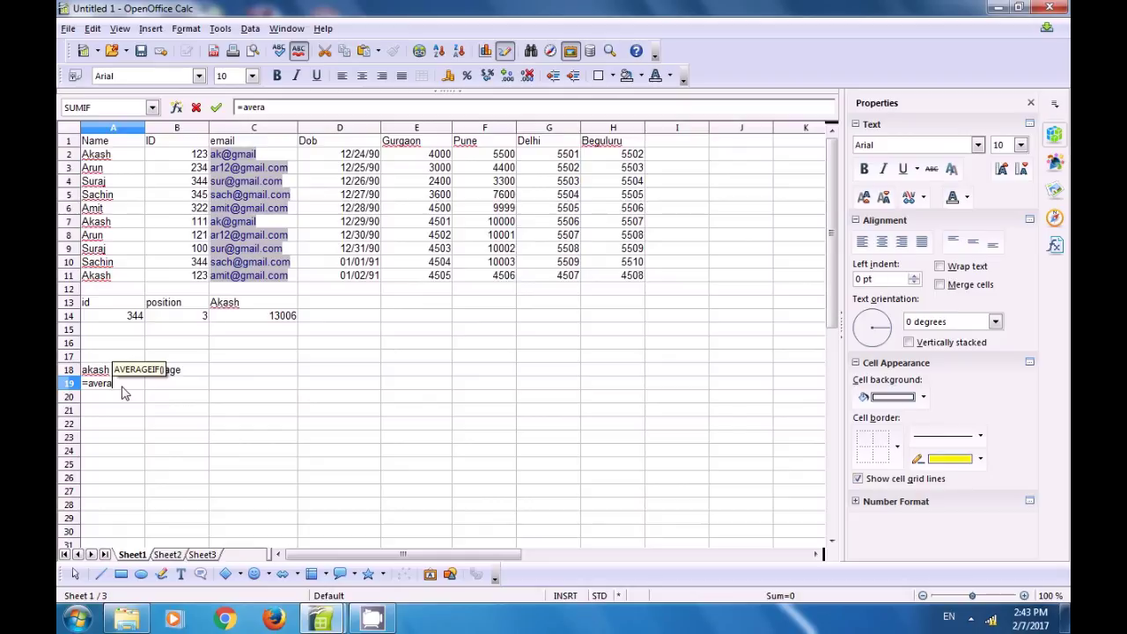
{"action": "type", "text": "geif"}
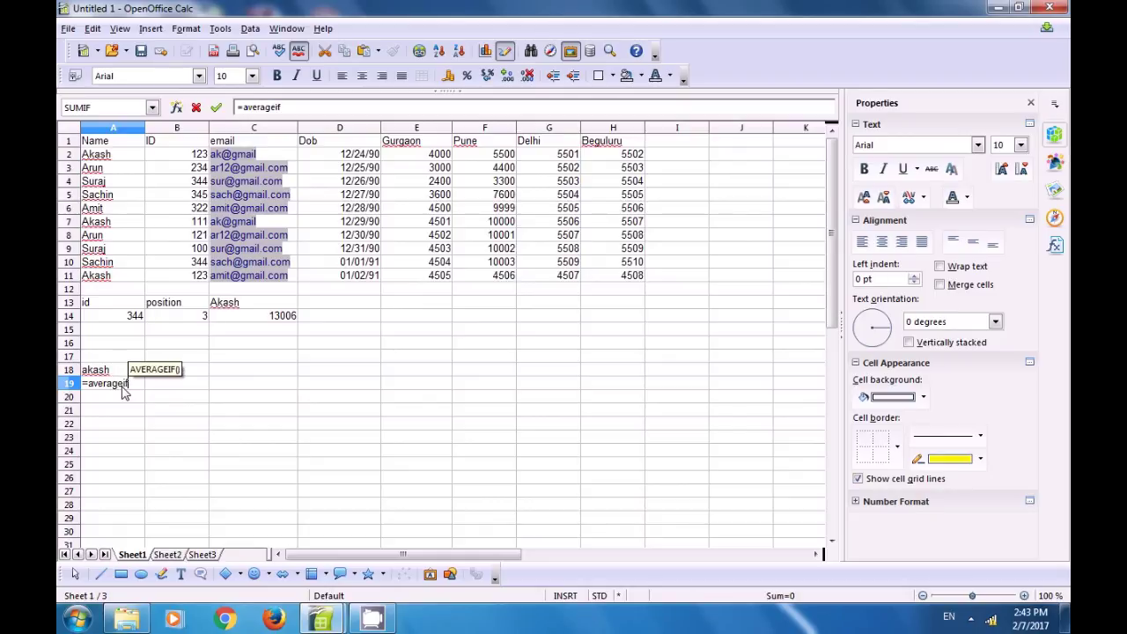
{"action": "type", "text": "("}
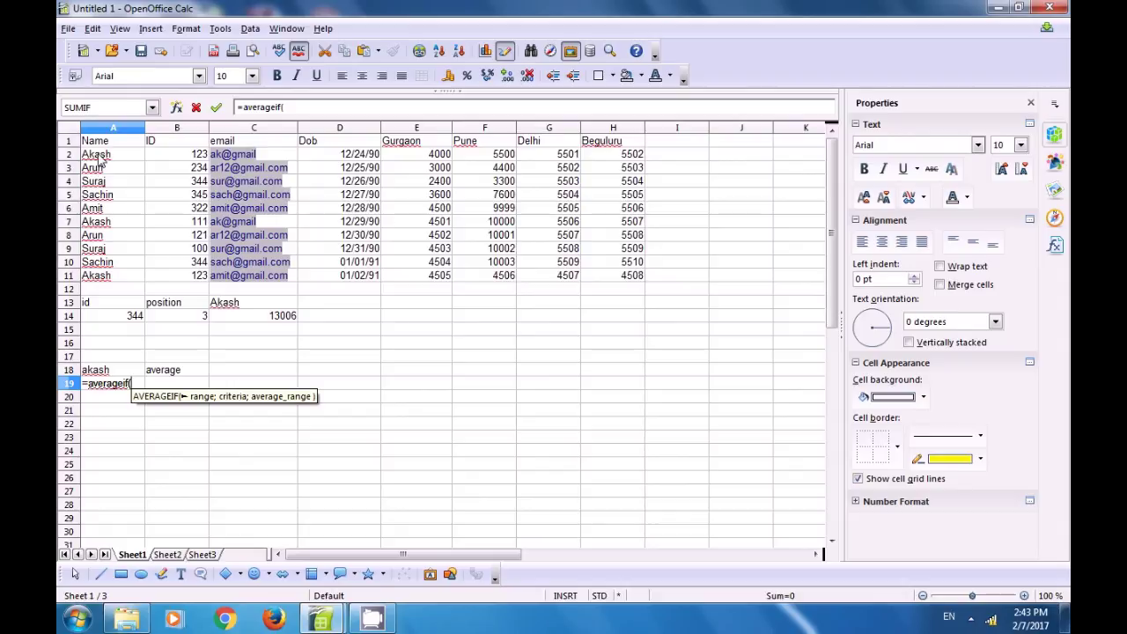
{"action": "left_click_drag", "start_coordinate": [101, 159], "coordinate": [102, 278]}
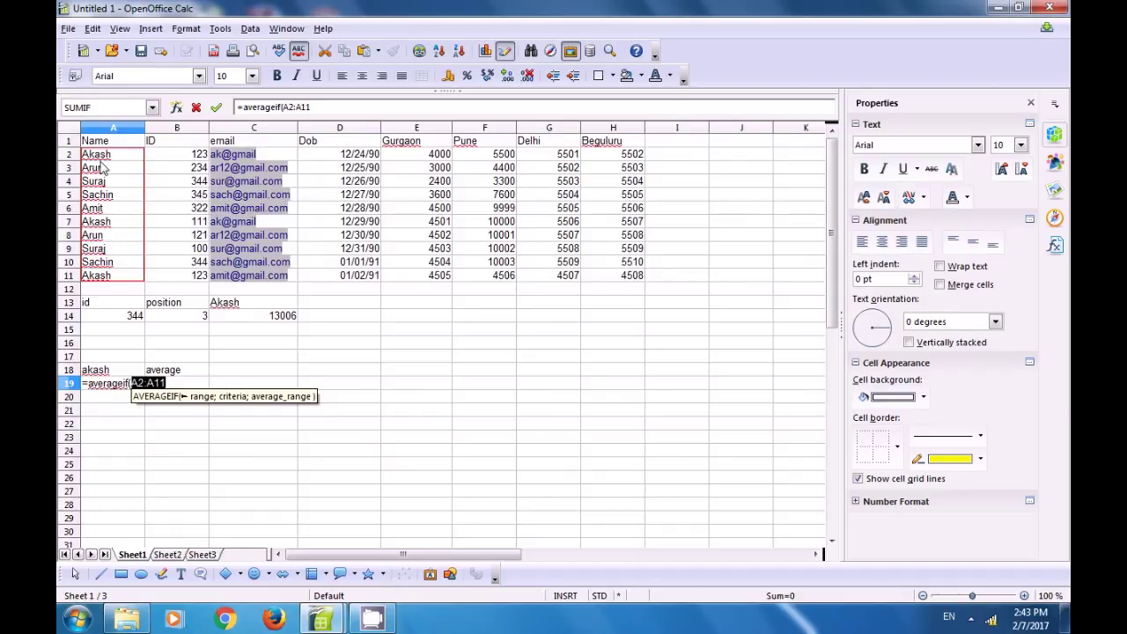
{"action": "type", "text": ";"}
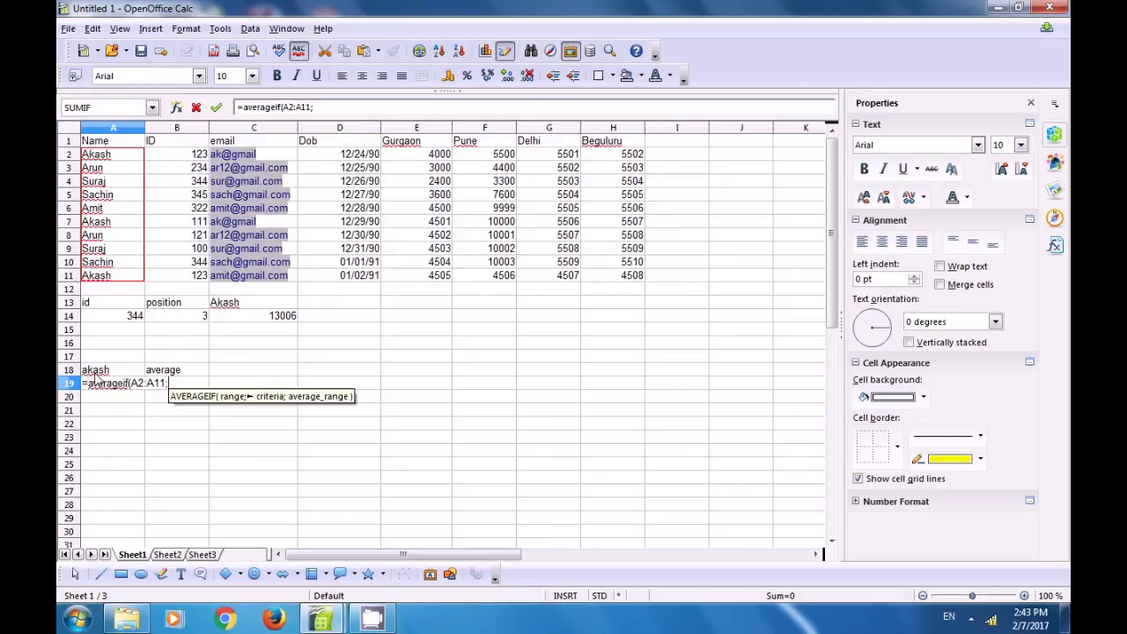
{"action": "left_click", "coordinate": [97, 374]}
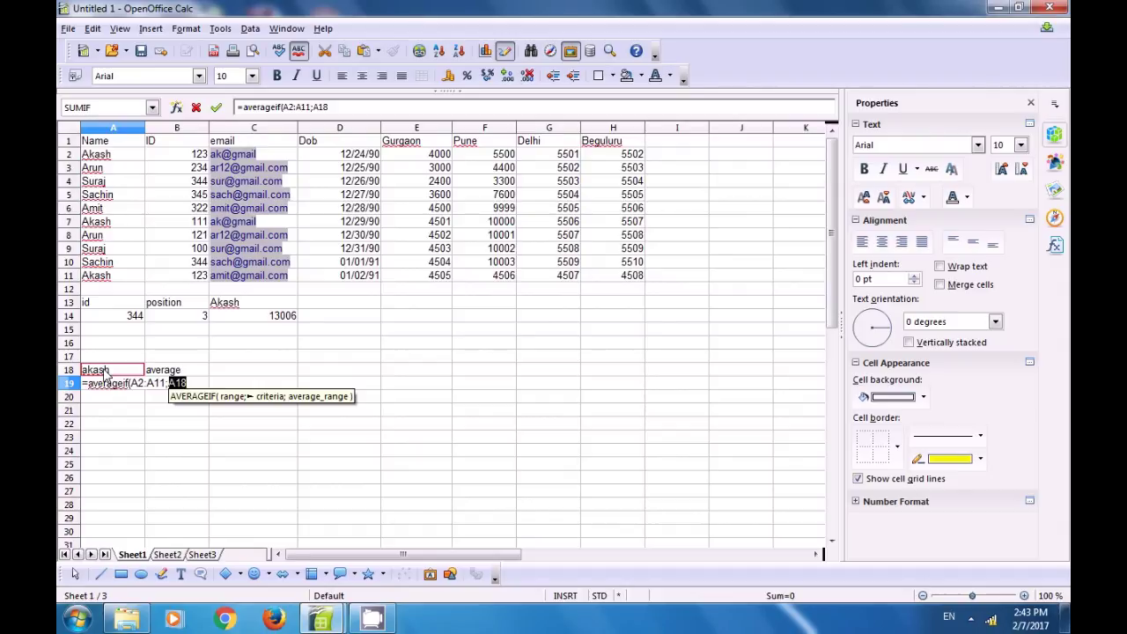
{"action": "type", "text": ";"}
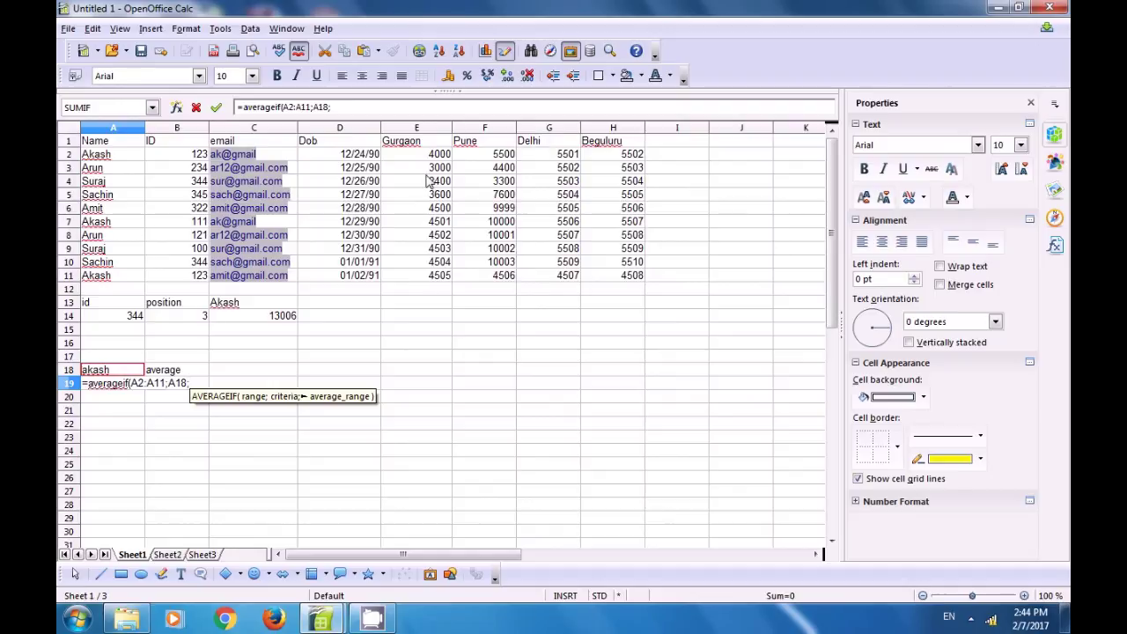
{"action": "left_click_drag", "start_coordinate": [434, 156], "coordinate": [442, 281]}
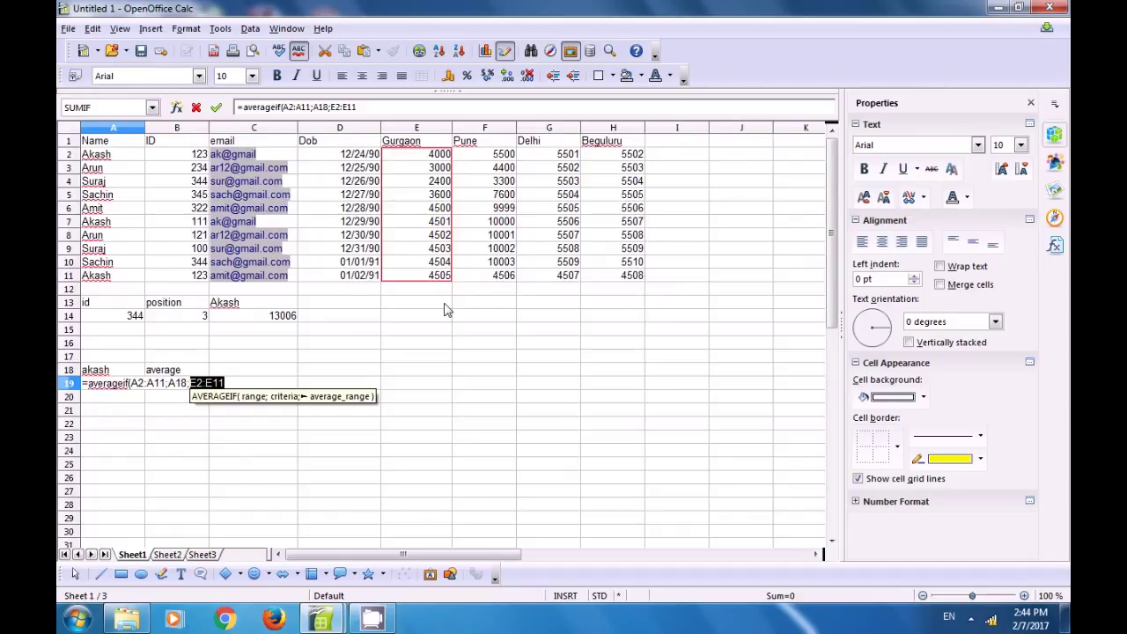
{"action": "type", "text": ")"}
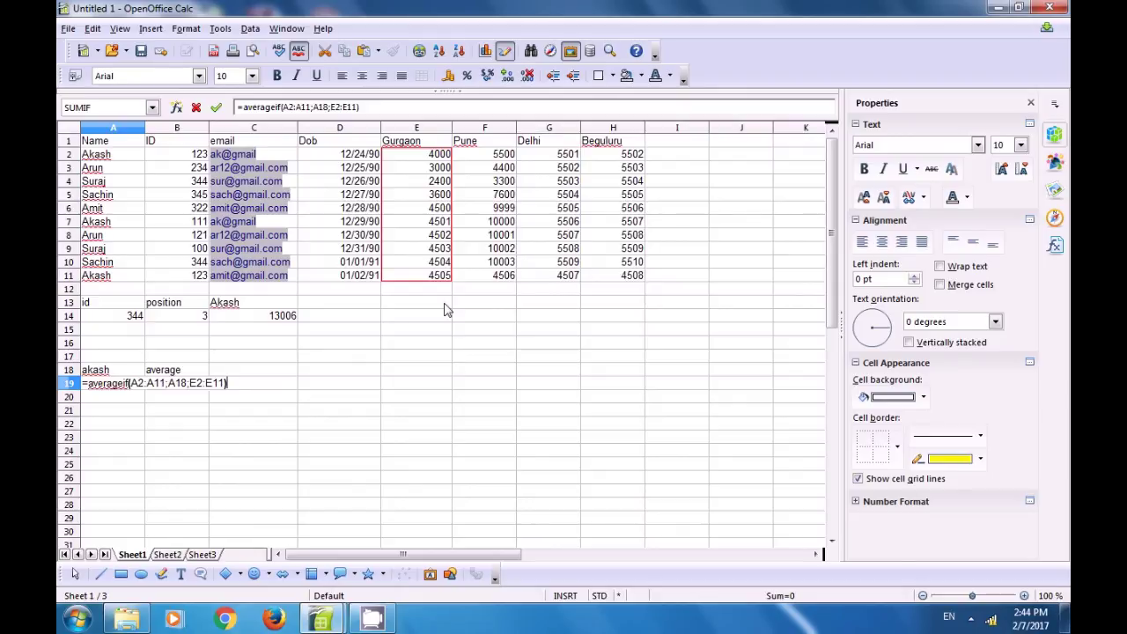
{"action": "key", "text": "Return"}
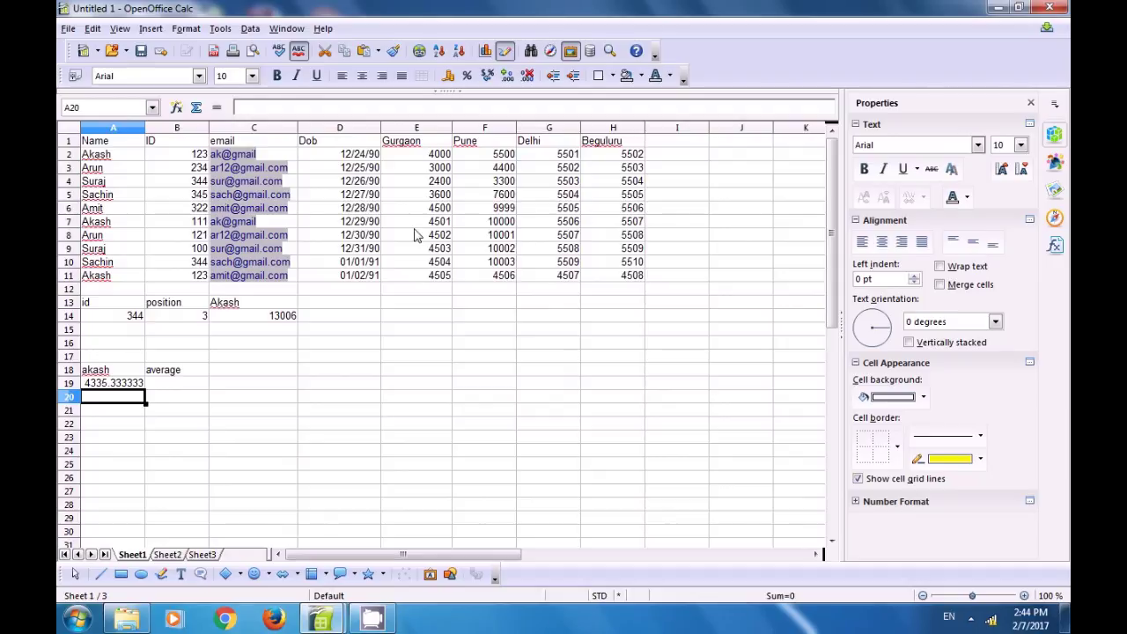
Check the Gurgaon values in E2, E11 and E7 against the AVERAGEIF result in A19.
{"action": "left_click", "coordinate": [440, 158]}
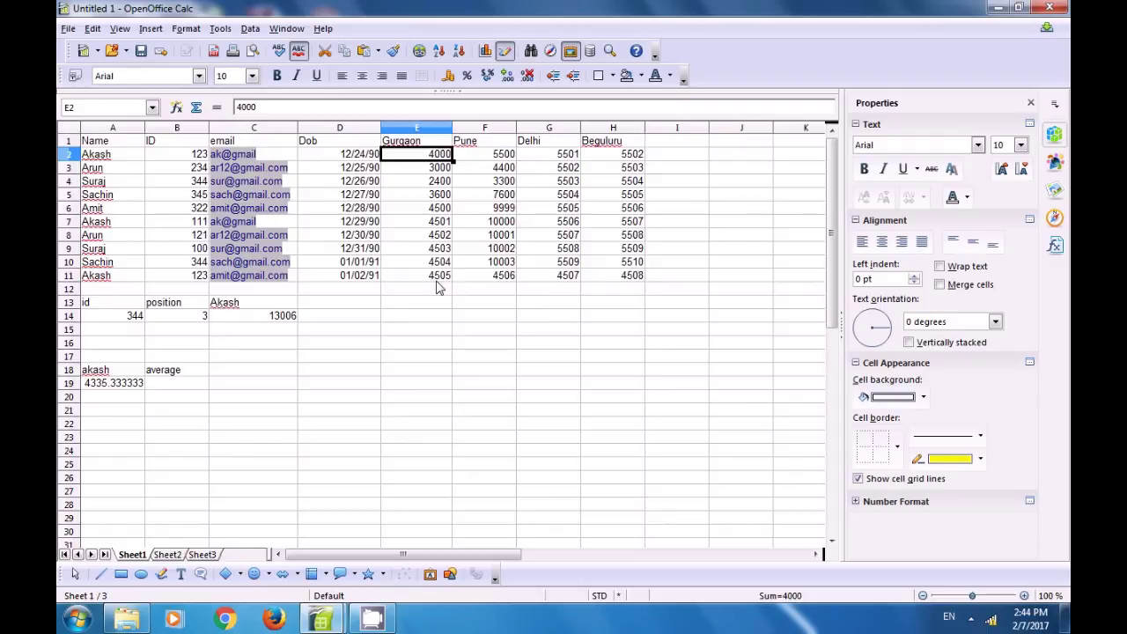
{"action": "left_click", "coordinate": [440, 278]}
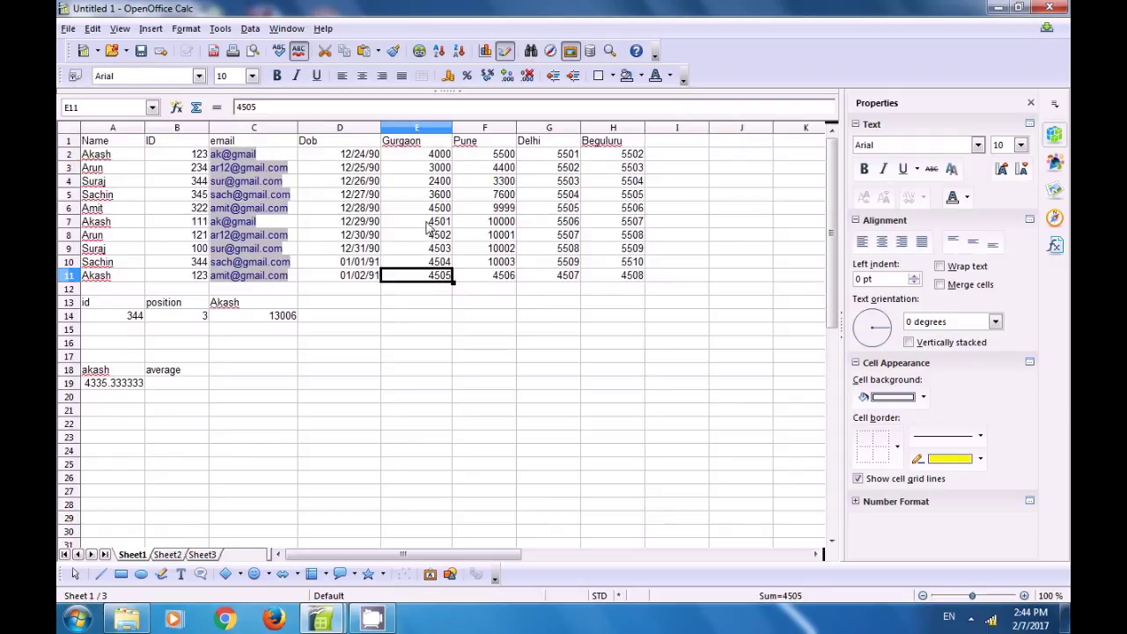
{"action": "left_click", "coordinate": [433, 225]}
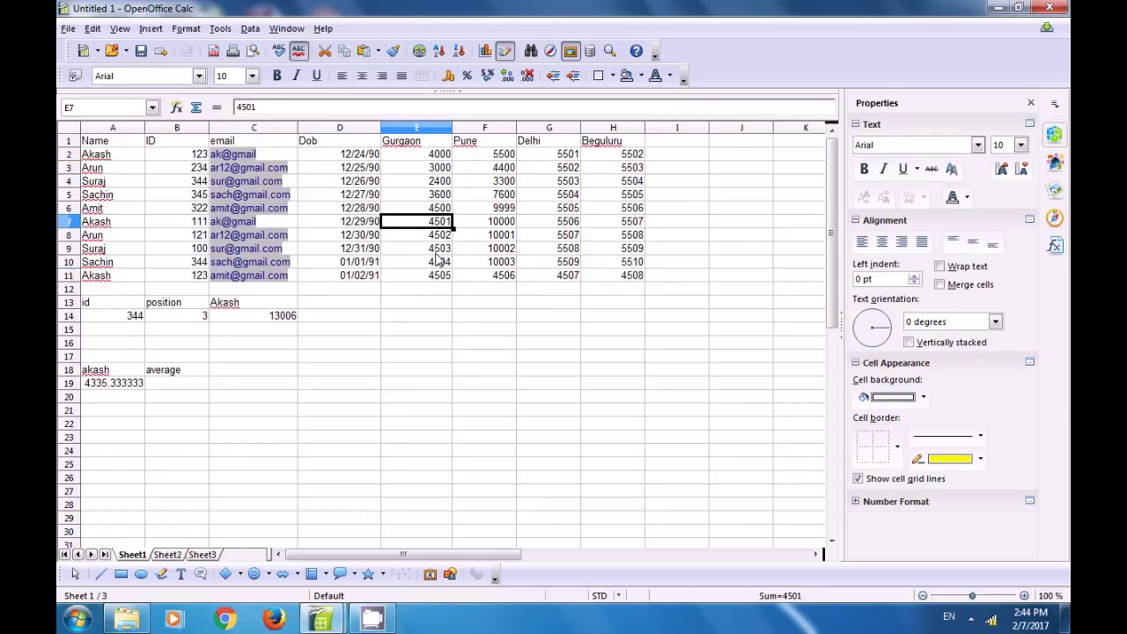
{"action": "left_click", "coordinate": [120, 391]}
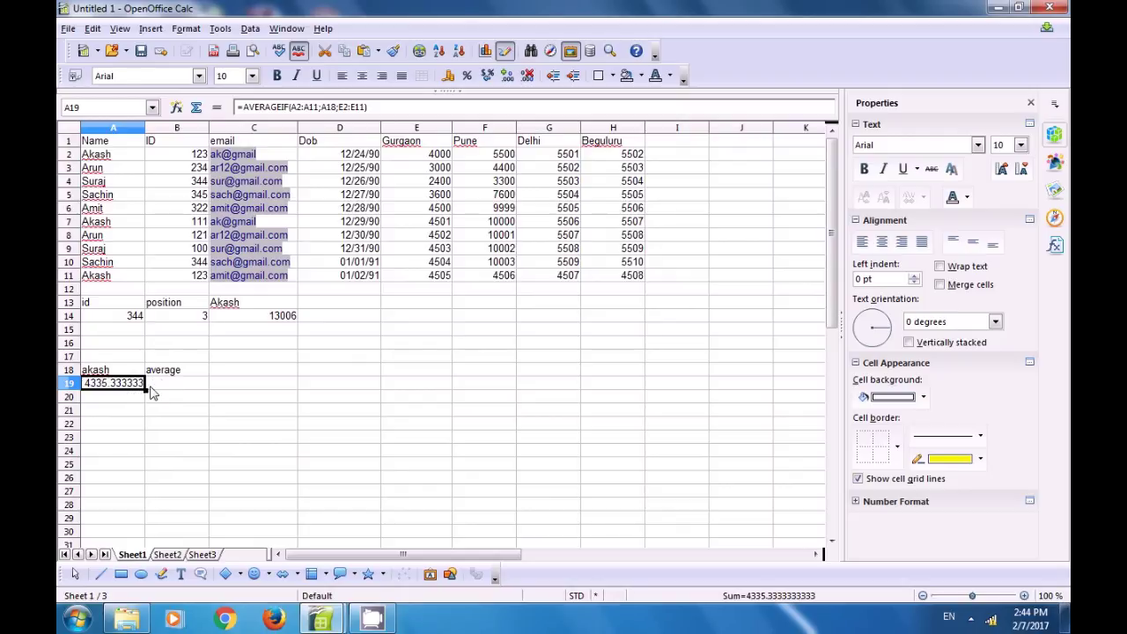
{"action": "left_click", "coordinate": [161, 388]}
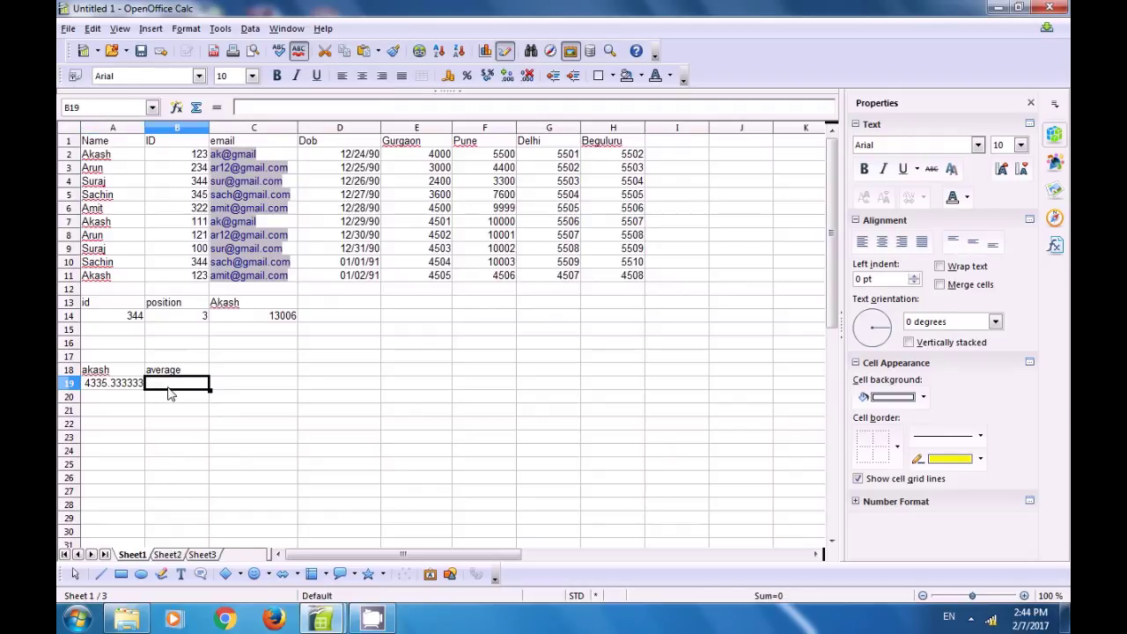
{"action": "left_click", "coordinate": [683, 143]}
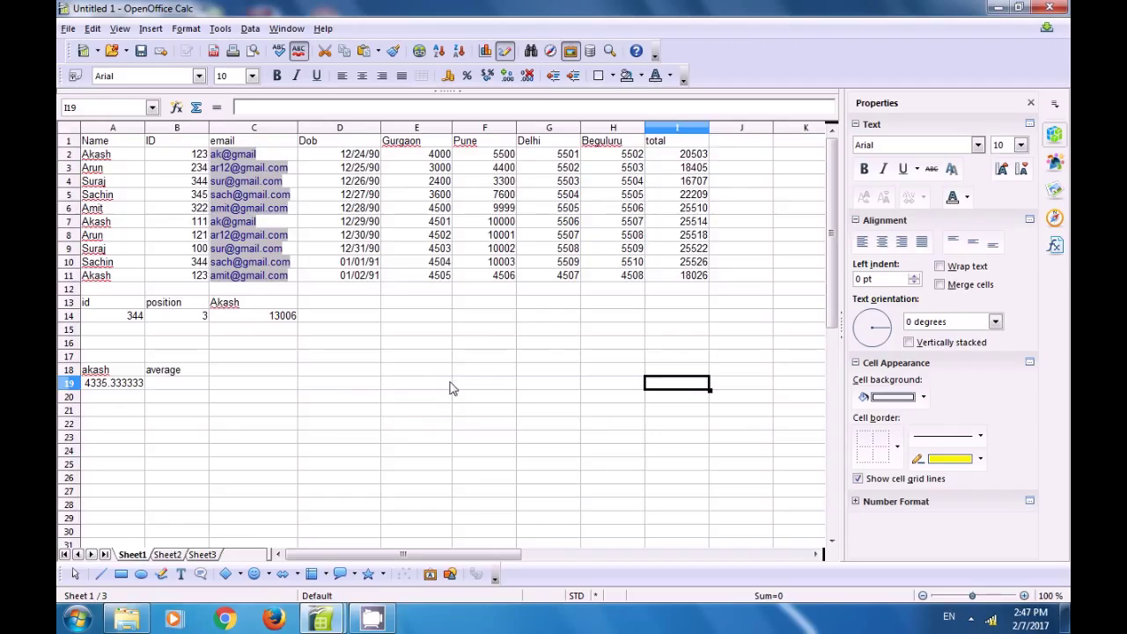
{"action": "left_click", "coordinate": [450, 388]}
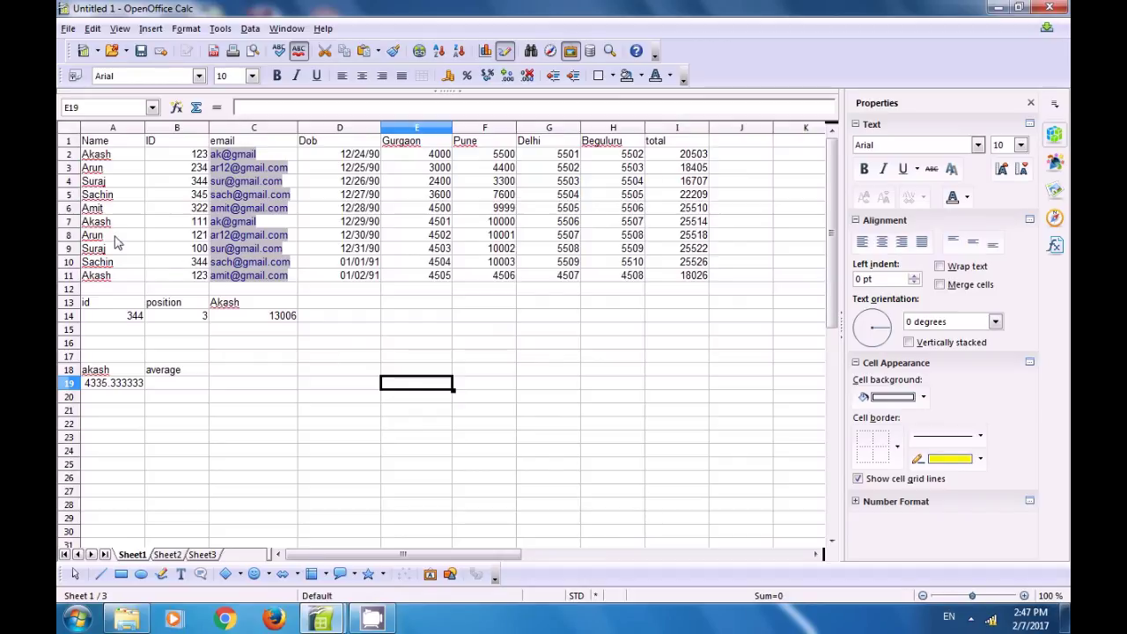
Copy the first five names from A2:A6 into C19:C23.
{"action": "left_click", "coordinate": [98, 159]}
{"action": "left_click_drag", "start_coordinate": [102, 201], "coordinate": [104, 209]}
{"action": "key", "text": "ctrl+c"}
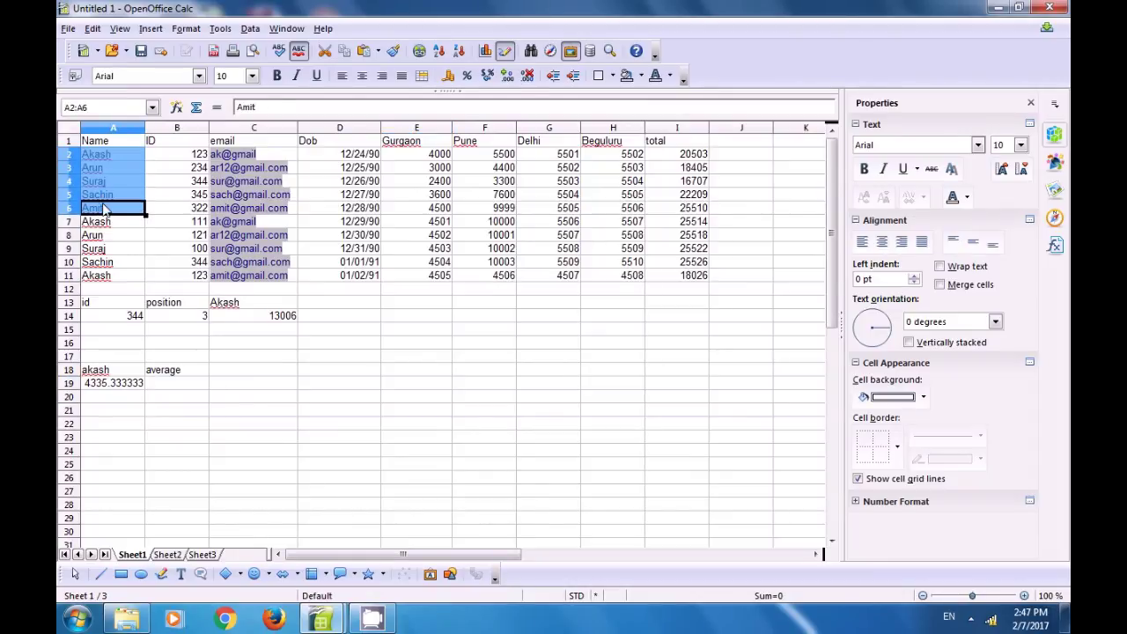
{"action": "left_click", "coordinate": [247, 389]}
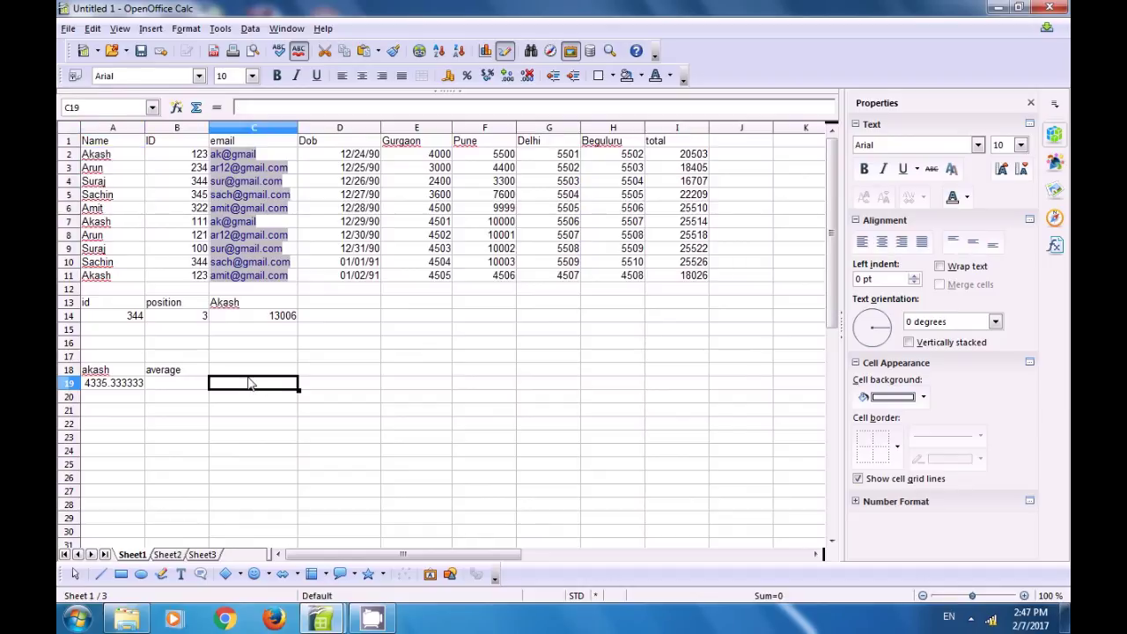
{"action": "key", "text": "ctrl+v"}
{"action": "left_click", "coordinate": [245, 478]}
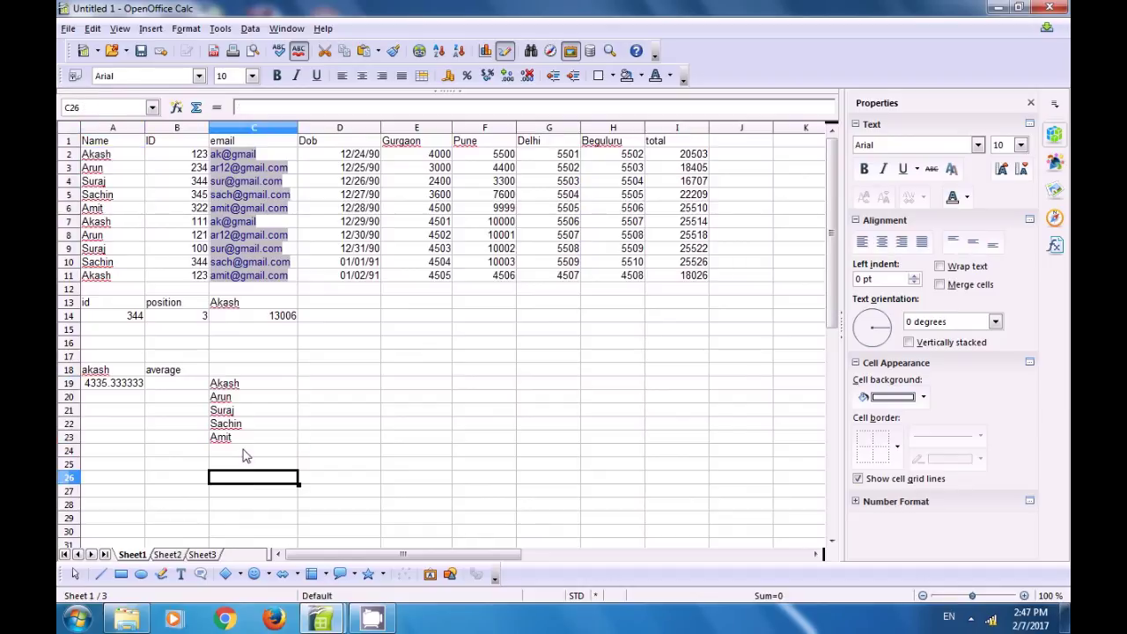
{"action": "left_click", "coordinate": [240, 388]}
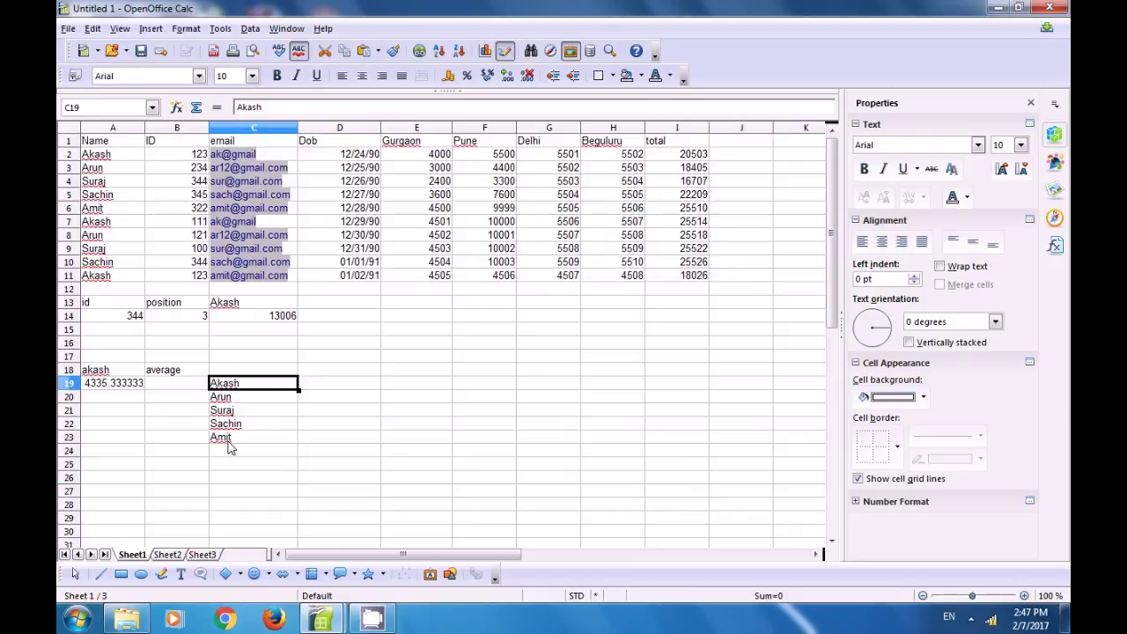
Enter the label countif in D18 above the column beside the copied names.
{"action": "left_click", "coordinate": [328, 374]}
{"action": "type", "text": "count"}
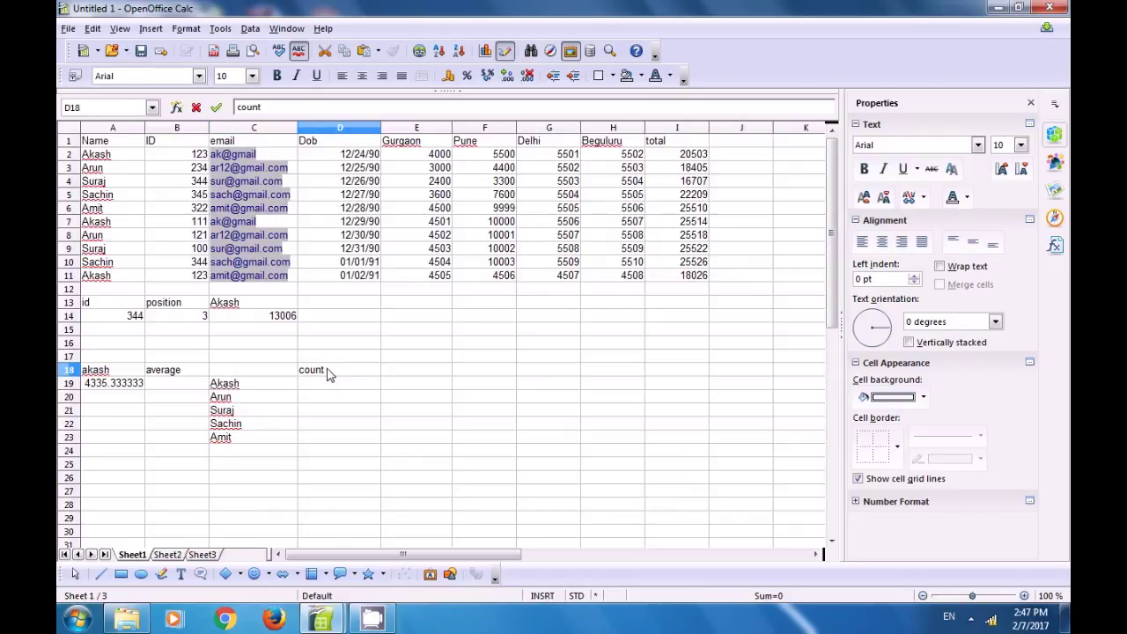
{"action": "type", "text": "if"}
{"action": "left_click", "coordinate": [348, 391]}
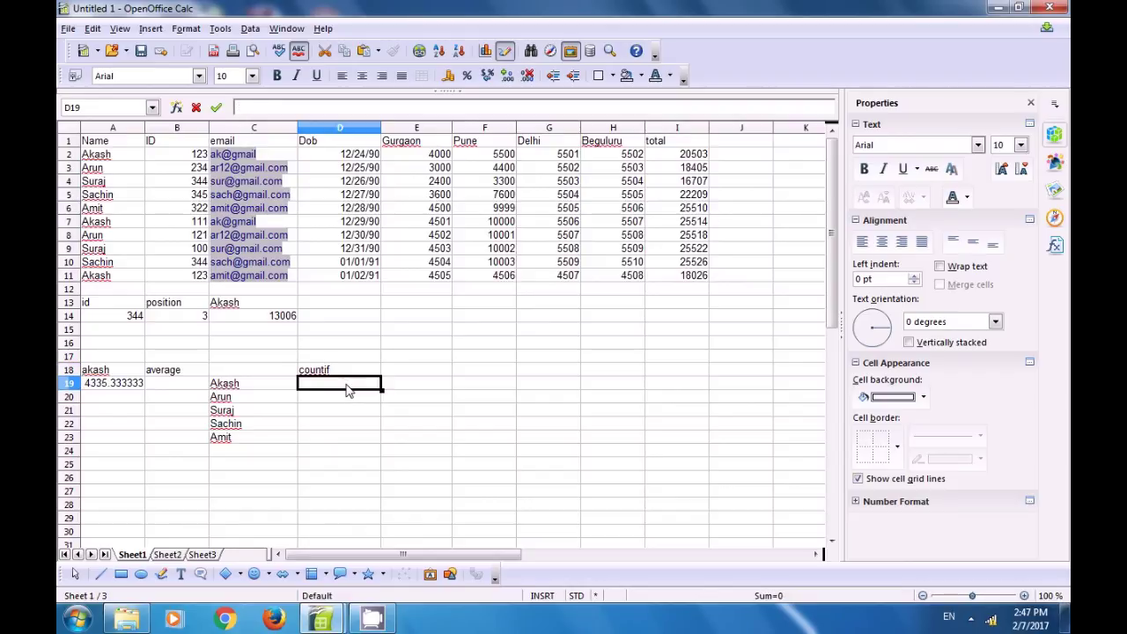
{"action": "left_click", "coordinate": [226, 389]}
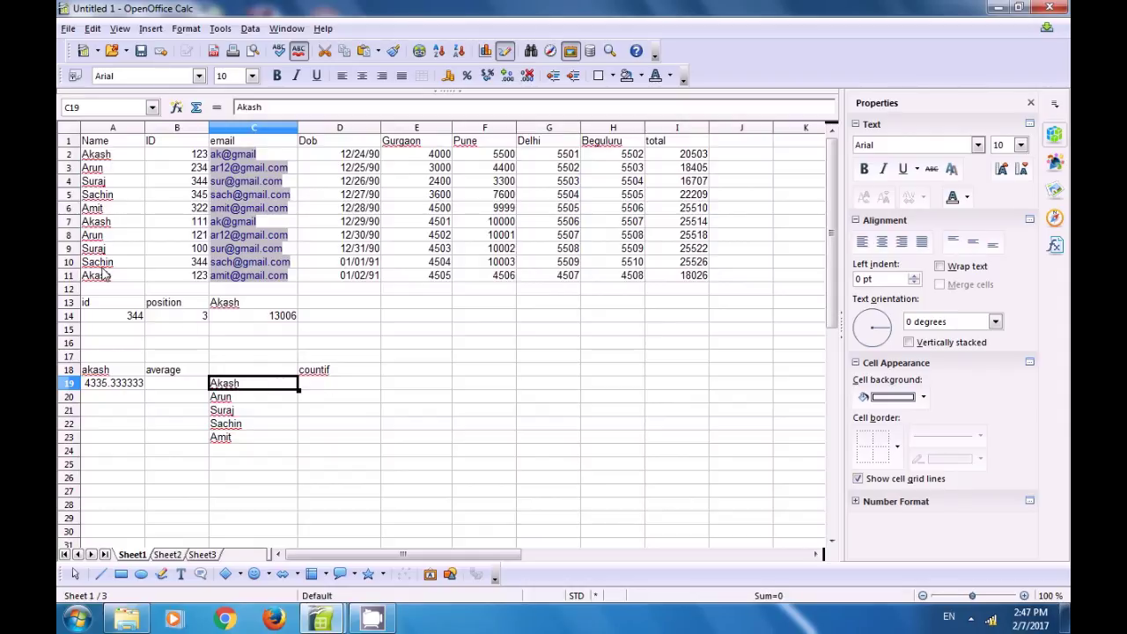
Enter the formula =COUNTIF(A2:A11;C19) in D19 to count how often the name in C19 occurs in the Name column.
{"action": "left_click", "coordinate": [326, 390]}
{"action": "type", "text": "=countif"}
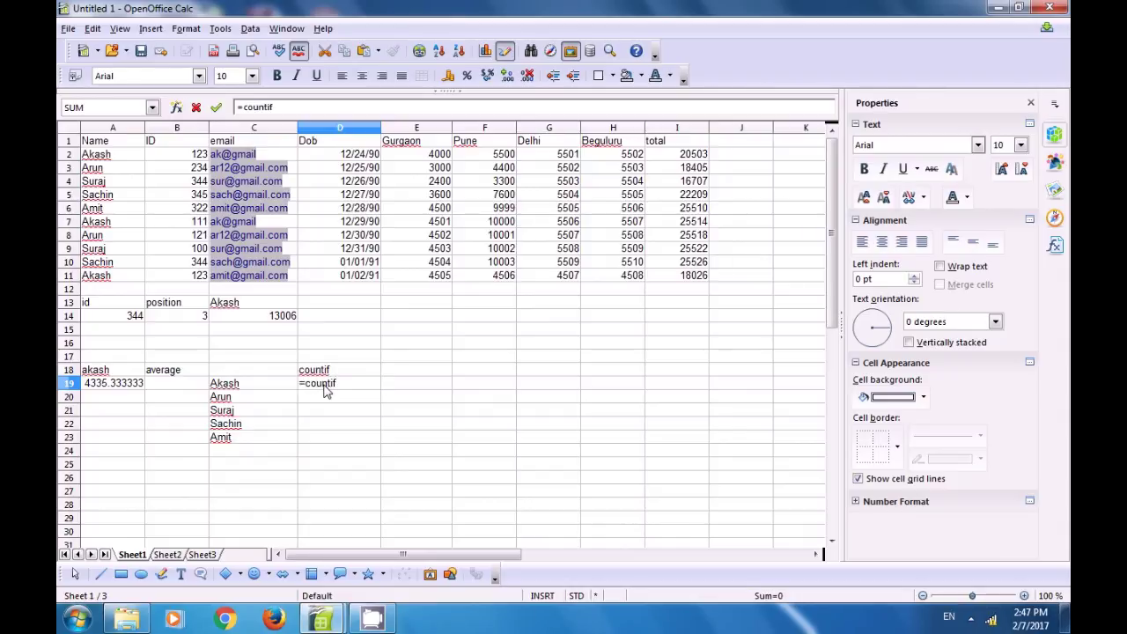
{"action": "type", "text": "("}
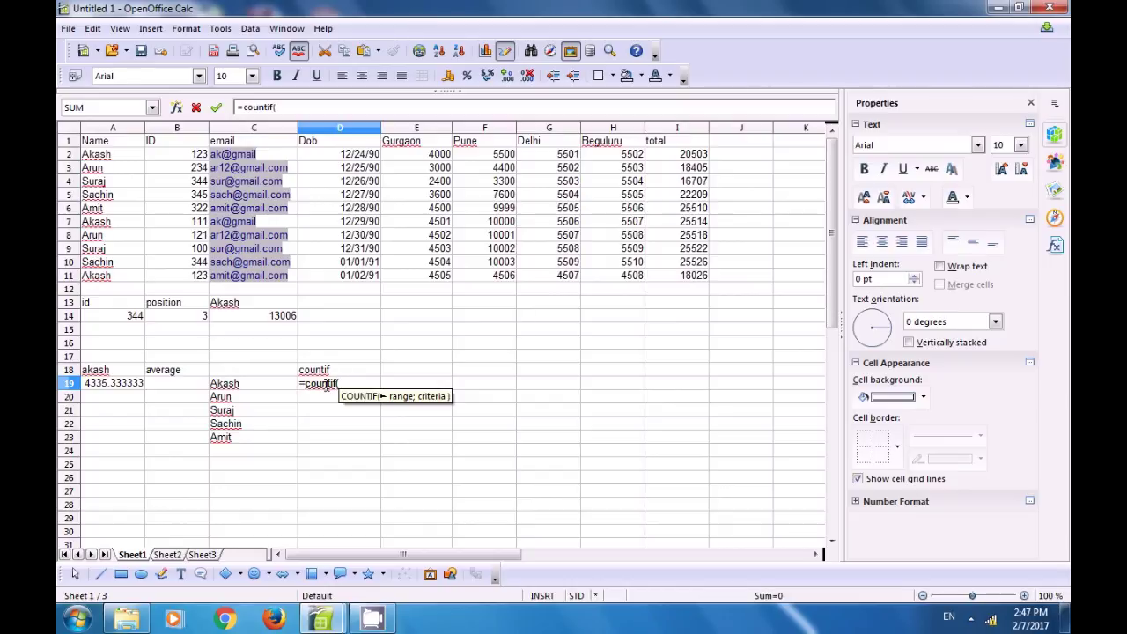
{"action": "left_click_drag", "start_coordinate": [97, 155], "coordinate": [104, 299]}
{"action": "type", "text": ";"}
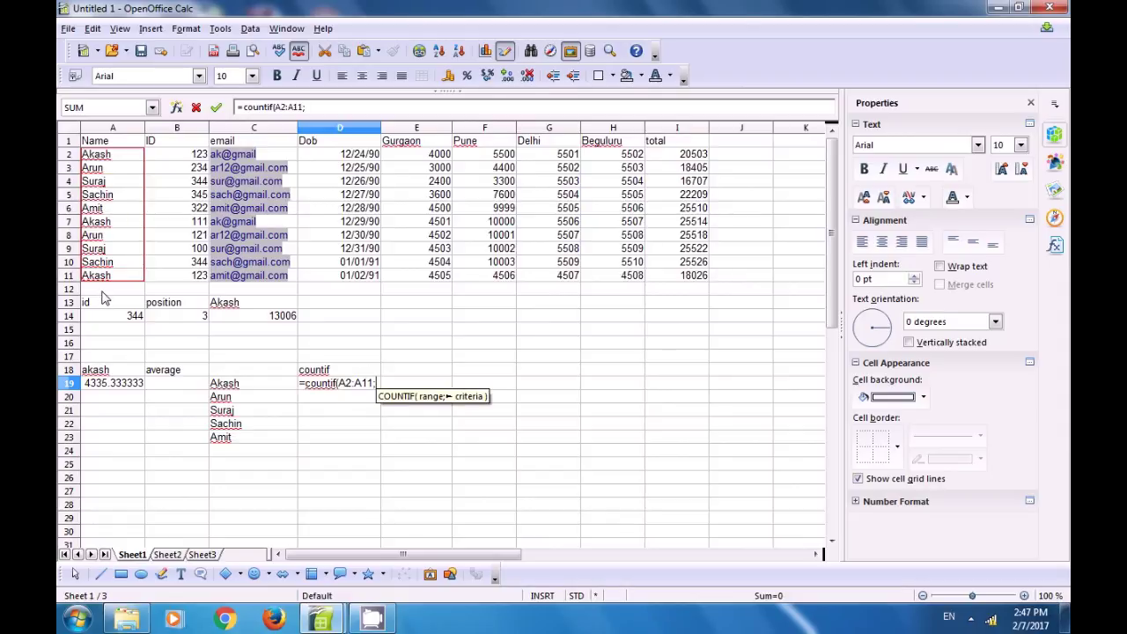
{"action": "left_click", "coordinate": [235, 387]}
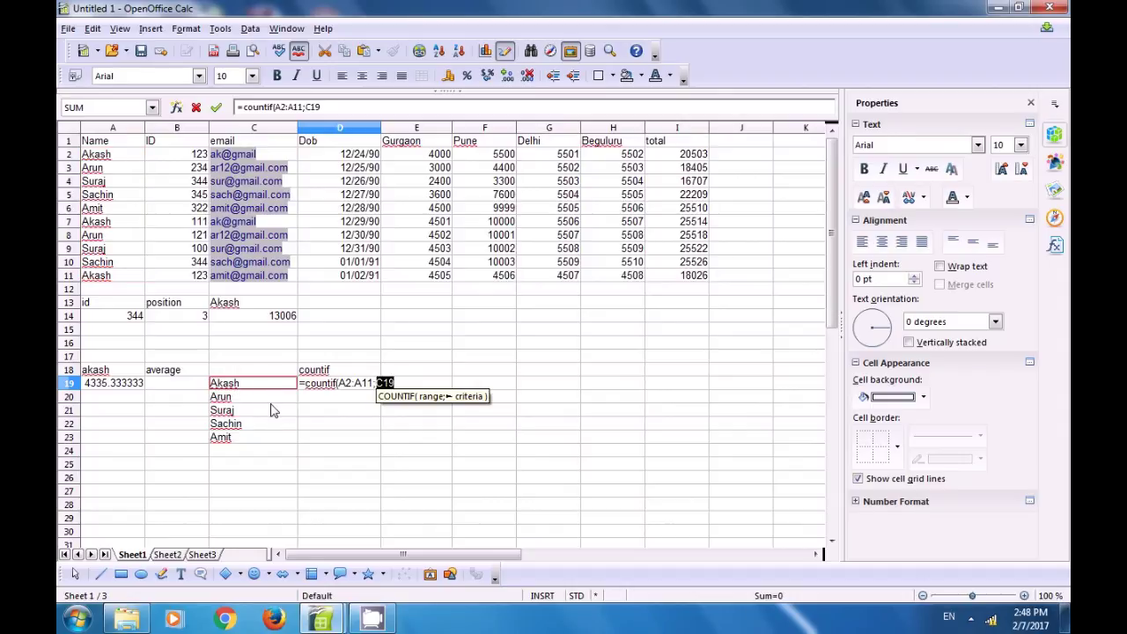
{"action": "type", "text": ")"}
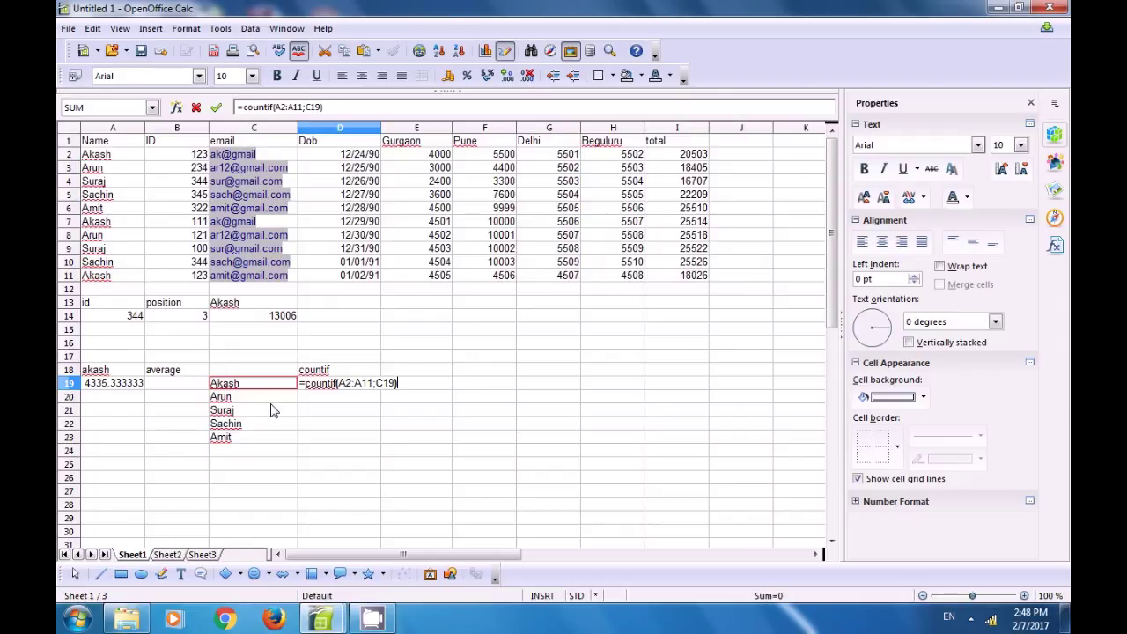
{"action": "key", "text": "Return"}
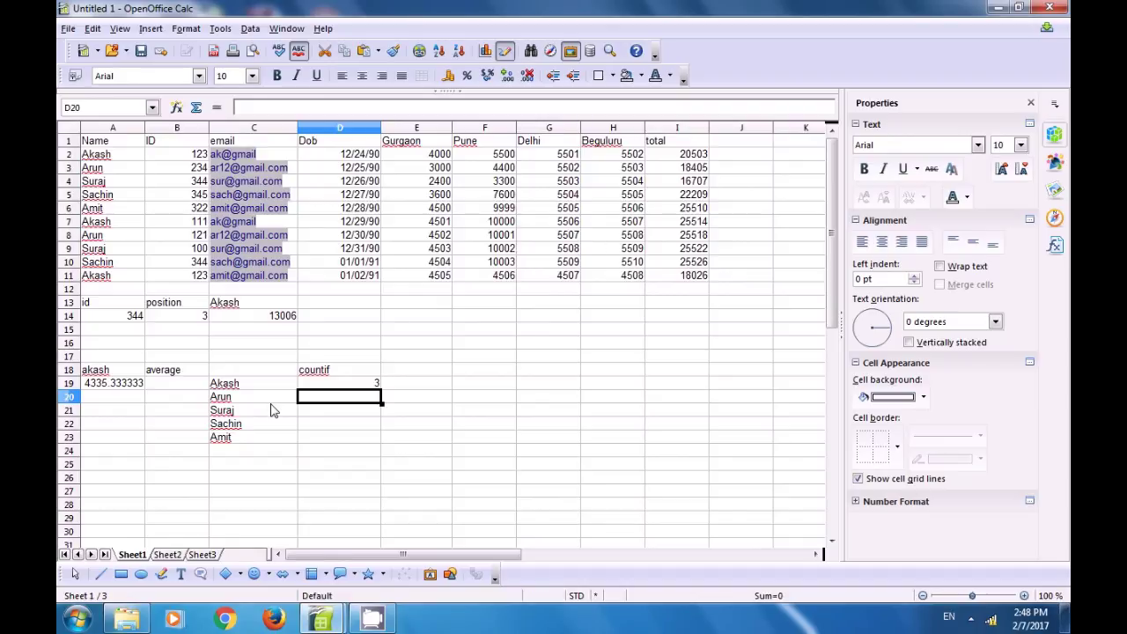
Check the COUNTIF result in D19 against the matching names in A2, A7 and A11.
{"action": "left_click", "coordinate": [227, 383]}
{"action": "left_click", "coordinate": [374, 387]}
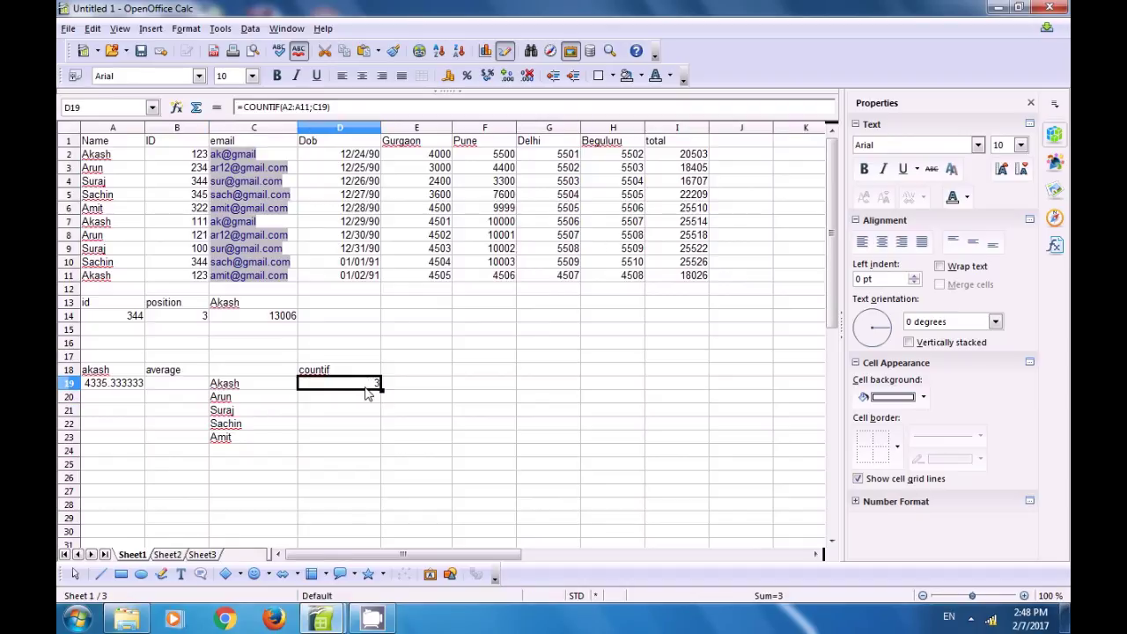
{"action": "left_click", "coordinate": [105, 156]}
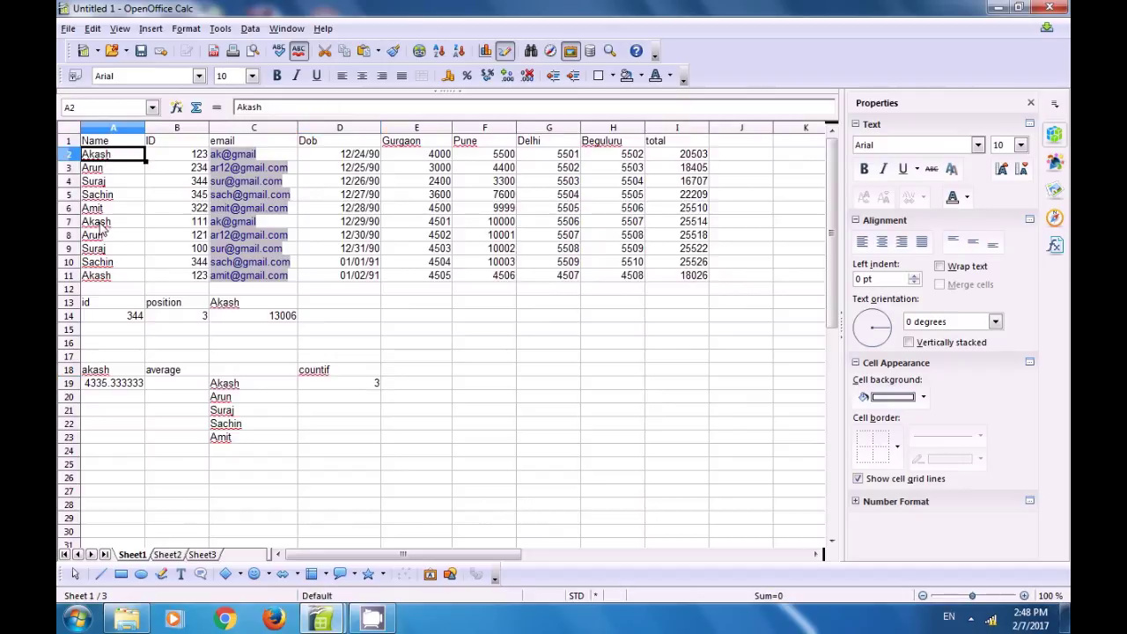
{"action": "left_click", "coordinate": [101, 224]}
{"action": "left_click", "coordinate": [99, 280]}
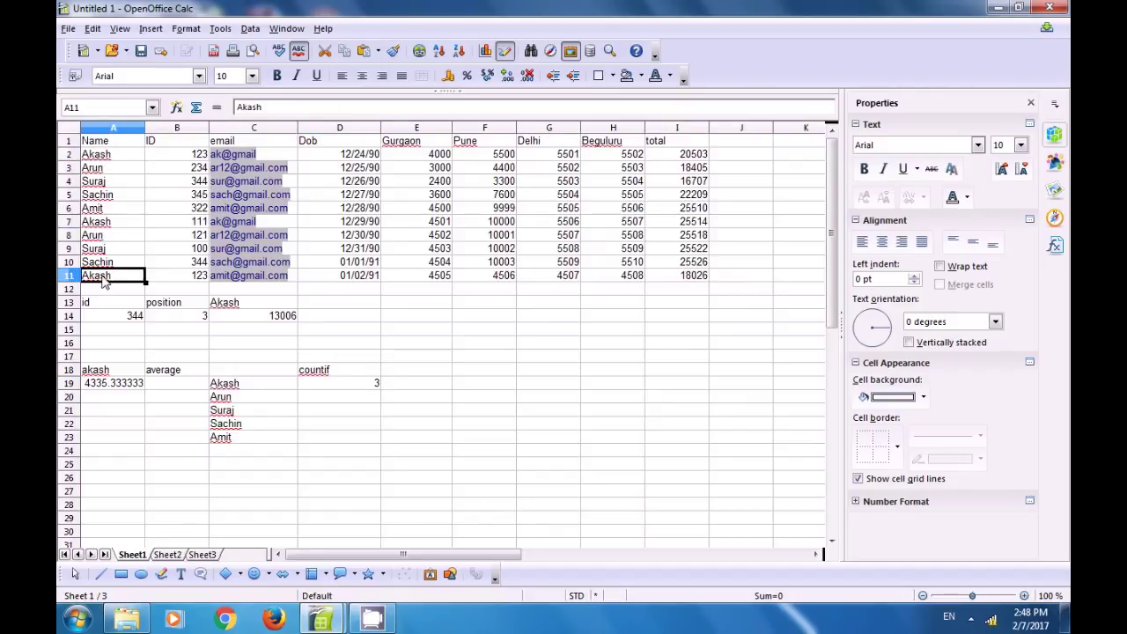
Fill the COUNTIF formula from D19 down to D23 for the remaining names.
{"action": "left_click", "coordinate": [340, 390]}
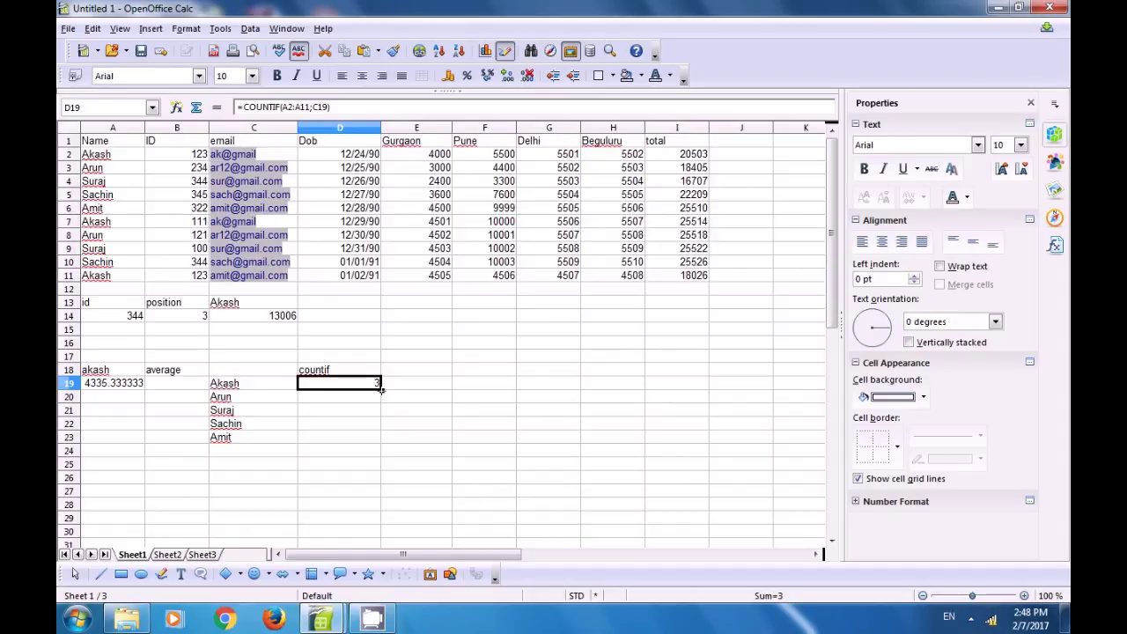
{"action": "left_click_drag", "start_coordinate": [381, 389], "coordinate": [377, 440]}
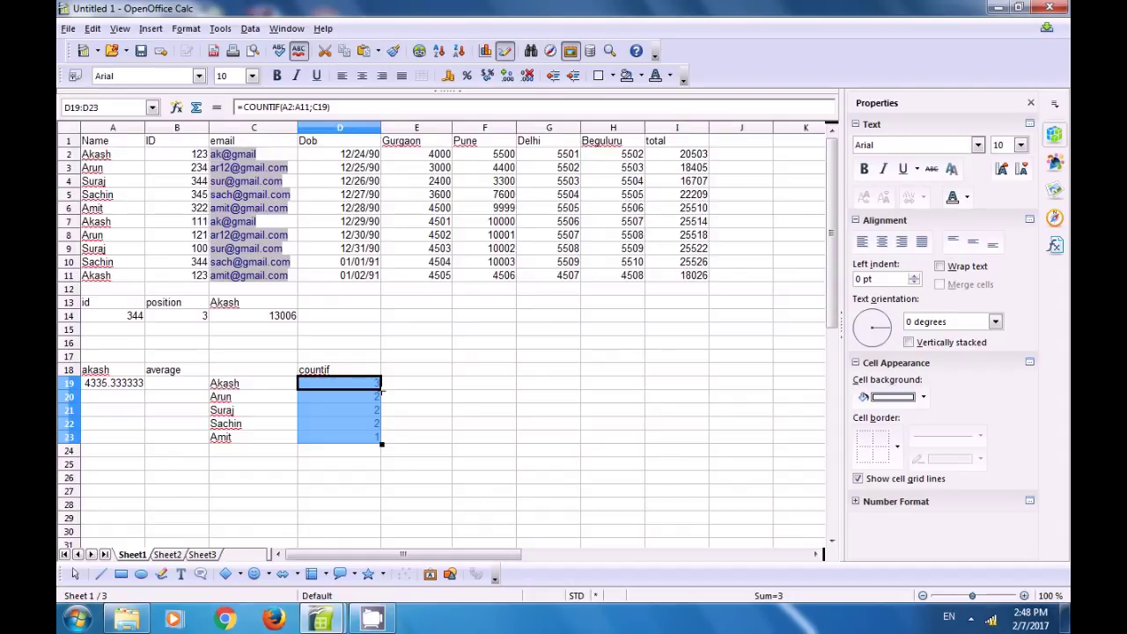
{"action": "left_click", "coordinate": [312, 461]}
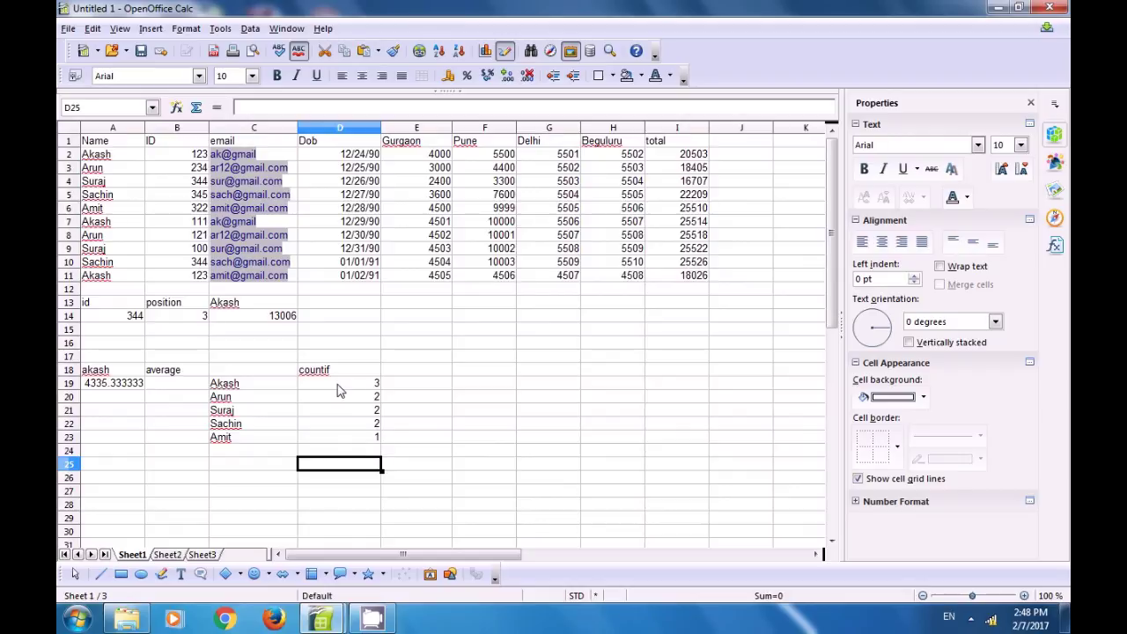
Start an AVERAGEIFS formula in E18 with average range I2:I11 and the first condition A2:A11 matching A2.
{"action": "left_click", "coordinate": [406, 441]}
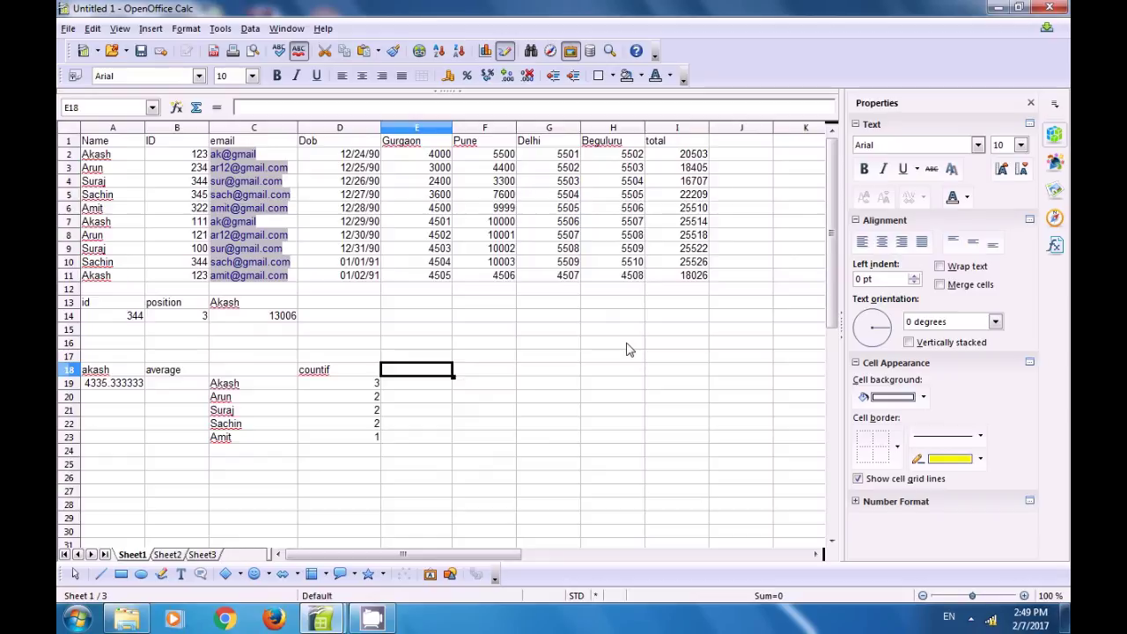
{"action": "type", "text": "=averageifs"}
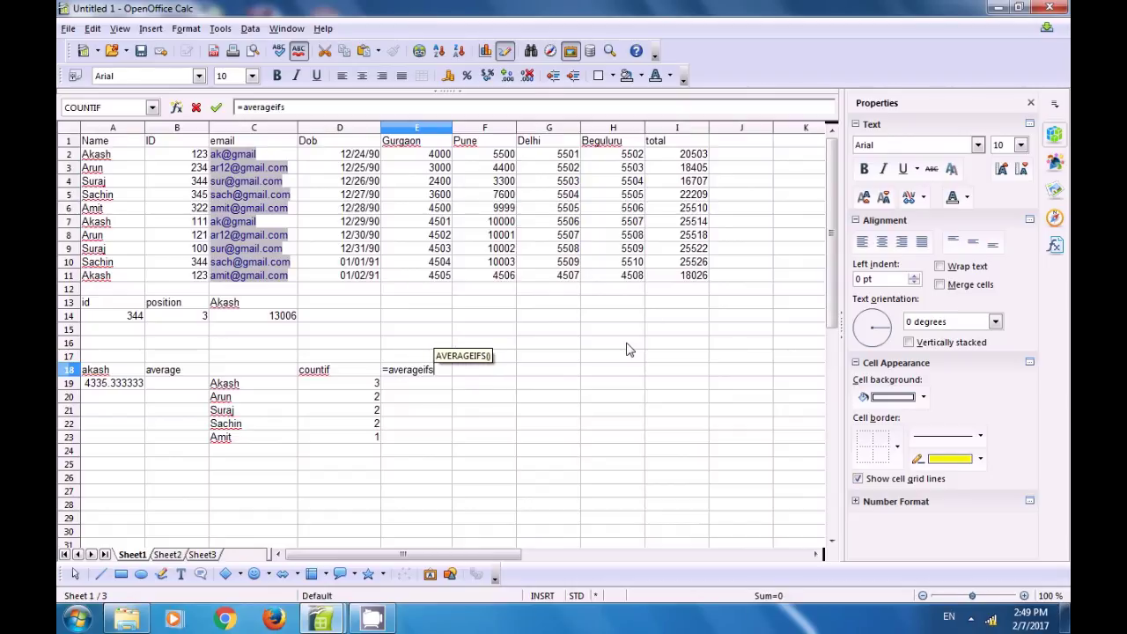
{"action": "type", "text": "("}
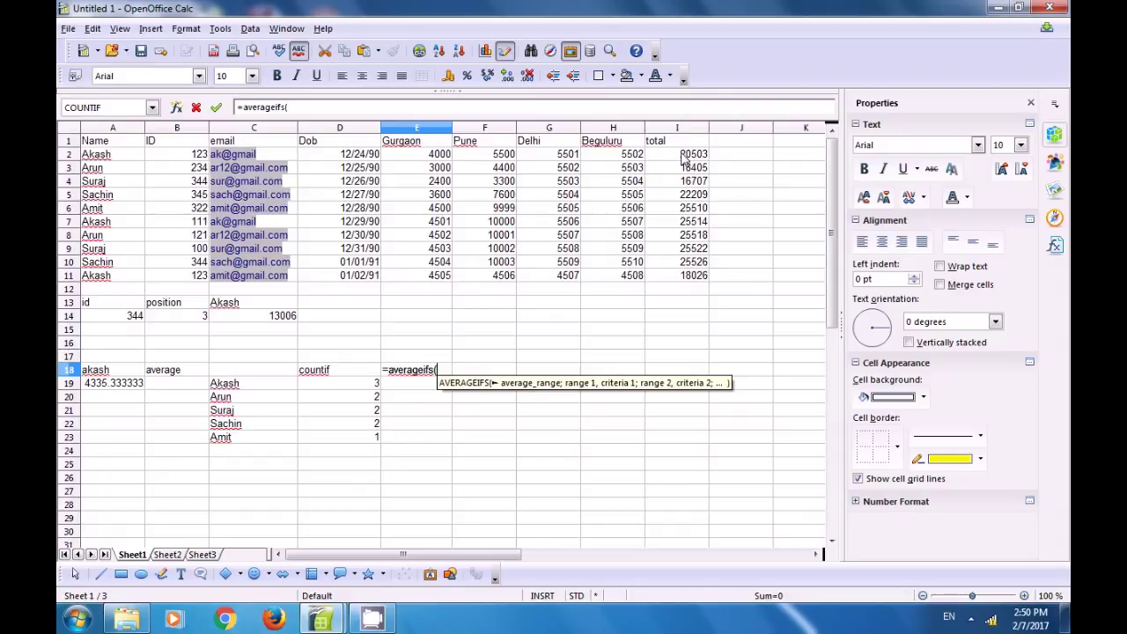
{"action": "left_click_drag", "start_coordinate": [684, 157], "coordinate": [695, 278]}
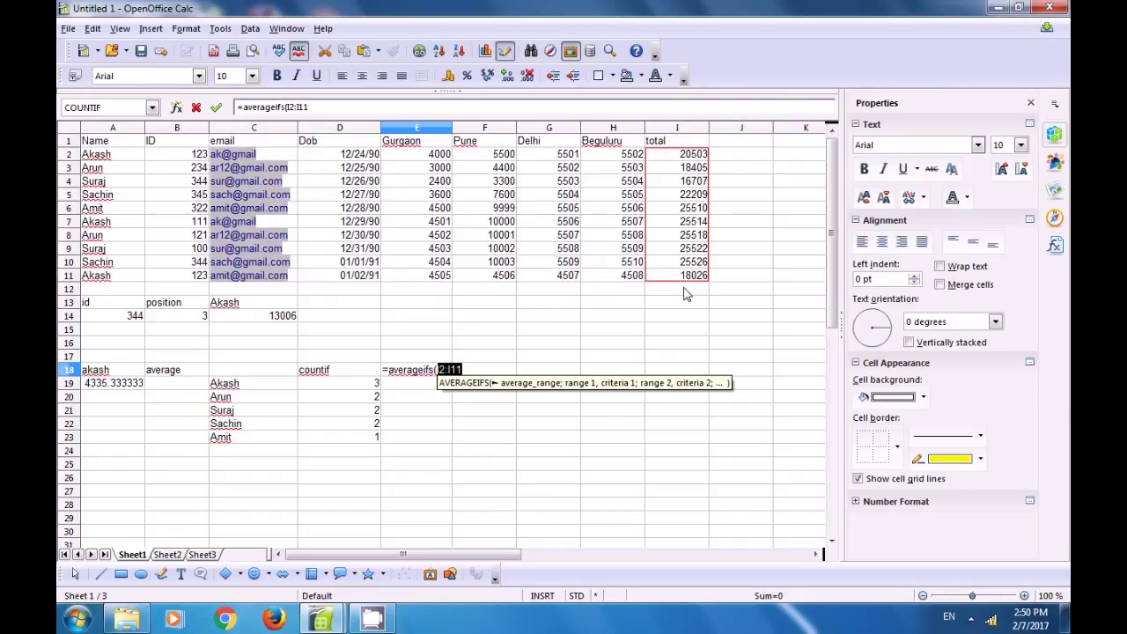
{"action": "type", "text": ";"}
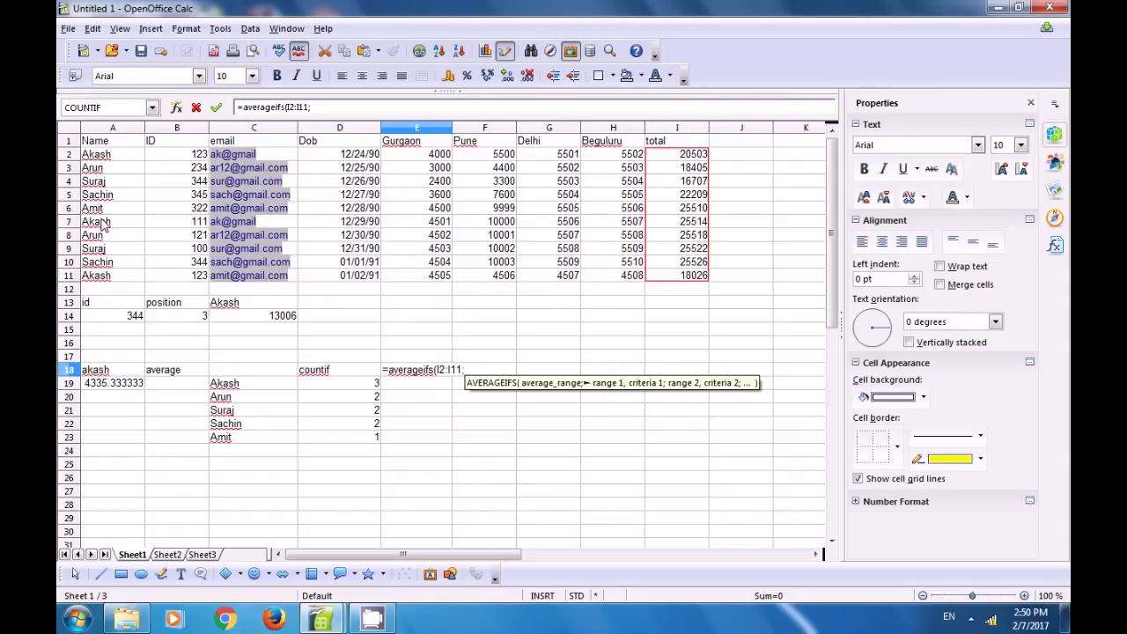
{"action": "left_click_drag", "start_coordinate": [88, 155], "coordinate": [100, 279]}
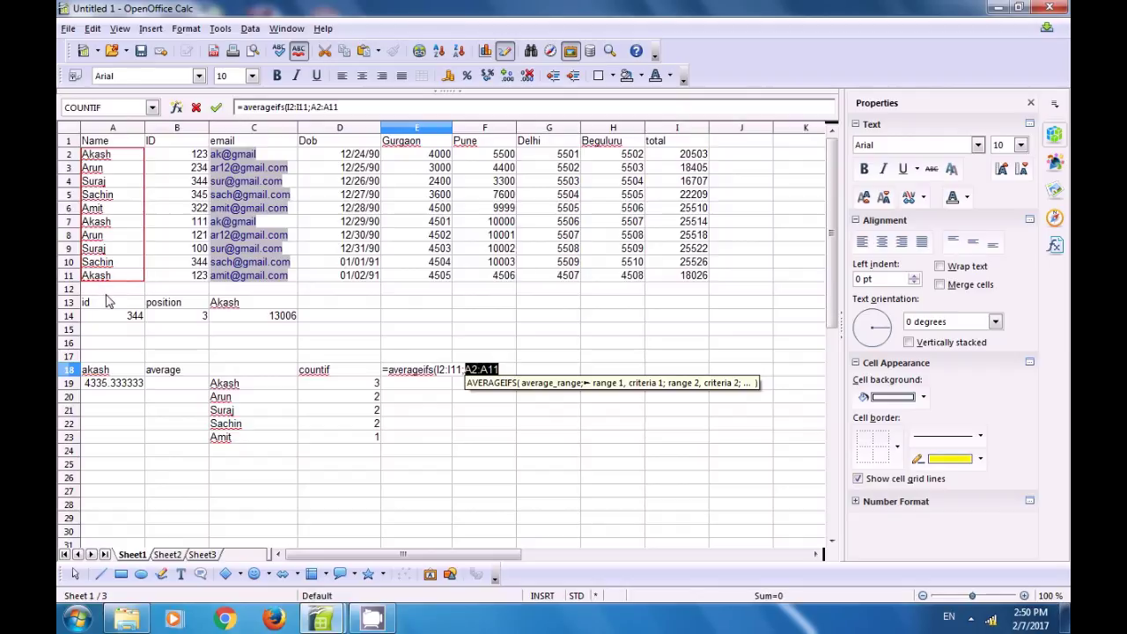
{"action": "type", "text": ";"}
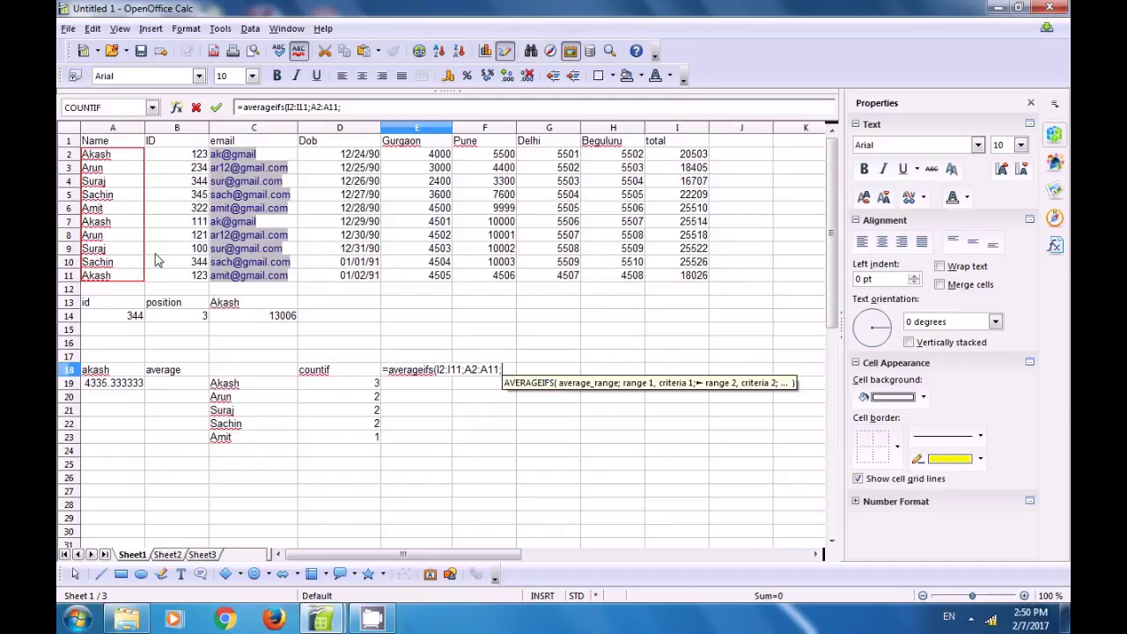
{"action": "left_click", "coordinate": [98, 160]}
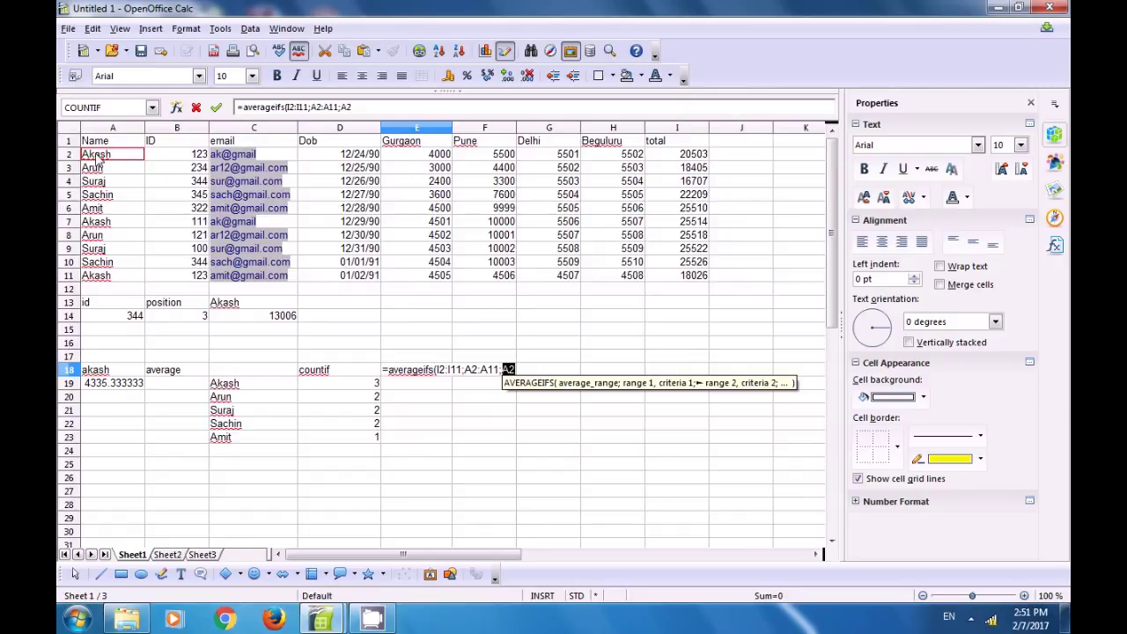
{"action": "type", "text": ";"}
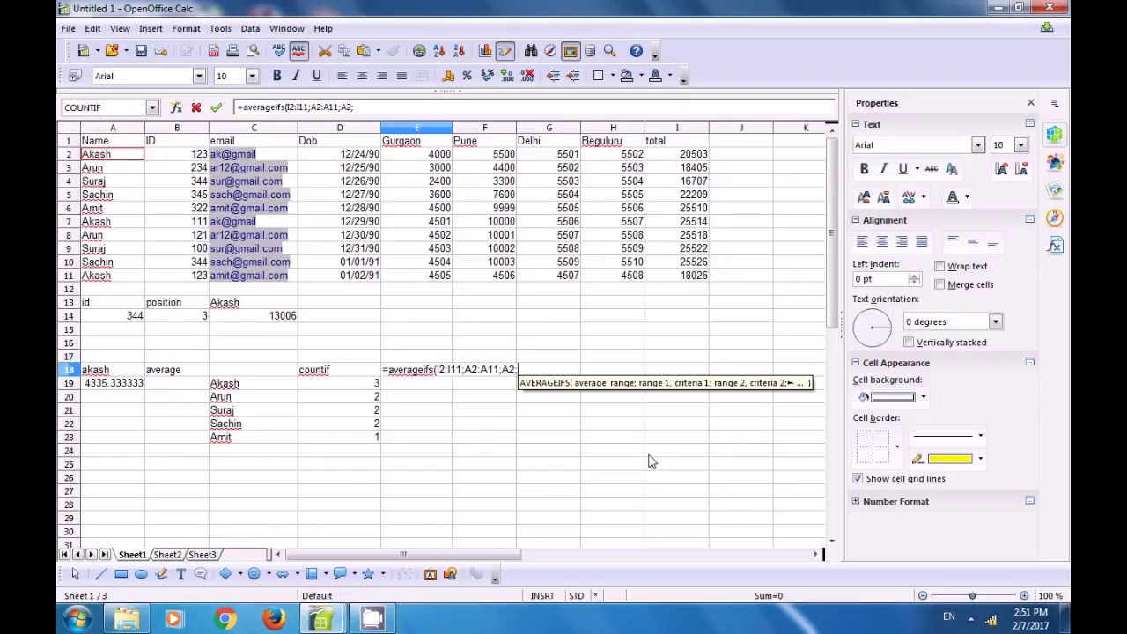
Add the second condition B2:B11 matching B2 to the AVERAGEIFS formula in E18 and complete it.
{"action": "left_click_drag", "start_coordinate": [188, 163], "coordinate": [201, 277]}
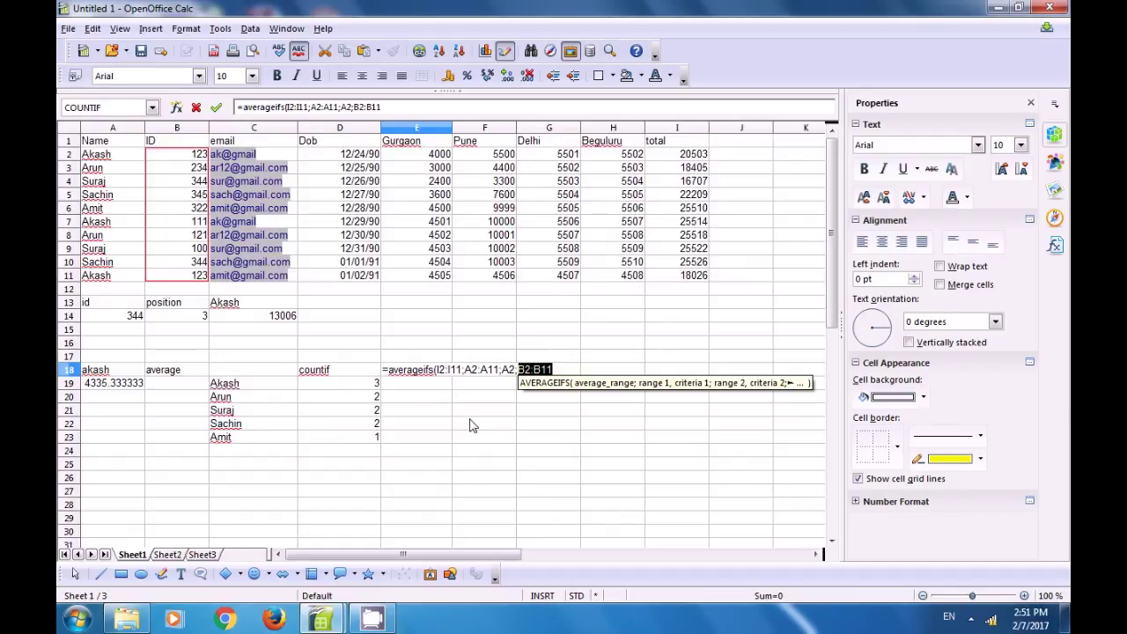
{"action": "type", "text": ";"}
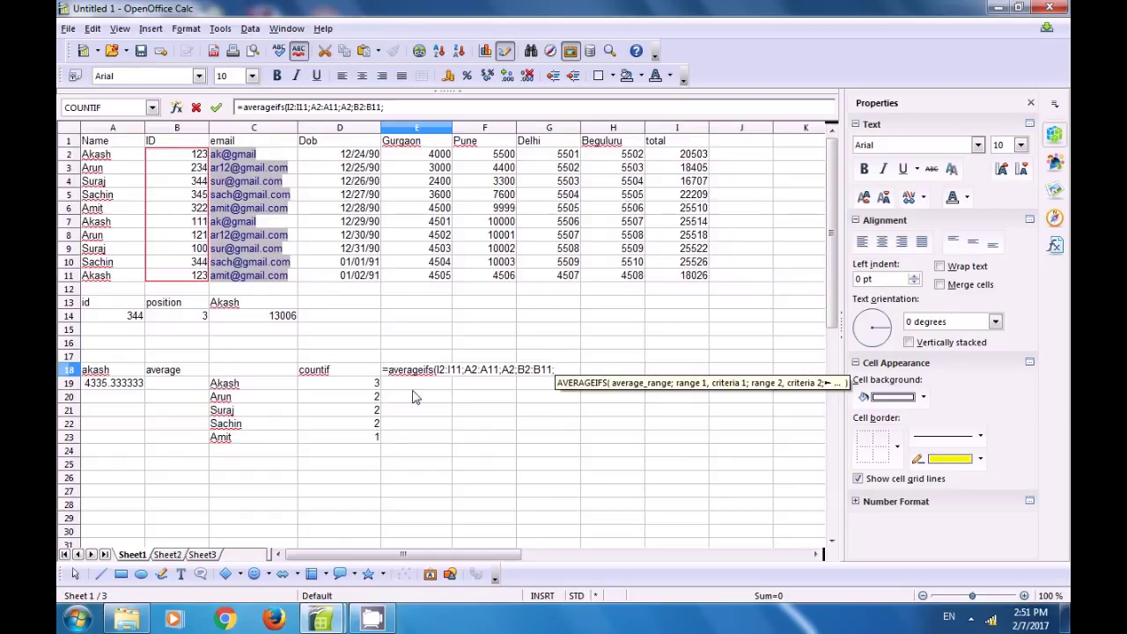
{"action": "left_click", "coordinate": [181, 159]}
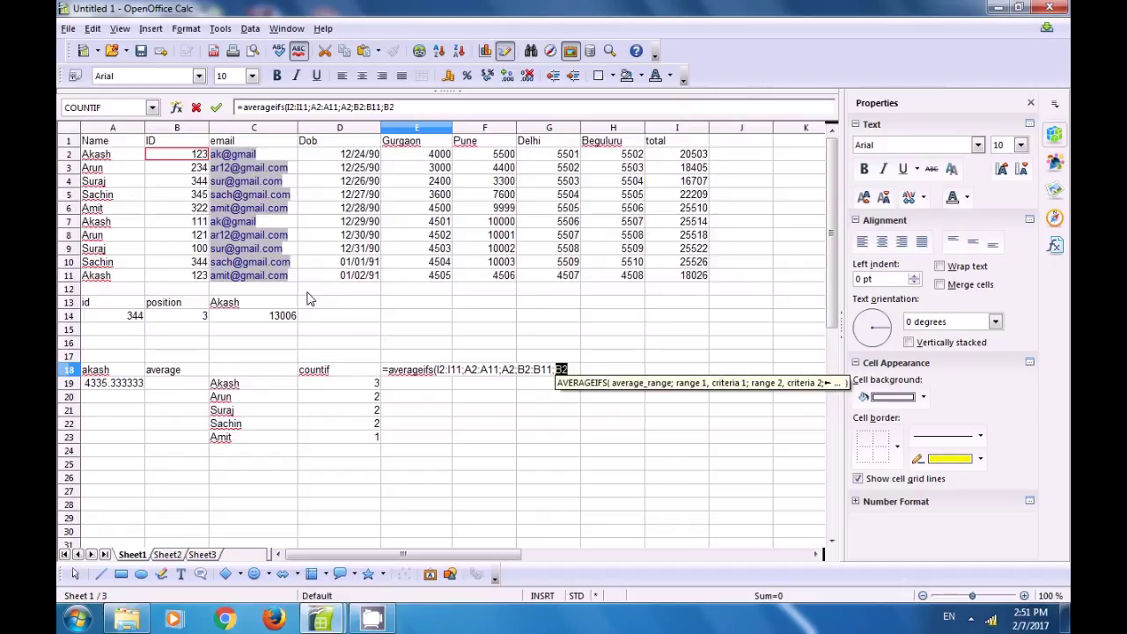
{"action": "type", "text": ")"}
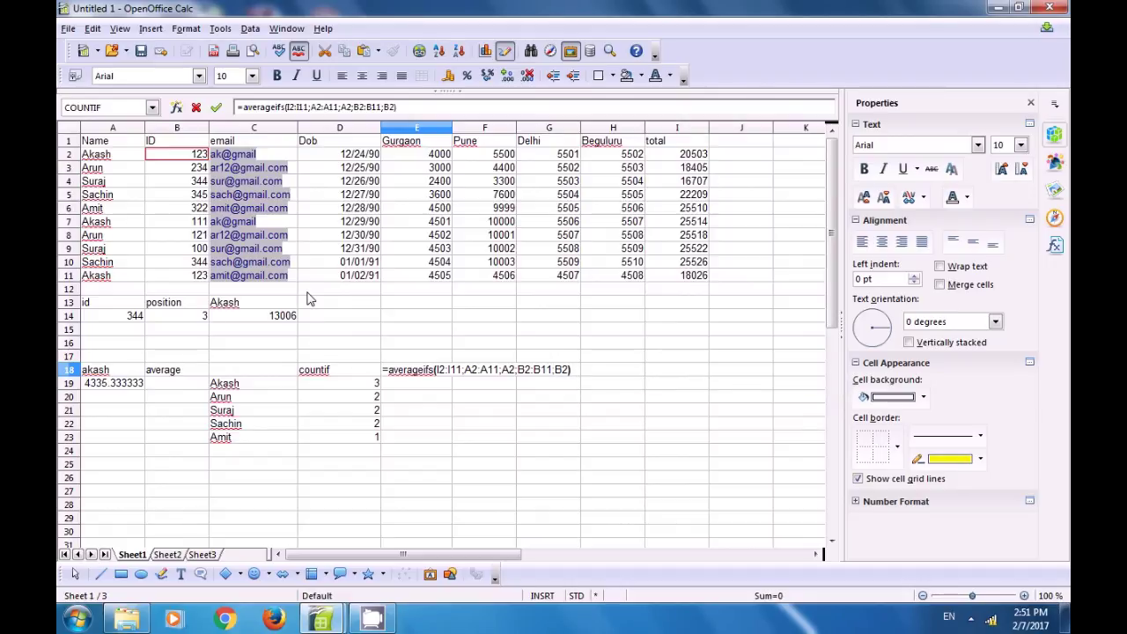
{"action": "key", "text": "Return"}
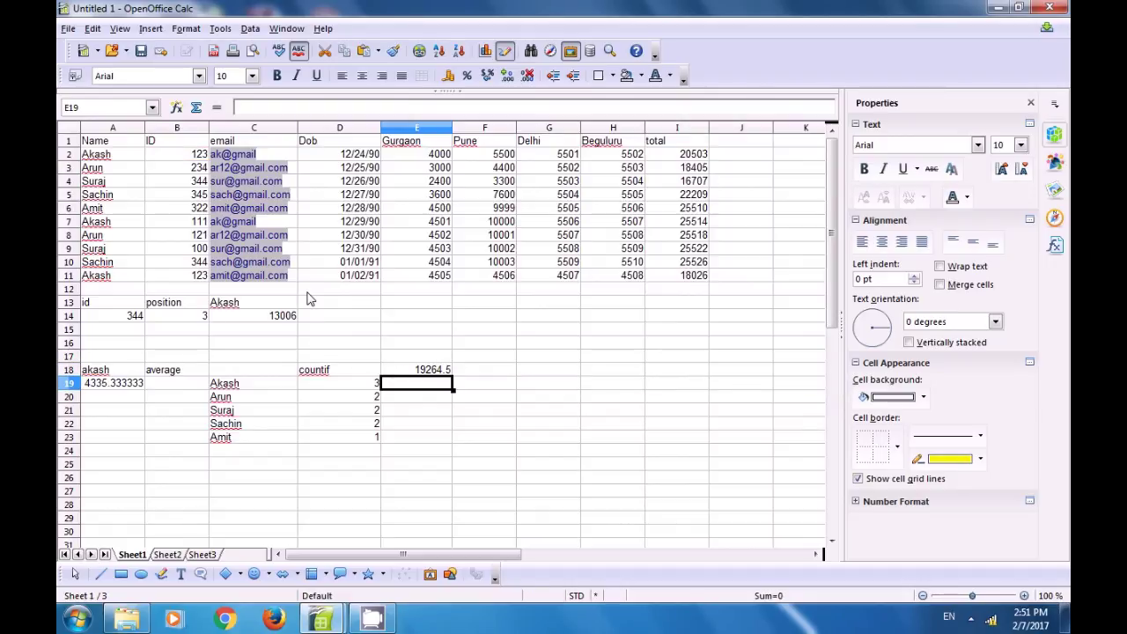
Check the AVERAGEIFS result in E18 against the names, IDs and totals in rows 2 and 11.
{"action": "left_click", "coordinate": [429, 374]}
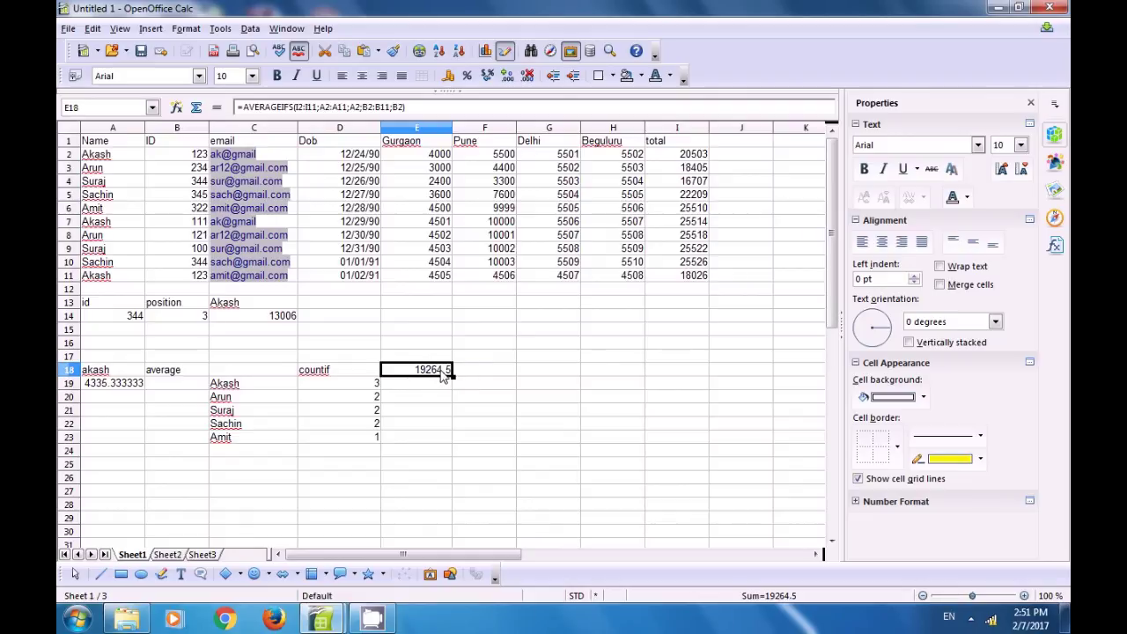
{"action": "left_click", "coordinate": [95, 158]}
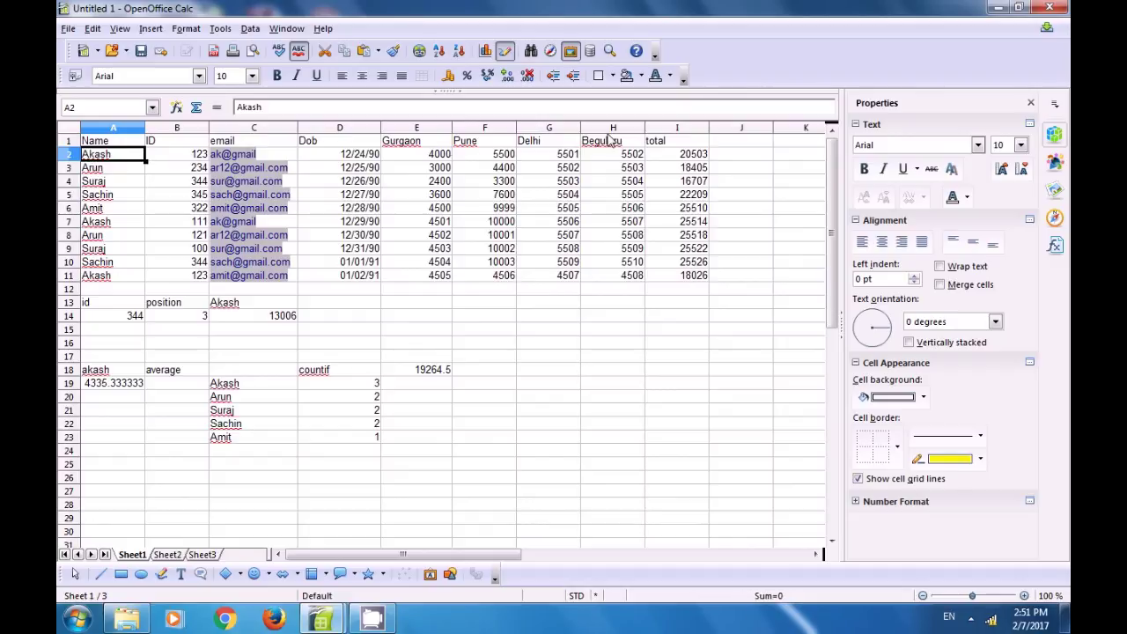
{"action": "left_click", "coordinate": [676, 159]}
{"action": "left_click", "coordinate": [116, 276]}
{"action": "left_click", "coordinate": [201, 276]}
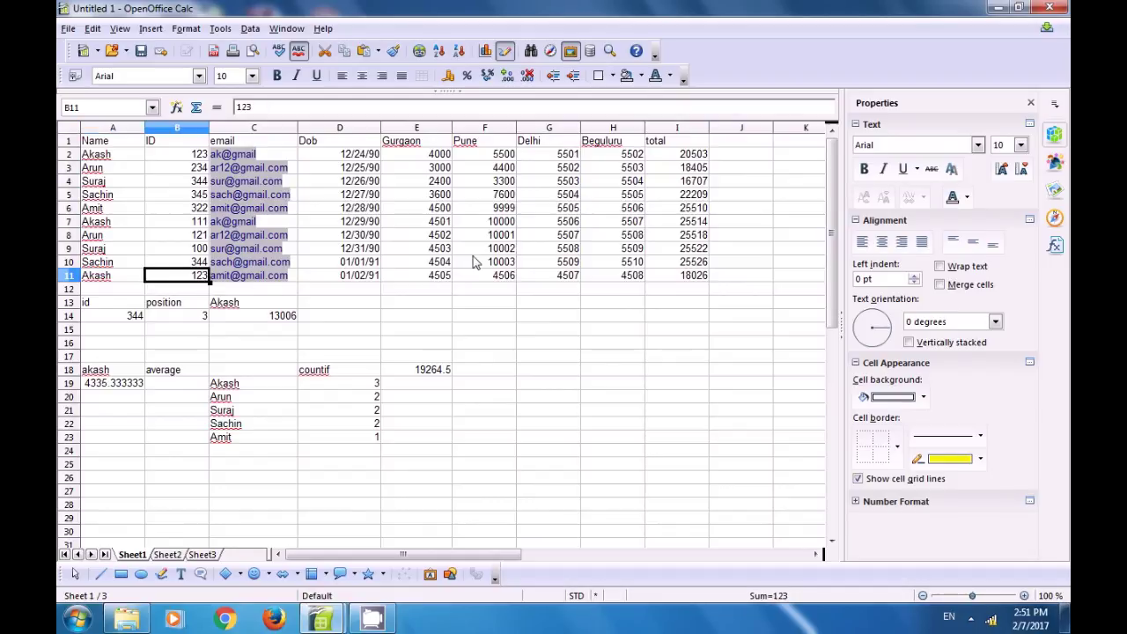
{"action": "left_click", "coordinate": [694, 276]}
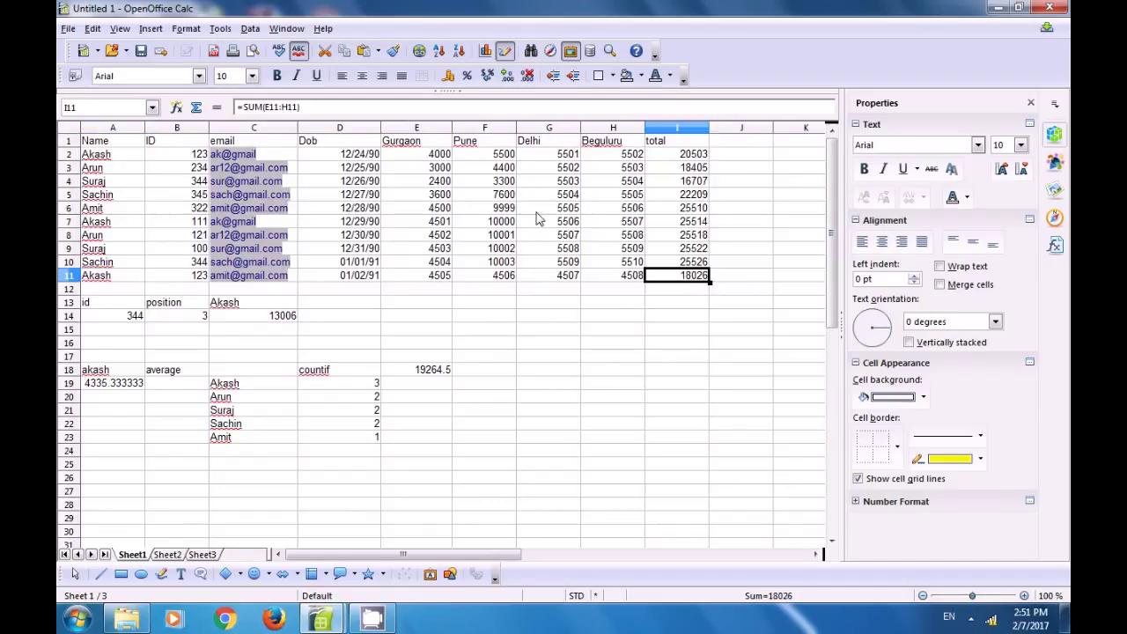
{"action": "left_click", "coordinate": [440, 374]}
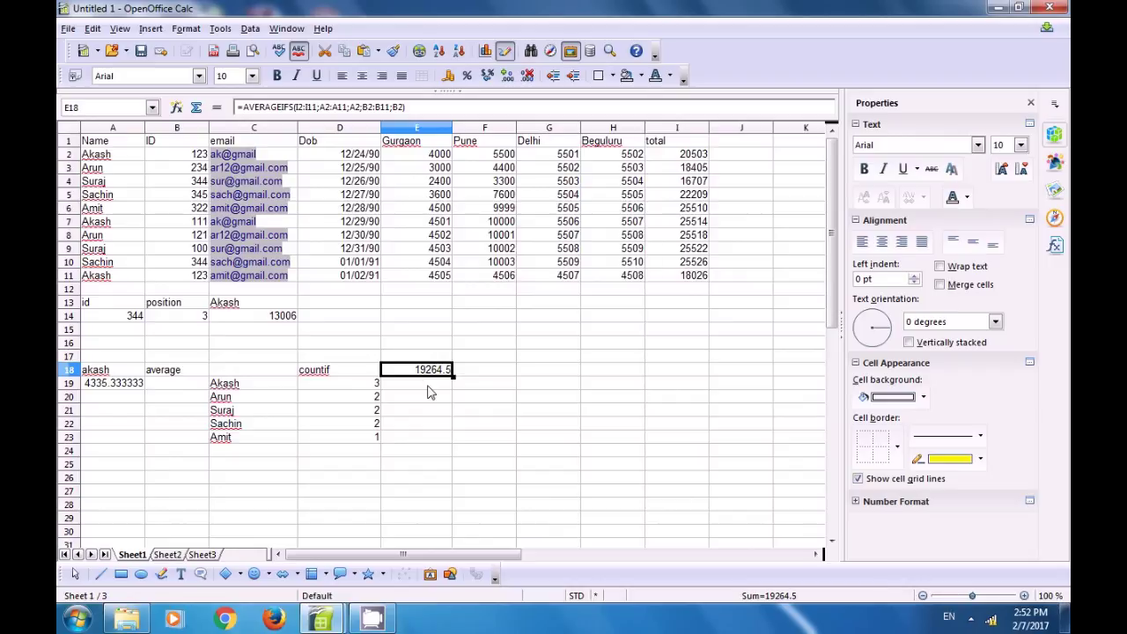
{"action": "left_click", "coordinate": [430, 390]}
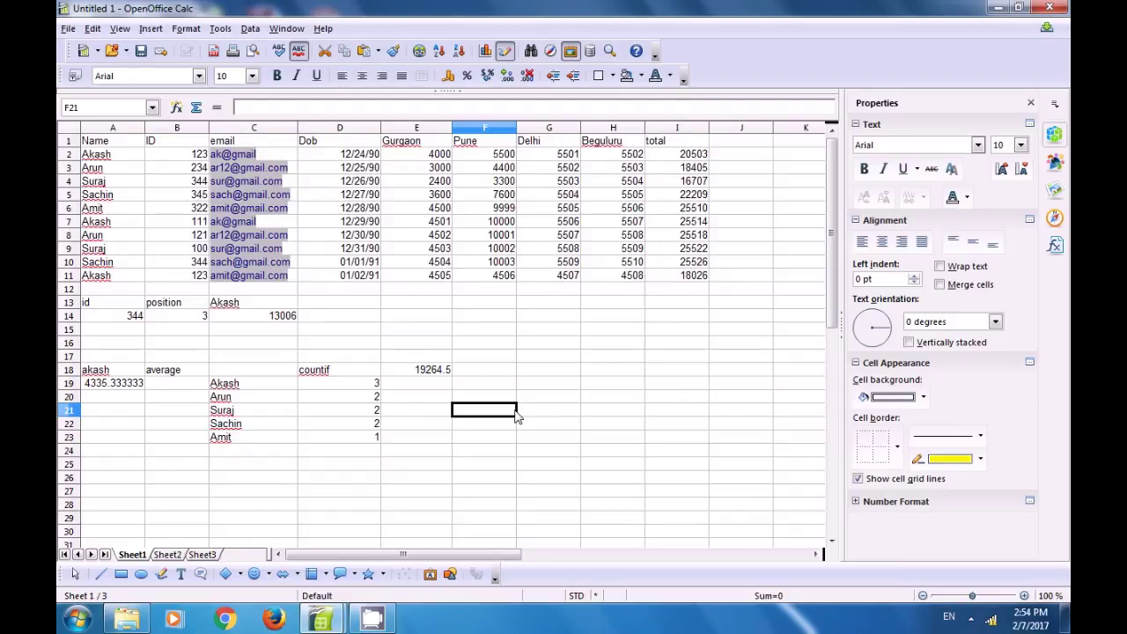
Add the column heading "days name" in cell J1, beside the total column.
{"action": "left_click", "coordinate": [745, 146]}
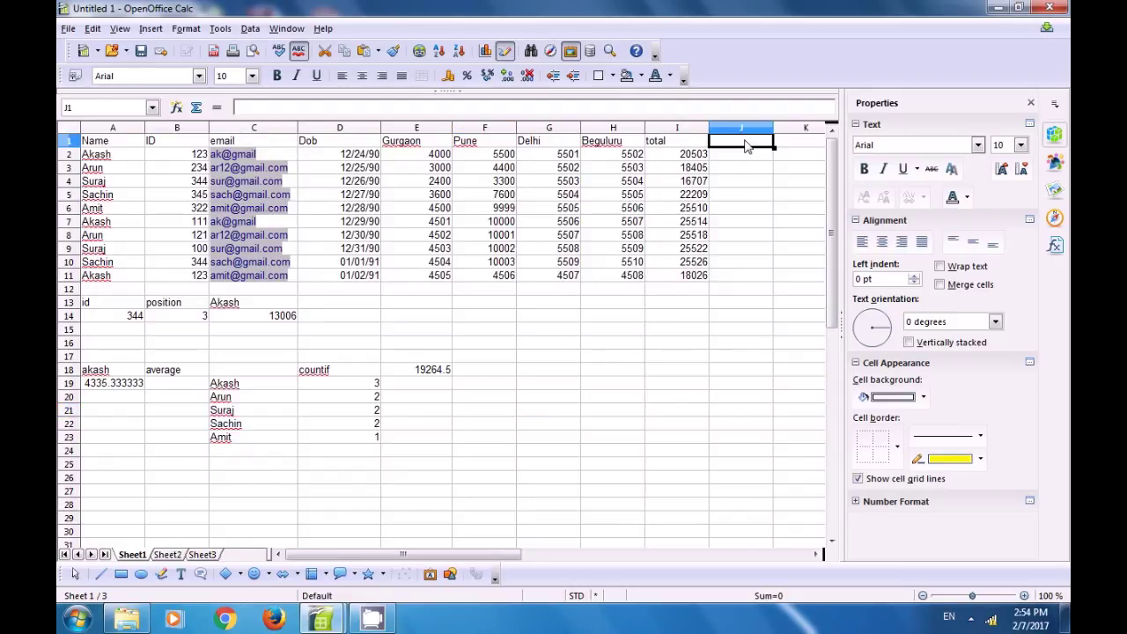
{"action": "type", "text": "days"}
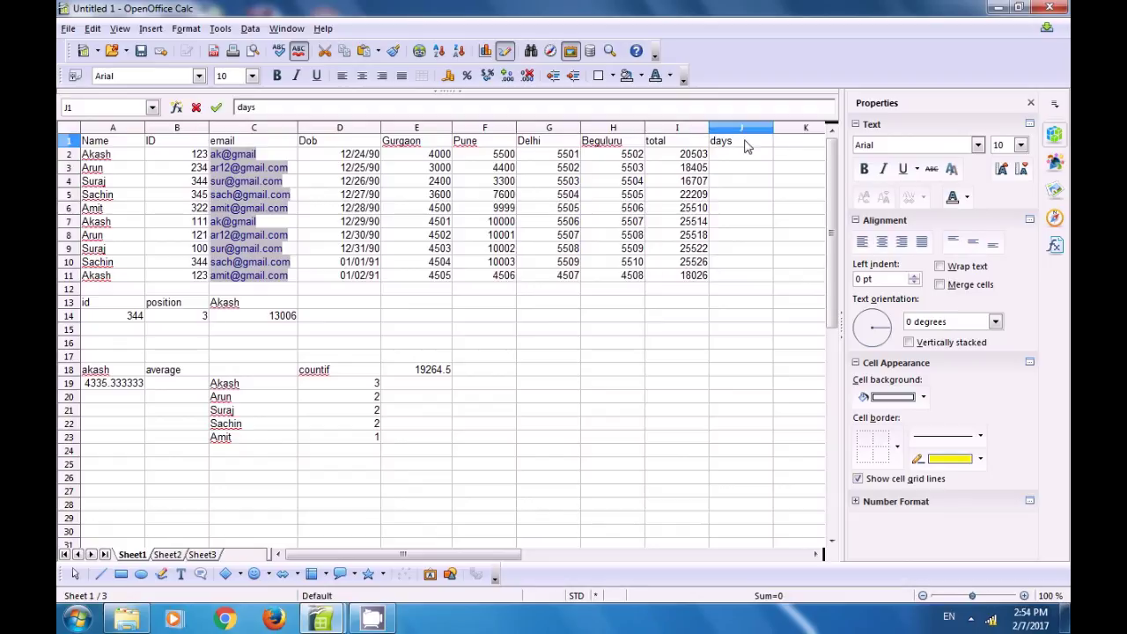
{"action": "type", "text": " name"}
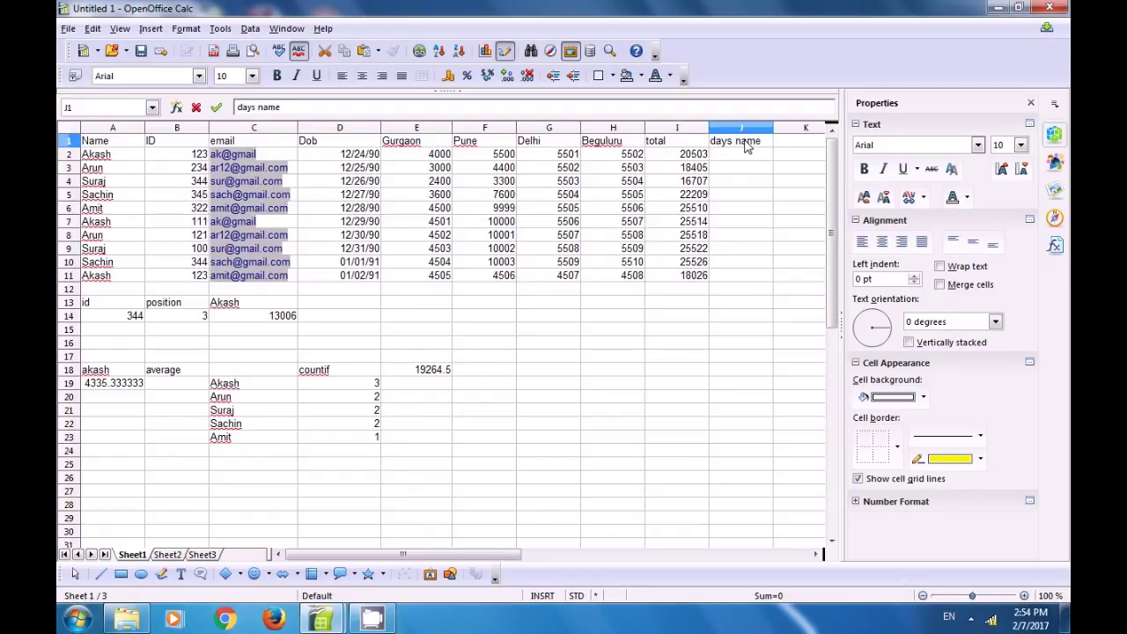
{"action": "left_click", "coordinate": [345, 155]}
Examine the dates in the Dob column between rows 2 and 11.
{"action": "left_click", "coordinate": [347, 171]}
{"action": "left_click", "coordinate": [345, 195]}
{"action": "left_click", "coordinate": [352, 235]}
{"action": "left_click", "coordinate": [363, 275]}
{"action": "left_click", "coordinate": [355, 207]}
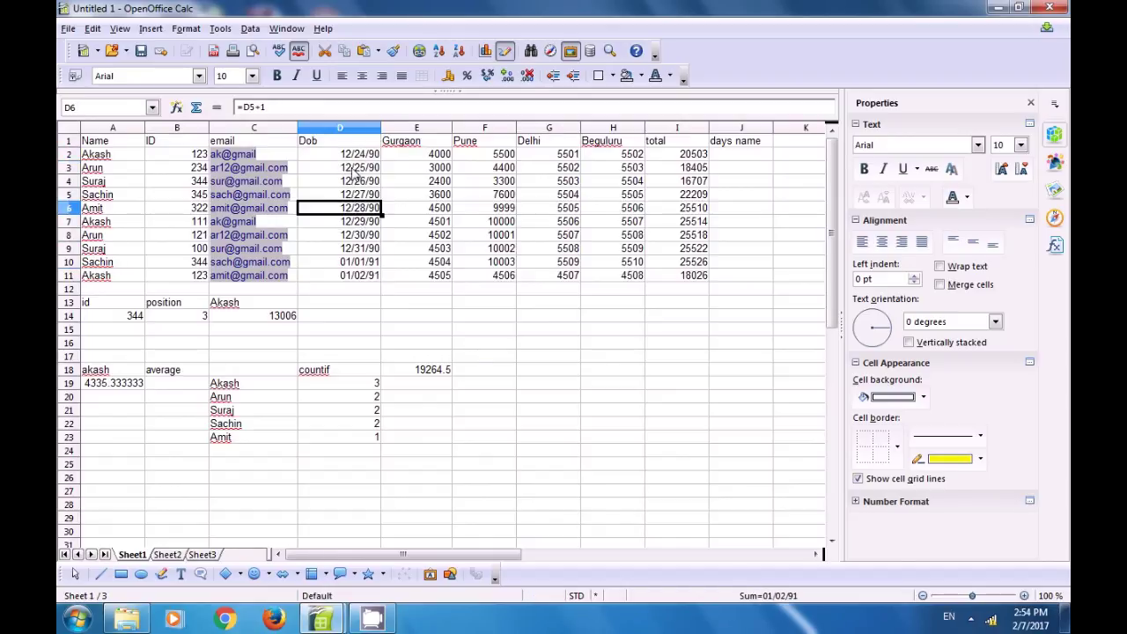
{"action": "left_click", "coordinate": [353, 155]}
{"action": "left_click", "coordinate": [357, 235]}
{"action": "left_click", "coordinate": [361, 263]}
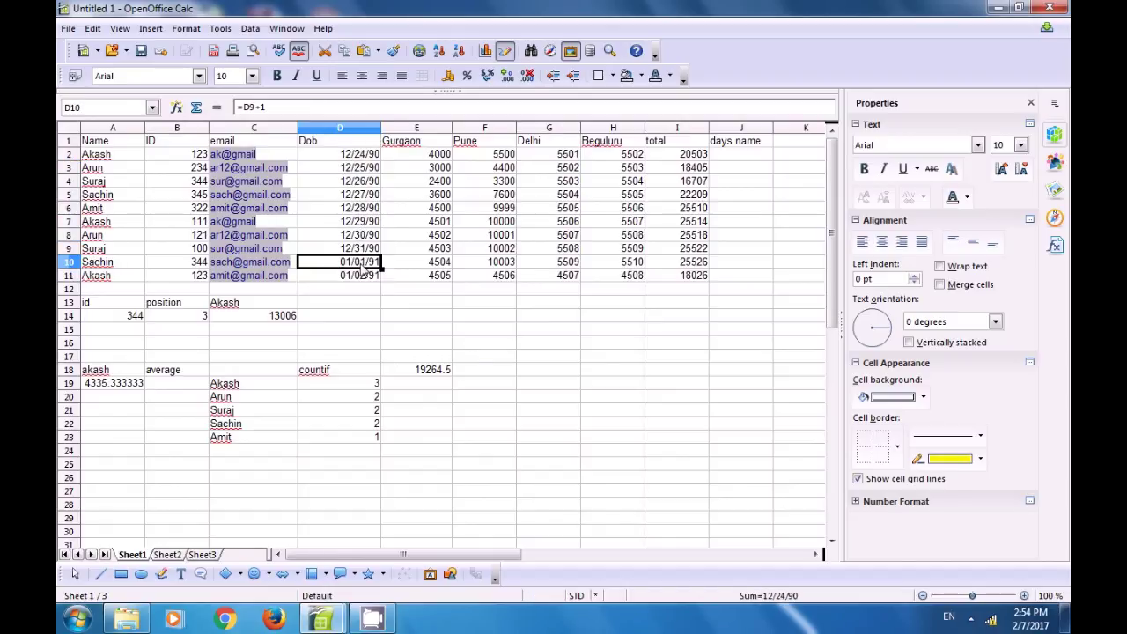
Enter the formula =TEXT(D2;"dddd") in J2 to turn the first date into its weekday name.
{"action": "left_click", "coordinate": [740, 157]}
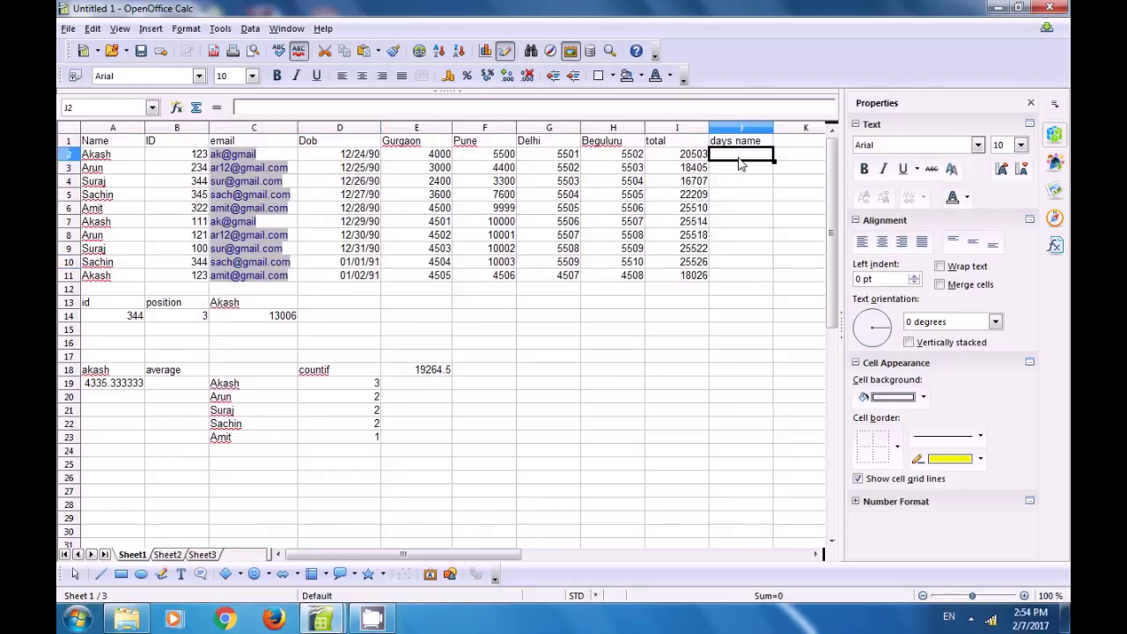
{"action": "type", "text": "=text"}
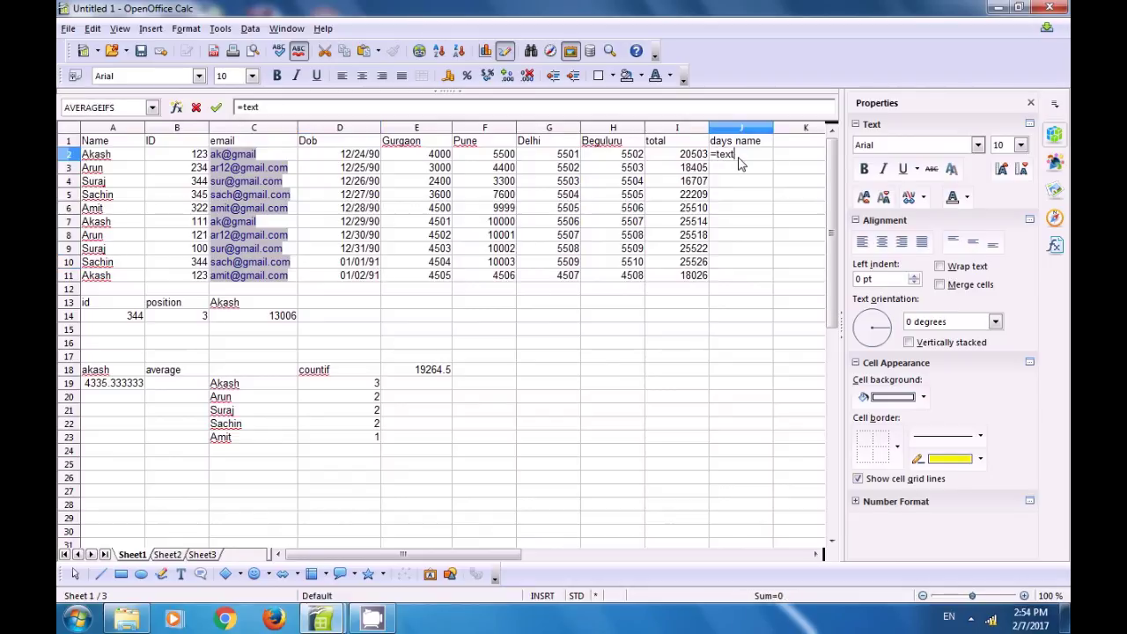
{"action": "type", "text": "("}
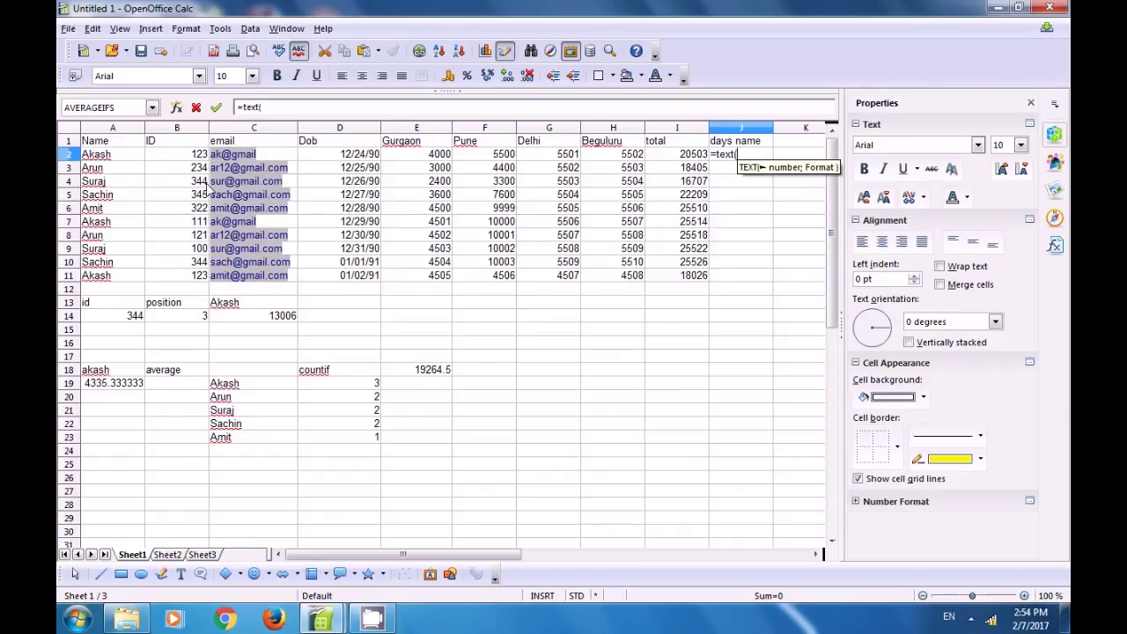
{"action": "left_click", "coordinate": [352, 159]}
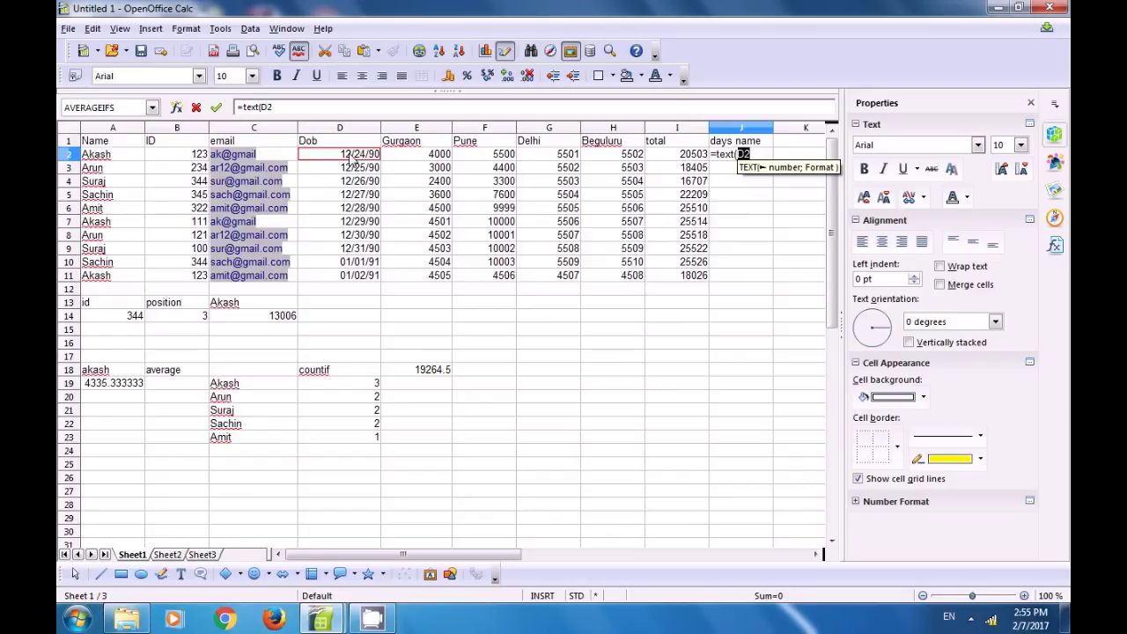
{"action": "type", "text": ";"}
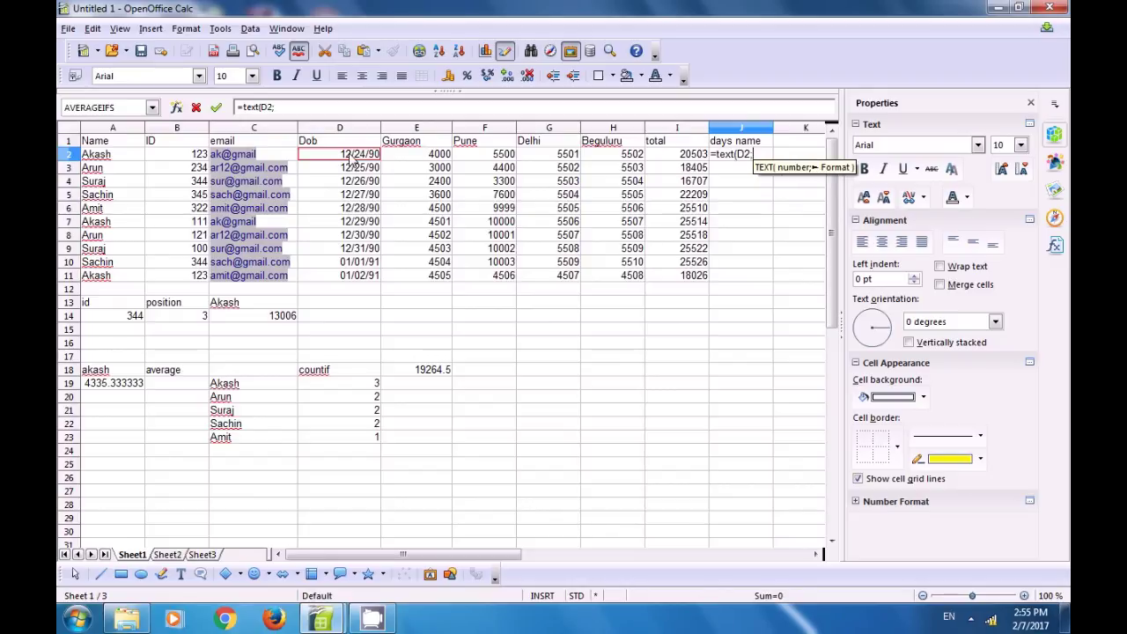
{"action": "type", "text": "\""}
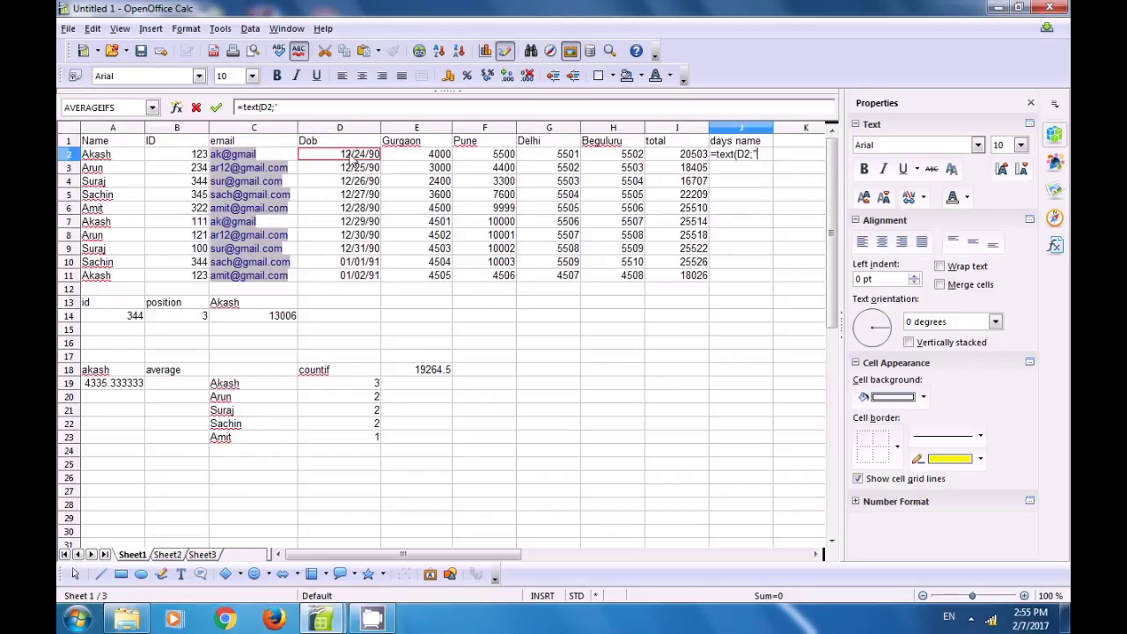
{"action": "type", "text": "dddd\""}
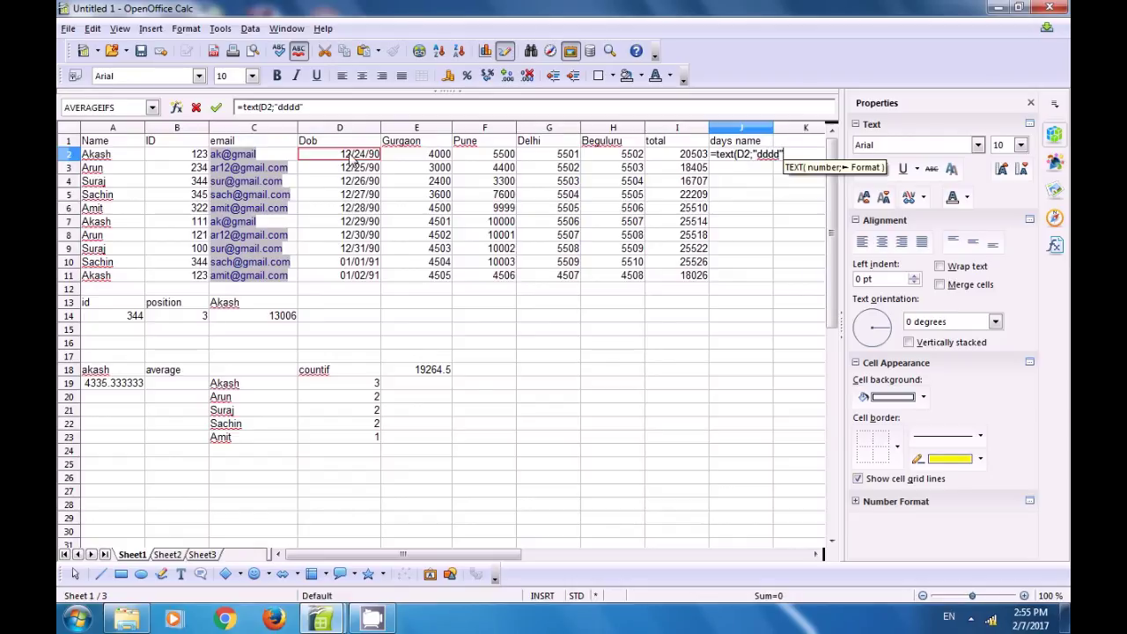
{"action": "type", "text": ")"}
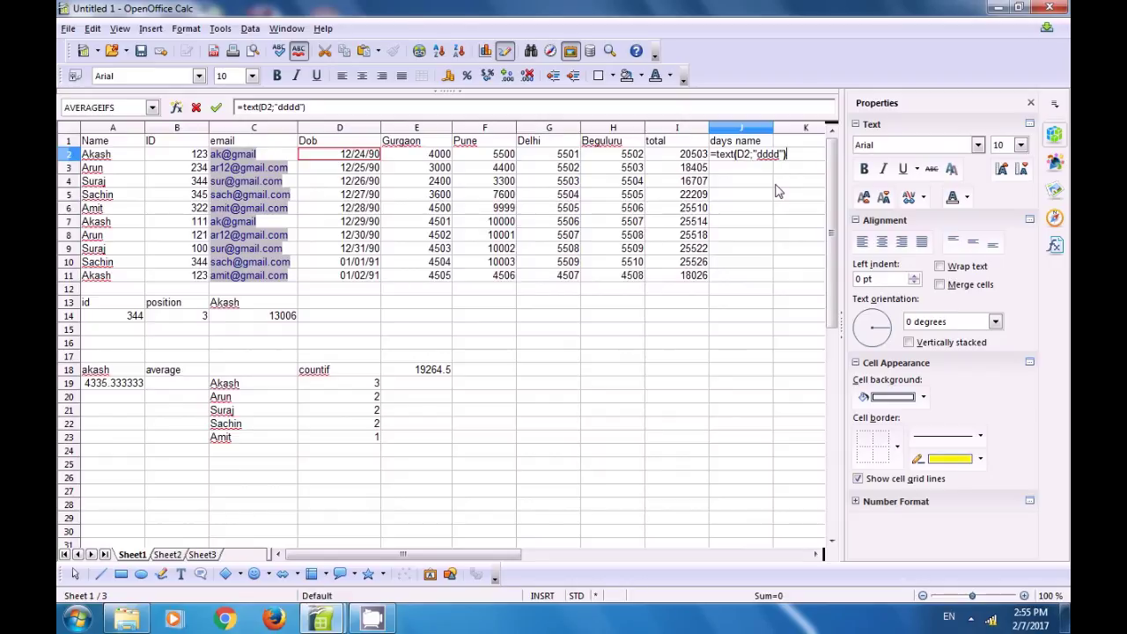
{"action": "key", "text": "Return"}
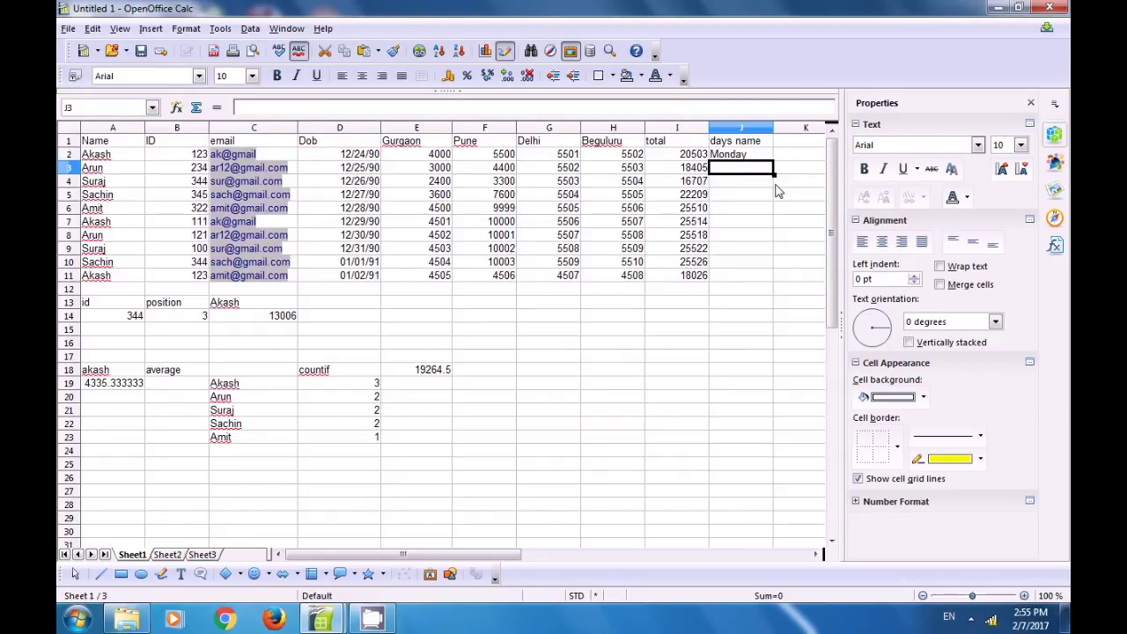
Check the J2 result against the date in D2 and fill the weekday formula down to J11.
{"action": "left_click", "coordinate": [748, 156]}
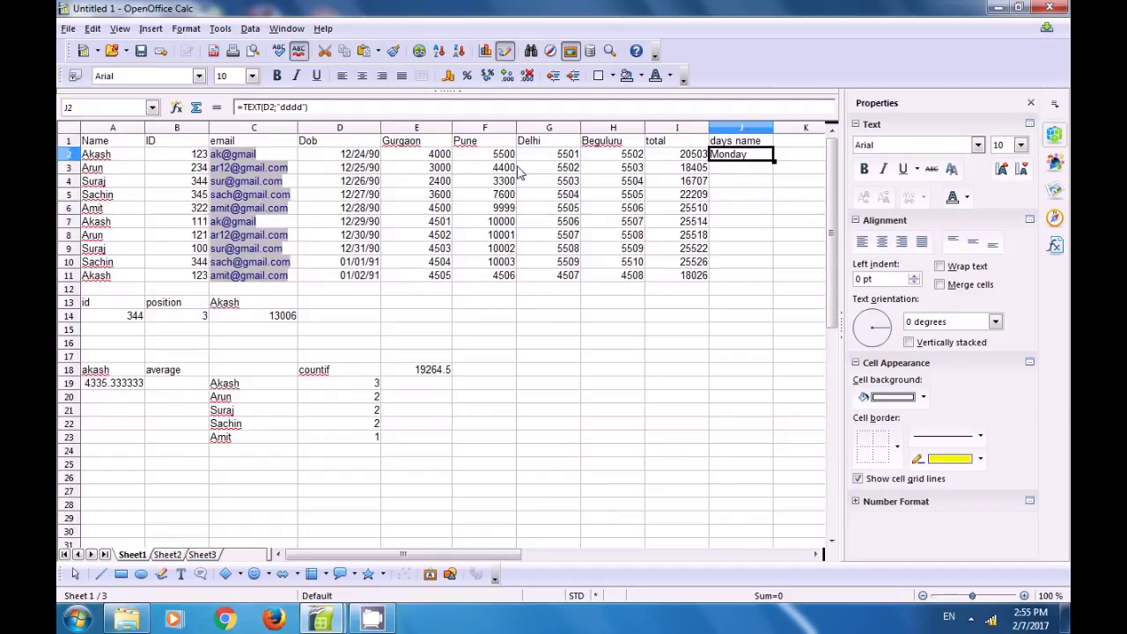
{"action": "left_click", "coordinate": [370, 155]}
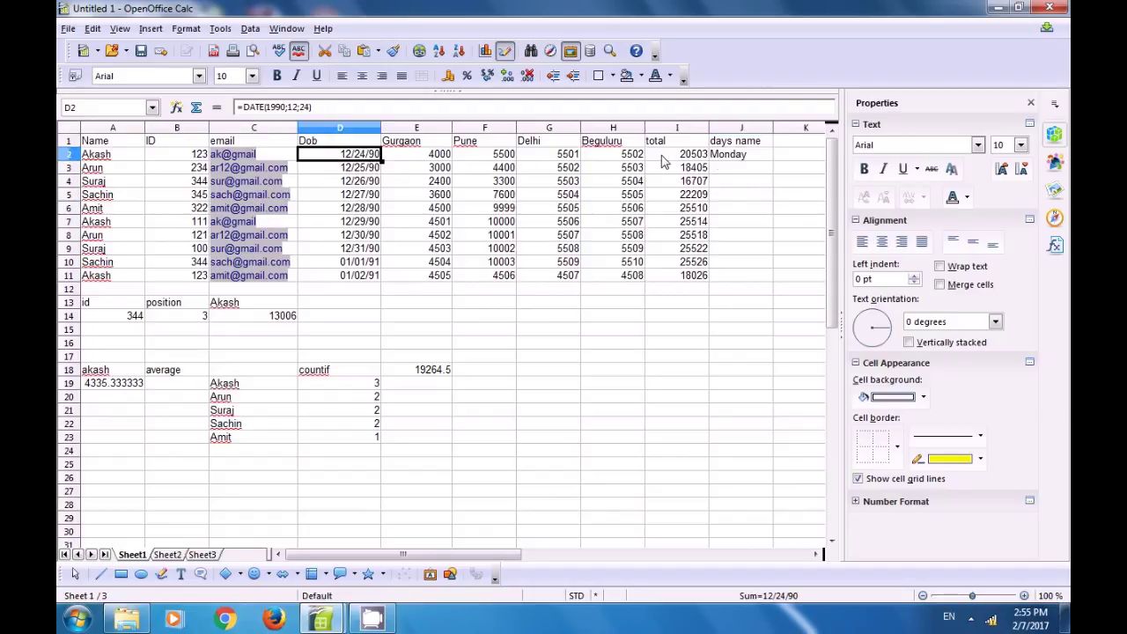
{"action": "left_click", "coordinate": [739, 158]}
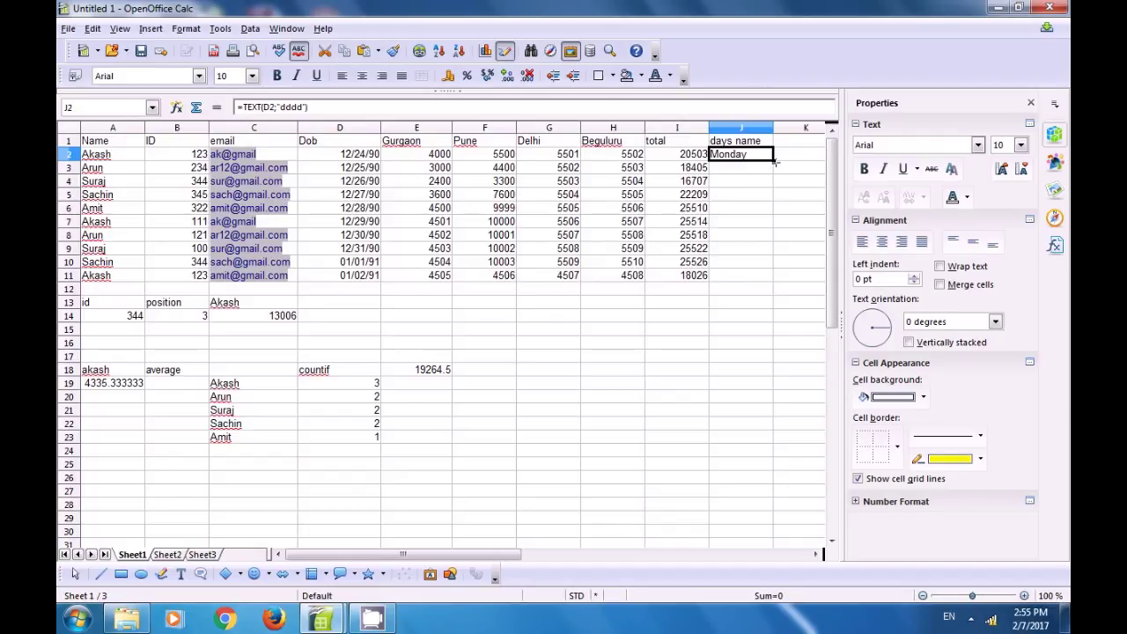
{"action": "double_click", "coordinate": [773, 160]}
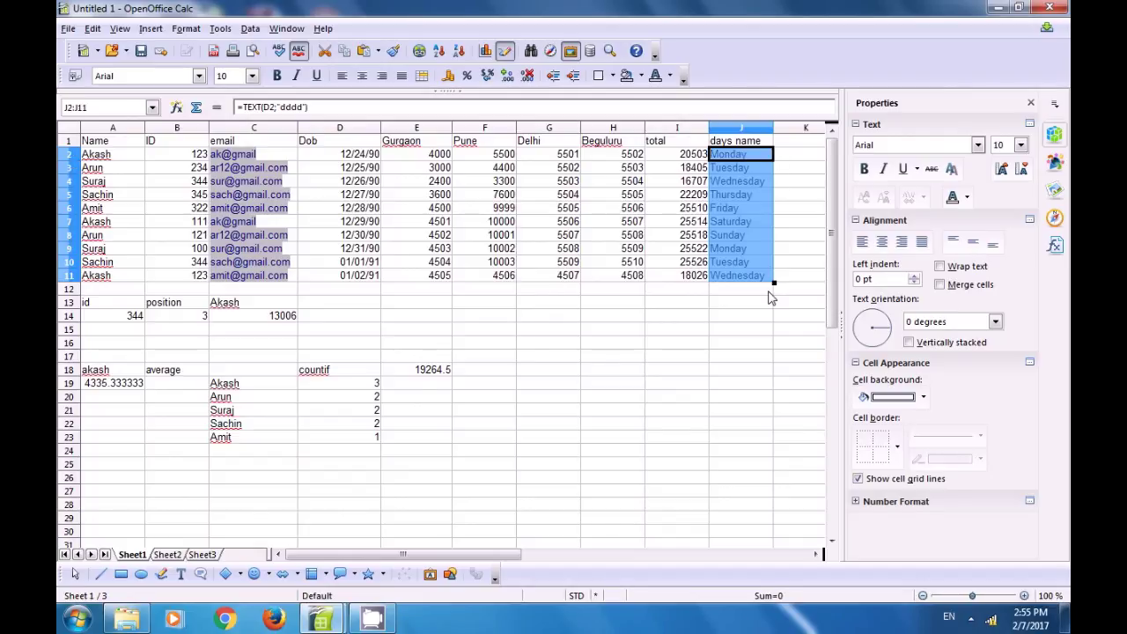
{"action": "left_click", "coordinate": [768, 302]}
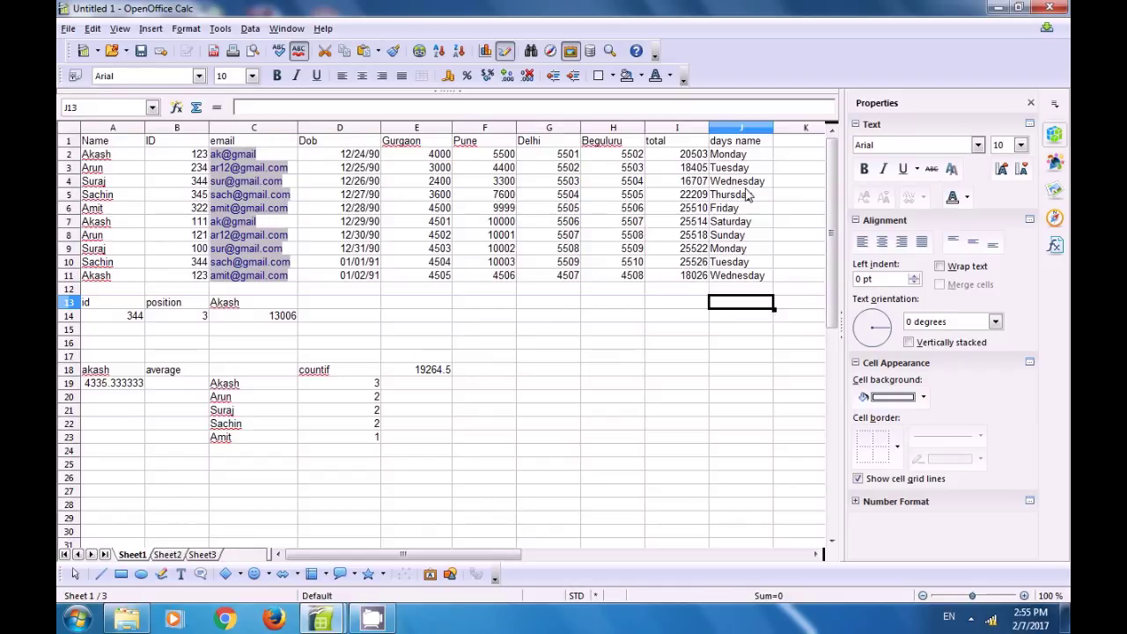
{"action": "left_click", "coordinate": [661, 330]}
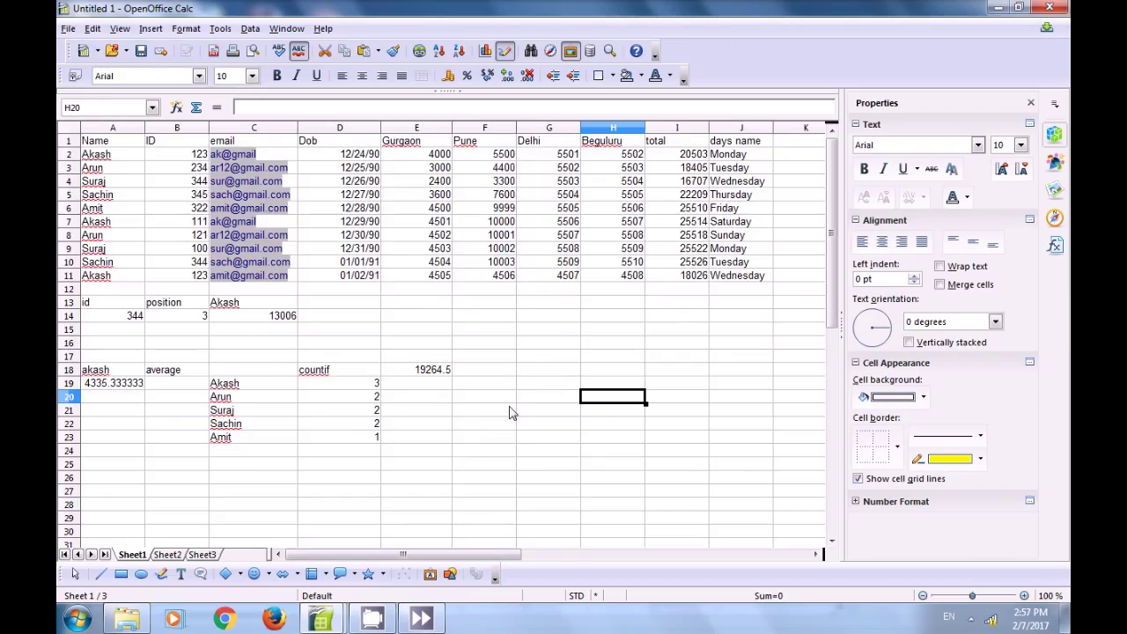
Enter the heading "Rank" in cell F18.
{"action": "left_click", "coordinate": [514, 412]}
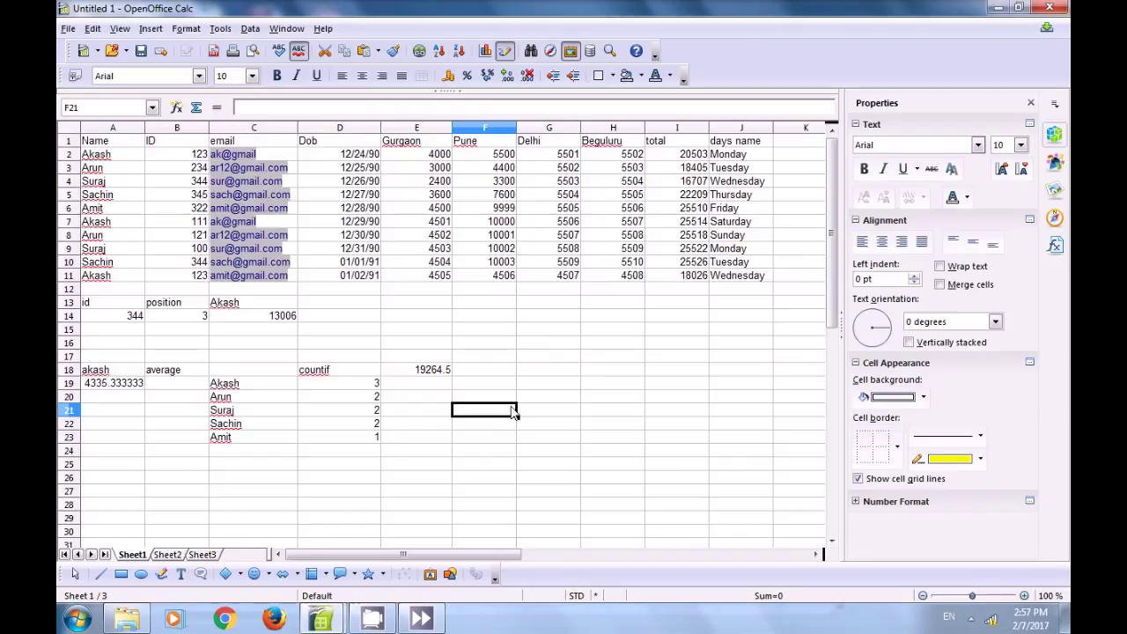
{"action": "left_click", "coordinate": [488, 371]}
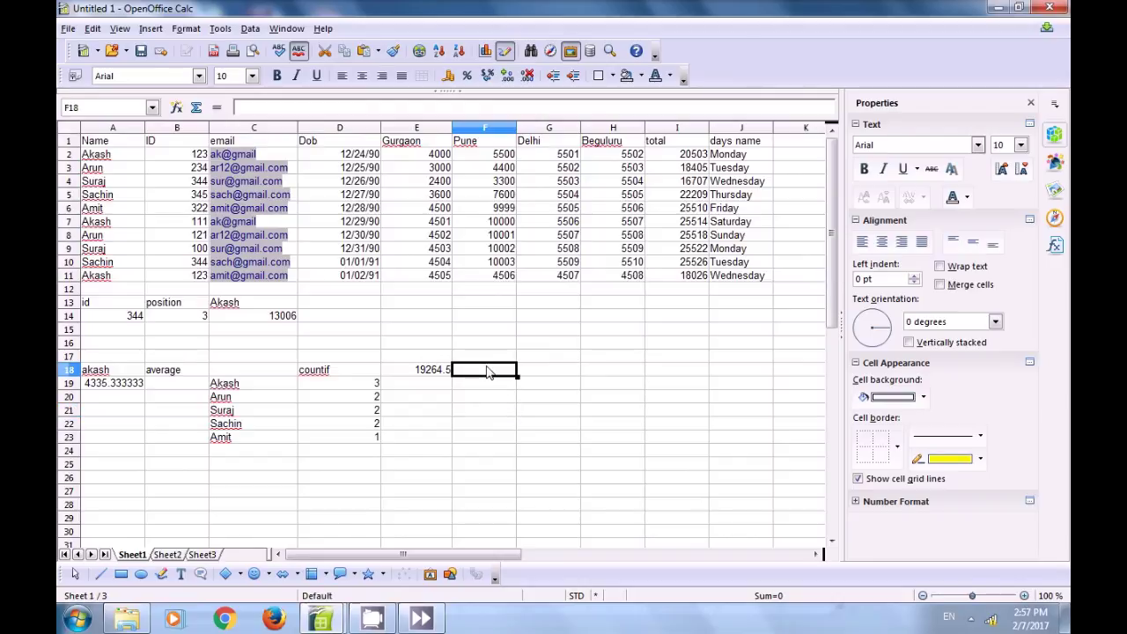
{"action": "type", "text": "Rank"}
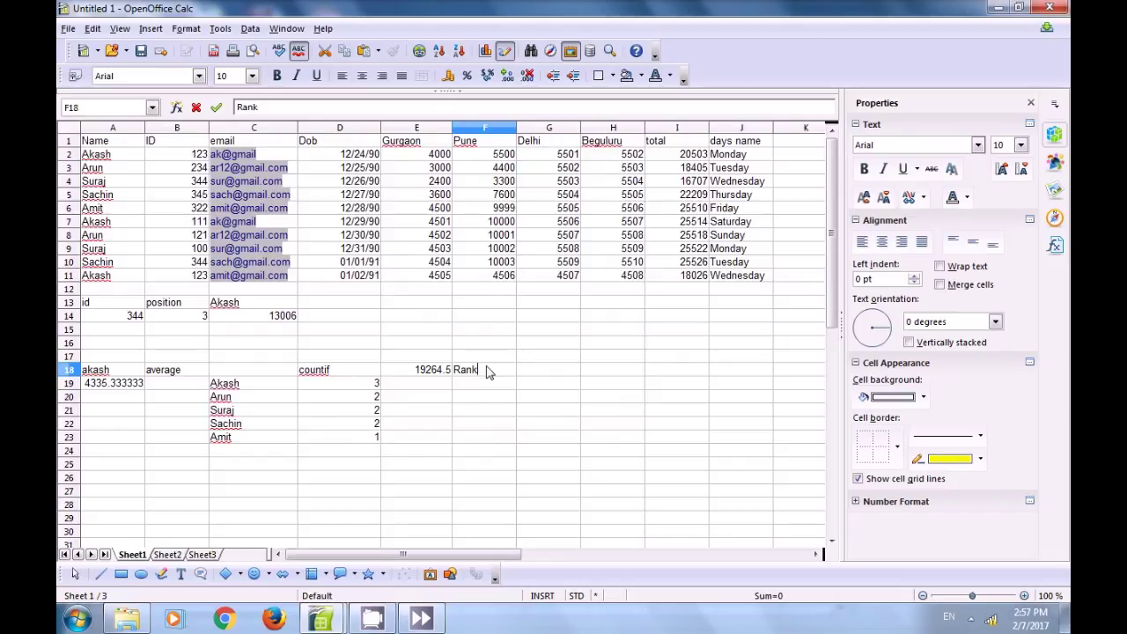
{"action": "key", "text": "Return"}
List the rank numbers 1 to 5 down cells F19 to F23.
{"action": "type", "text": "1"}
{"action": "key", "text": "Return"}
{"action": "type", "text": "32"}
{"action": "key", "text": "BackSpace"}
{"action": "key", "text": "BackSpace"}
{"action": "type", "text": "2"}
{"action": "key", "text": "Return"}
{"action": "type", "text": "3"}
{"action": "key", "text": "Return"}
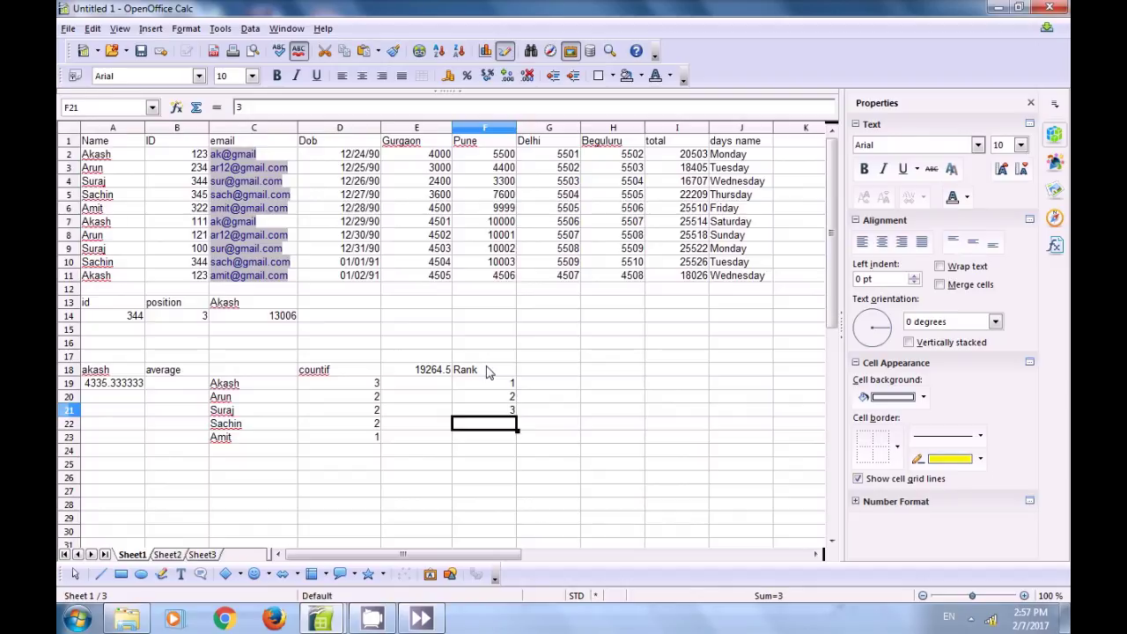
{"action": "type", "text": "4"}
{"action": "key", "text": "Return"}
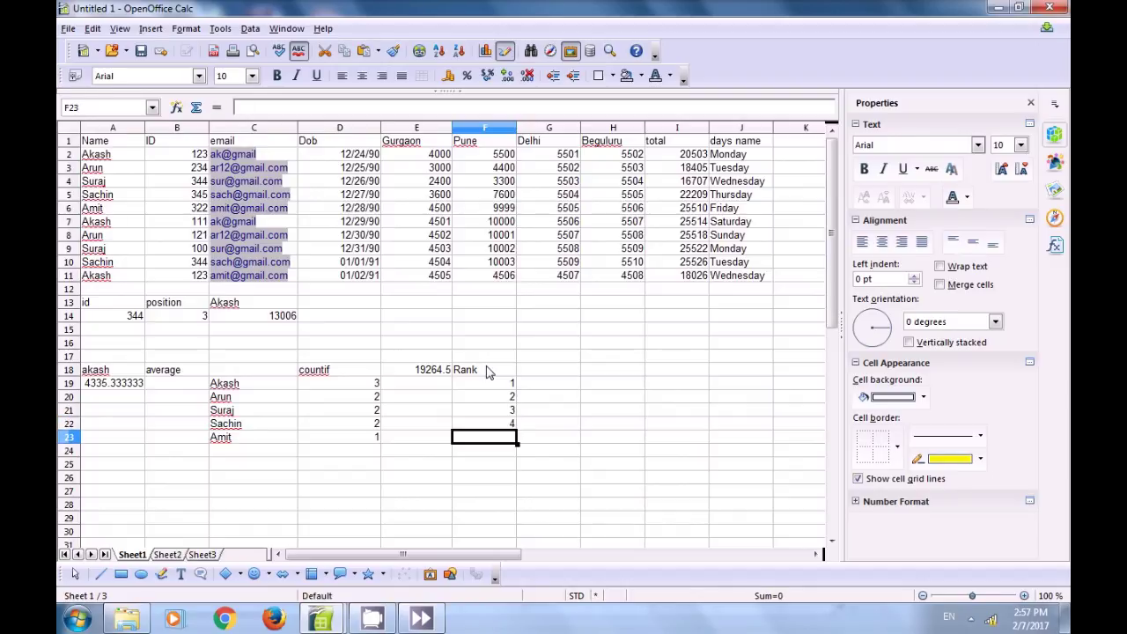
{"action": "type", "text": "5"}
{"action": "key", "text": "Return"}
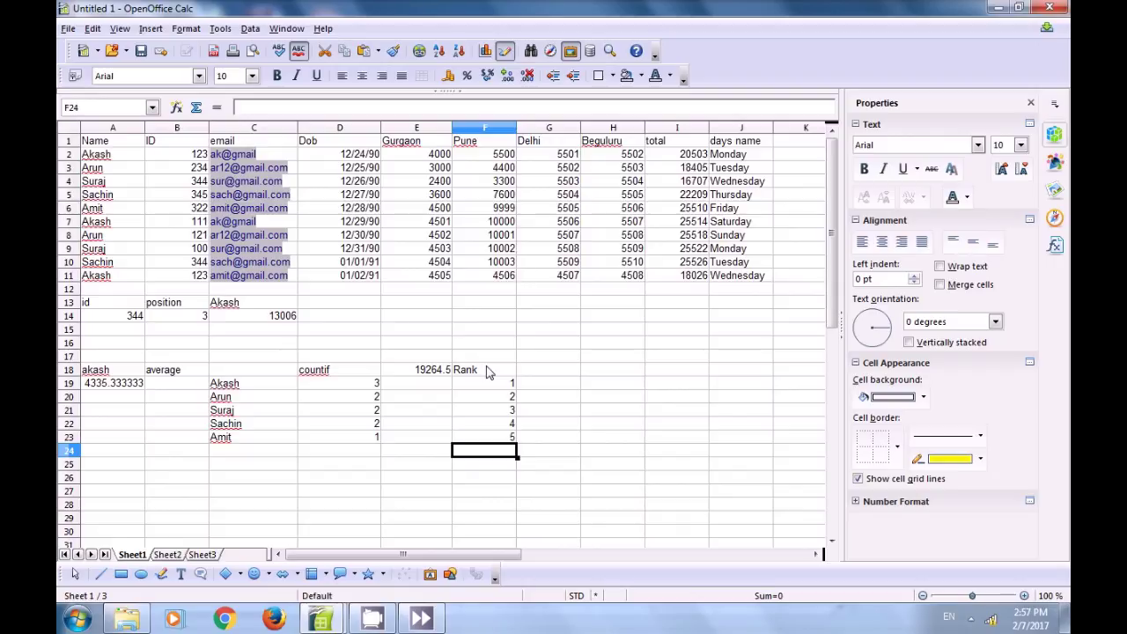
Enter the heading "max" in cell G18, beside the Rank heading.
{"action": "left_click", "coordinate": [531, 373]}
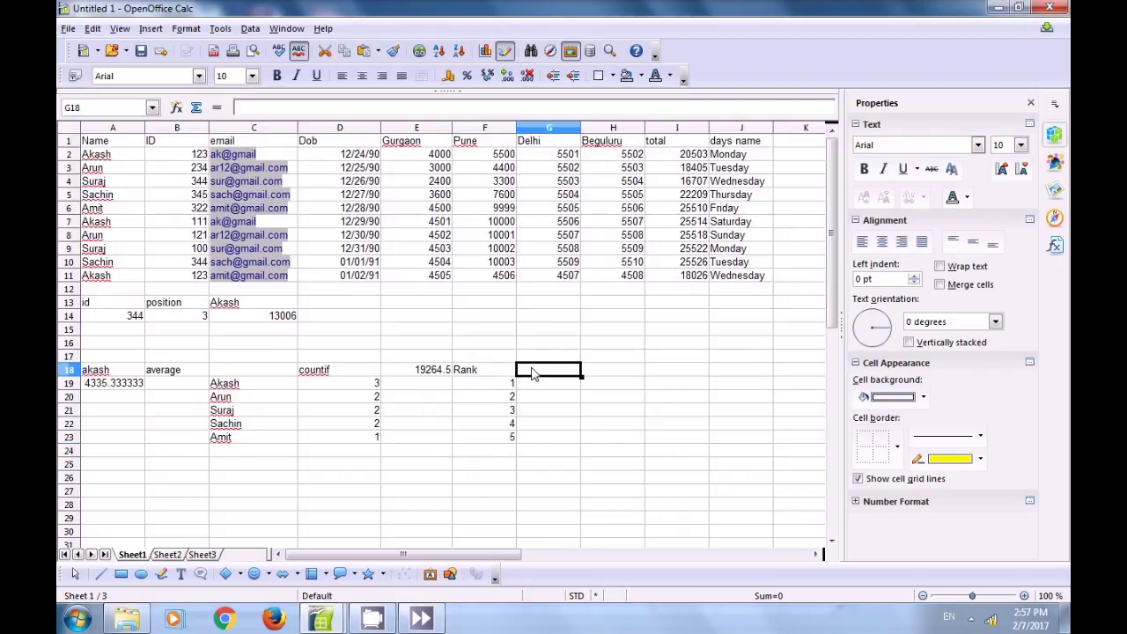
{"action": "type", "text": "ma"}
{"action": "type", "text": "x"}
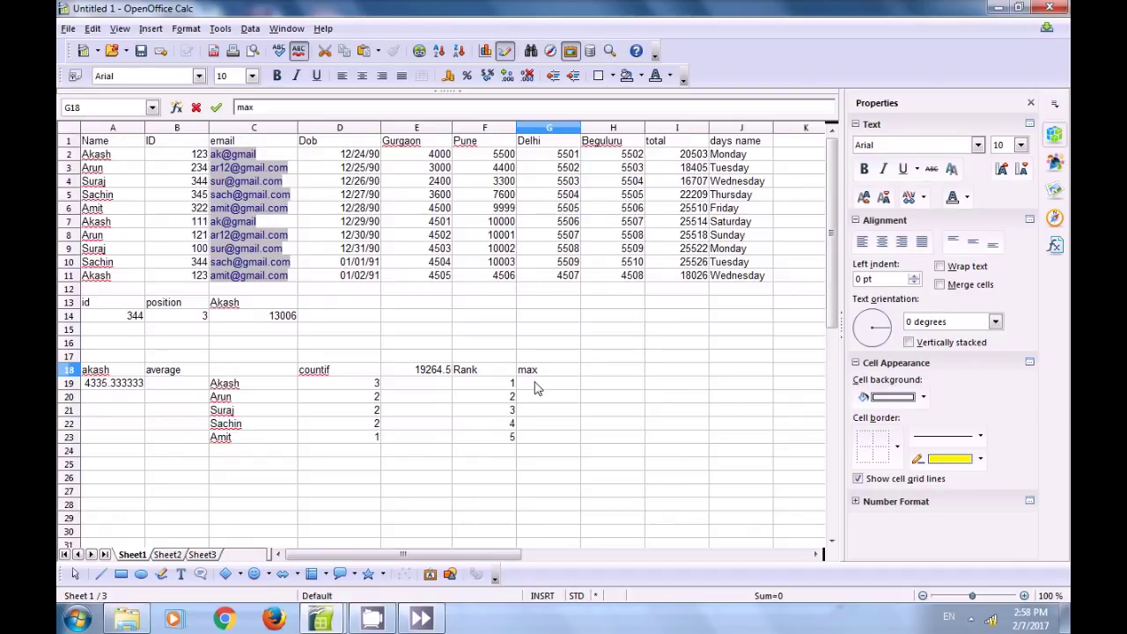
{"action": "key", "text": "Return"}
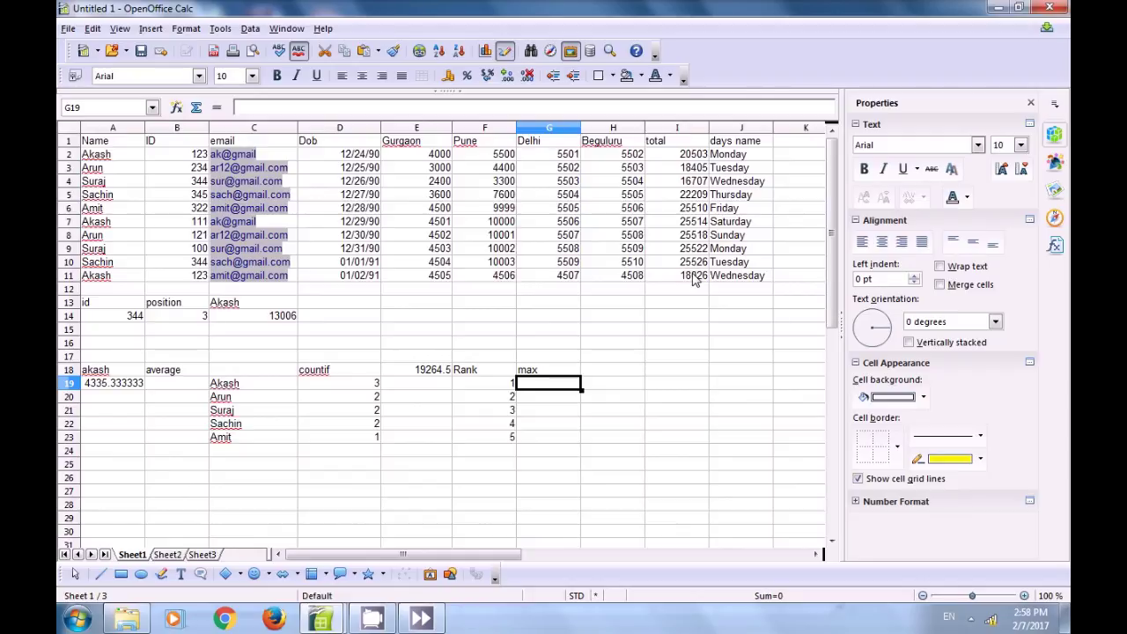
Enter the formula =MAX(I2:I11) in G19 to find the largest total, and review the cell.
{"action": "type", "text": "="}
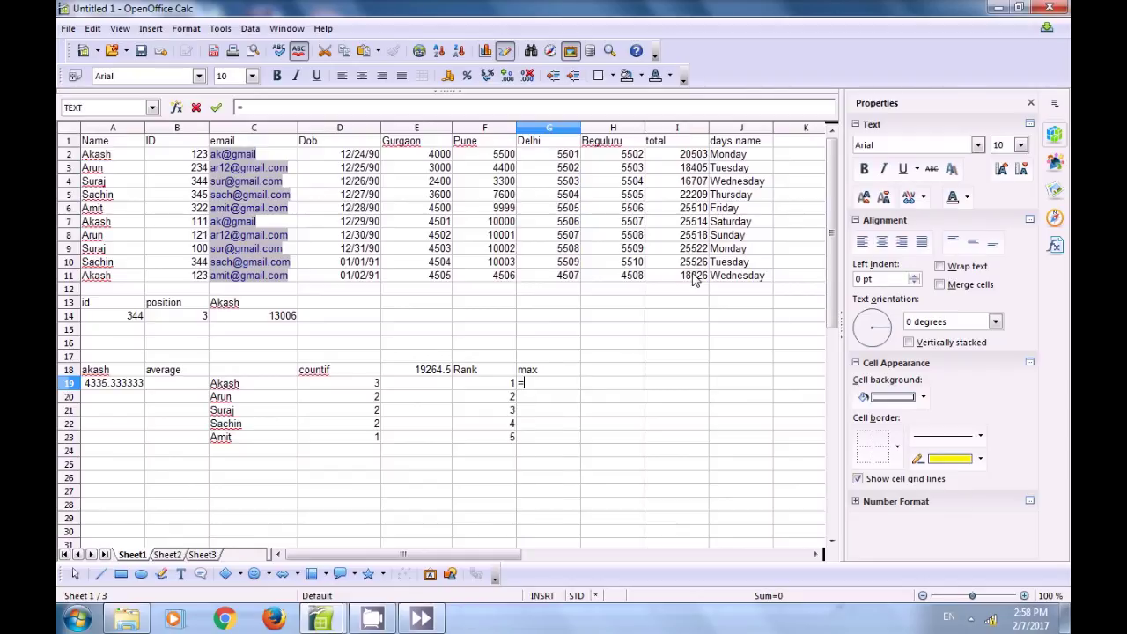
{"action": "type", "text": "max("}
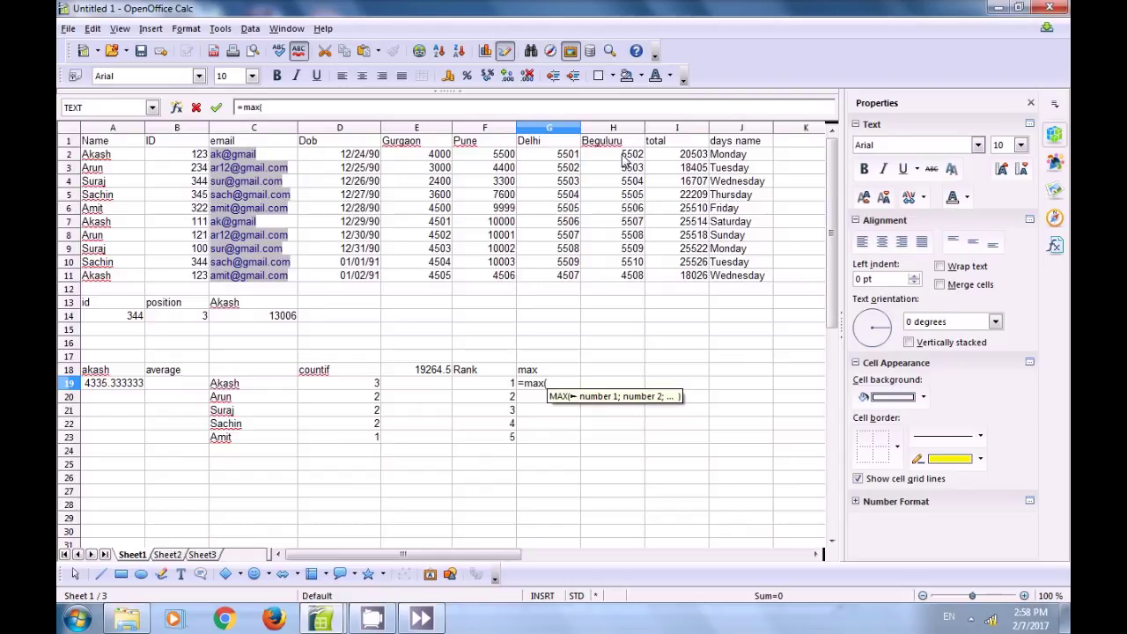
{"action": "left_click_drag", "start_coordinate": [676, 155], "coordinate": [692, 286]}
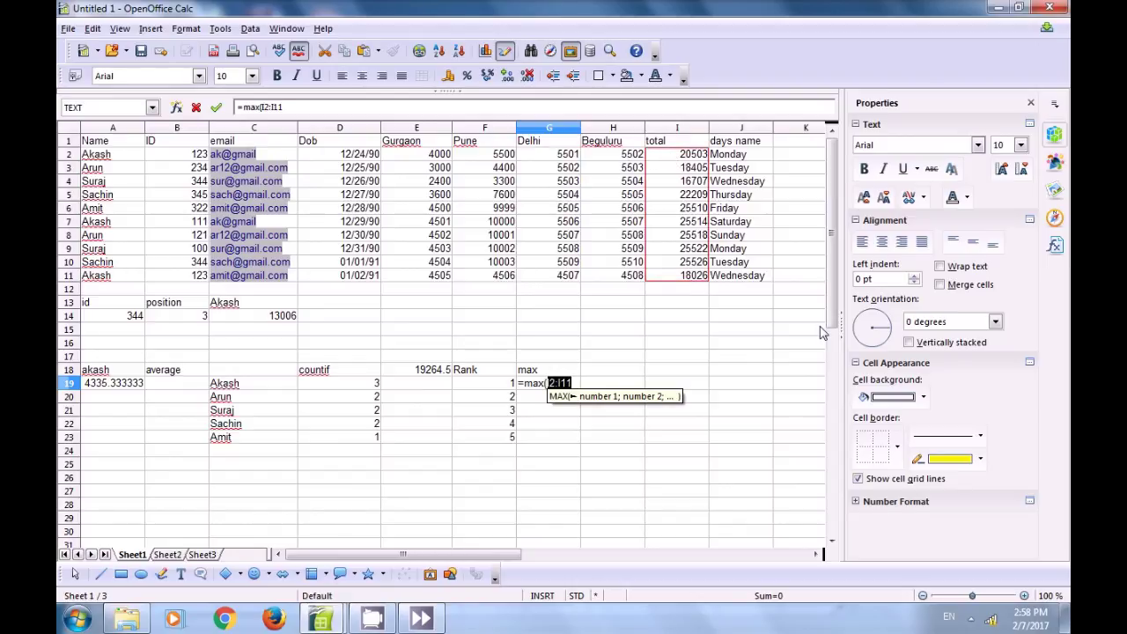
{"action": "type", "text": ")"}
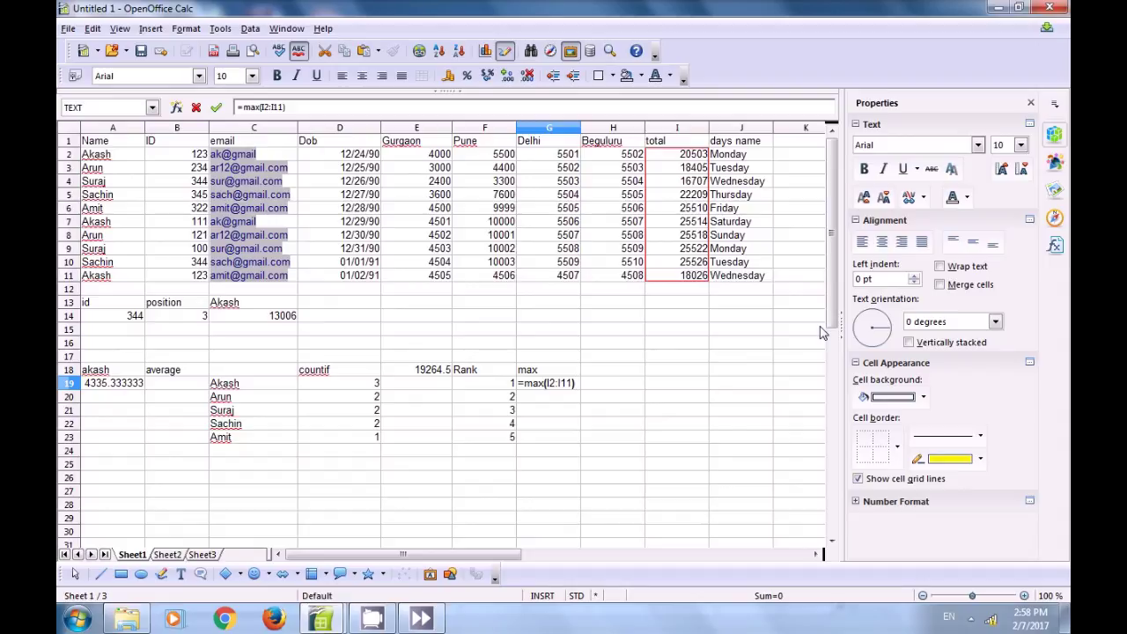
{"action": "key", "text": "Return"}
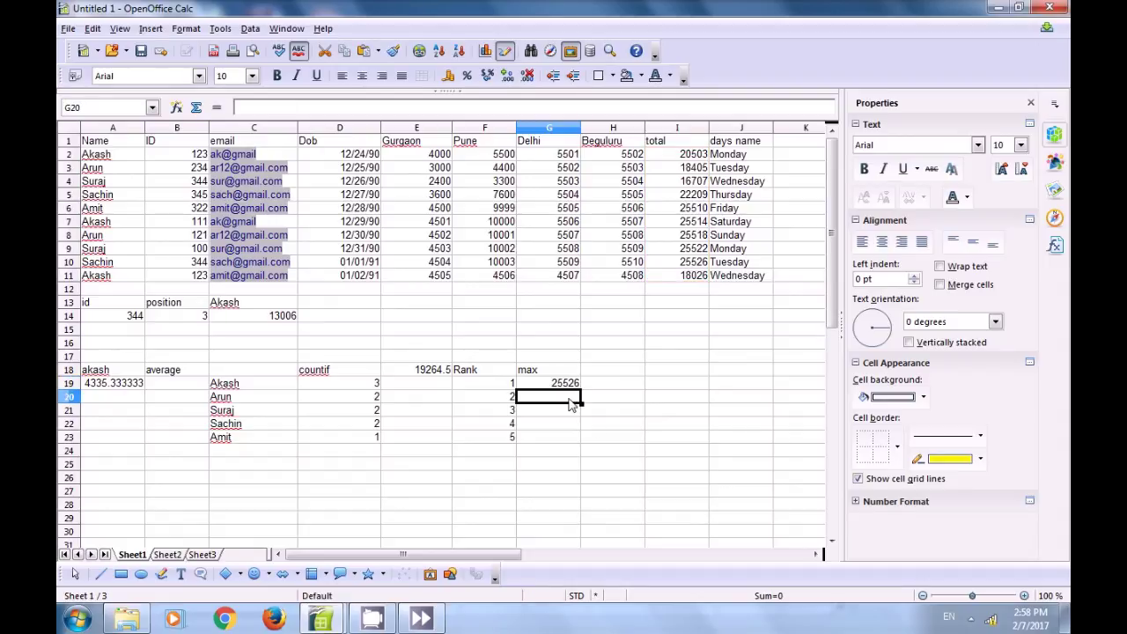
{"action": "left_click", "coordinate": [560, 387]}
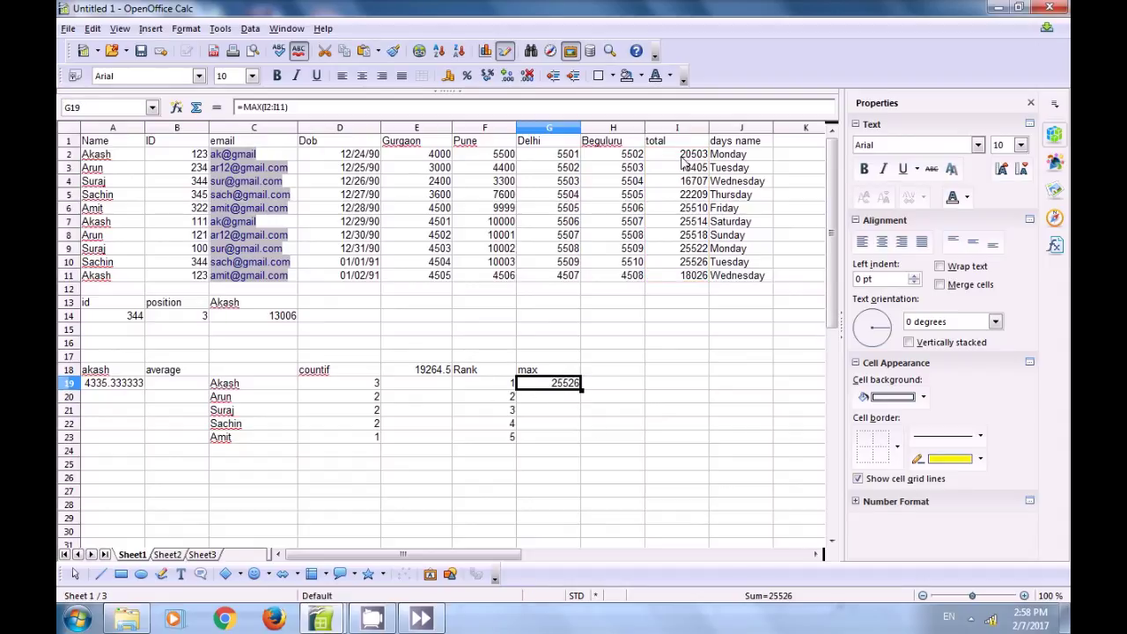
Enter the formula =LARGE(I2:I11;F20) in cell G20 to find the second-largest total.
{"action": "left_click", "coordinate": [563, 401]}
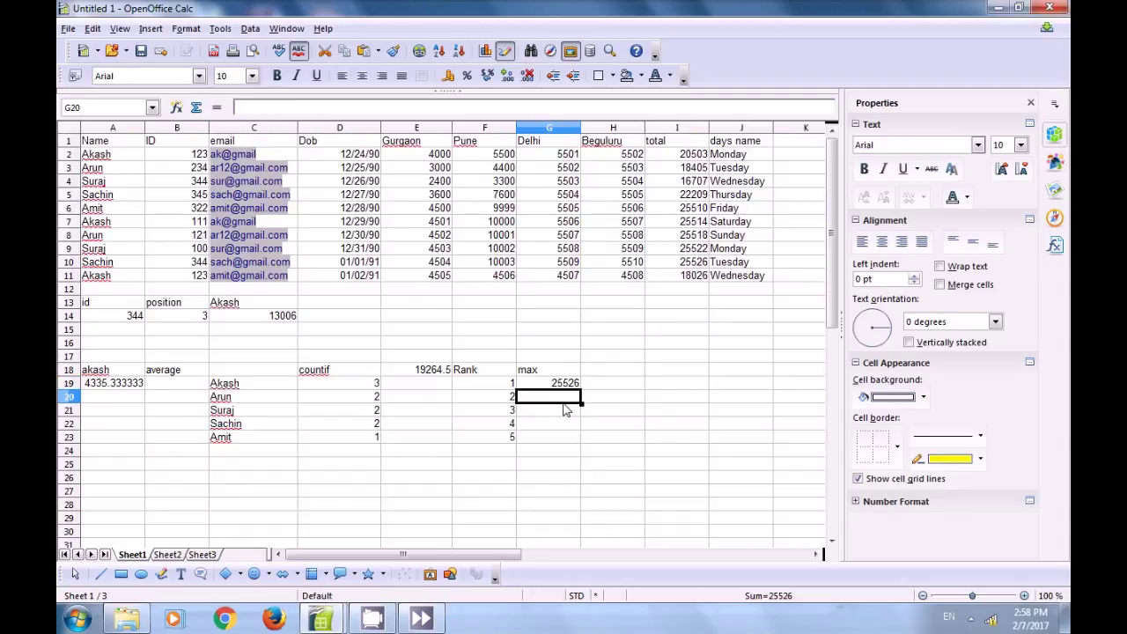
{"action": "type", "text": "="}
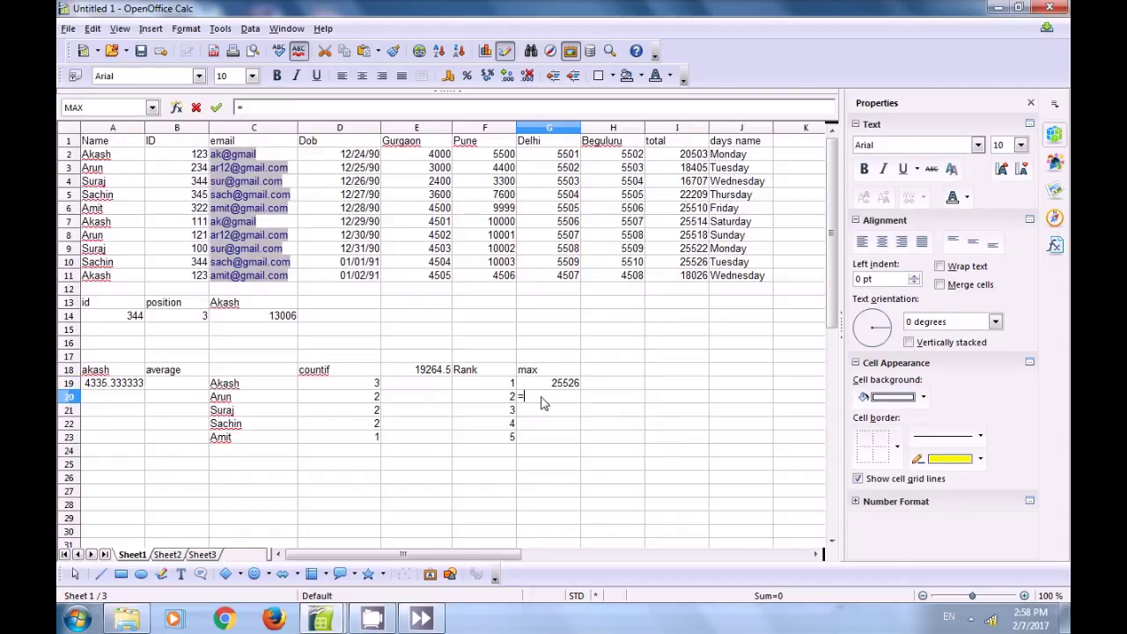
{"action": "type", "text": "large"}
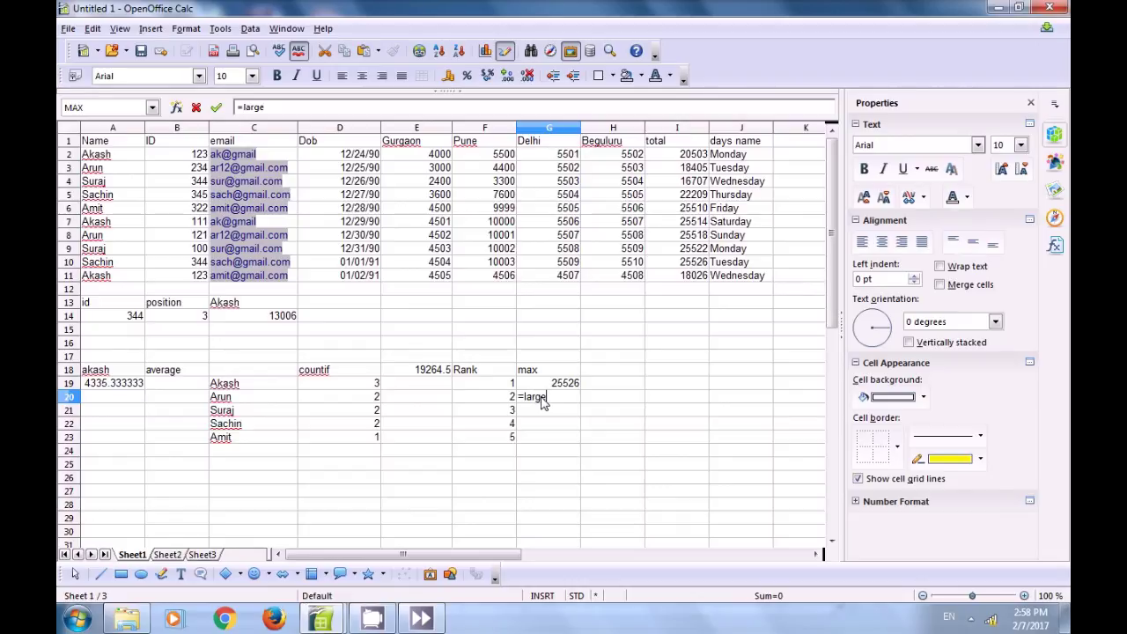
{"action": "type", "text": "("}
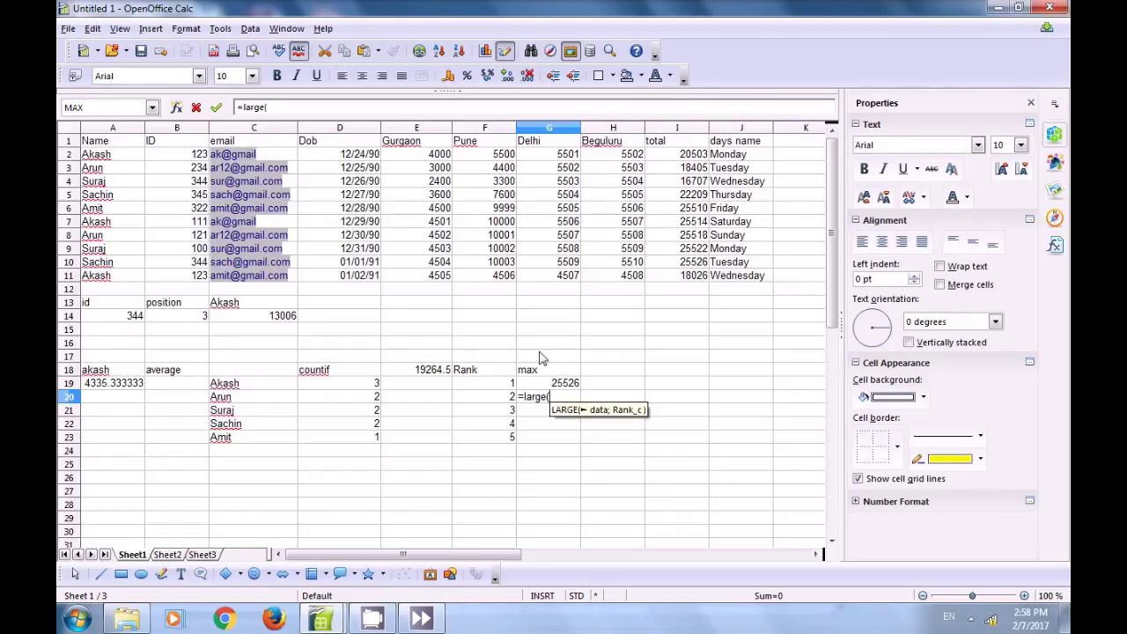
{"action": "left_click_drag", "start_coordinate": [683, 158], "coordinate": [693, 287]}
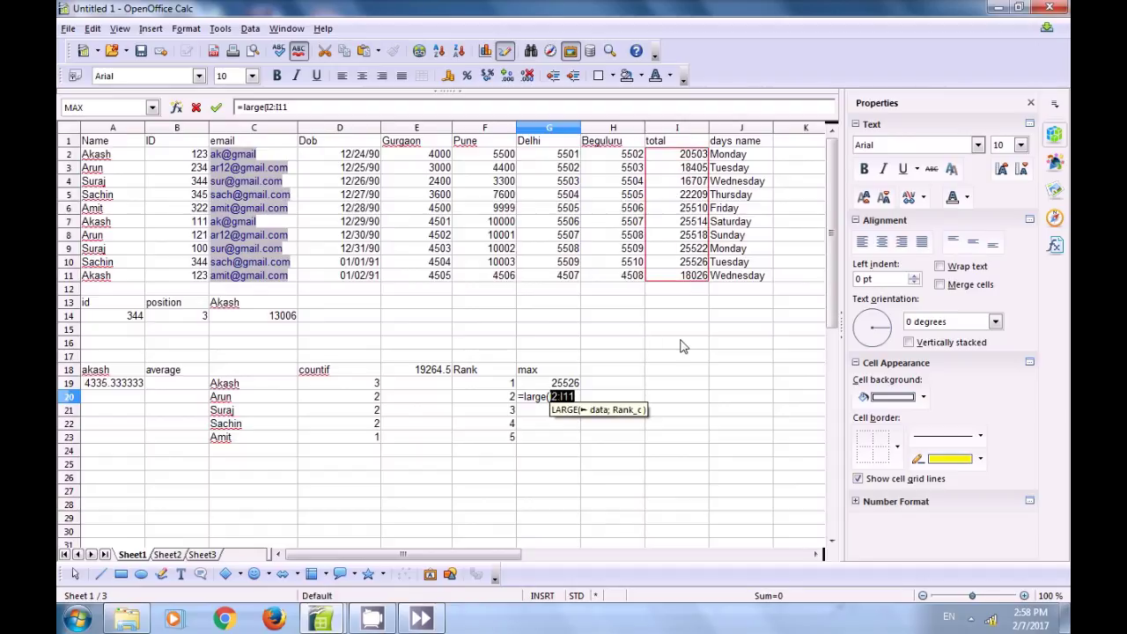
{"action": "type", "text": ";"}
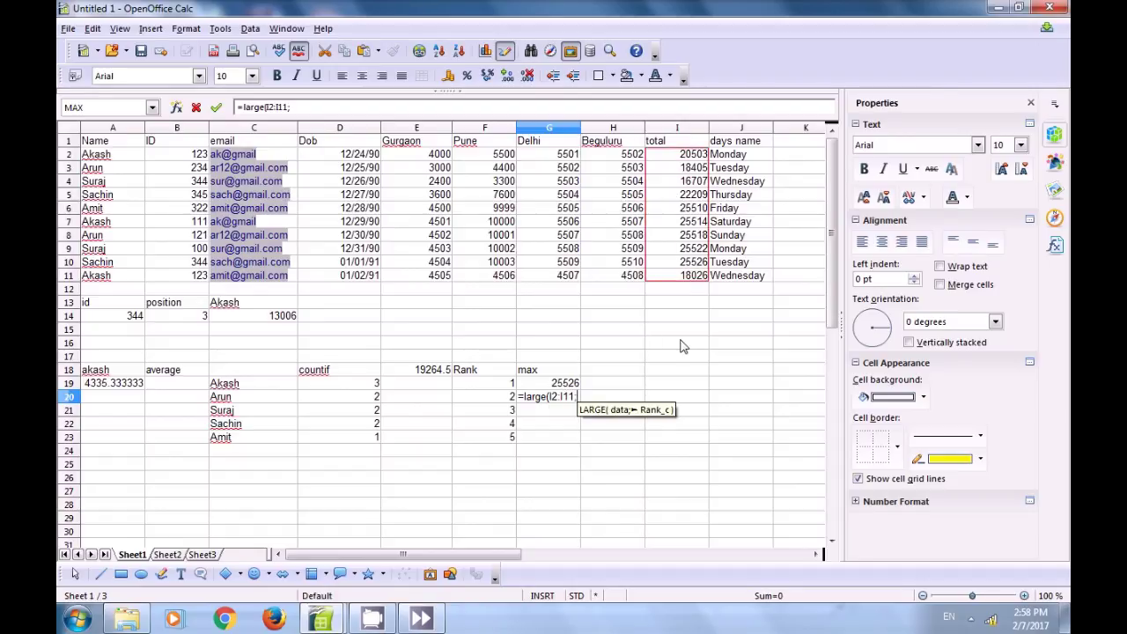
{"action": "left_click", "coordinate": [510, 398]}
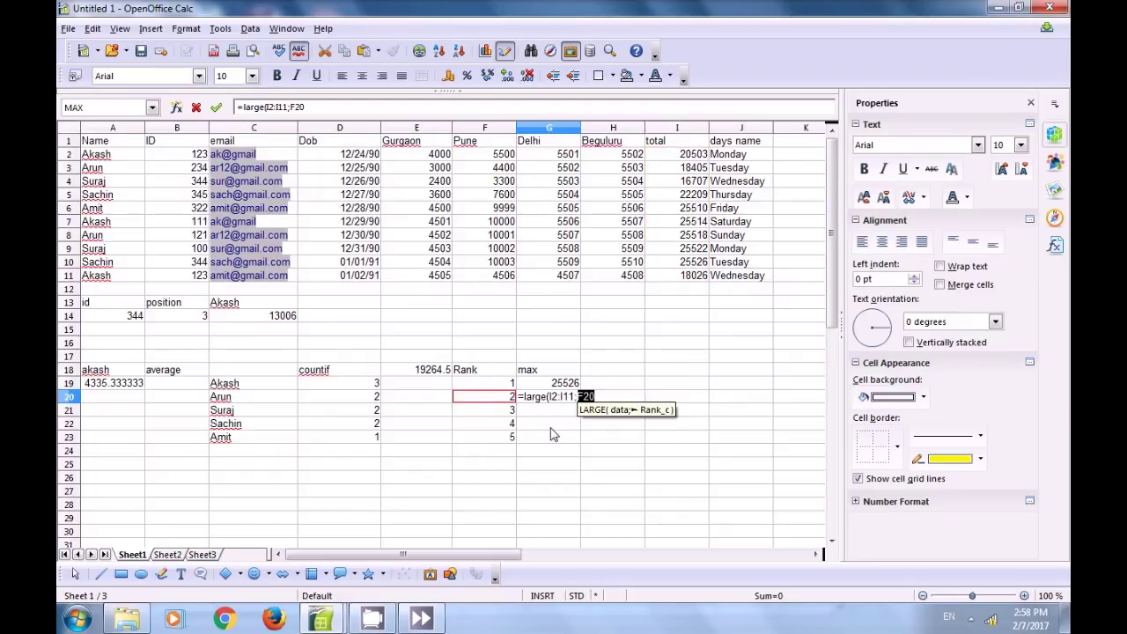
{"action": "type", "text": ")"}
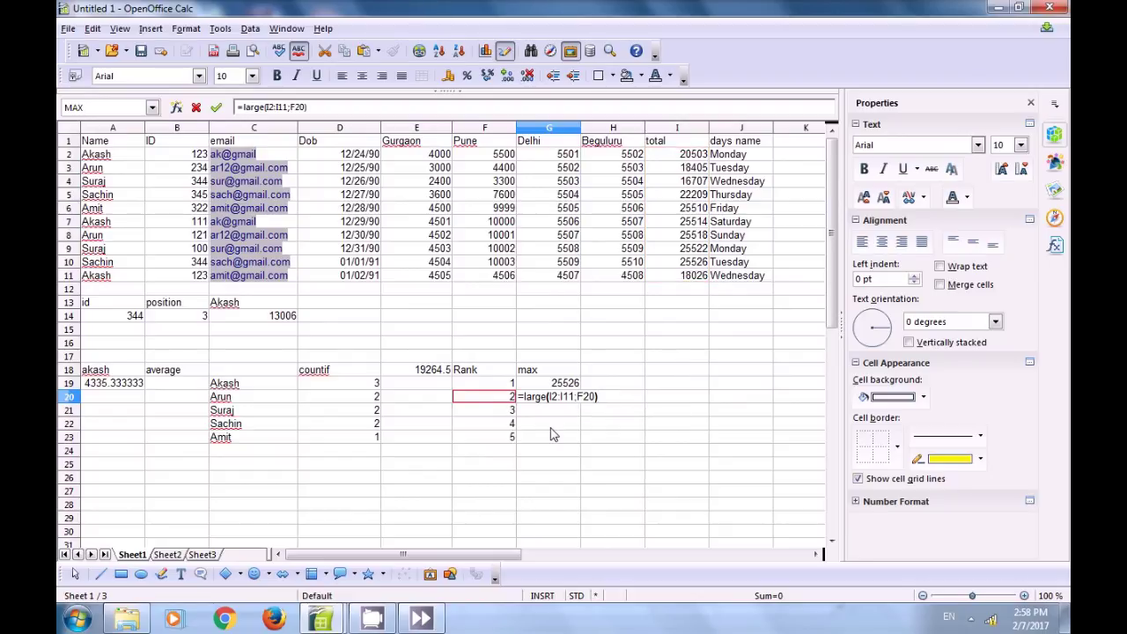
{"action": "key", "text": "Return"}
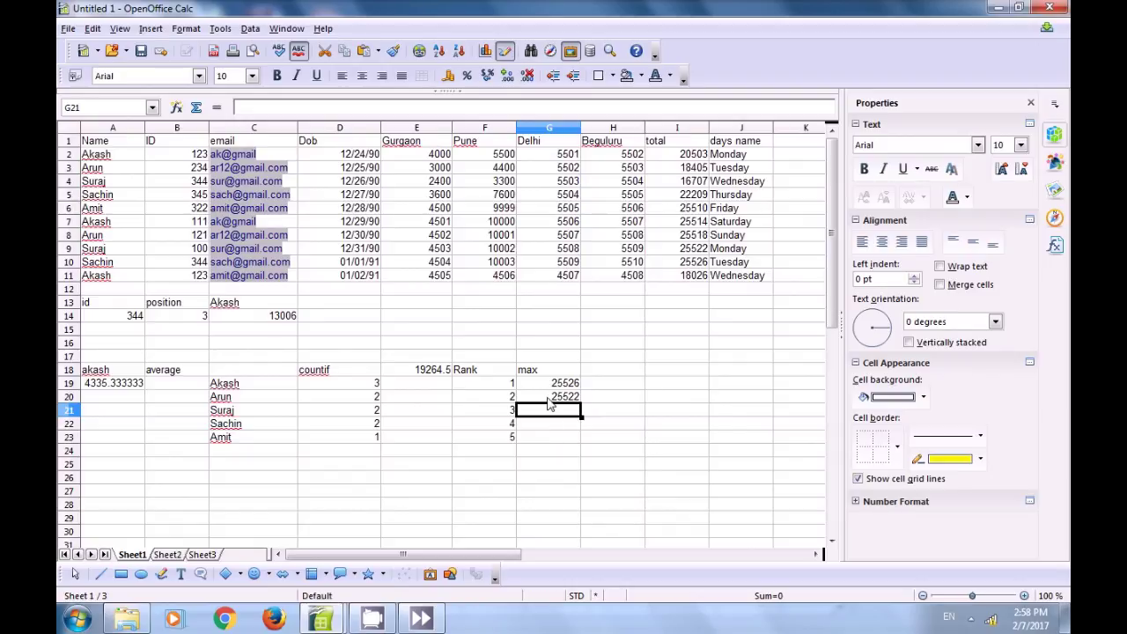
Fill the LARGE formula from G20 down to G23 and check the formulas in the filled cells.
{"action": "left_click", "coordinate": [549, 398]}
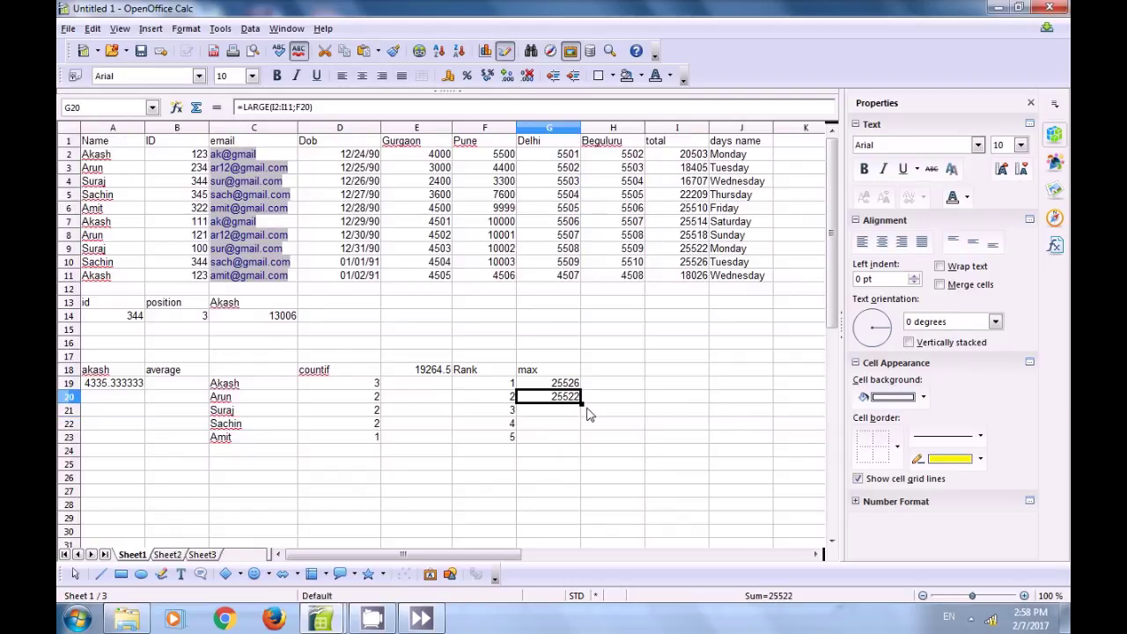
{"action": "double_click", "coordinate": [581, 403]}
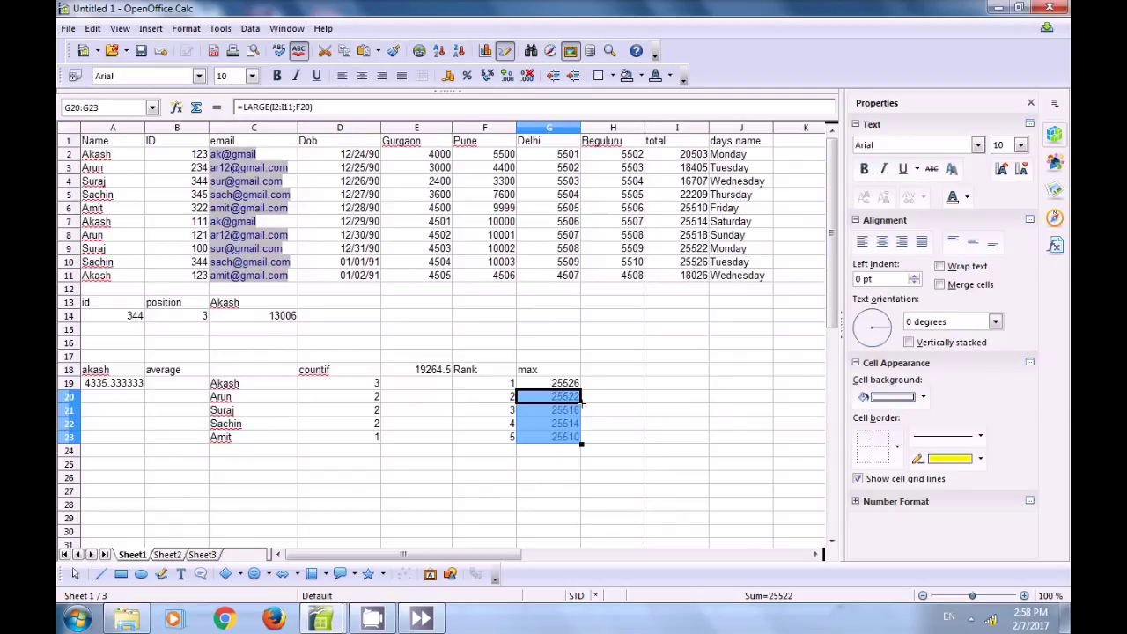
{"action": "left_click", "coordinate": [509, 467]}
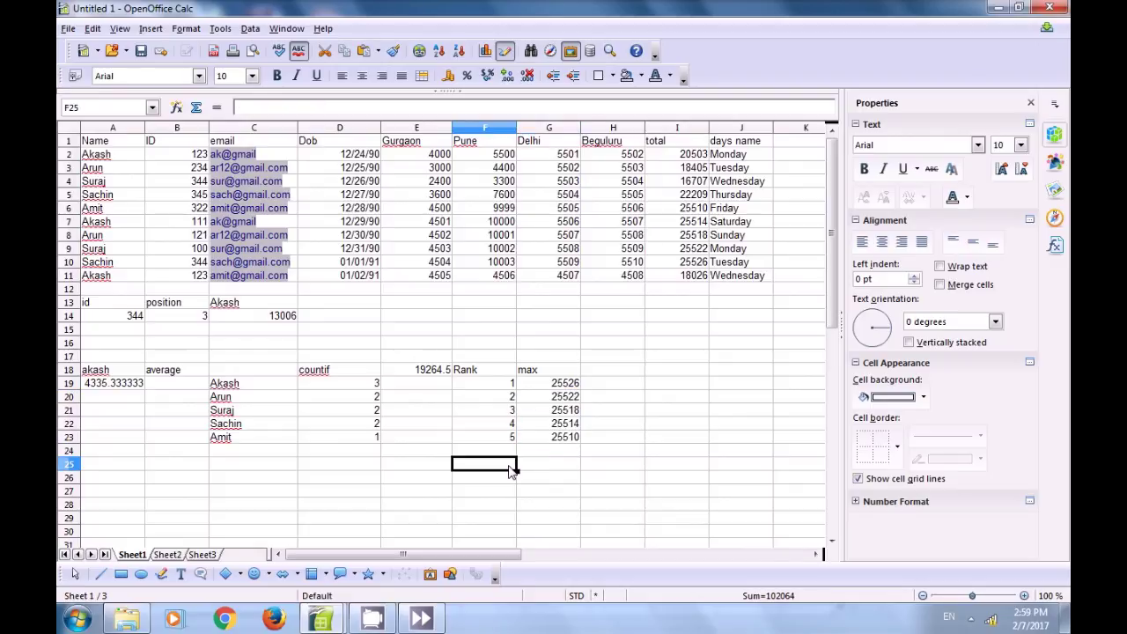
{"action": "left_click", "coordinate": [572, 397]}
{"action": "left_click", "coordinate": [572, 410]}
{"action": "left_click", "coordinate": [570, 423]}
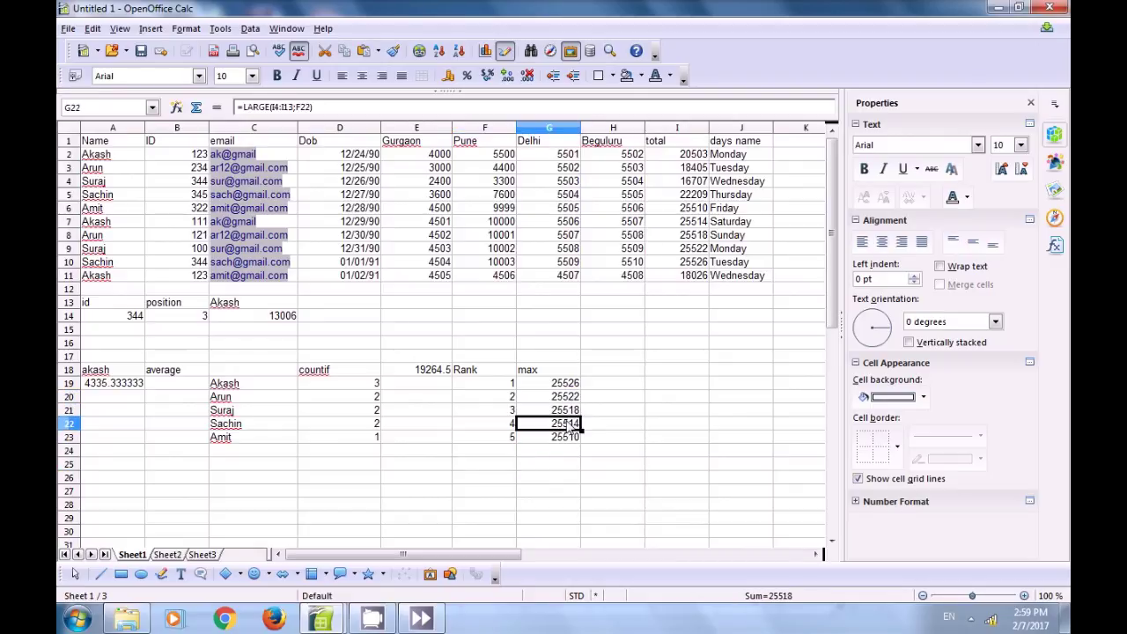
{"action": "left_click", "coordinate": [566, 439]}
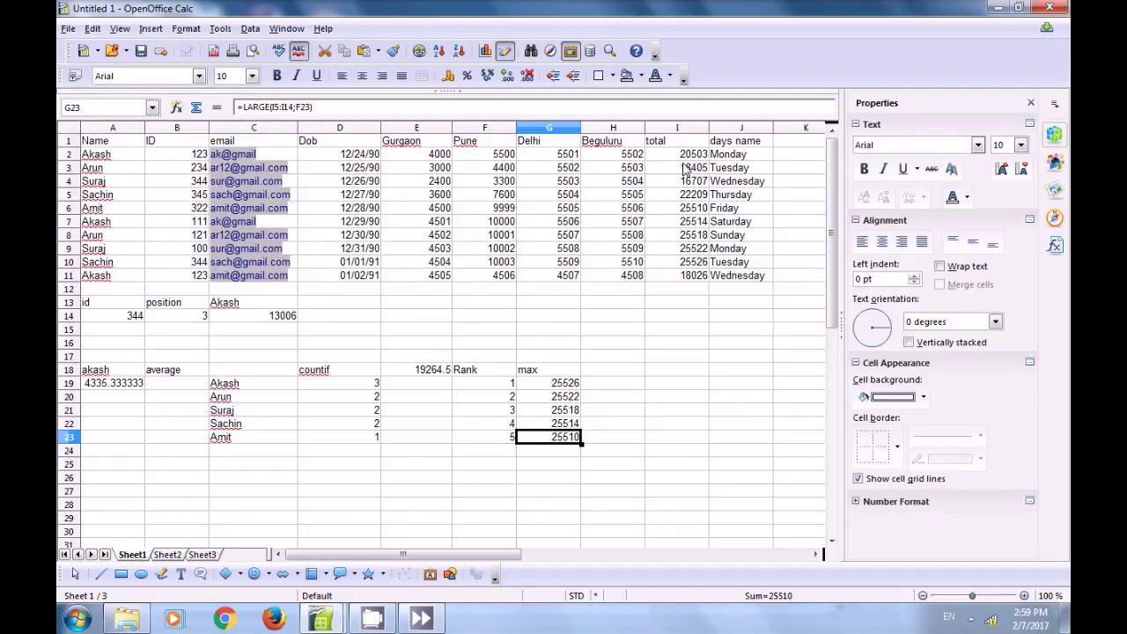
{"action": "left_click", "coordinate": [557, 451]}
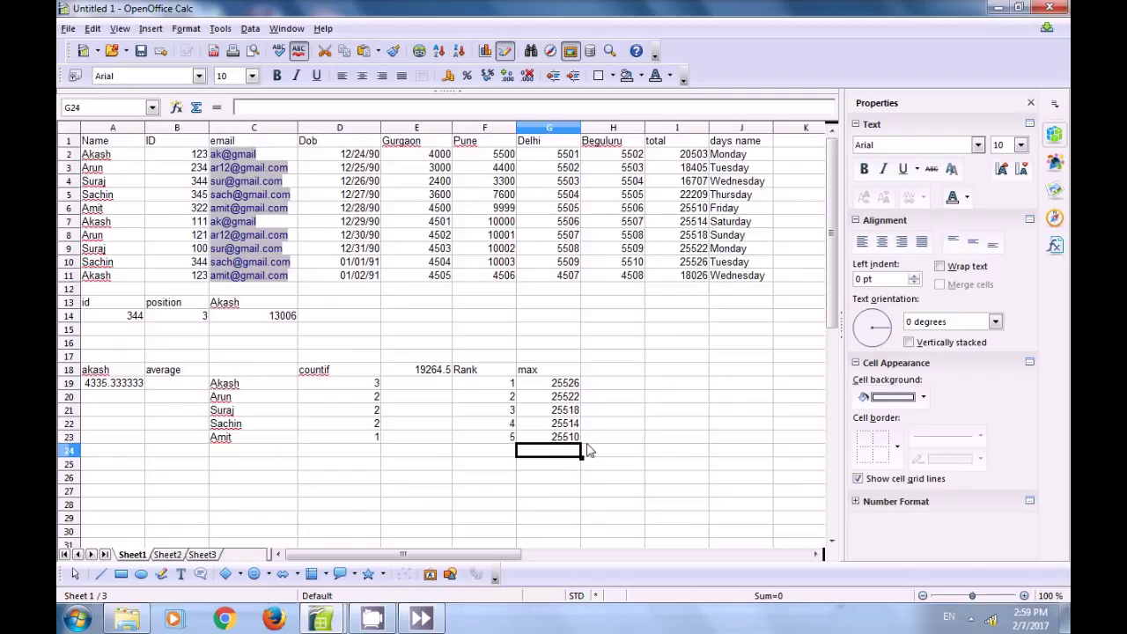
Enter the heading "min" in H18 and the formula =MIN(I2:I11) in H19 to find the smallest total.
{"action": "left_click", "coordinate": [625, 371]}
{"action": "type", "text": "min"}
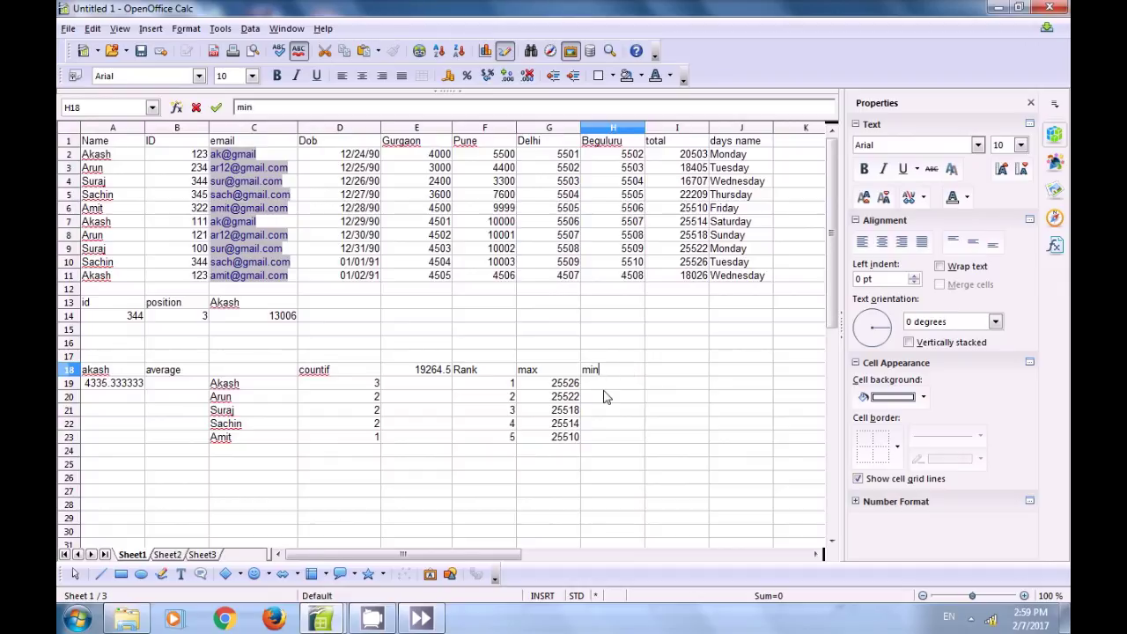
{"action": "left_click", "coordinate": [616, 383]}
{"action": "type", "text": "=min"}
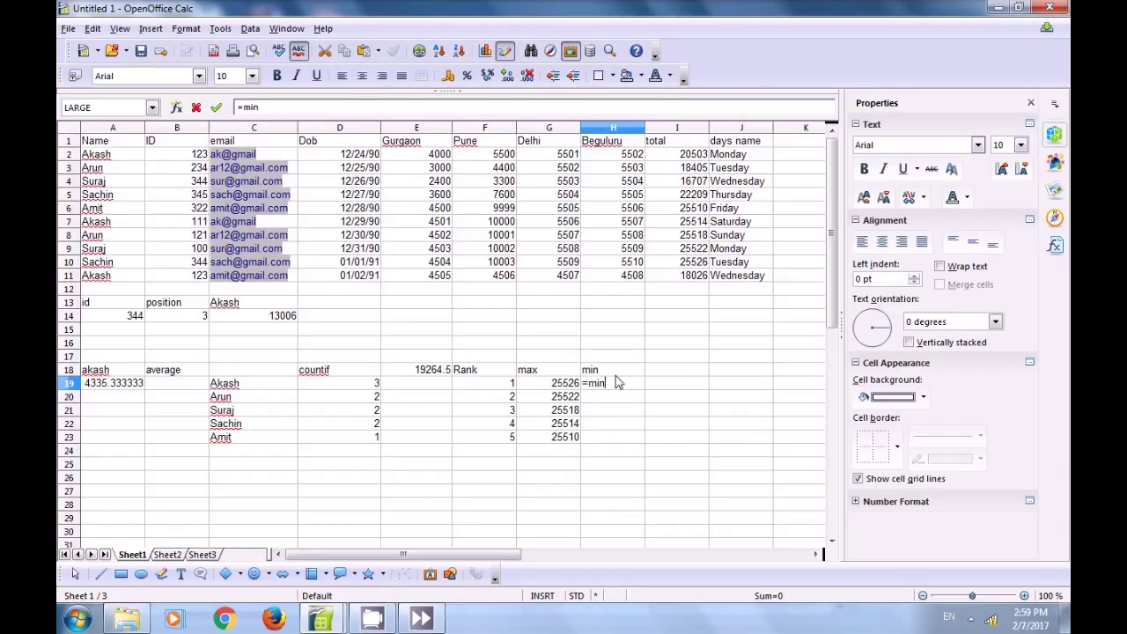
{"action": "type", "text": "("}
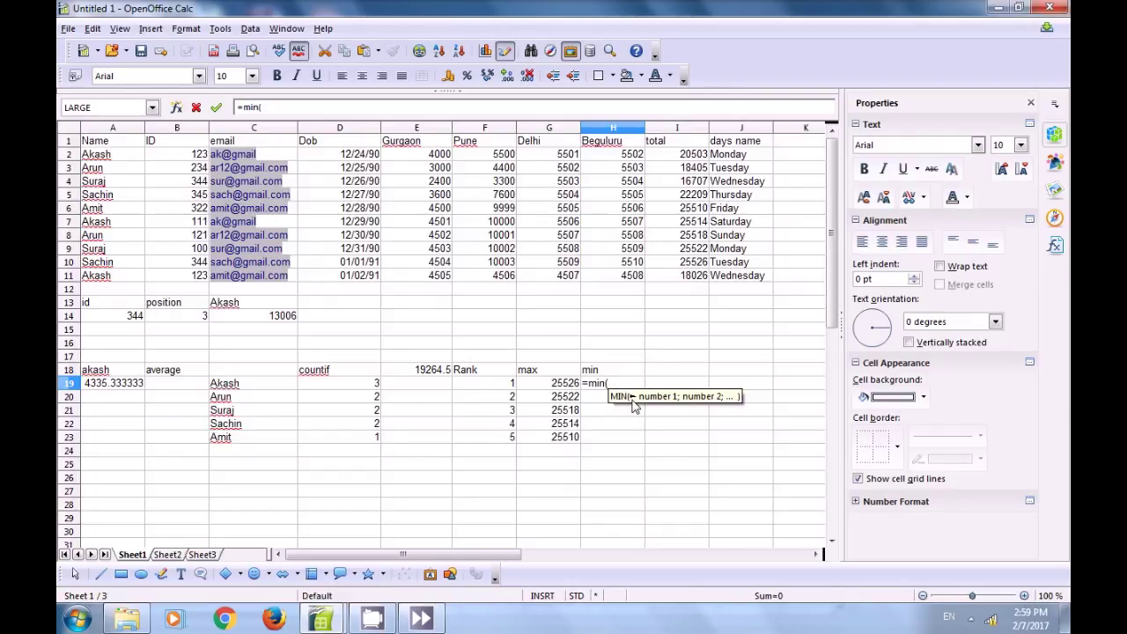
{"action": "left_click_drag", "start_coordinate": [678, 155], "coordinate": [694, 280]}
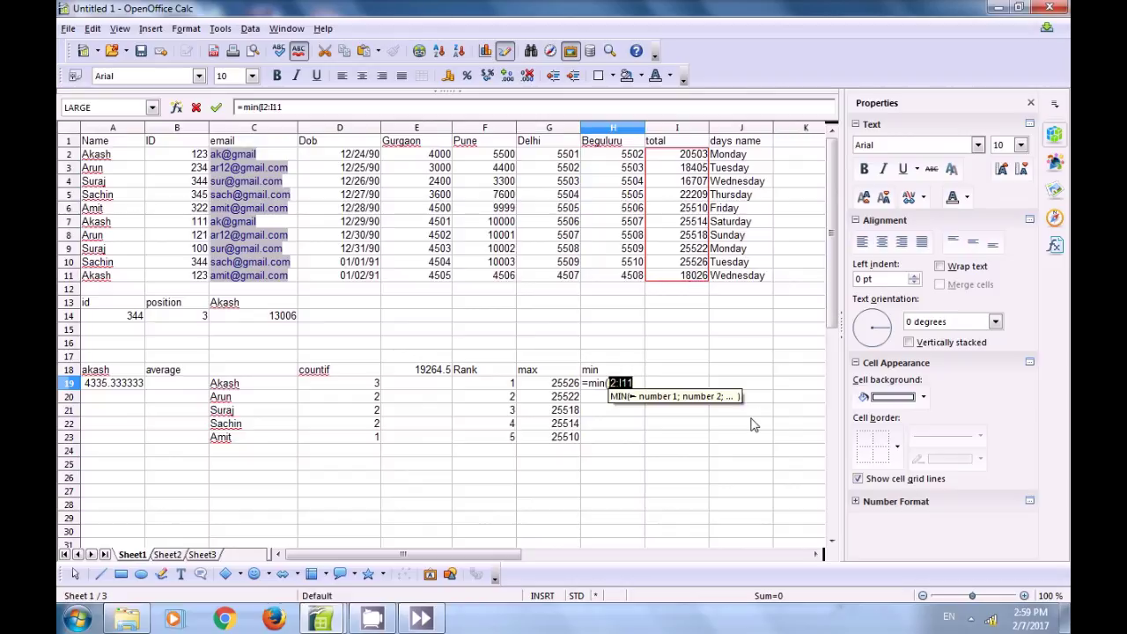
{"action": "type", "text": ")"}
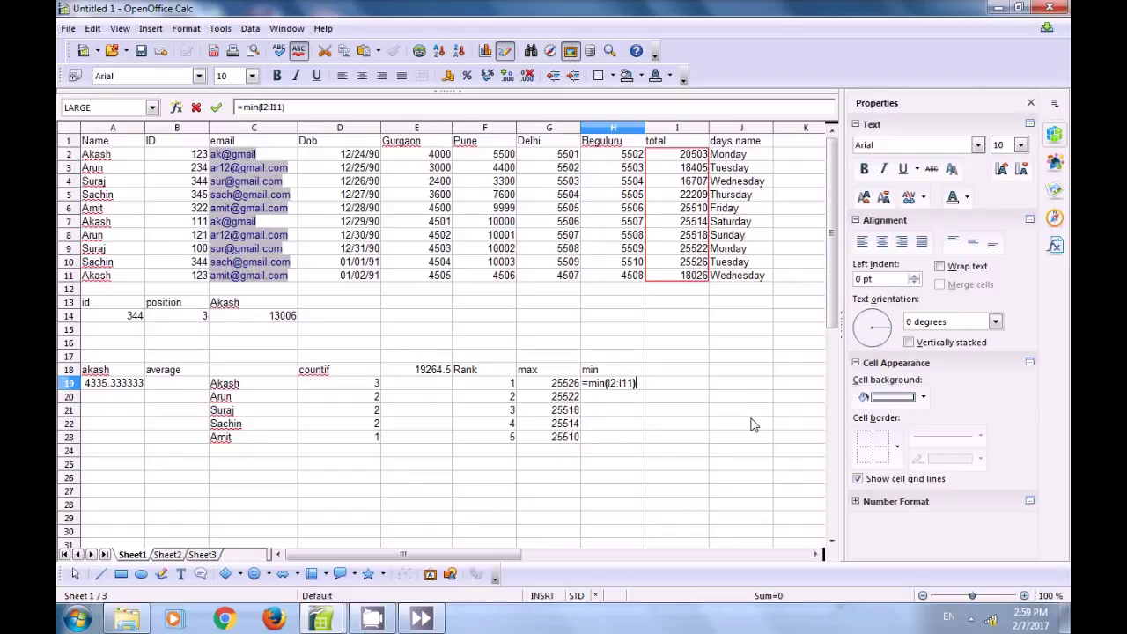
{"action": "key", "text": "Return"}
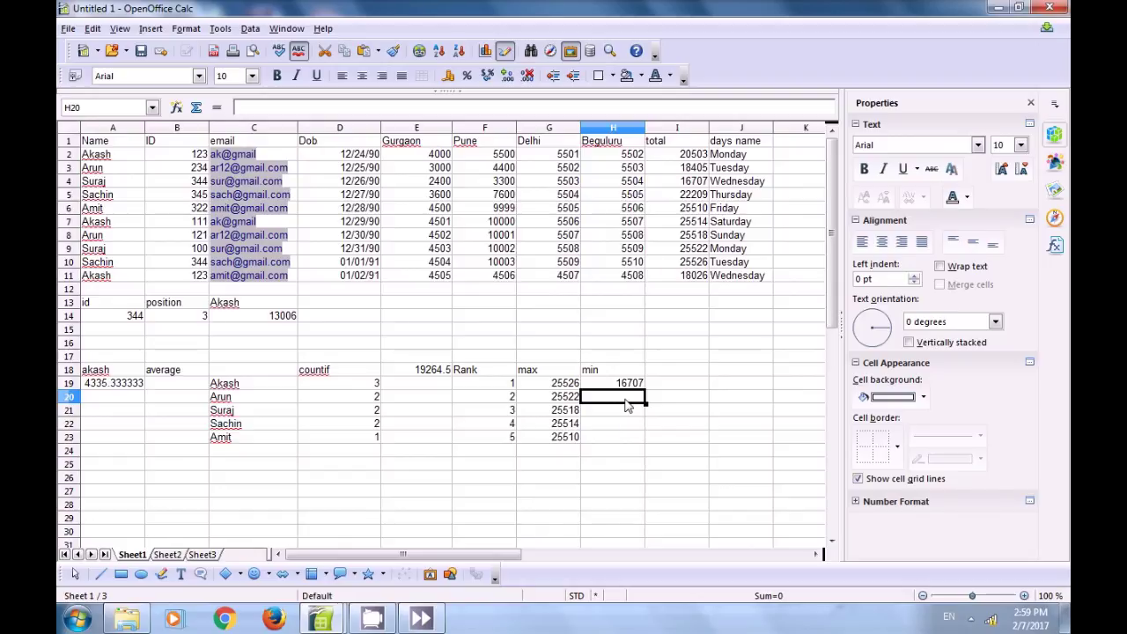
{"action": "left_click", "coordinate": [630, 386]}
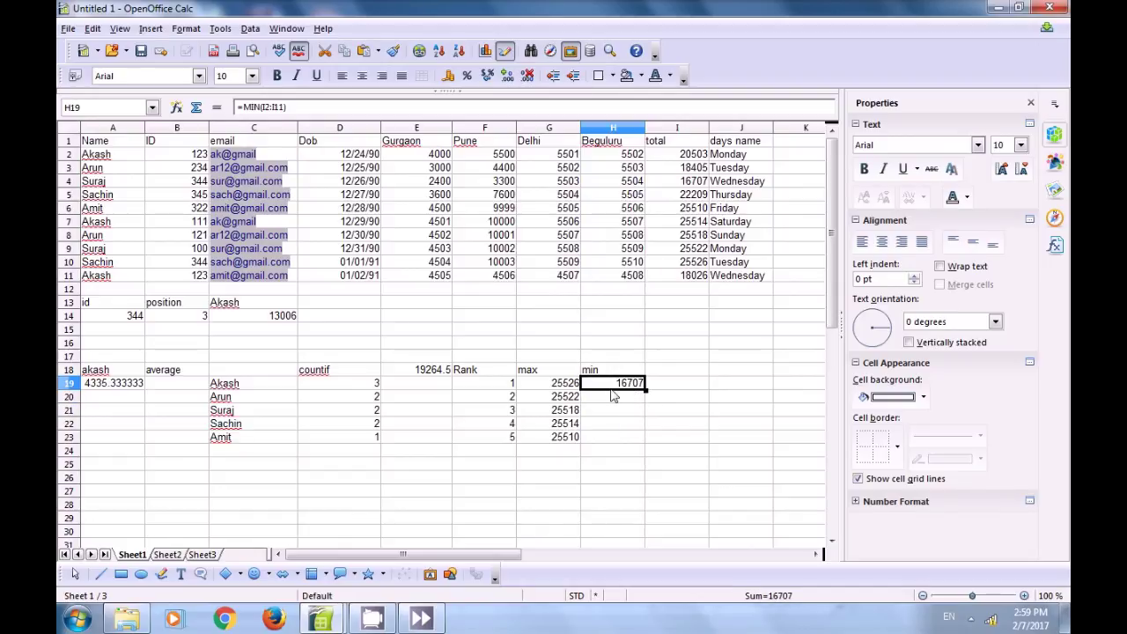
Enter the formula =SMALL(I2:I11;F20) in cell H20 to find the second-smallest total.
{"action": "left_click", "coordinate": [614, 403]}
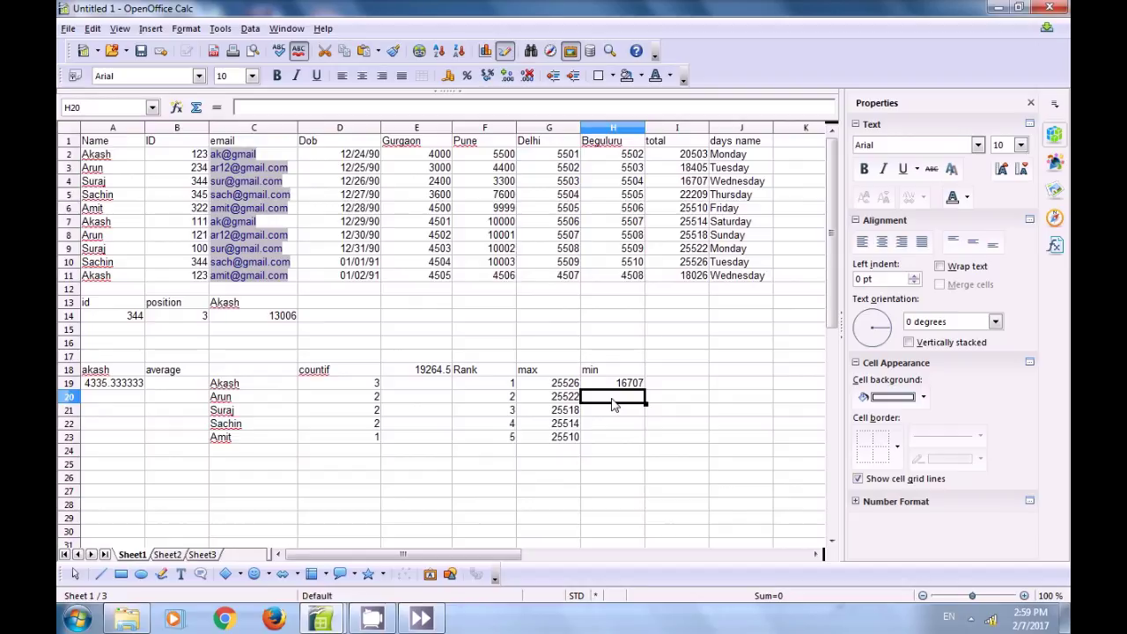
{"action": "type", "text": "="}
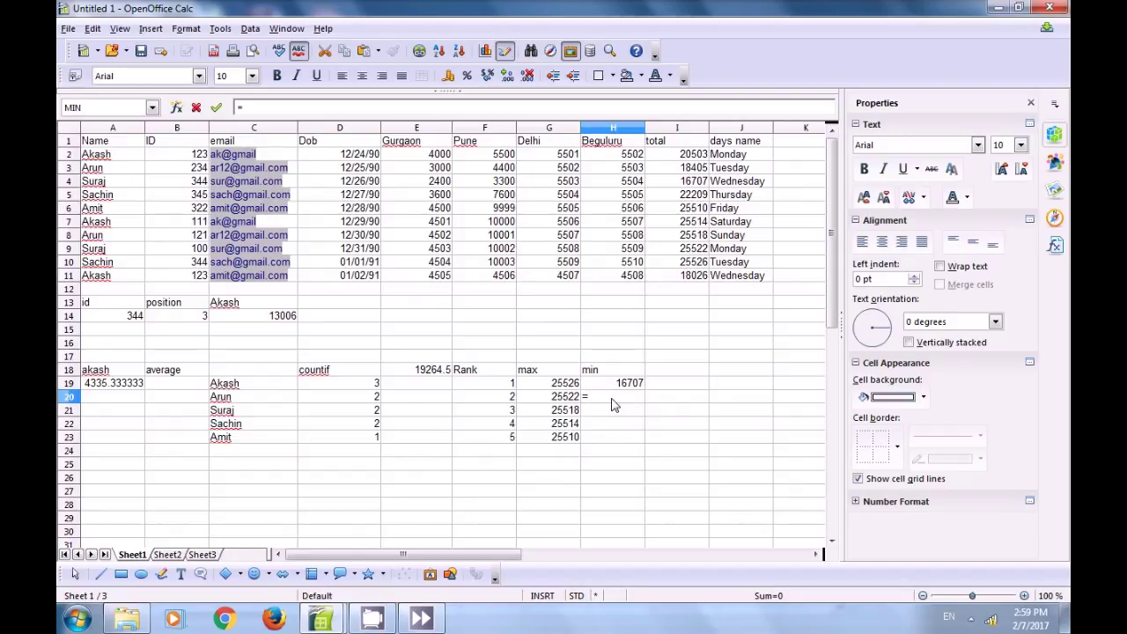
{"action": "type", "text": "small("}
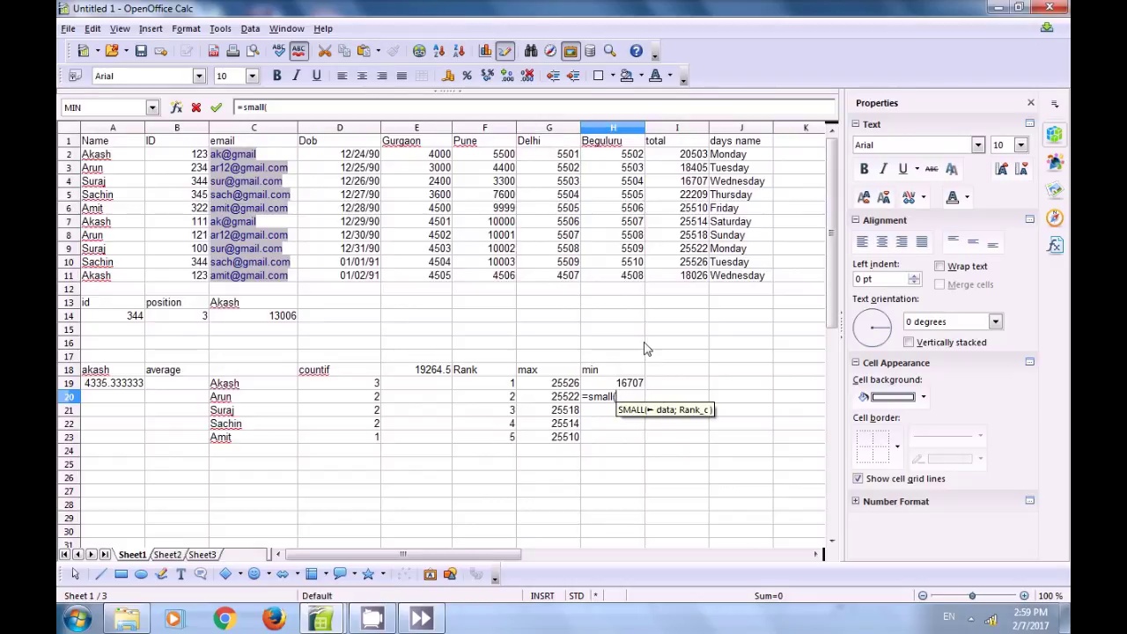
{"action": "left_click", "coordinate": [690, 157]}
{"action": "left_click_drag", "start_coordinate": [685, 173], "coordinate": [686, 278]}
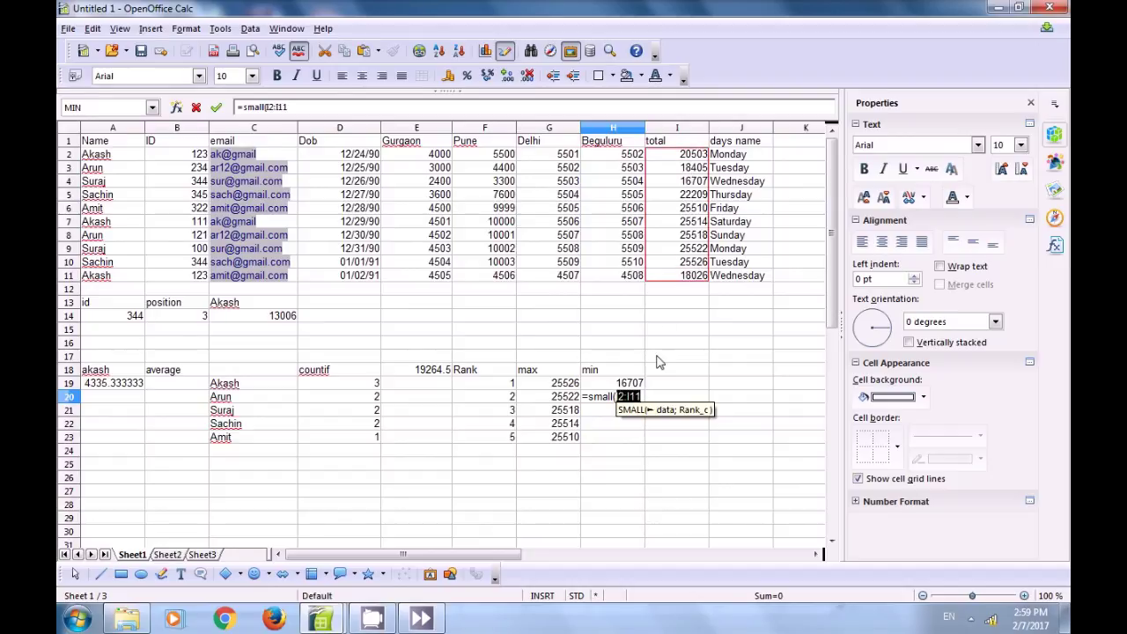
{"action": "type", "text": ";"}
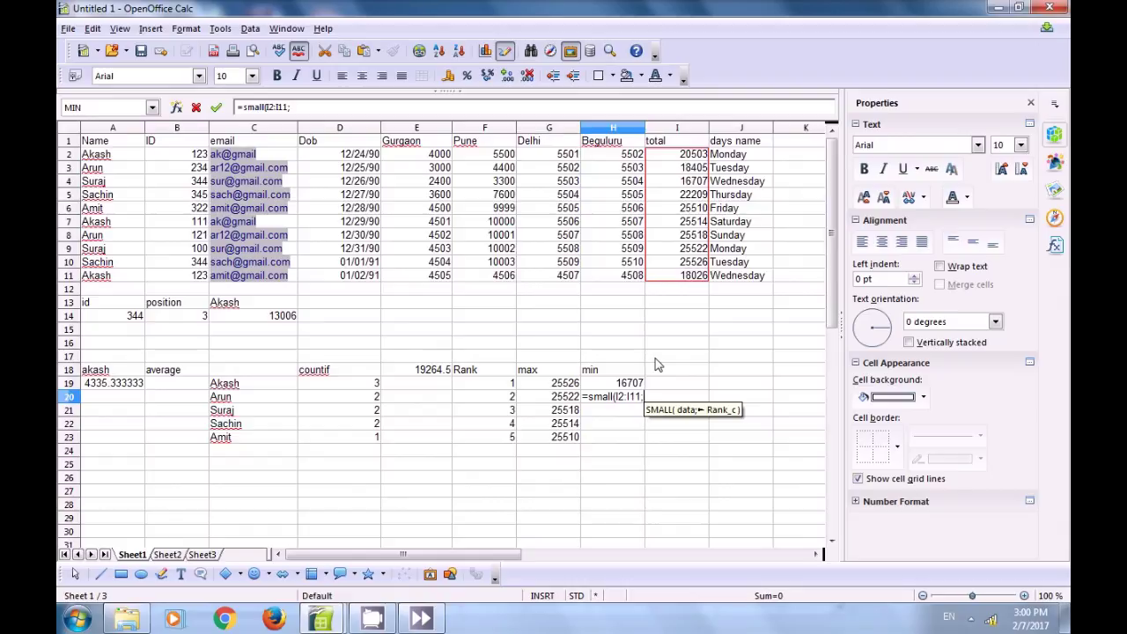
{"action": "left_click", "coordinate": [498, 398]}
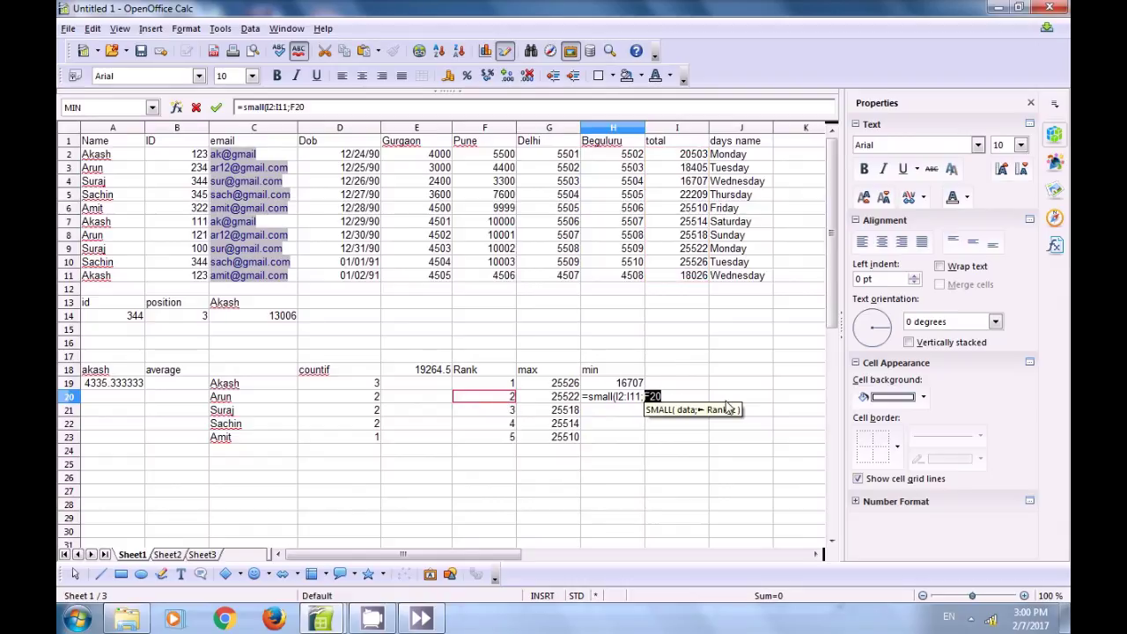
{"action": "type", "text": ")"}
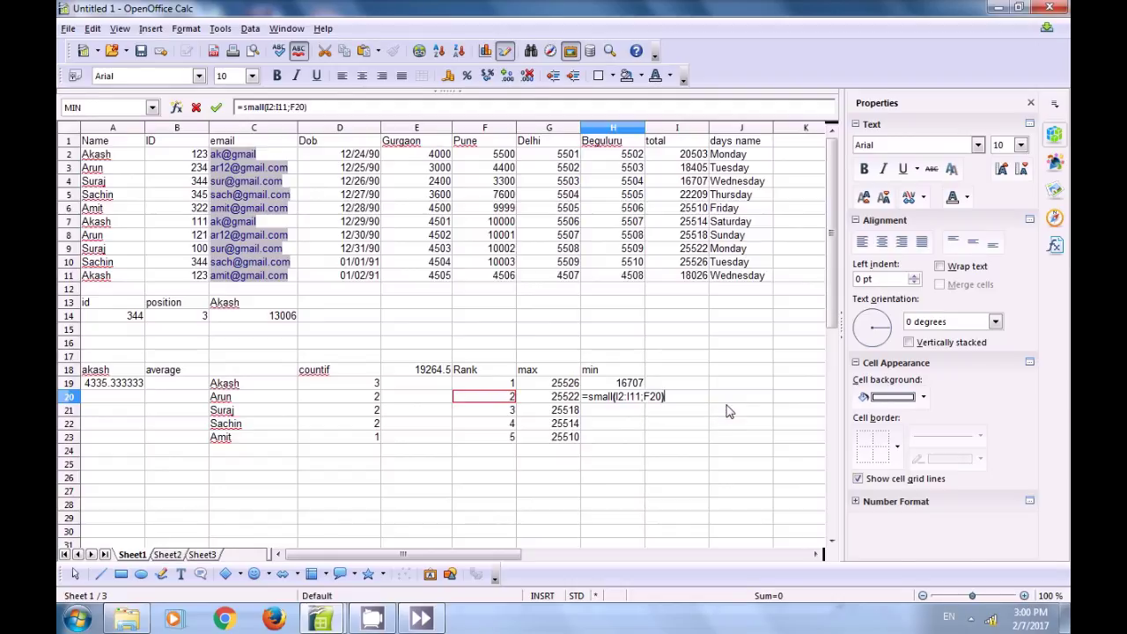
{"action": "key", "text": "Return"}
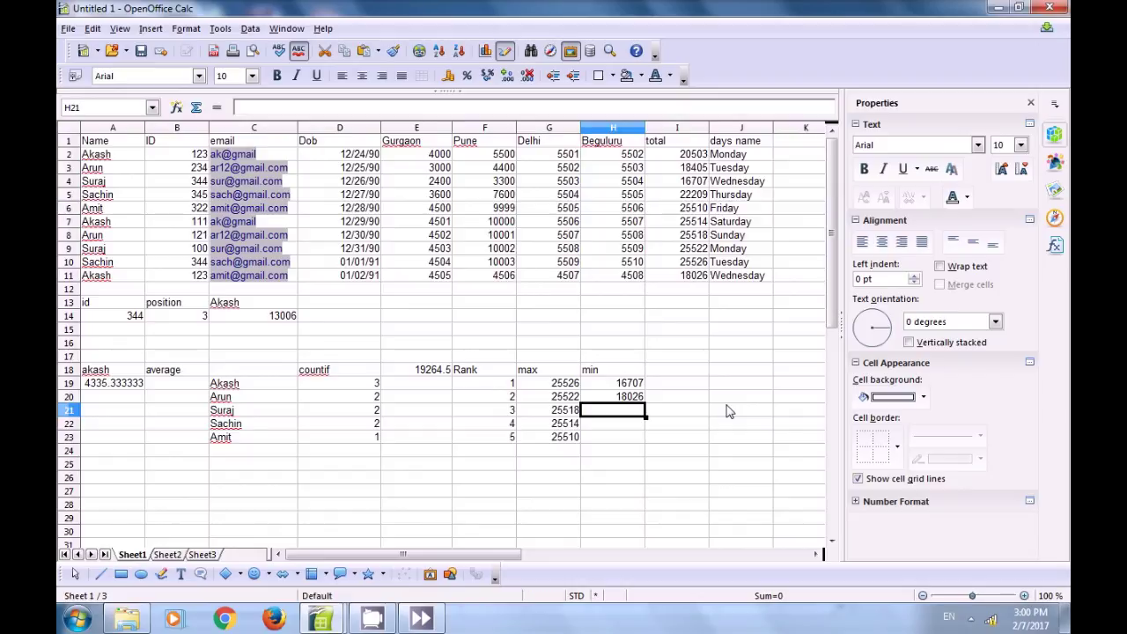
Fill the SMALL formula from H20 down to H23.
{"action": "left_click", "coordinate": [610, 400]}
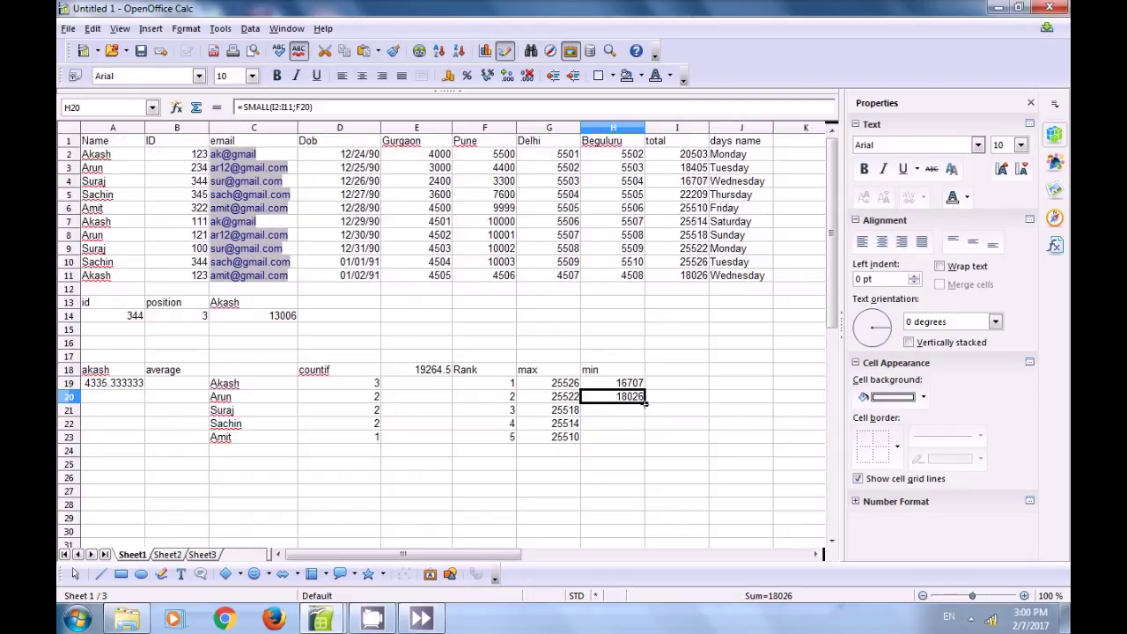
{"action": "left_click_drag", "start_coordinate": [645, 401], "coordinate": [645, 437]}
{"action": "left_click", "coordinate": [676, 408]}
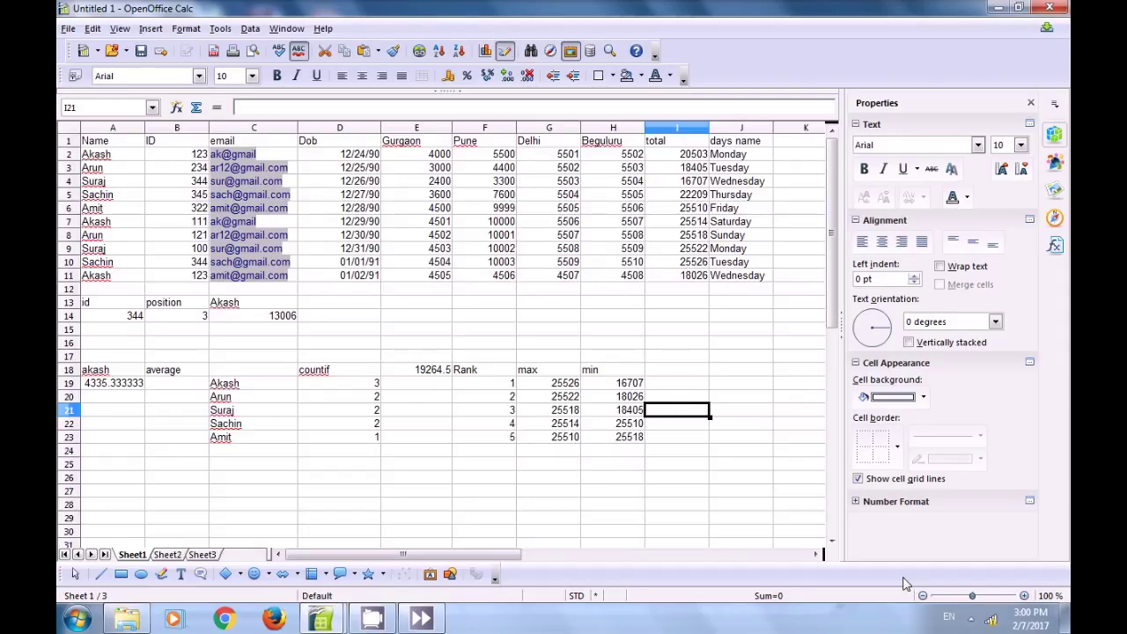
{"action": "left_click", "coordinate": [971, 618]}
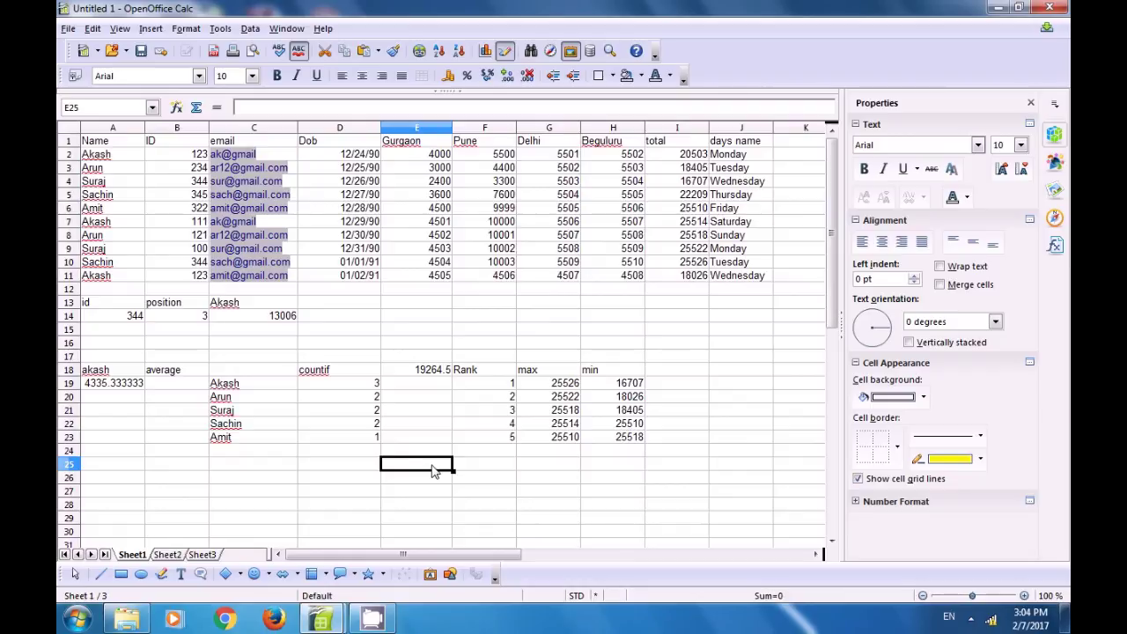
Enter the heading "sumifs" in cell I18.
{"action": "left_click", "coordinate": [666, 372]}
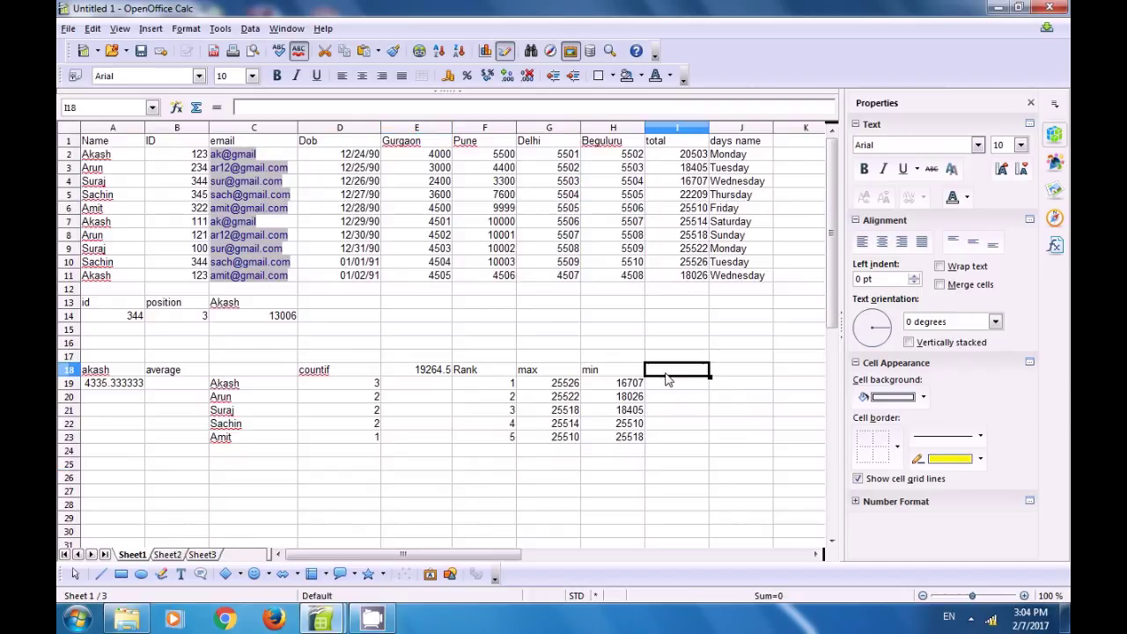
{"action": "type", "text": "coun"}
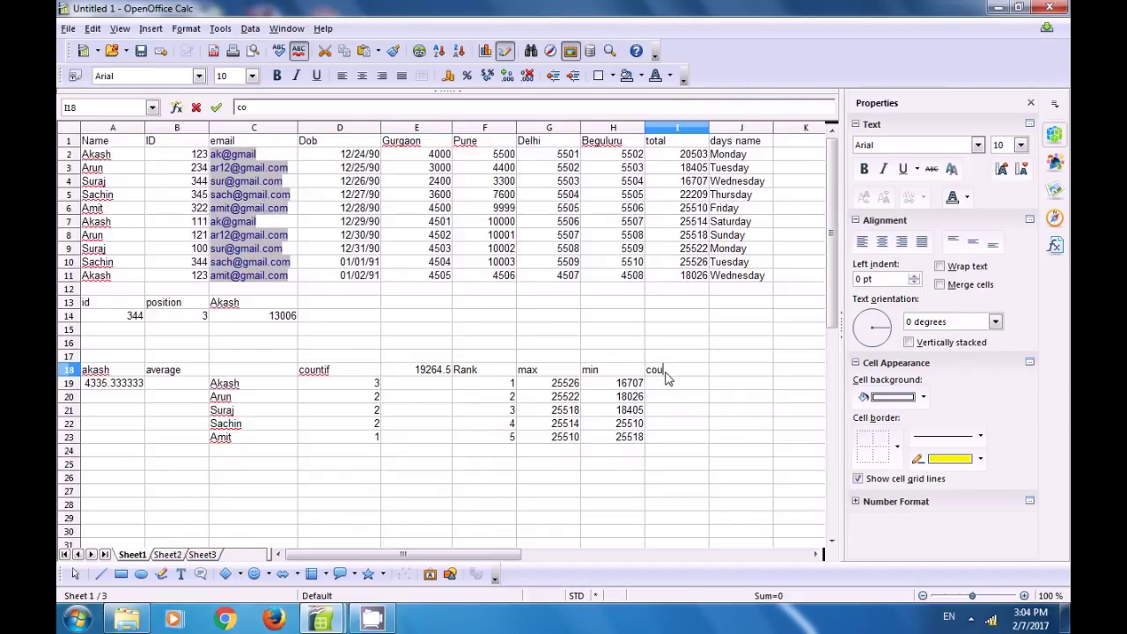
{"action": "key", "text": "BackSpace"}
{"action": "key", "text": "BackSpace"}
{"action": "key", "text": "BackSpace"}
{"action": "key", "text": "BackSpace"}
{"action": "type", "text": "sumifs"}
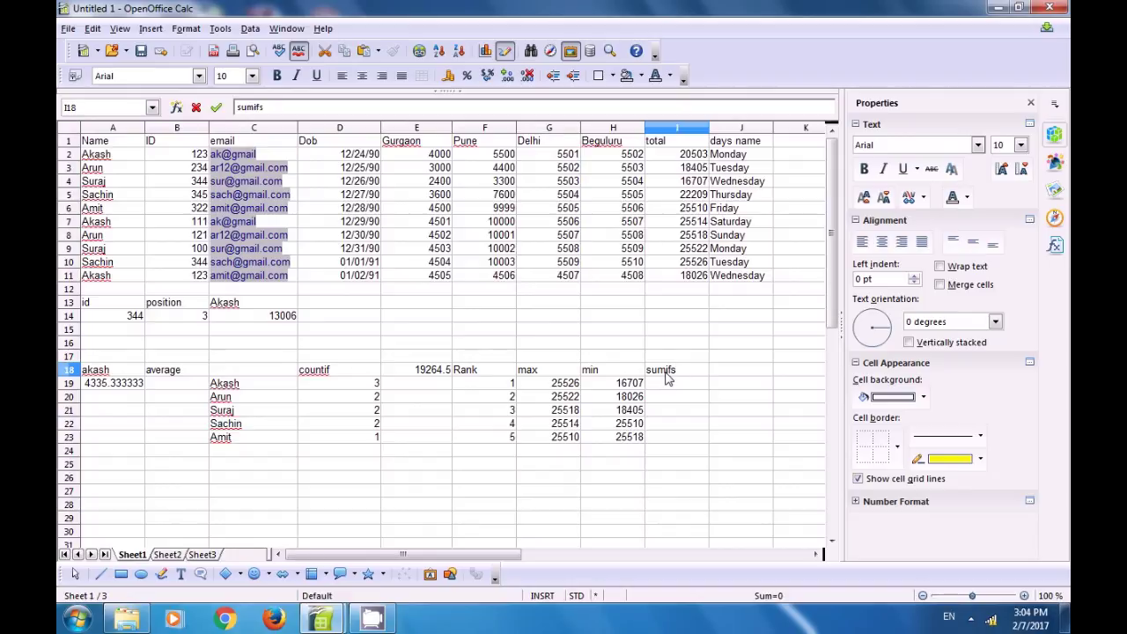
Enter the formula =SUMIFS(I2:I11;A2:A11;C19;B2:B11;B2) in I19 to sum the totals matching both the name and the ID.
{"action": "left_click", "coordinate": [673, 384]}
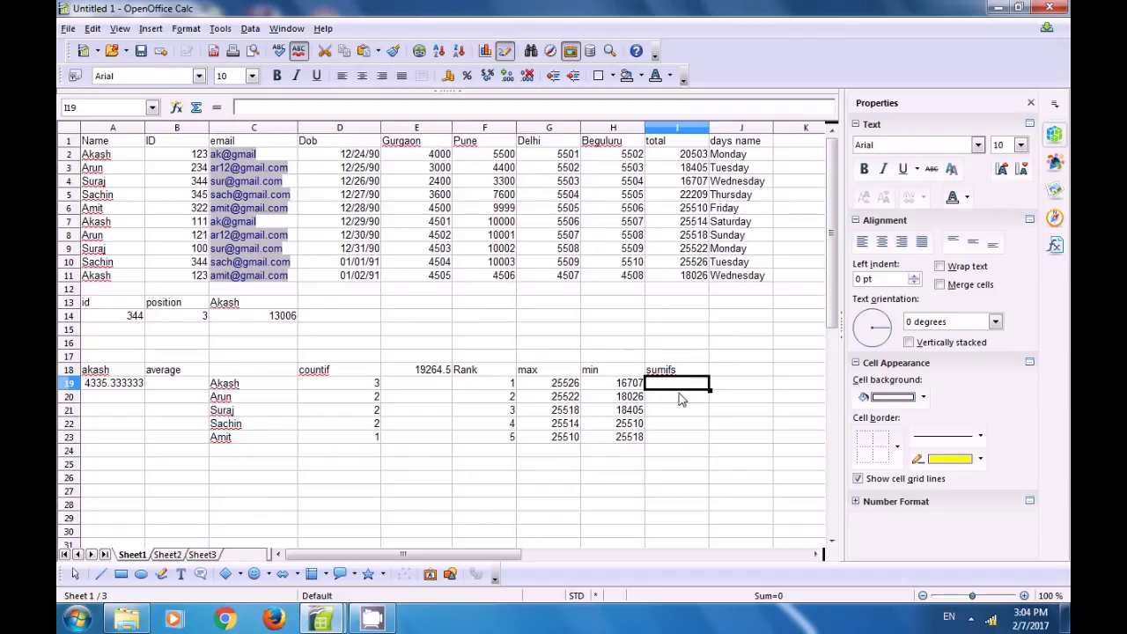
{"action": "type", "text": "=sum"}
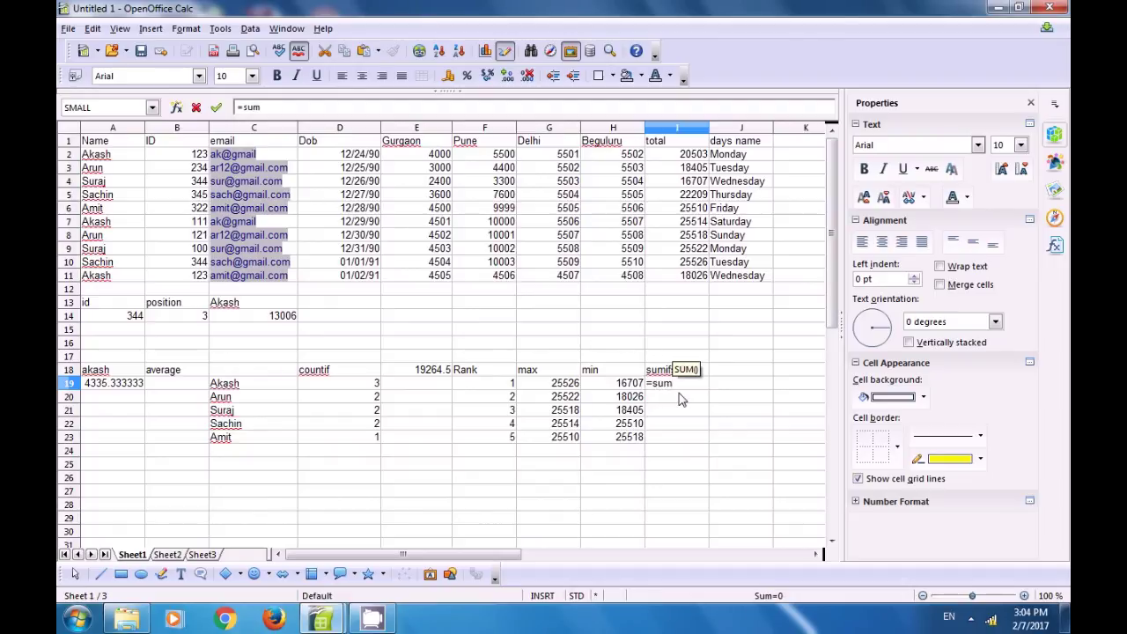
{"action": "type", "text": "ifs("}
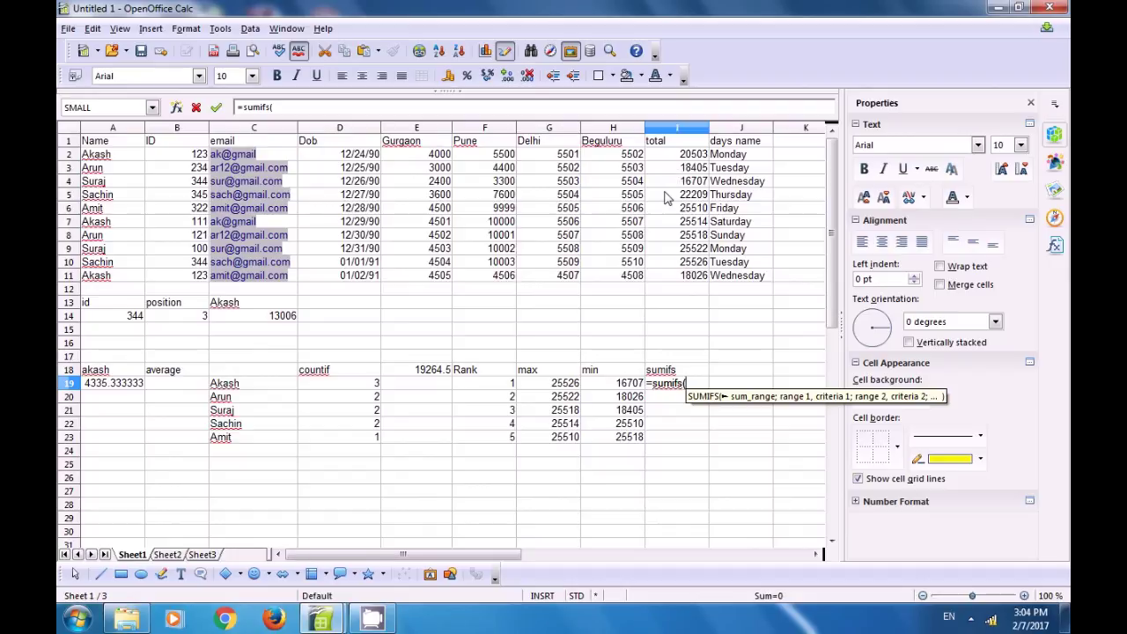
{"action": "left_click_drag", "start_coordinate": [669, 157], "coordinate": [681, 282]}
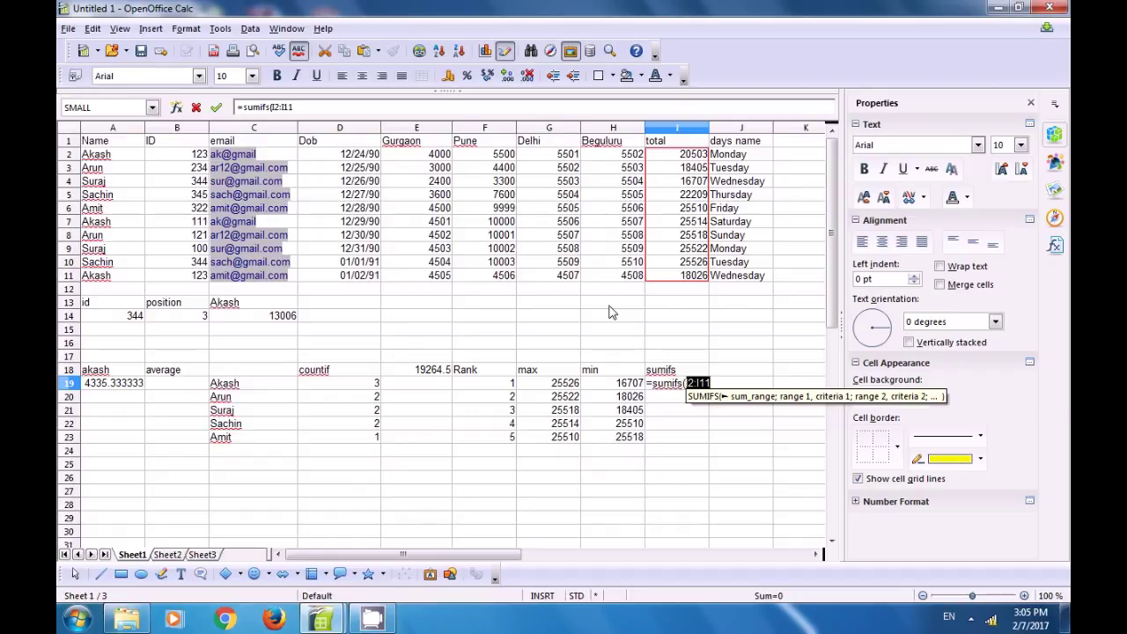
{"action": "type", "text": ";"}
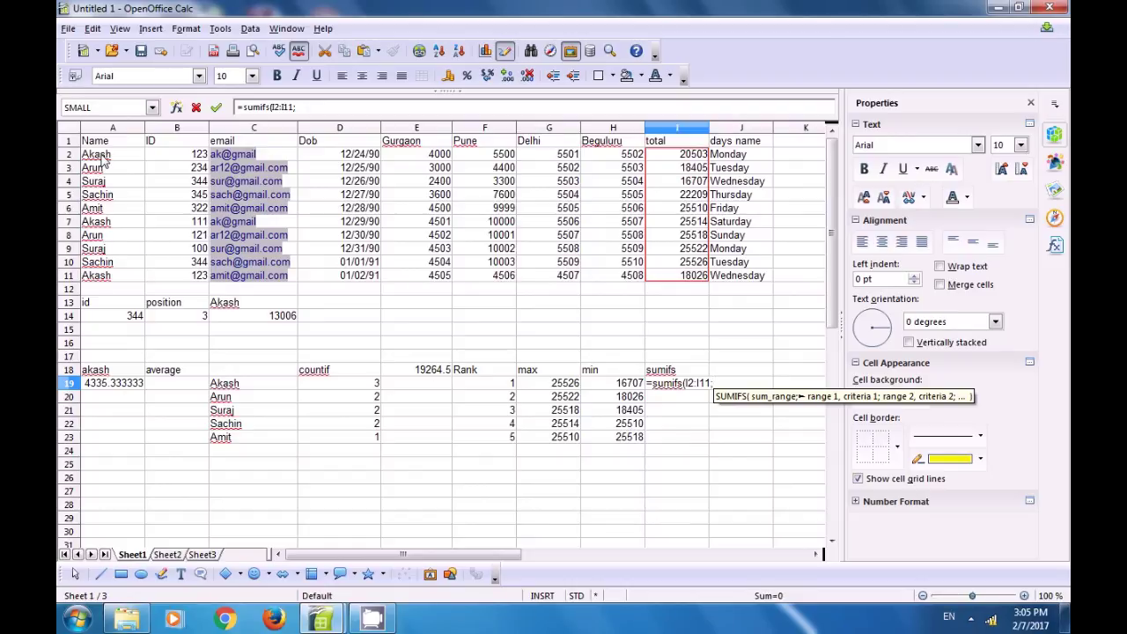
{"action": "left_click_drag", "start_coordinate": [104, 155], "coordinate": [97, 278]}
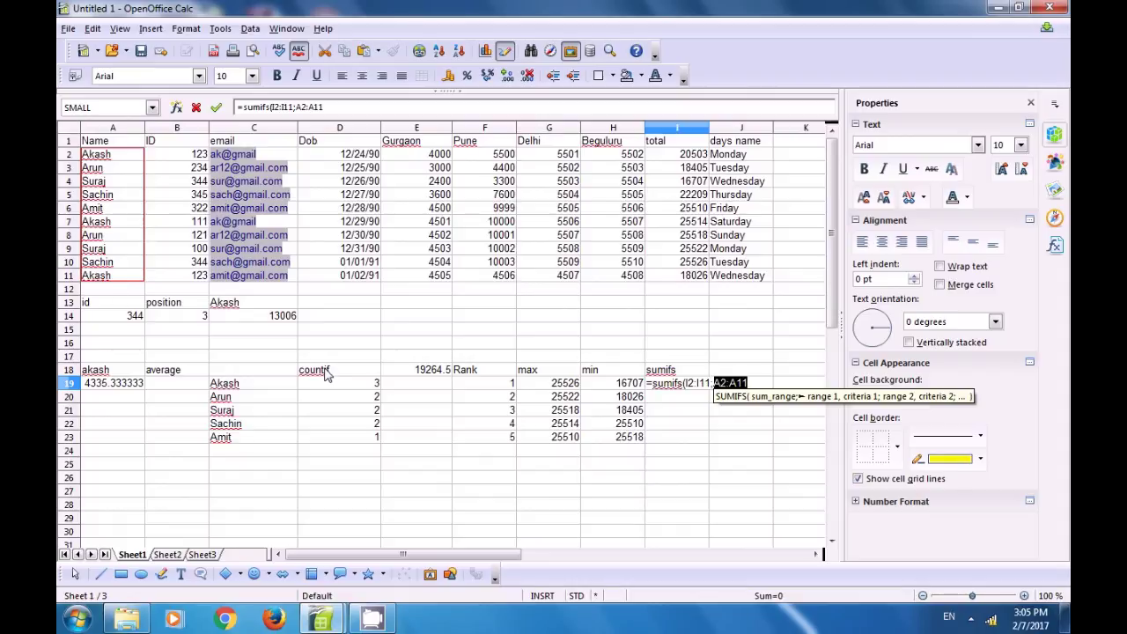
{"action": "type", "text": ";"}
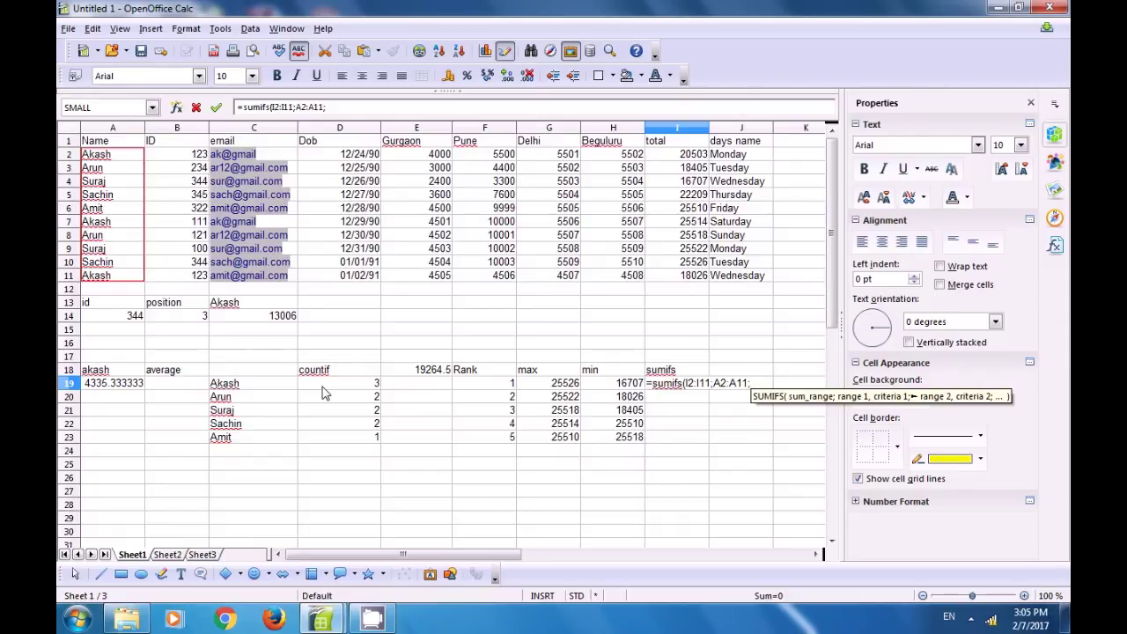
{"action": "left_click", "coordinate": [228, 387]}
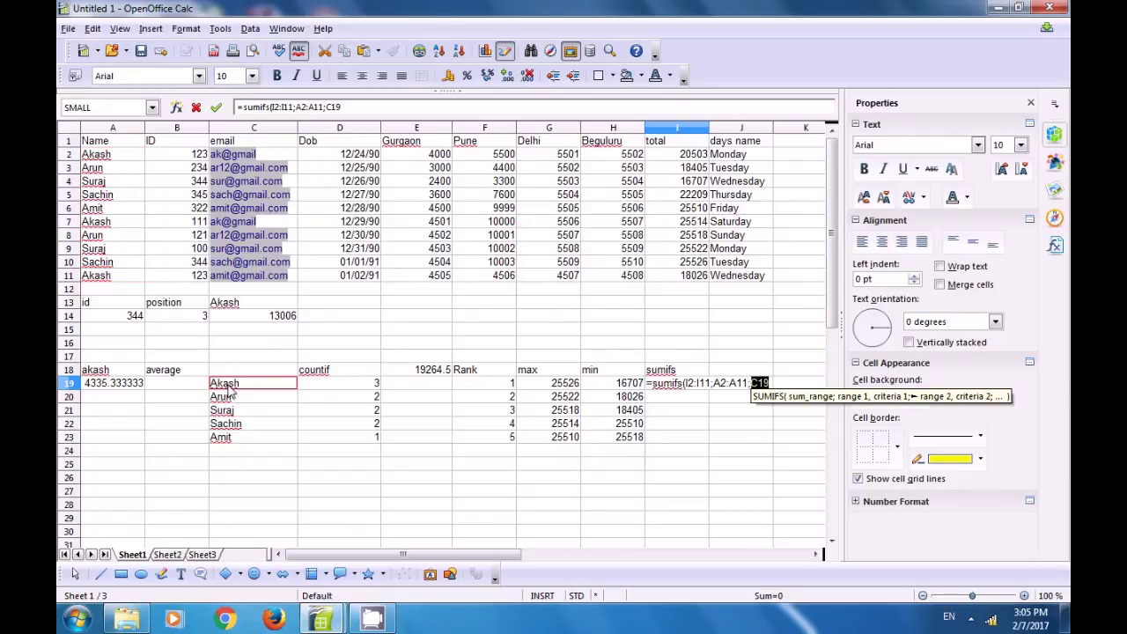
{"action": "type", "text": ";"}
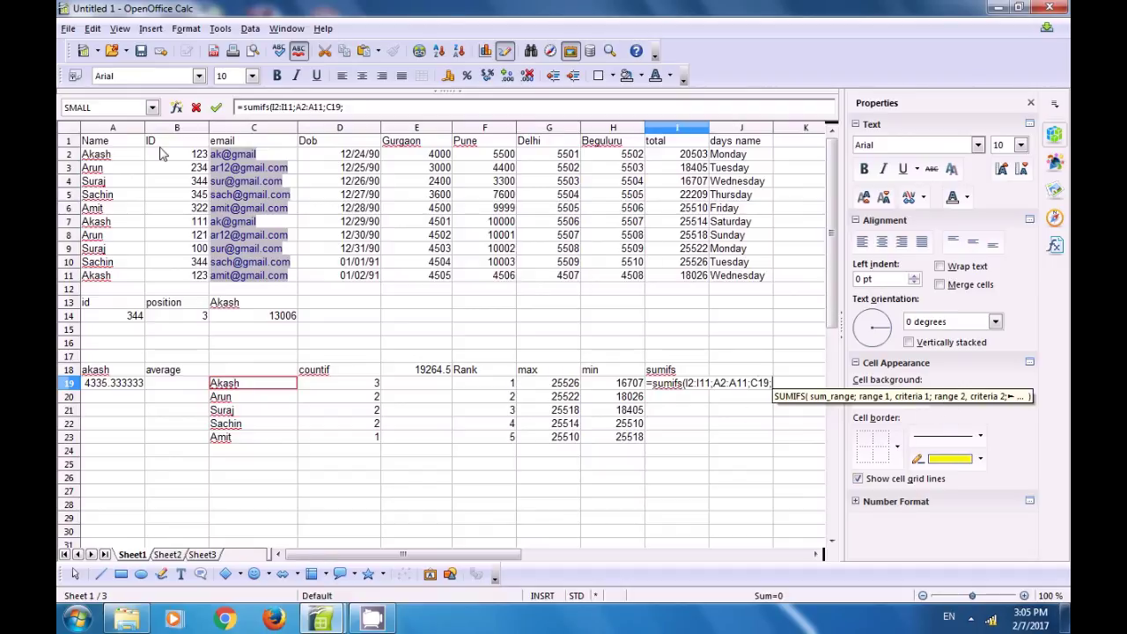
{"action": "left_click_drag", "start_coordinate": [179, 161], "coordinate": [193, 287]}
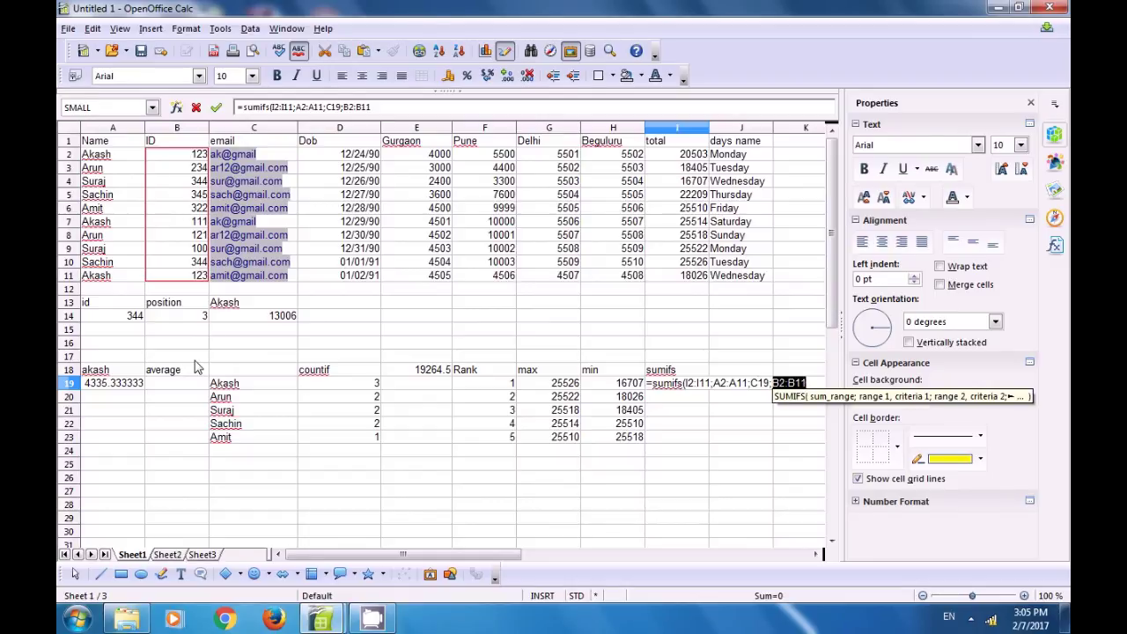
{"action": "type", "text": ";"}
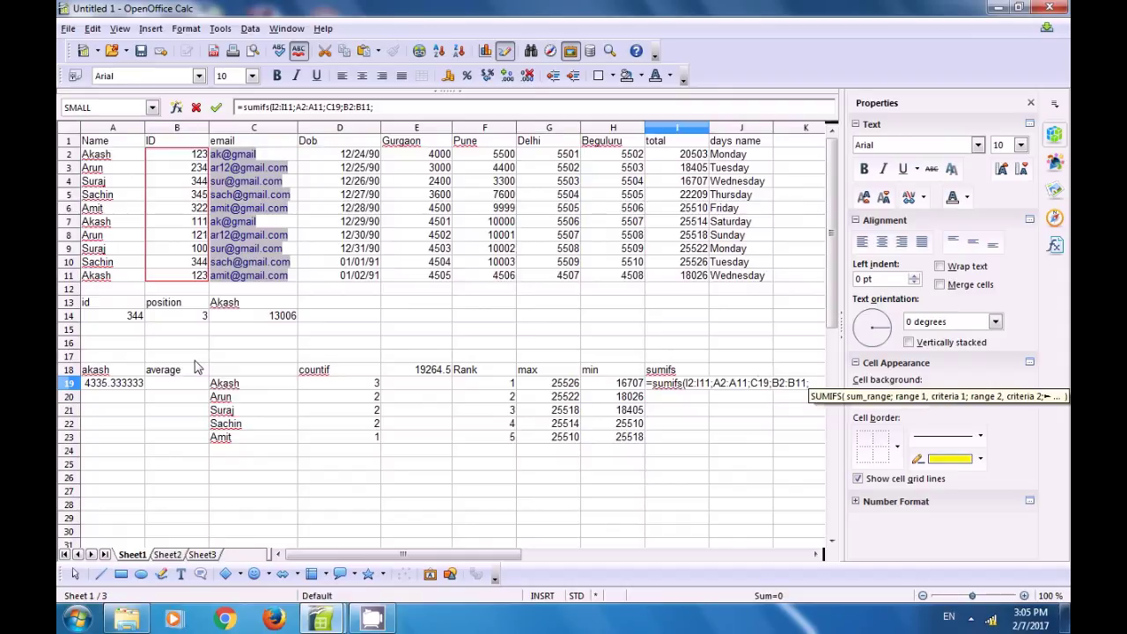
{"action": "left_click", "coordinate": [197, 158]}
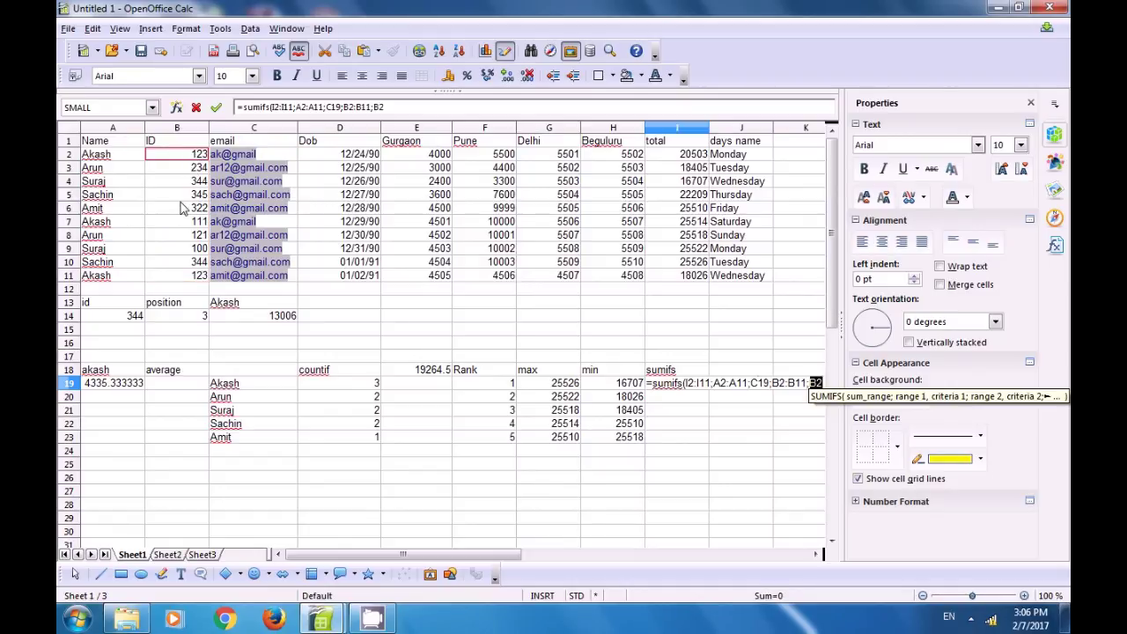
{"action": "type", "text": ")"}
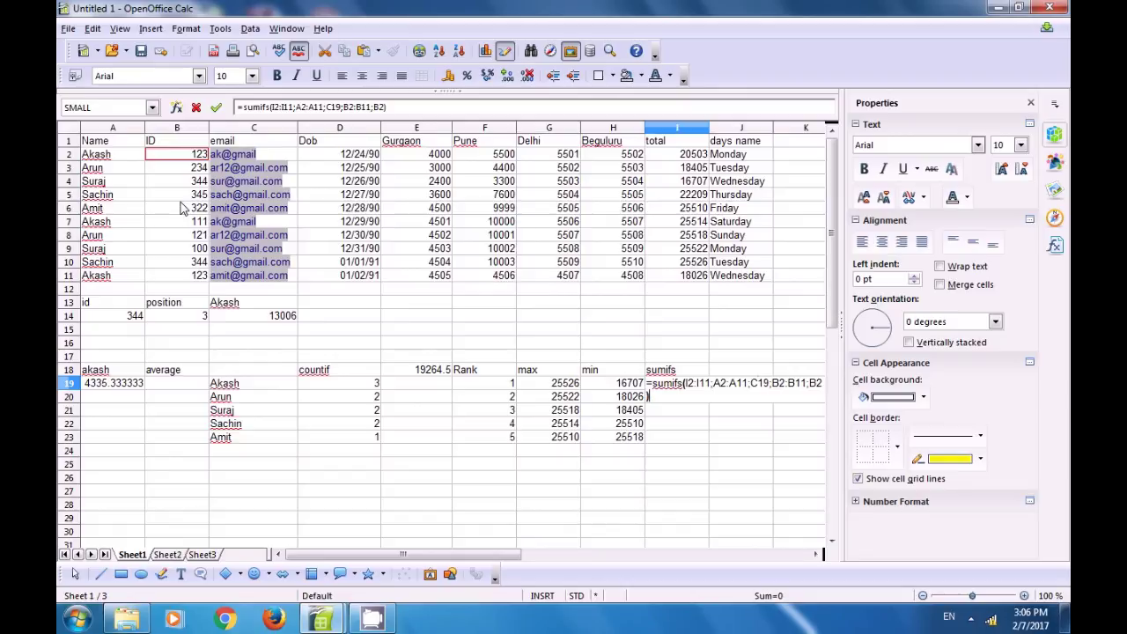
{"action": "key", "text": "Return"}
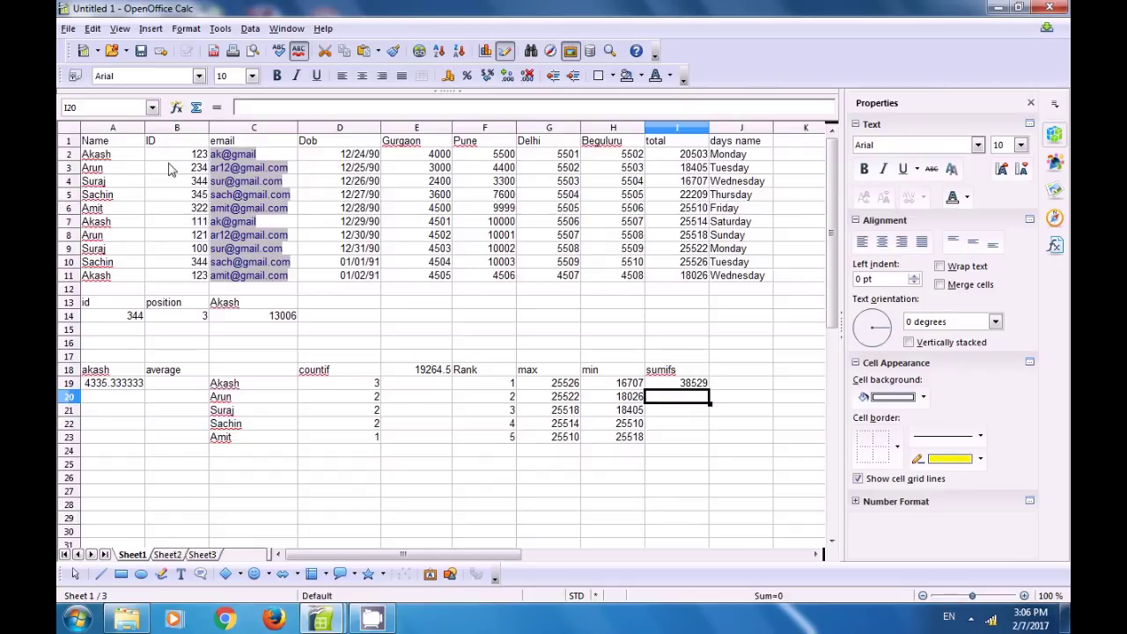
Check the name, ID and total entries in rows 2 and 11, and fill the SUMIFS formula from I19 down to I23.
{"action": "left_click", "coordinate": [116, 159]}
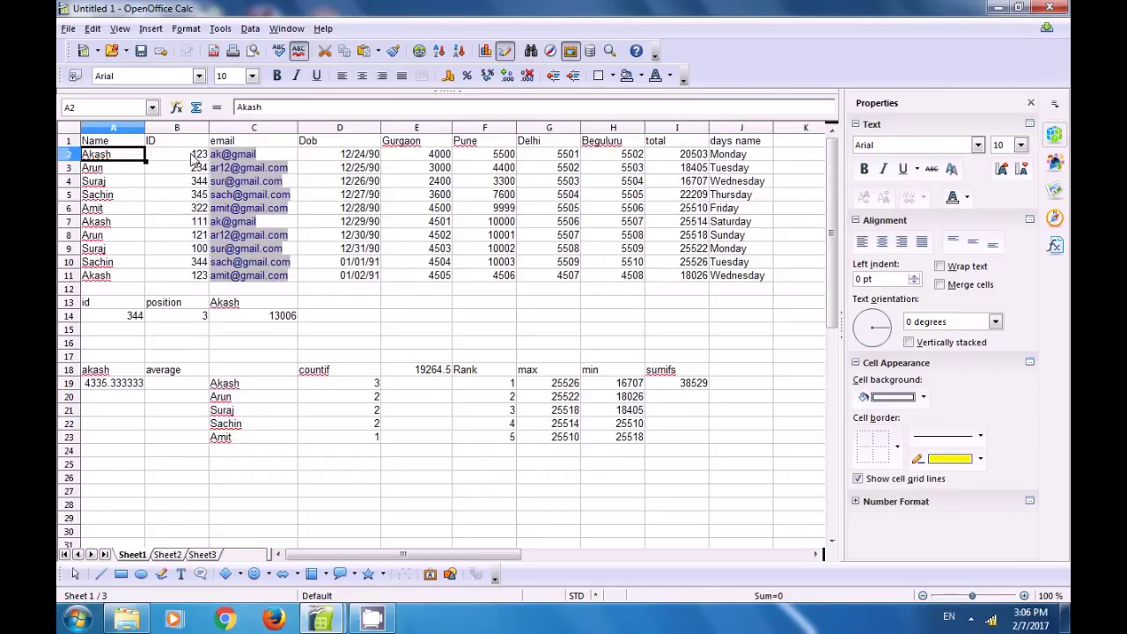
{"action": "left_click", "coordinate": [193, 157]}
{"action": "left_click", "coordinate": [201, 278]}
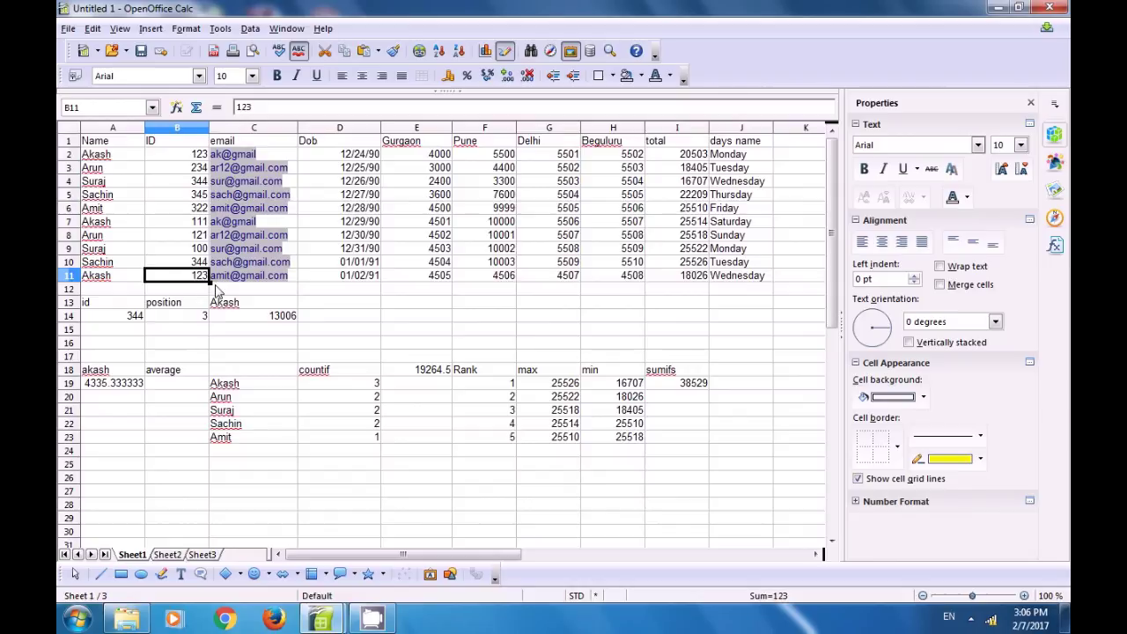
{"action": "left_click", "coordinate": [681, 278]}
{"action": "left_click", "coordinate": [680, 156]}
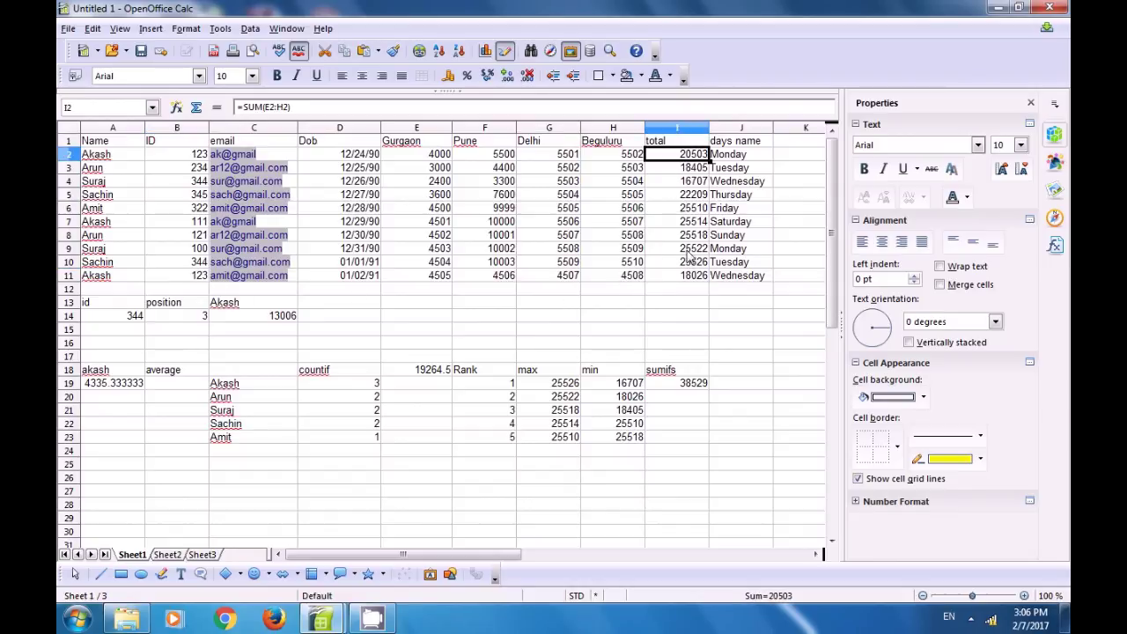
{"action": "left_click", "coordinate": [698, 385]}
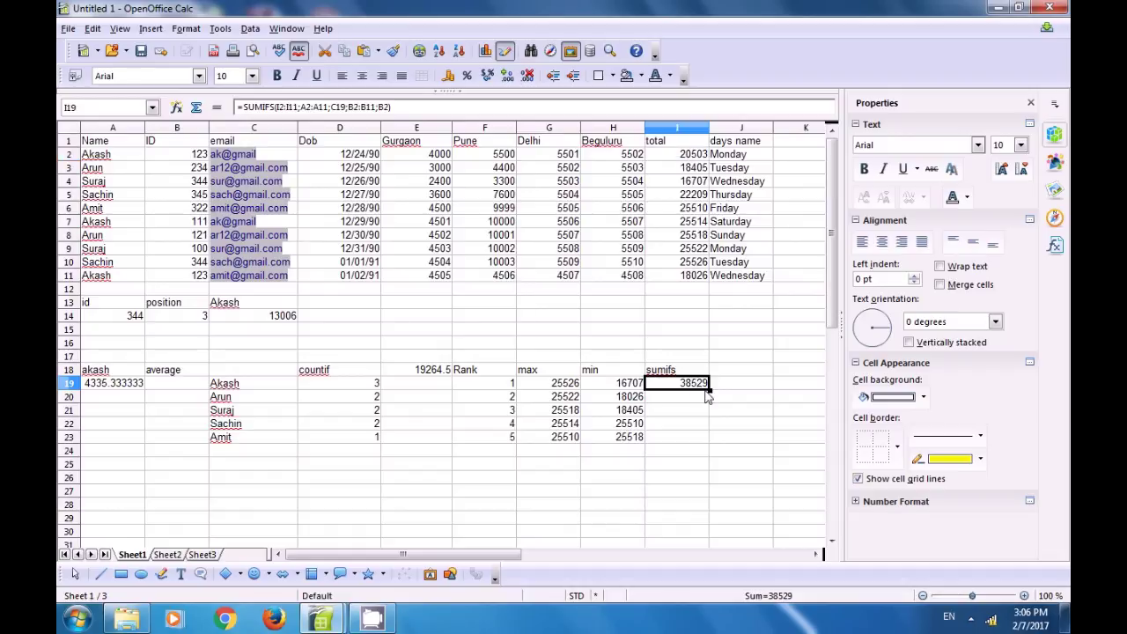
{"action": "left_click_drag", "start_coordinate": [709, 388], "coordinate": [709, 445]}
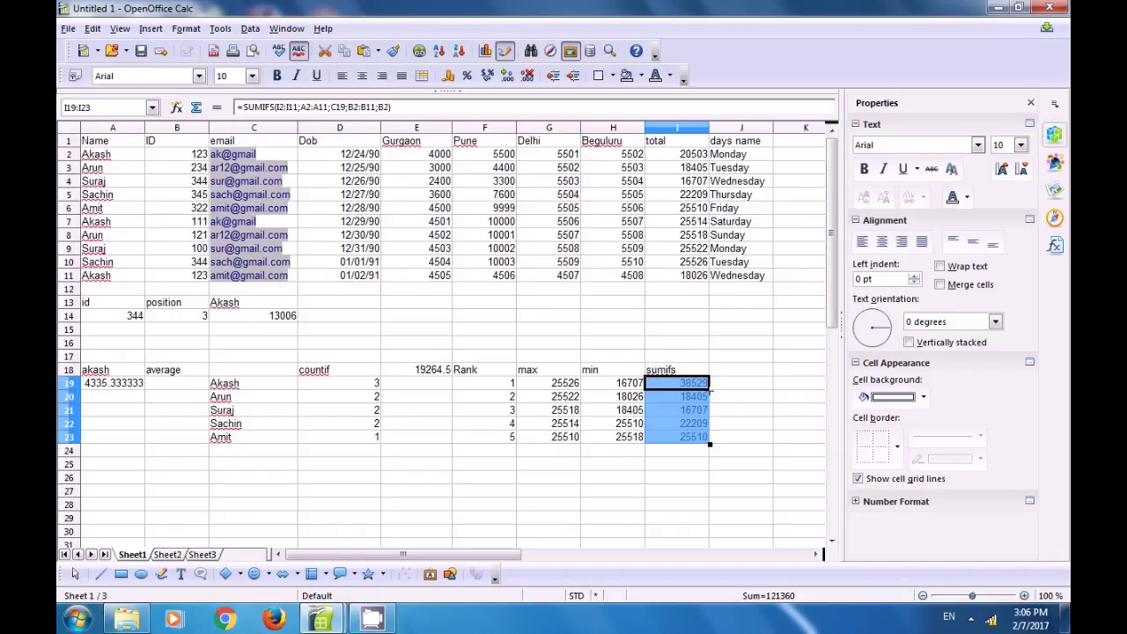
{"action": "left_click", "coordinate": [706, 478]}
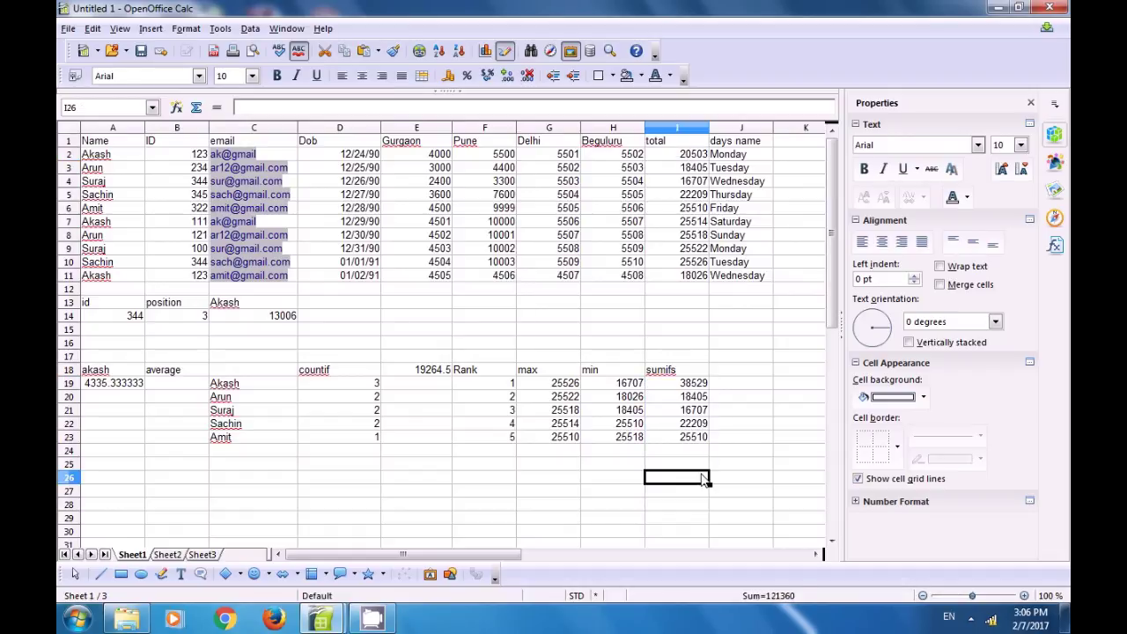
Compare the names in C20 to C22 with their SUMIFS formulas in column I and the source ID in B5.
{"action": "left_click", "coordinate": [221, 401]}
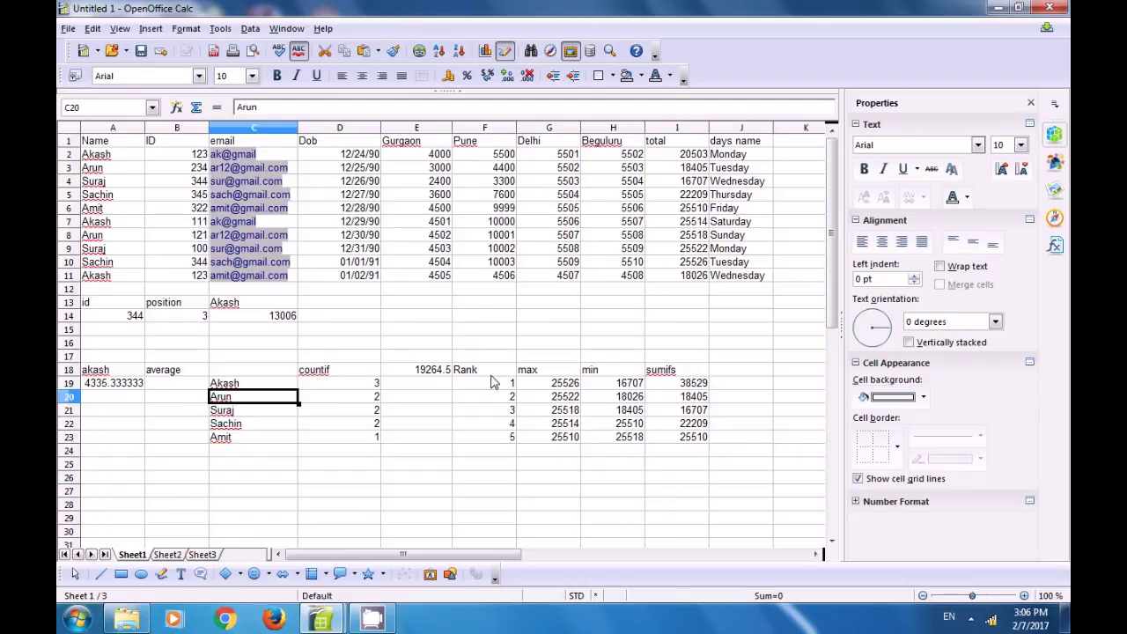
{"action": "left_click", "coordinate": [685, 401]}
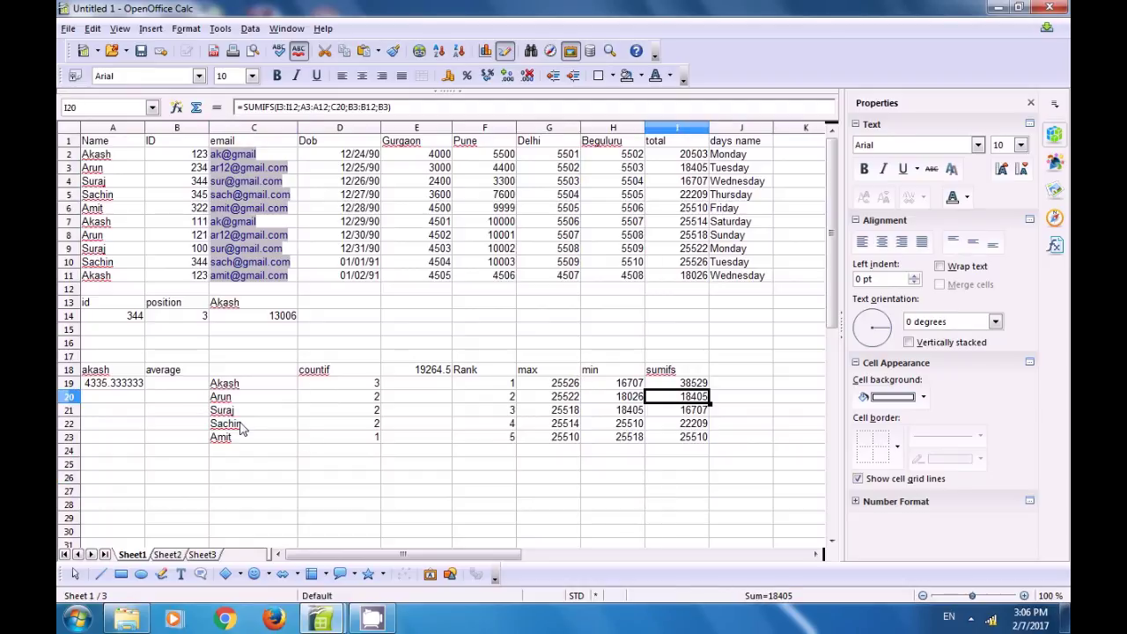
{"action": "left_click", "coordinate": [214, 411]}
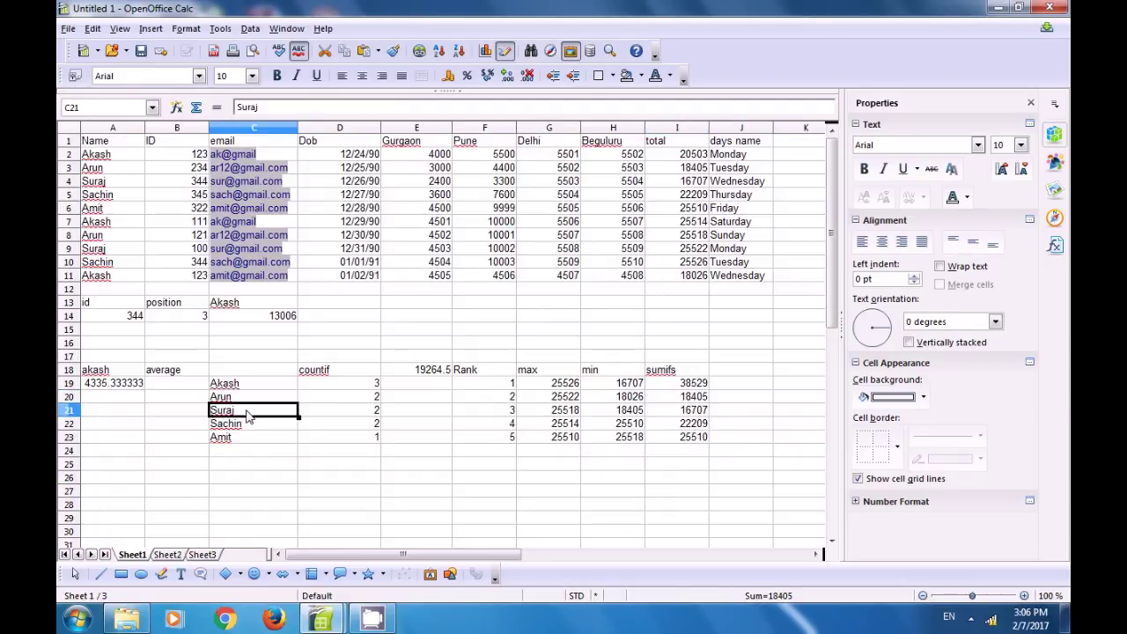
{"action": "left_click", "coordinate": [691, 410]}
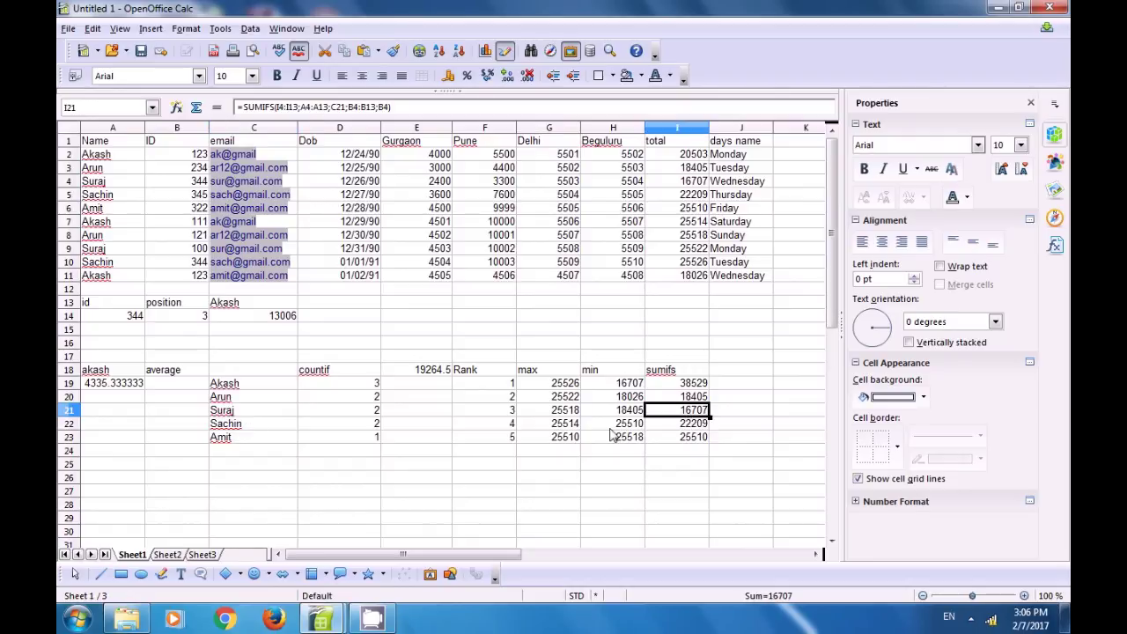
{"action": "left_click", "coordinate": [220, 427]}
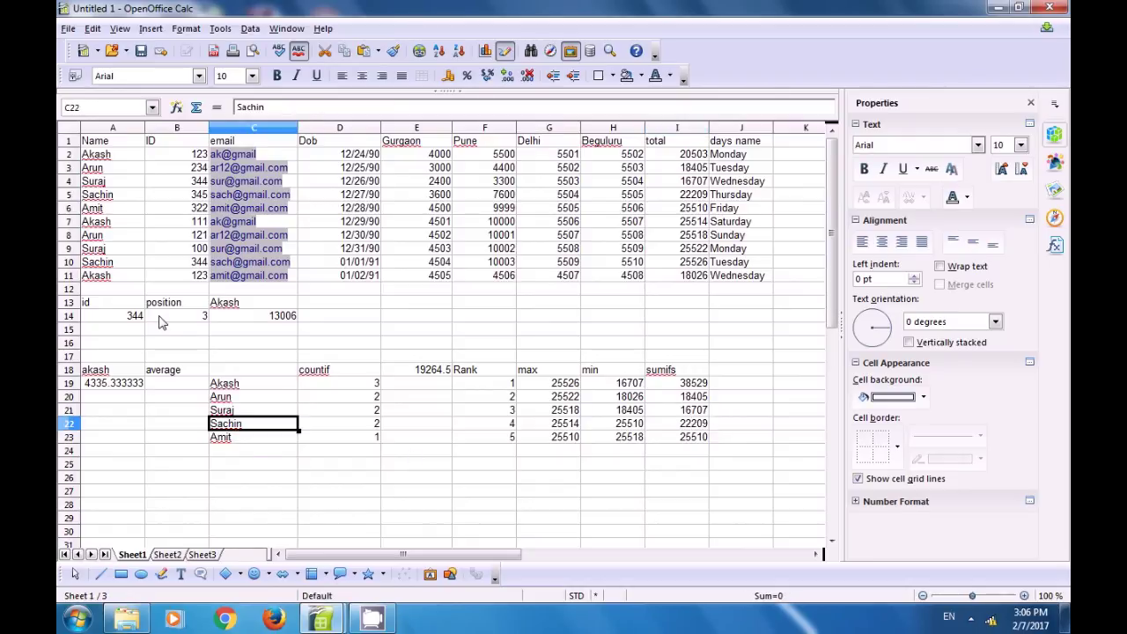
{"action": "left_click", "coordinate": [201, 195]}
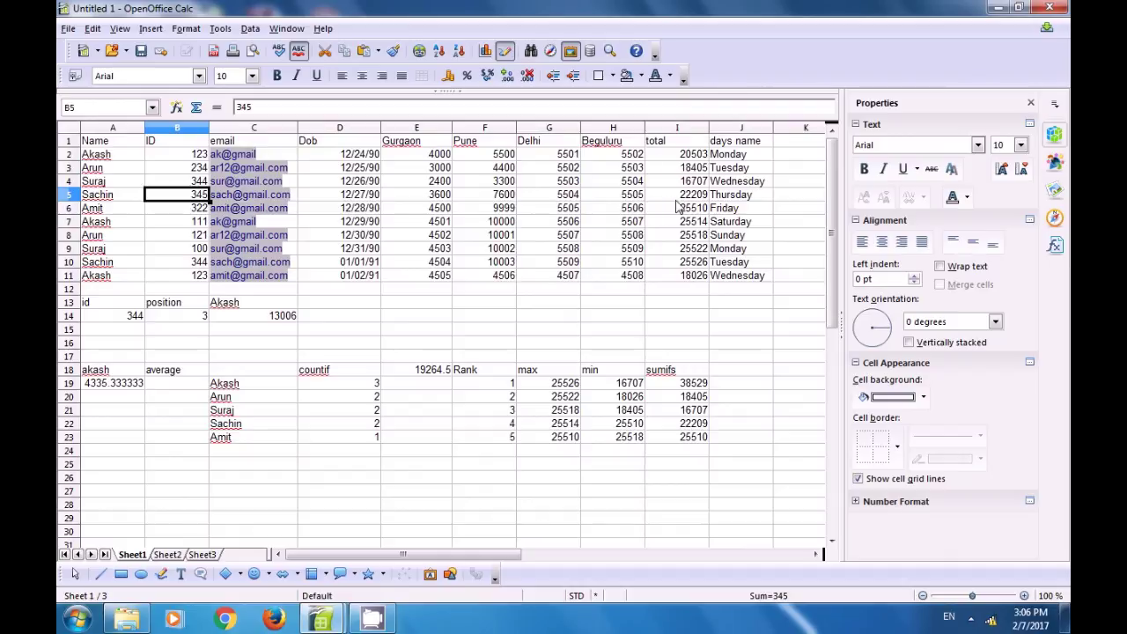
{"action": "left_click", "coordinate": [704, 423]}
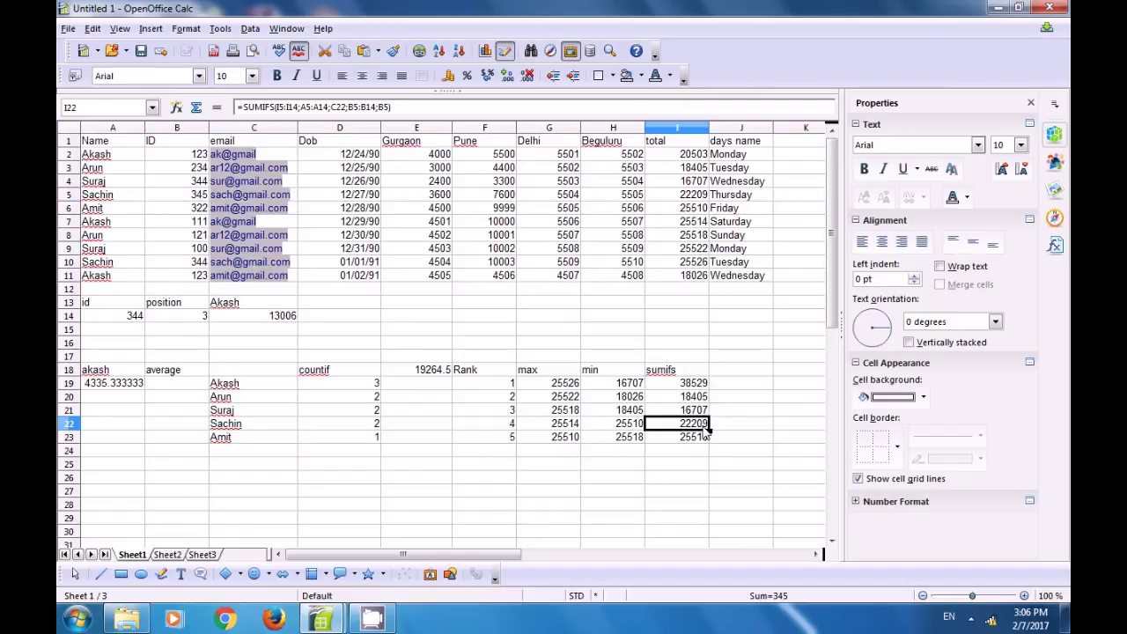
{"action": "left_click", "coordinate": [700, 450]}
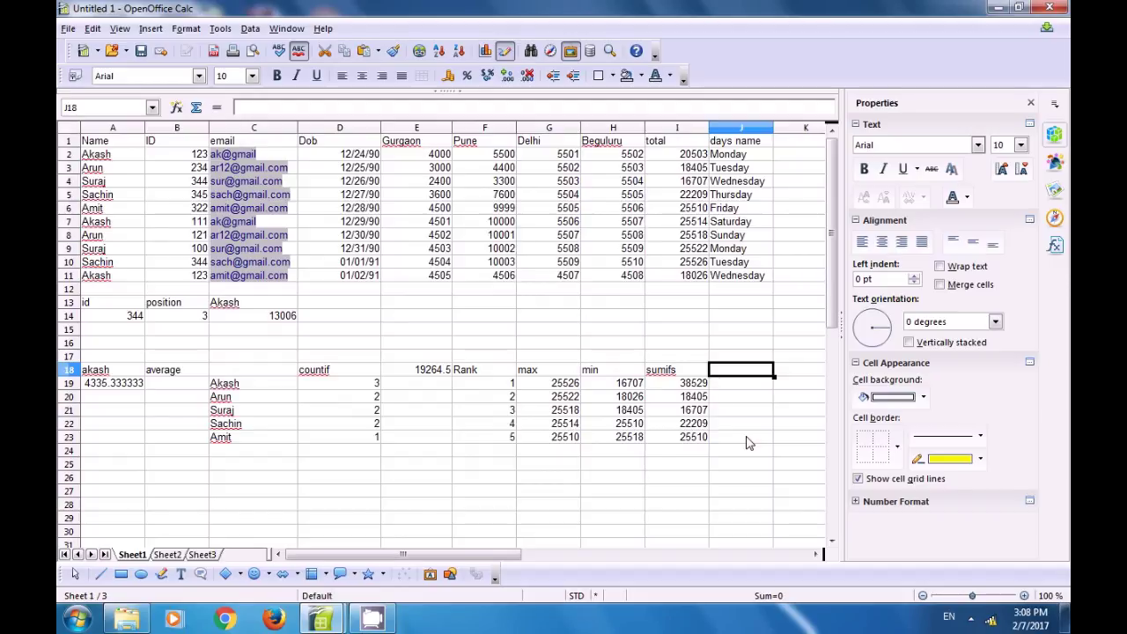
Enter the heading "countifs" in cell J18.
{"action": "type", "text": "count"}
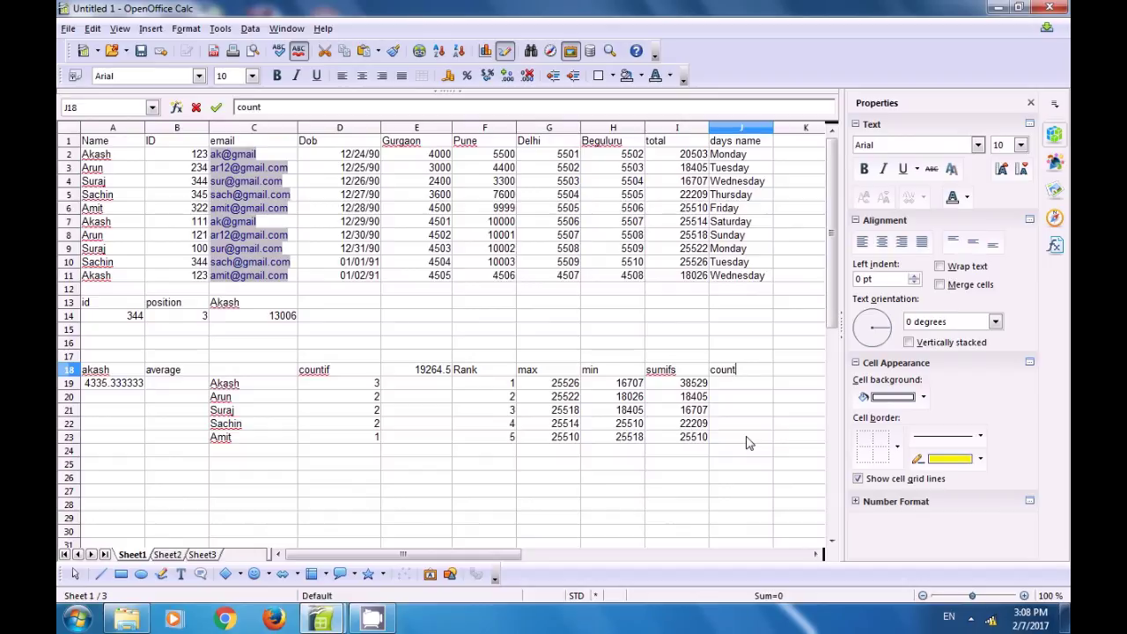
{"action": "type", "text": "ifs"}
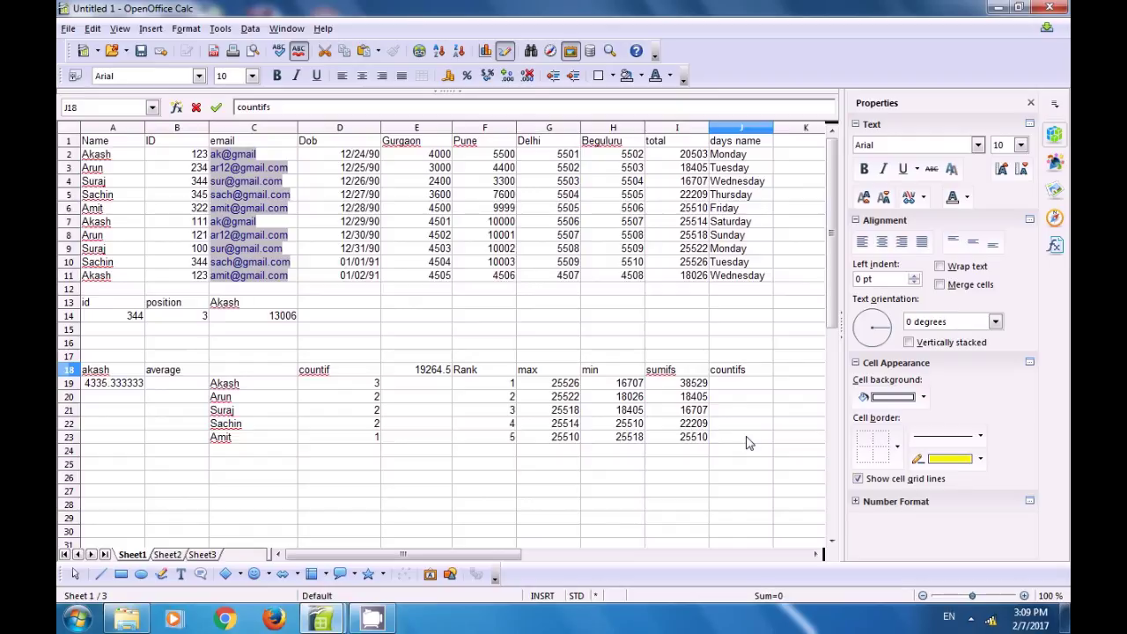
{"action": "left_click", "coordinate": [741, 390]}
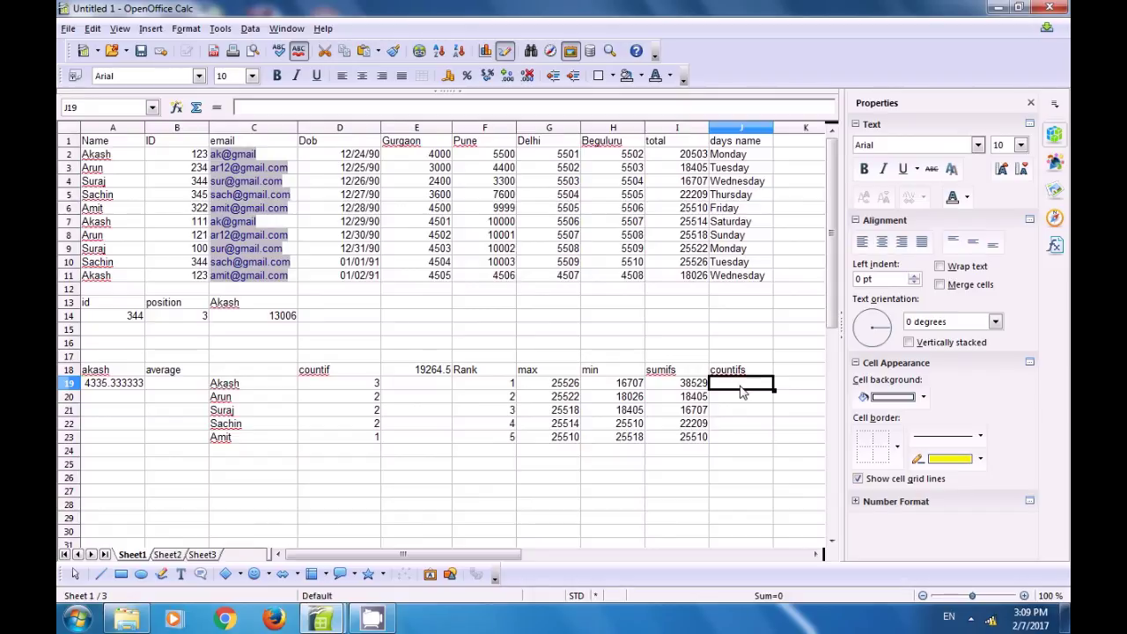
Enter the formula =COUNTIFS(A2:A11;C19;B2:B11;B2) in J19 to count the rows matching both the name and the ID.
{"action": "type", "text": "="}
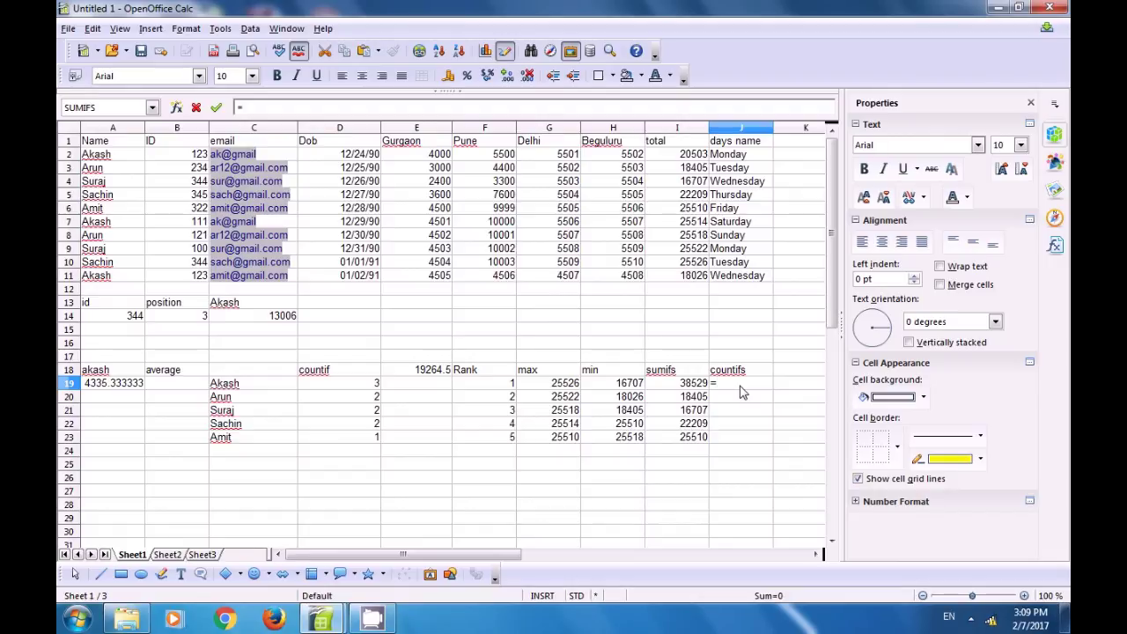
{"action": "type", "text": "count"}
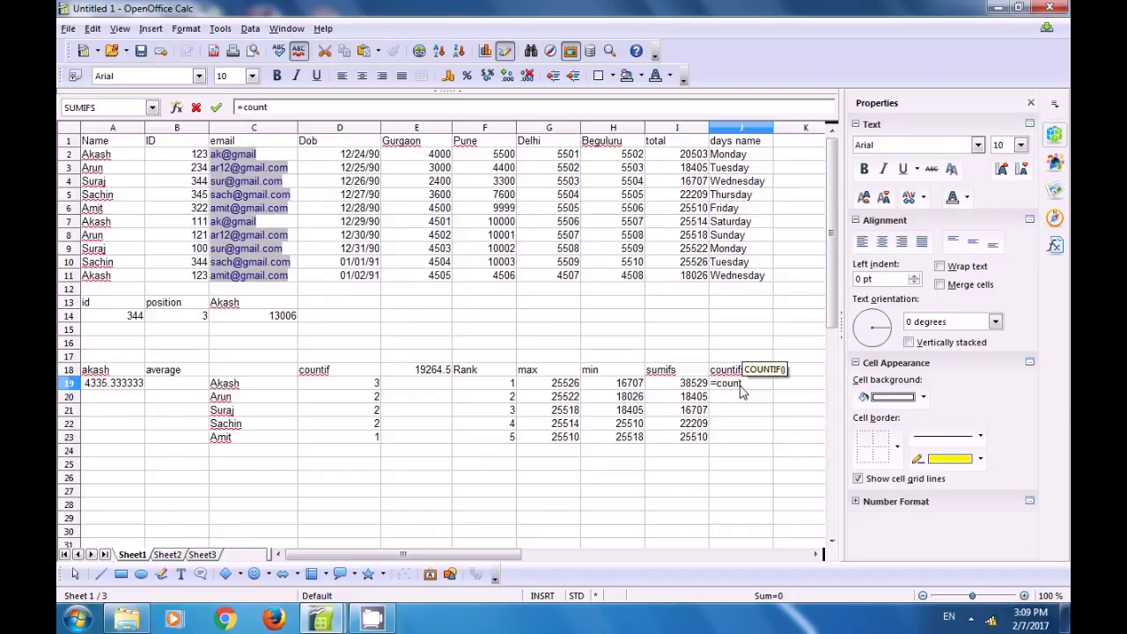
{"action": "type", "text": "ifs"}
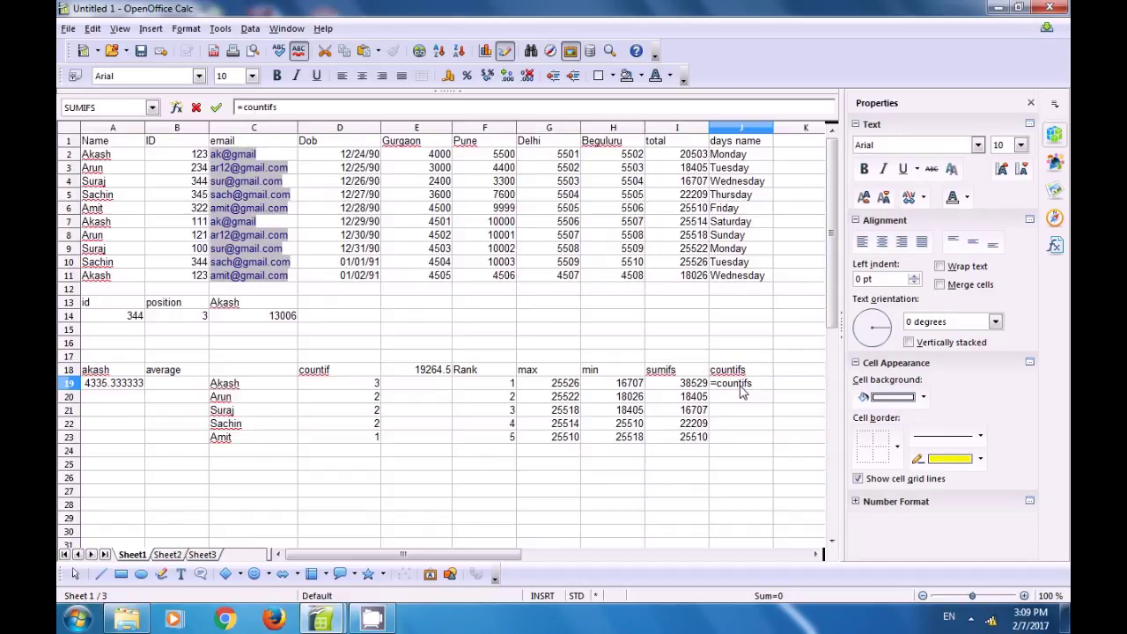
{"action": "type", "text": "("}
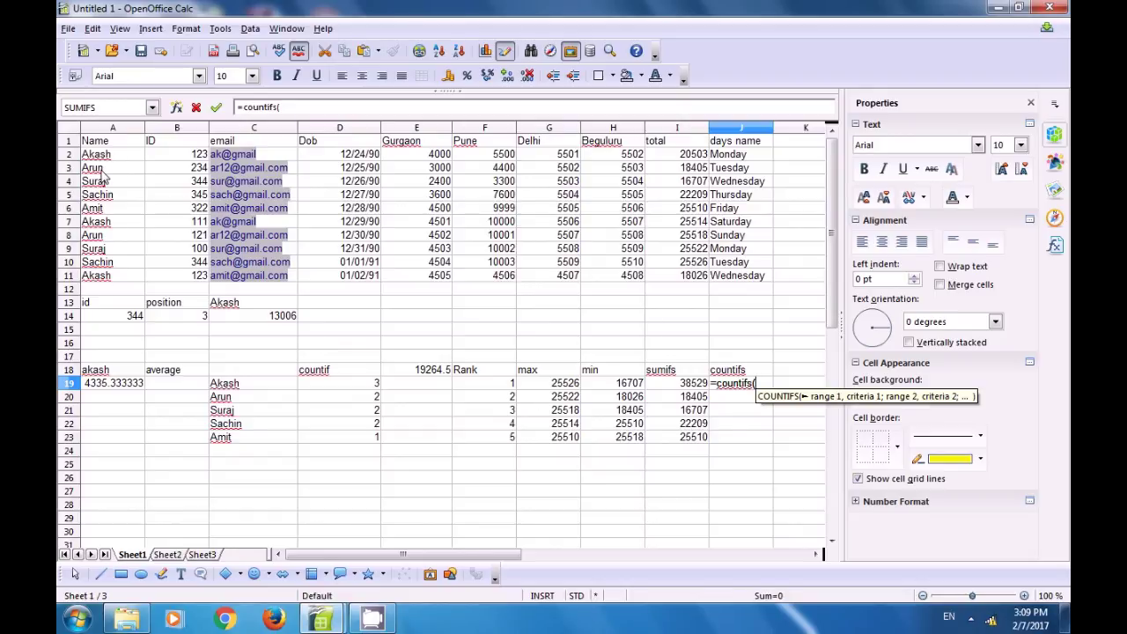
{"action": "left_click_drag", "start_coordinate": [96, 155], "coordinate": [96, 278]}
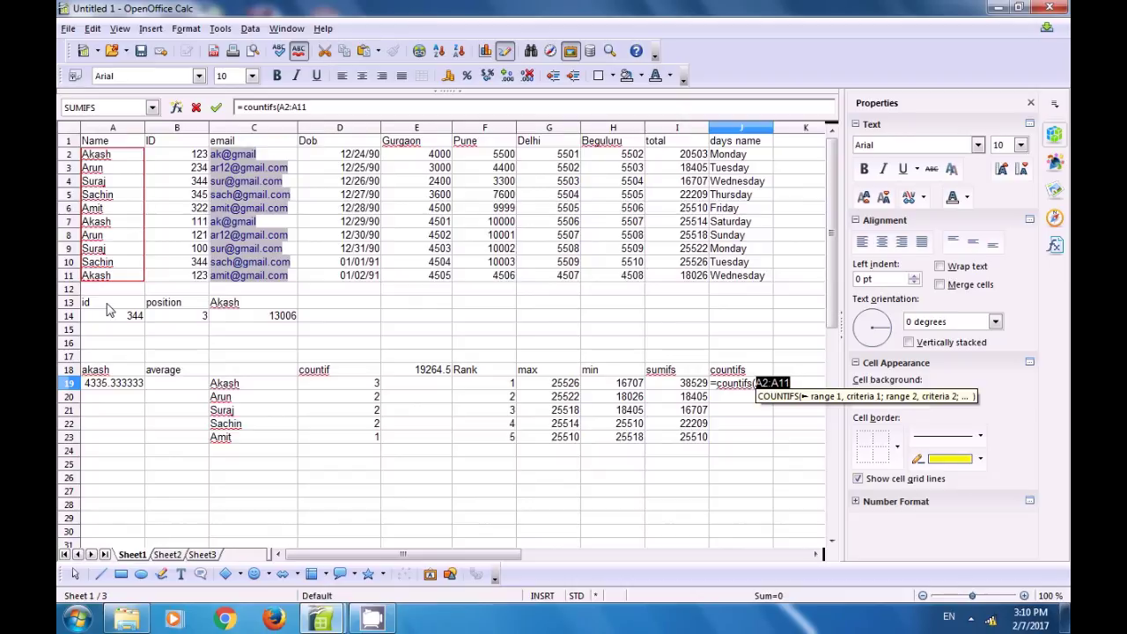
{"action": "type", "text": ";"}
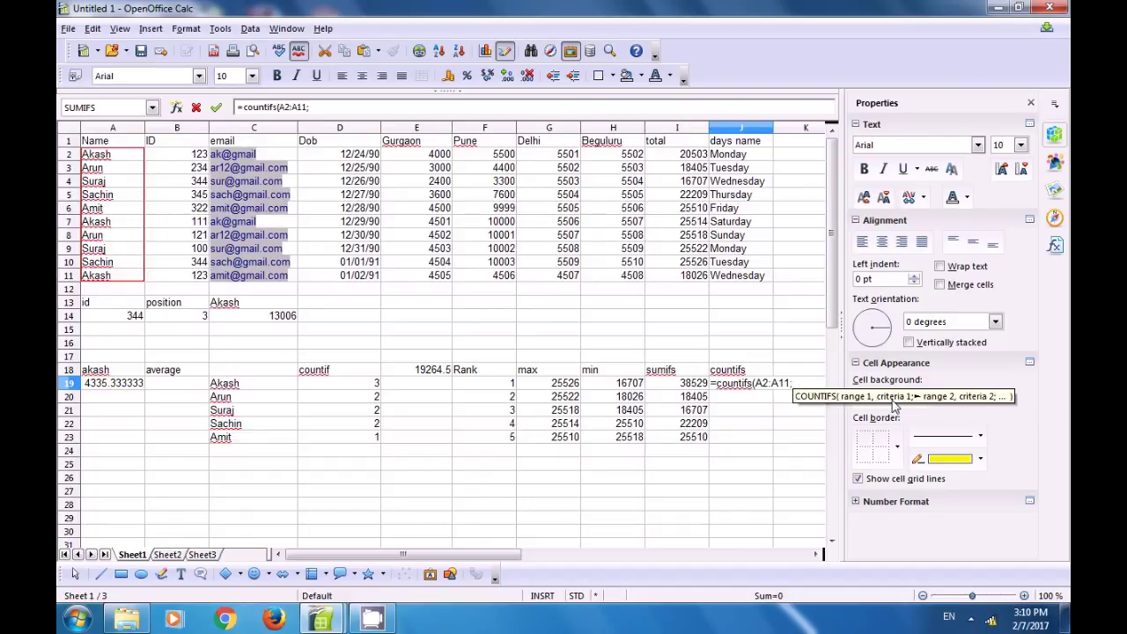
{"action": "left_click", "coordinate": [230, 389]}
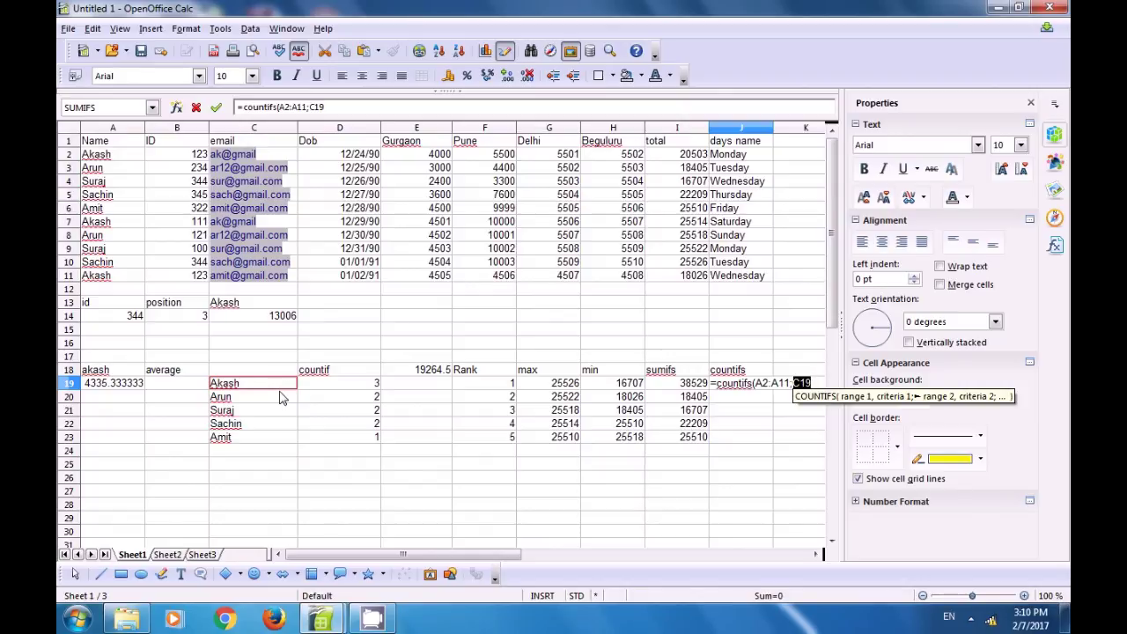
{"action": "type", "text": ";"}
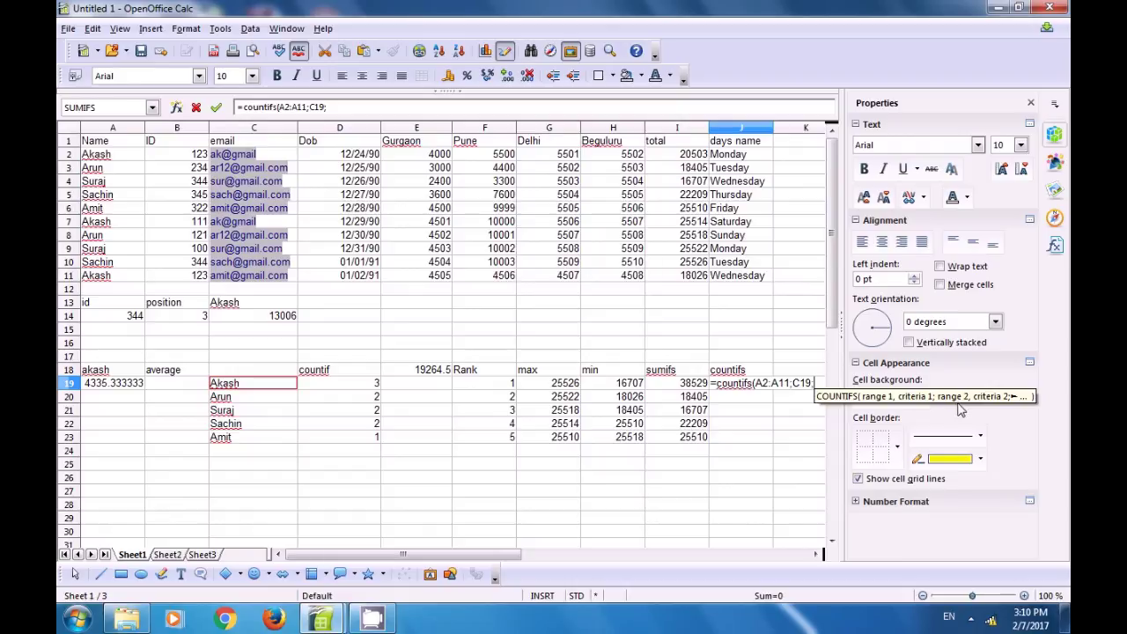
{"action": "left_click_drag", "start_coordinate": [191, 155], "coordinate": [197, 283]}
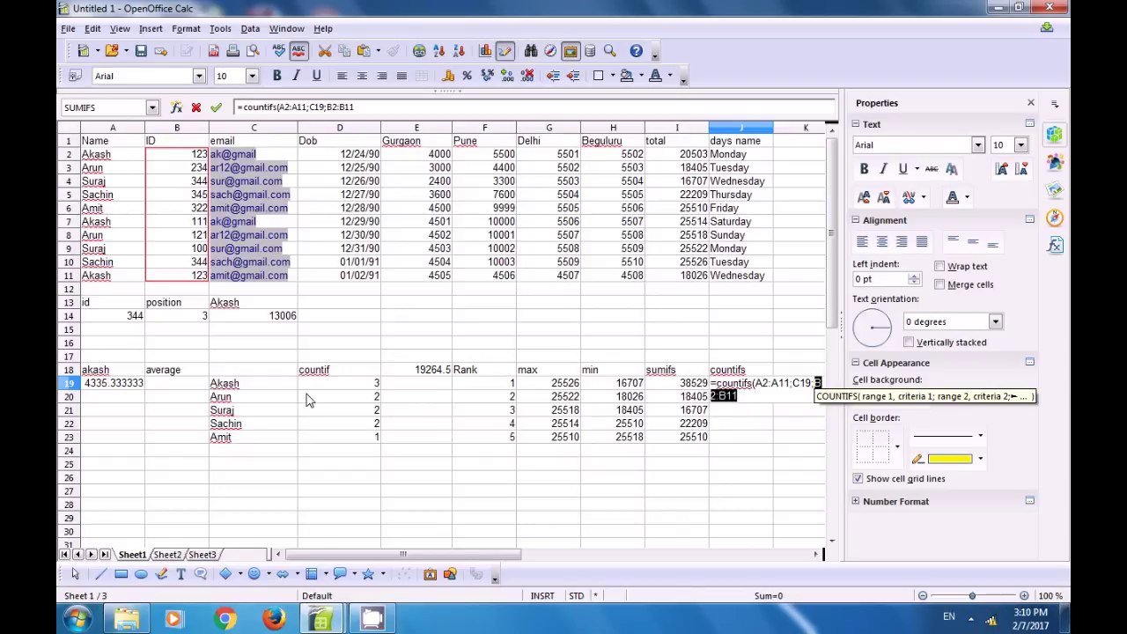
{"action": "type", "text": ";"}
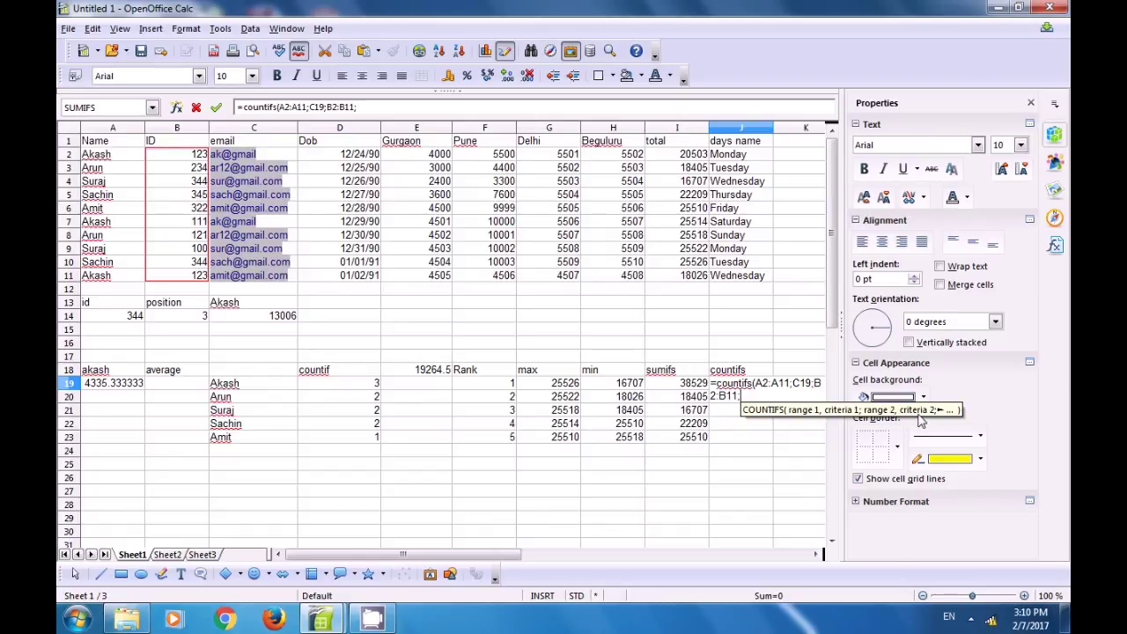
{"action": "left_click", "coordinate": [186, 159]}
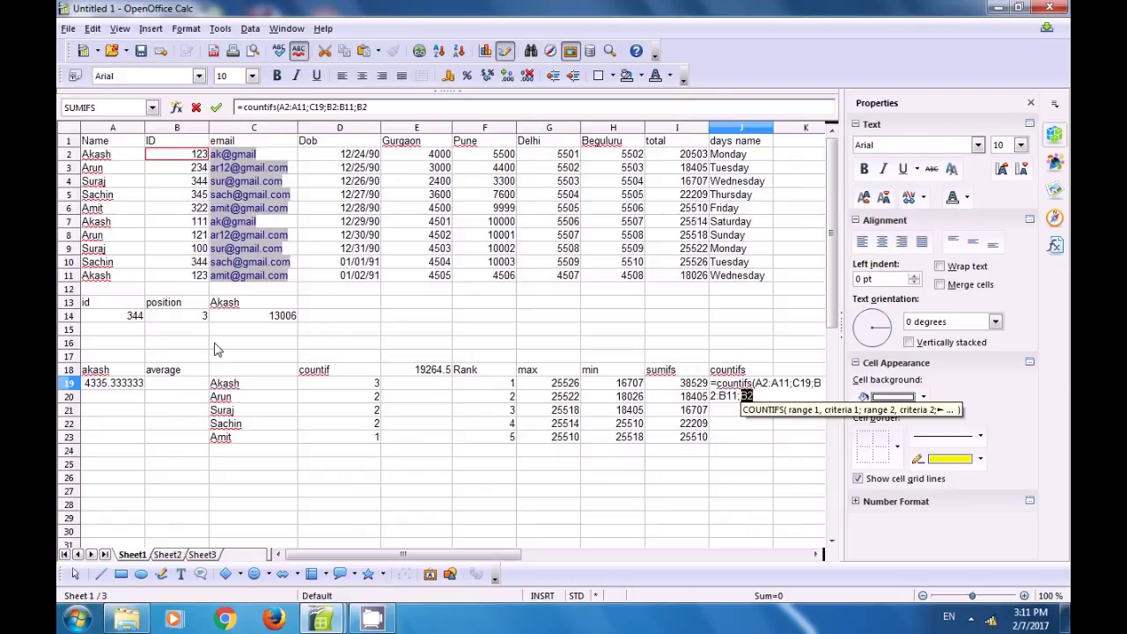
{"action": "type", "text": ")"}
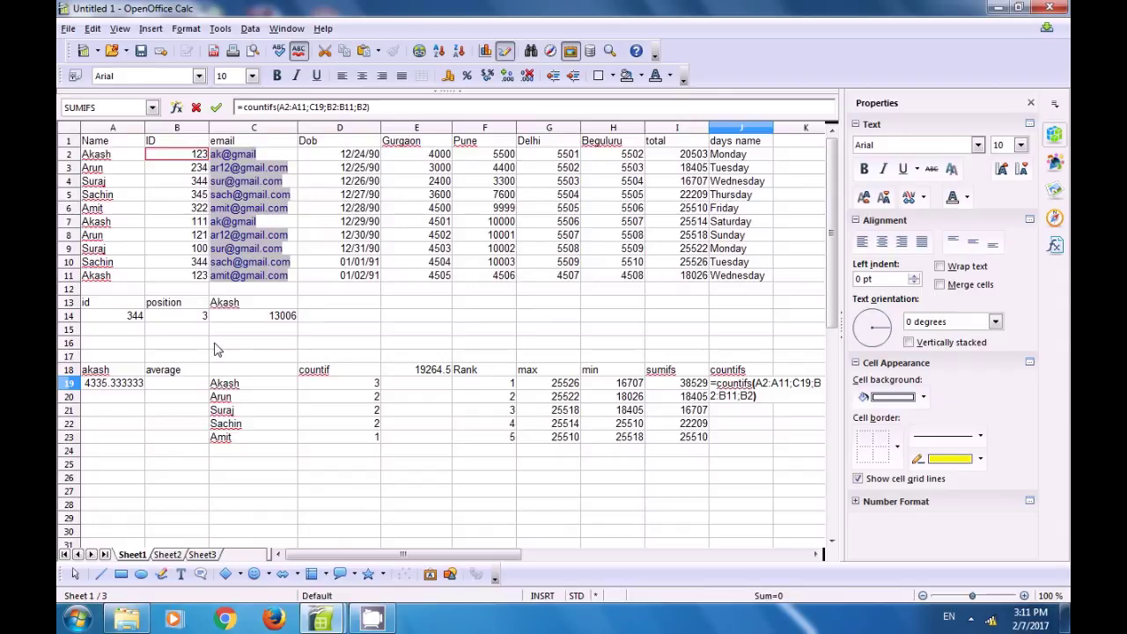
{"action": "key", "text": "Return"}
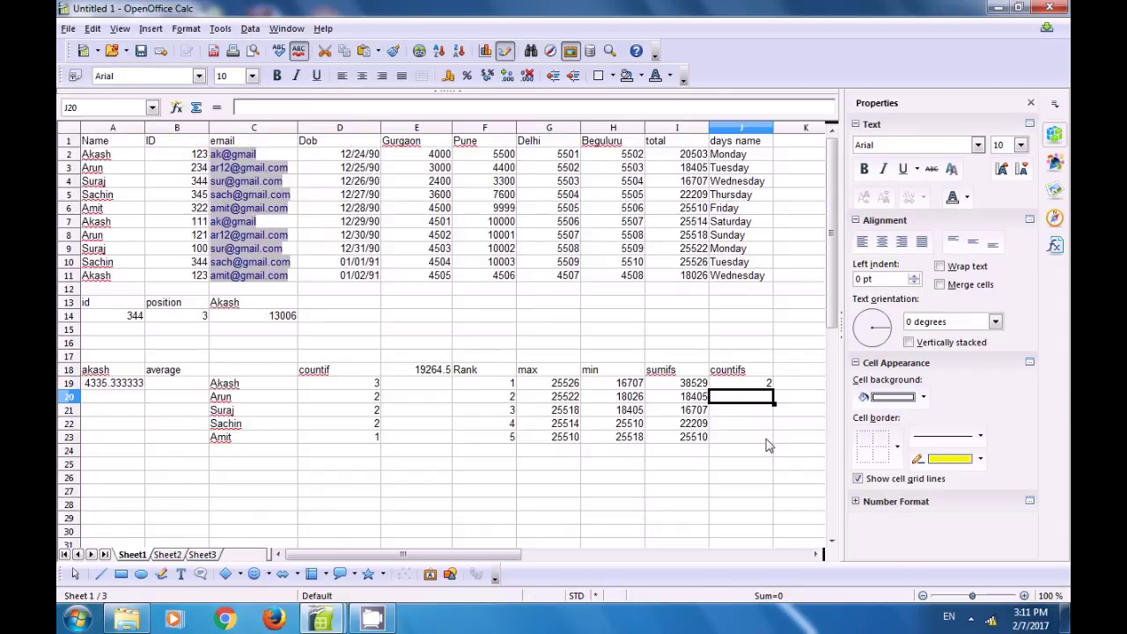
Check the COUNTIFS result in J19 against the name in C19 and the name and ID entries in rows 2 and 11.
{"action": "left_click", "coordinate": [767, 385]}
{"action": "left_click", "coordinate": [224, 389]}
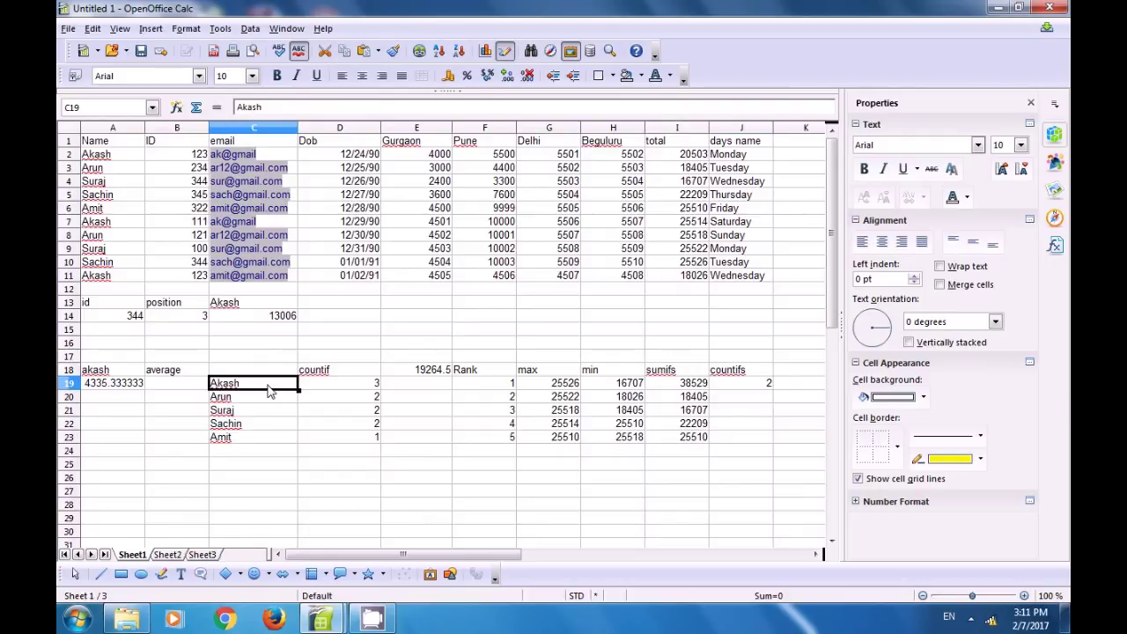
{"action": "left_click", "coordinate": [94, 156]}
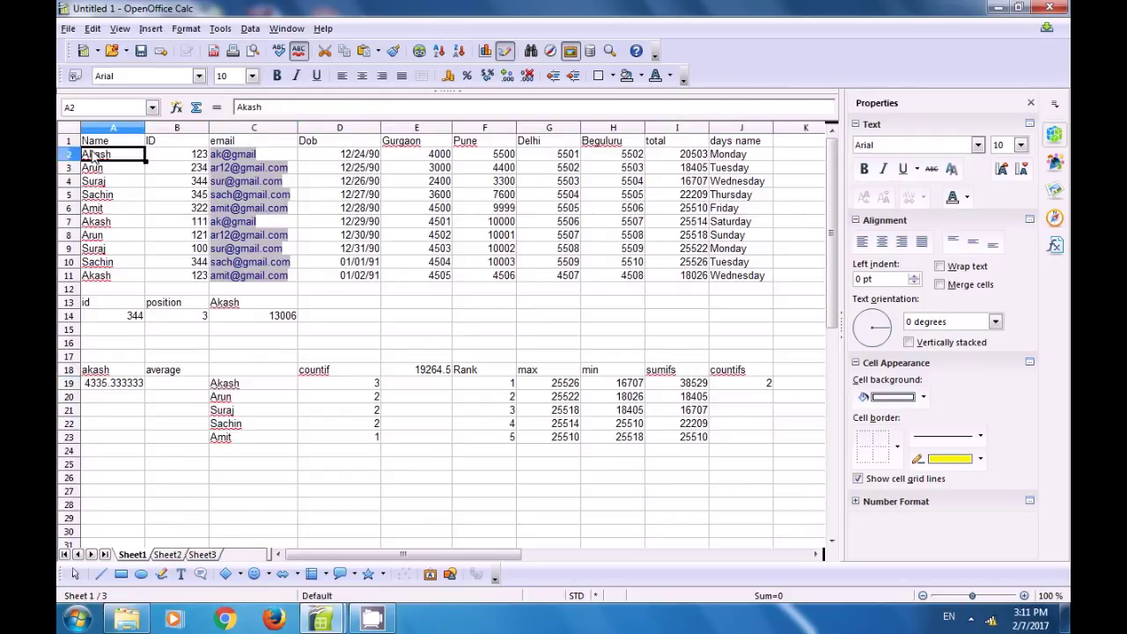
{"action": "left_click", "coordinate": [172, 156]}
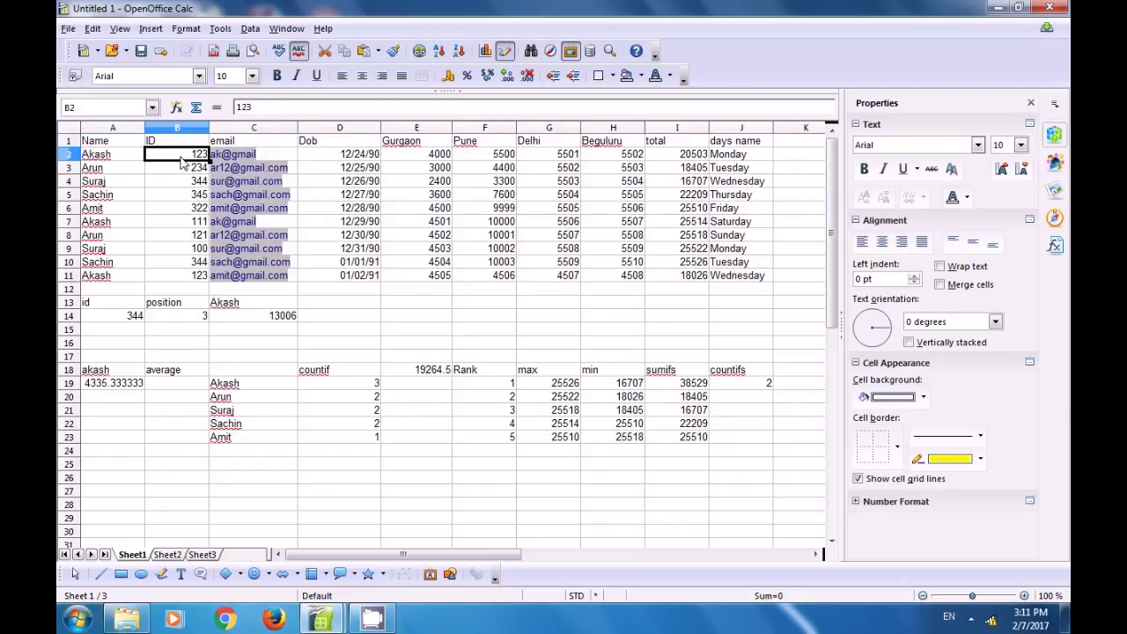
{"action": "left_click", "coordinate": [100, 279]}
{"action": "left_click", "coordinate": [204, 279]}
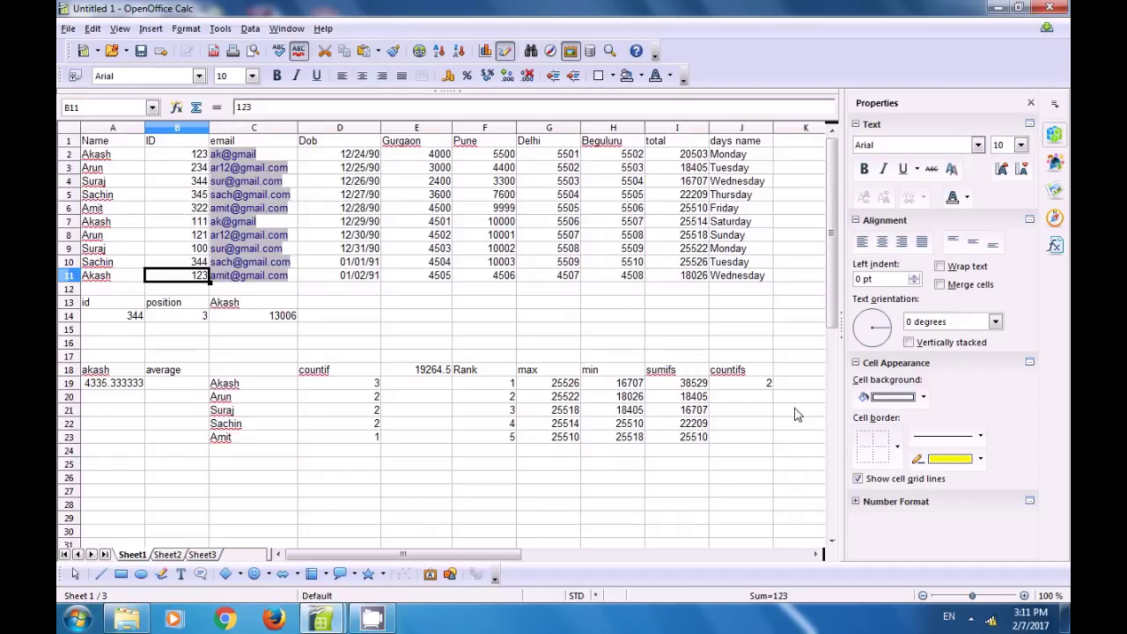
Fill the COUNTIFS formula from J19 down to J23 and compare the name in C20 with the entries in A3 and A6.
{"action": "left_click", "coordinate": [754, 387]}
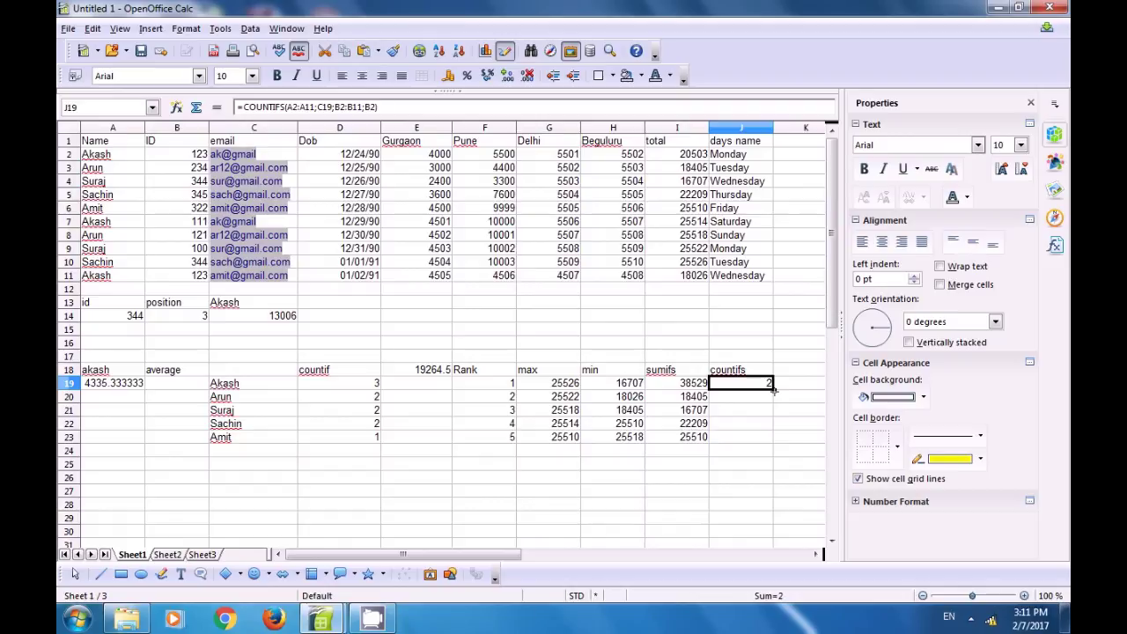
{"action": "left_click_drag", "start_coordinate": [773, 390], "coordinate": [774, 440]}
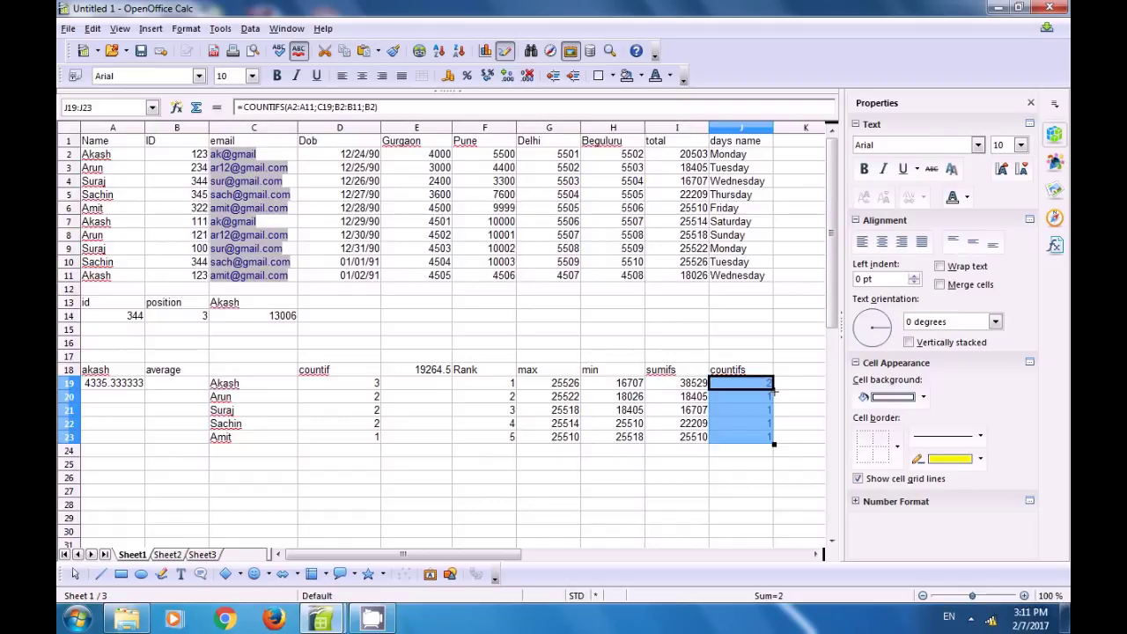
{"action": "left_click", "coordinate": [764, 480]}
{"action": "left_click", "coordinate": [227, 398]}
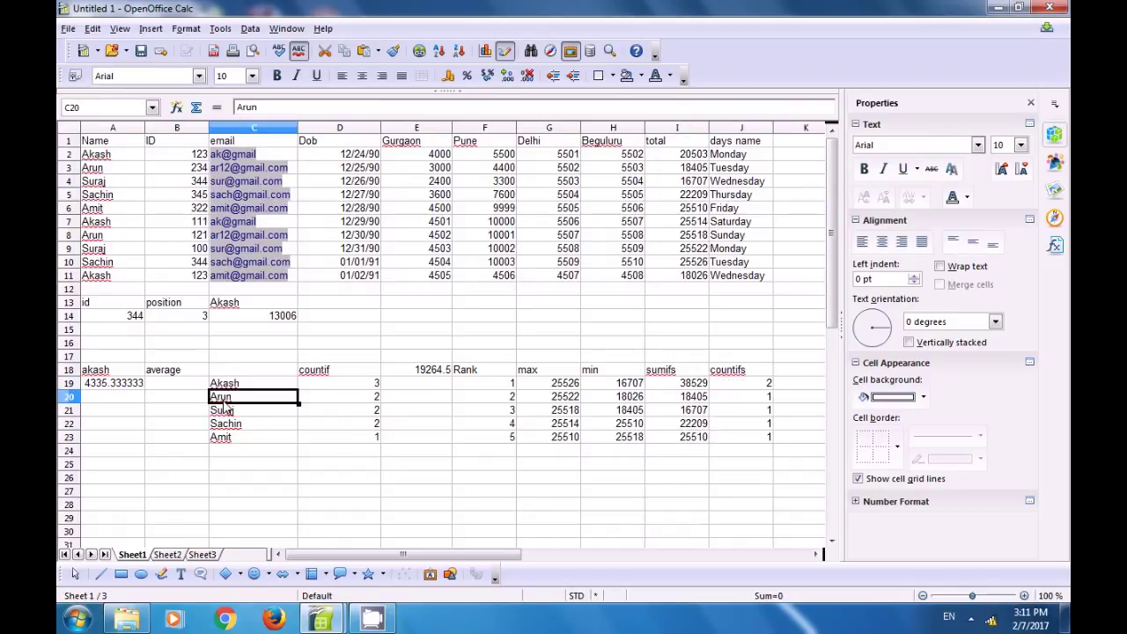
{"action": "left_click", "coordinate": [91, 170]}
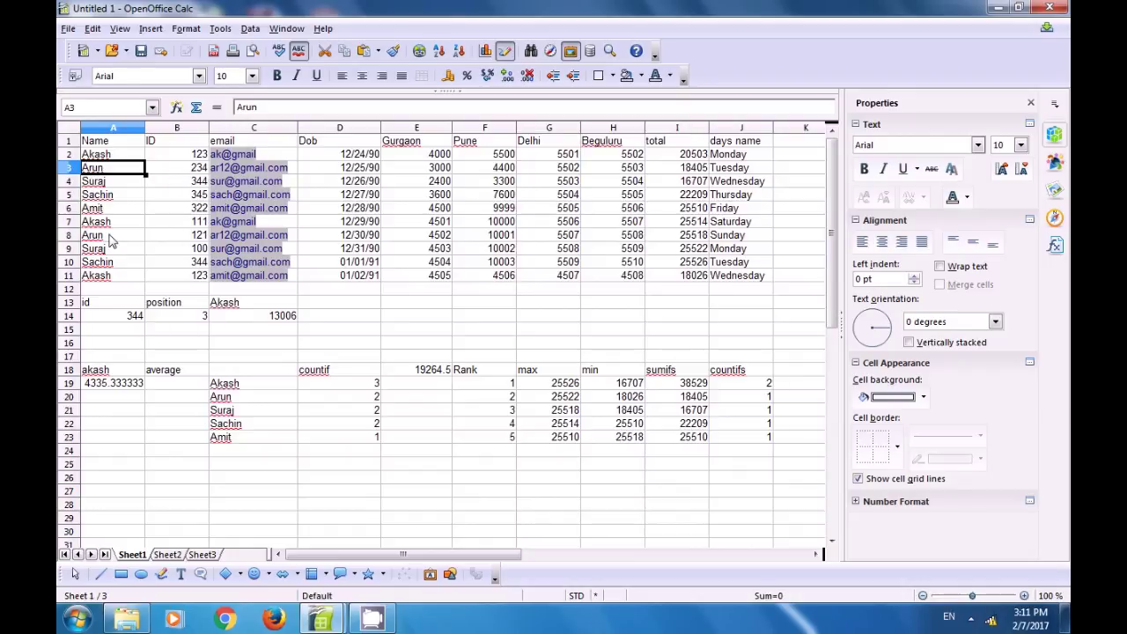
{"action": "left_click", "coordinate": [93, 211]}
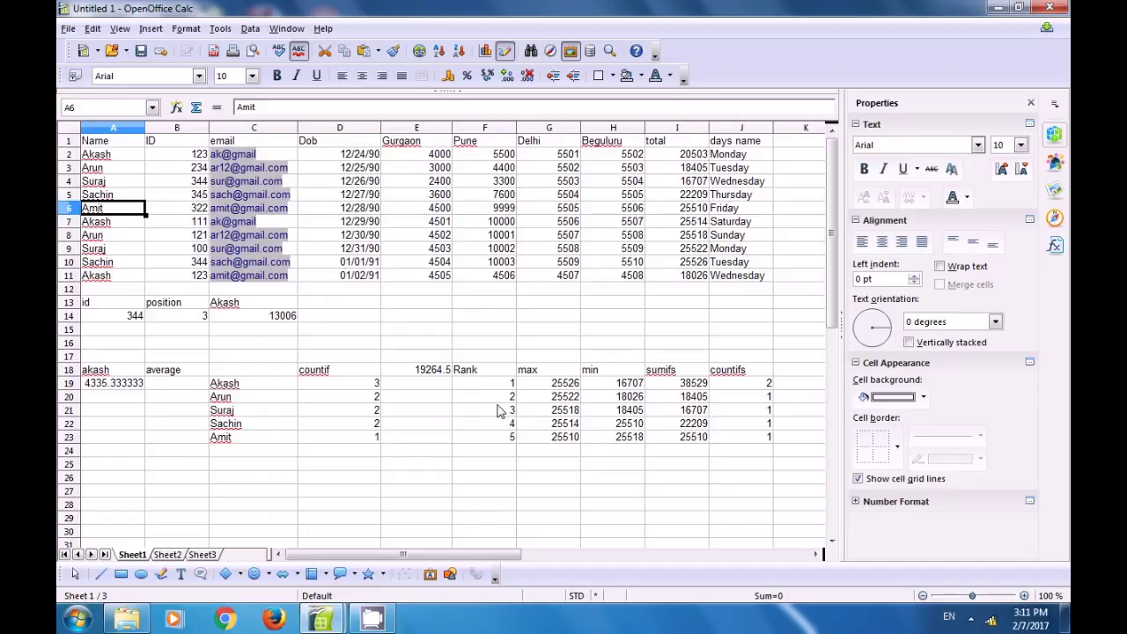
{"action": "left_click", "coordinate": [550, 489]}
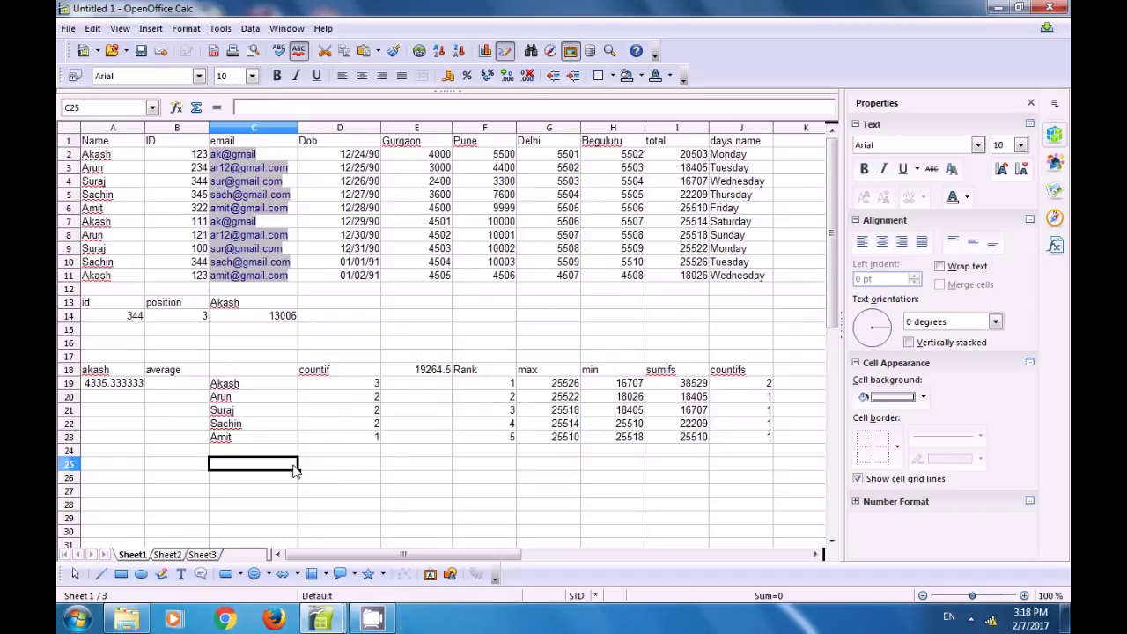
Draw a cube shape about 3.84 by 0.75 inches below the summary table, from column D to column H at rows 25 to 28.
{"action": "left_click", "coordinate": [240, 574]}
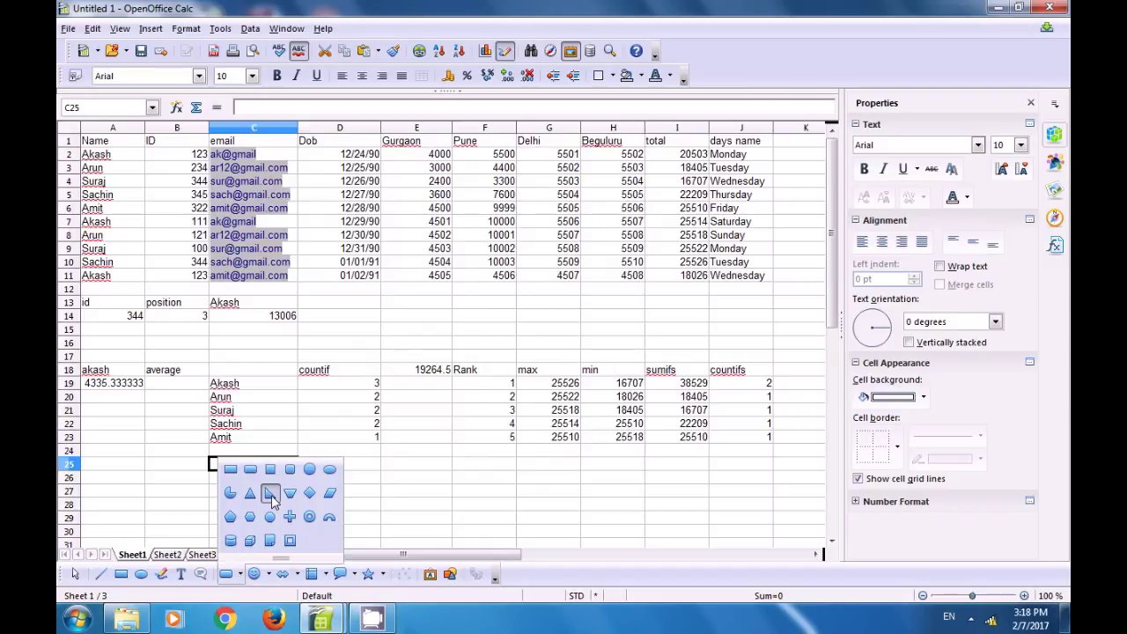
{"action": "left_click", "coordinate": [251, 540]}
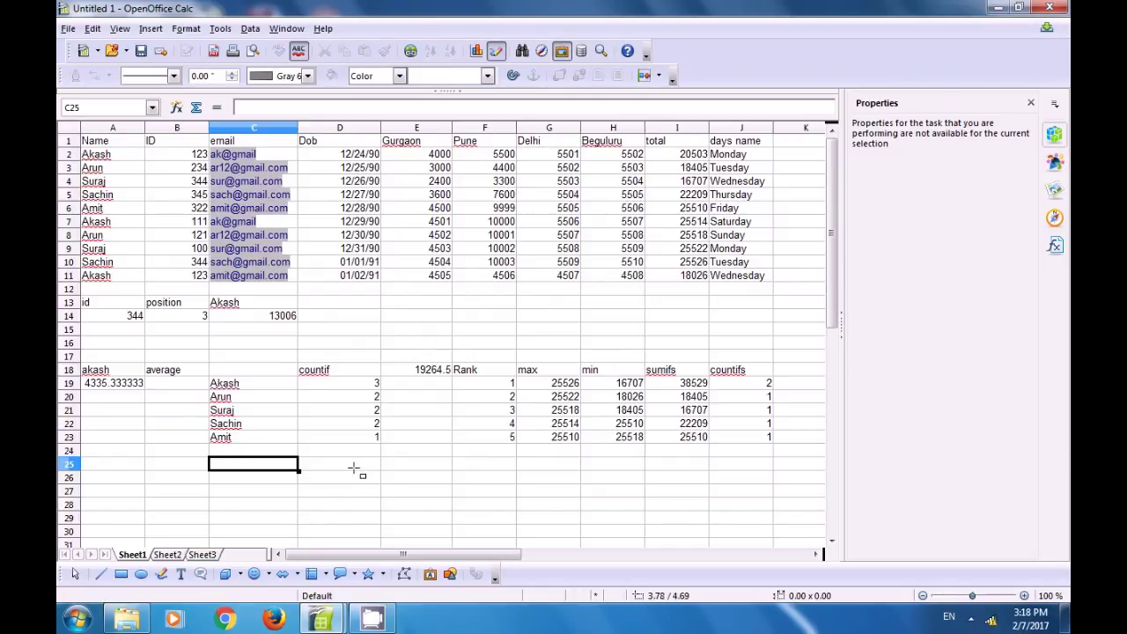
{"action": "left_click_drag", "start_coordinate": [356, 461], "coordinate": [636, 522]}
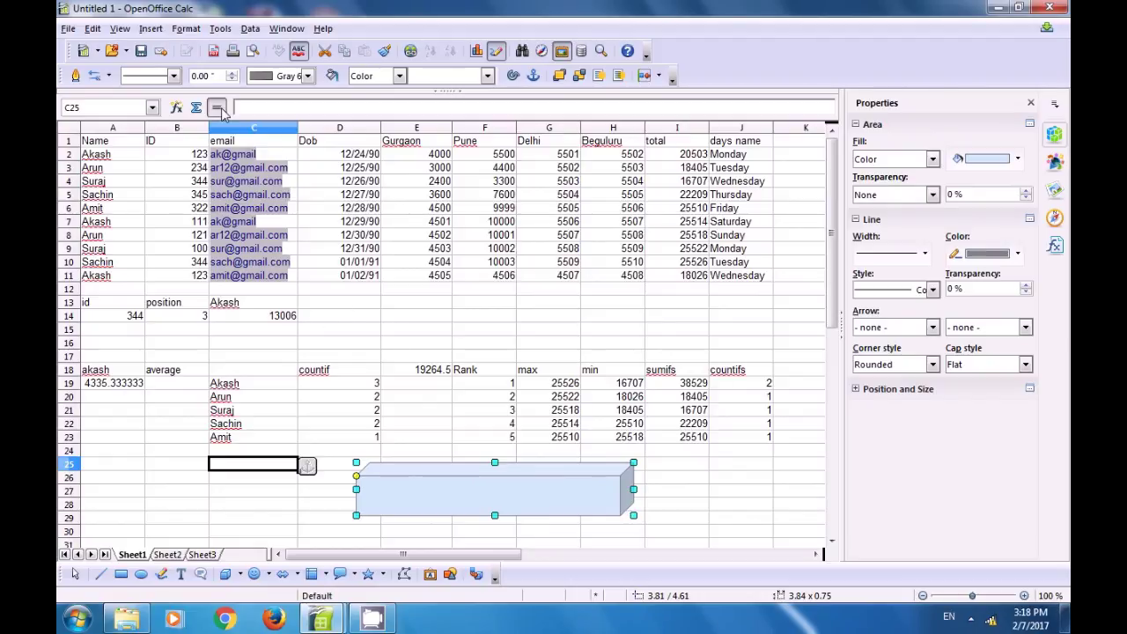
Set the cube's line width to 0.02" and its line color to Orange.
{"action": "left_click", "coordinate": [232, 73]}
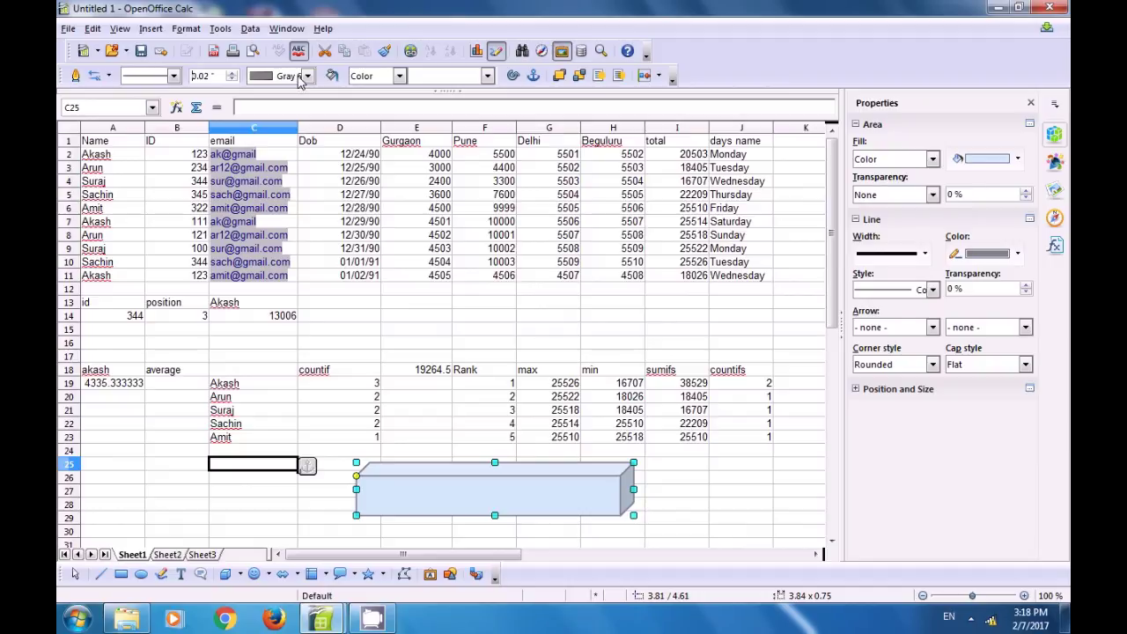
{"action": "left_click", "coordinate": [307, 76]}
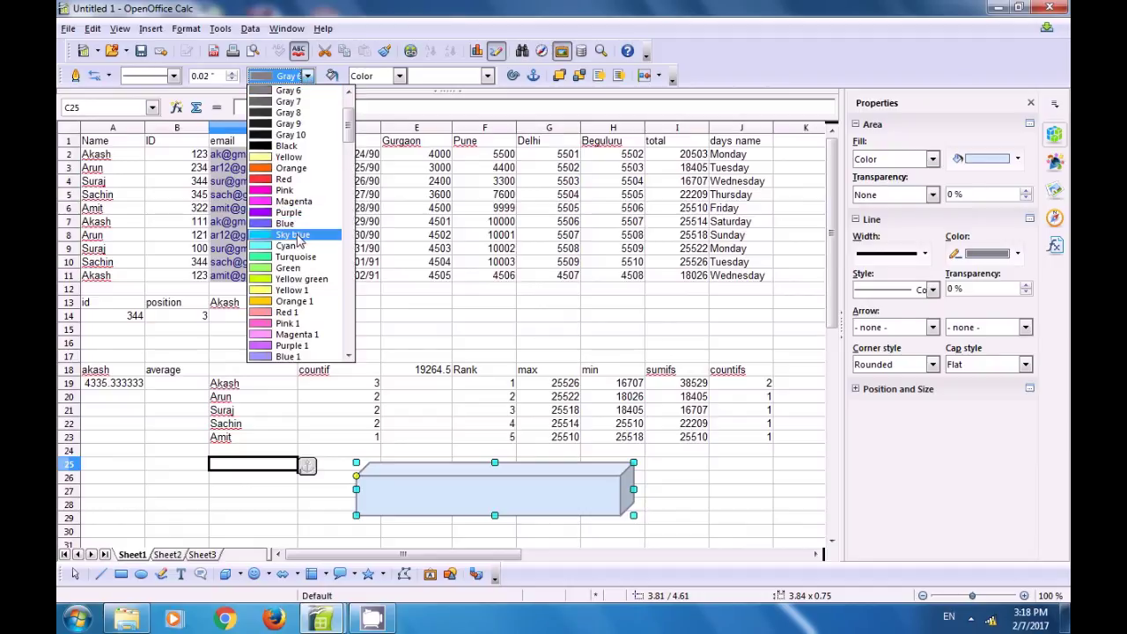
{"action": "left_click", "coordinate": [292, 168]}
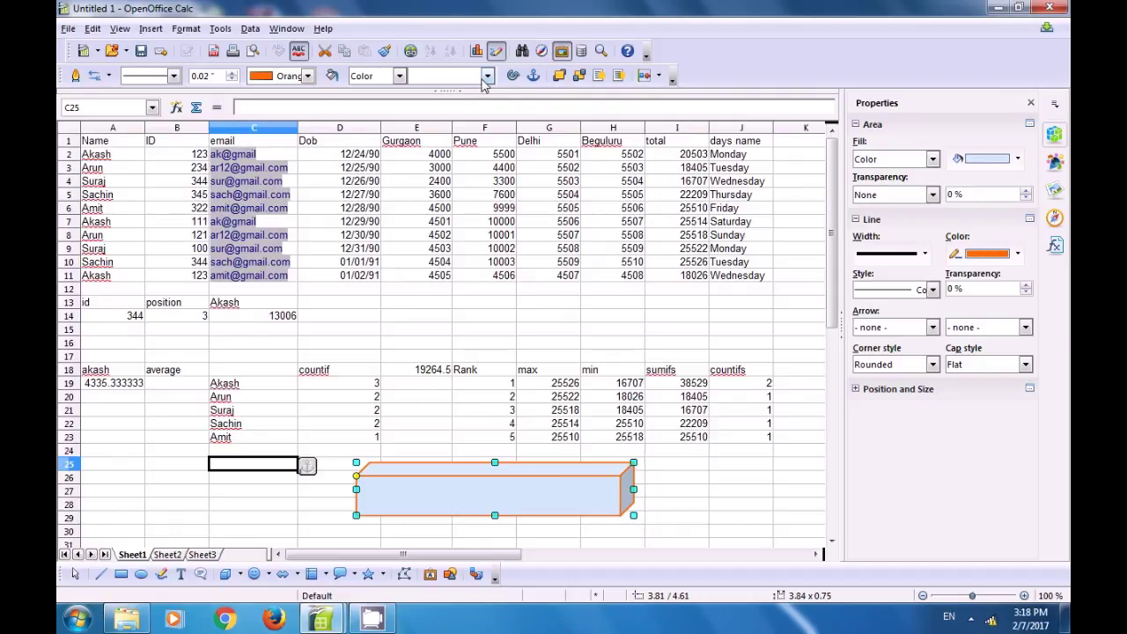
Fill the long cube shape below the summary table with the solid color Pink 7.
{"action": "left_click", "coordinate": [400, 77]}
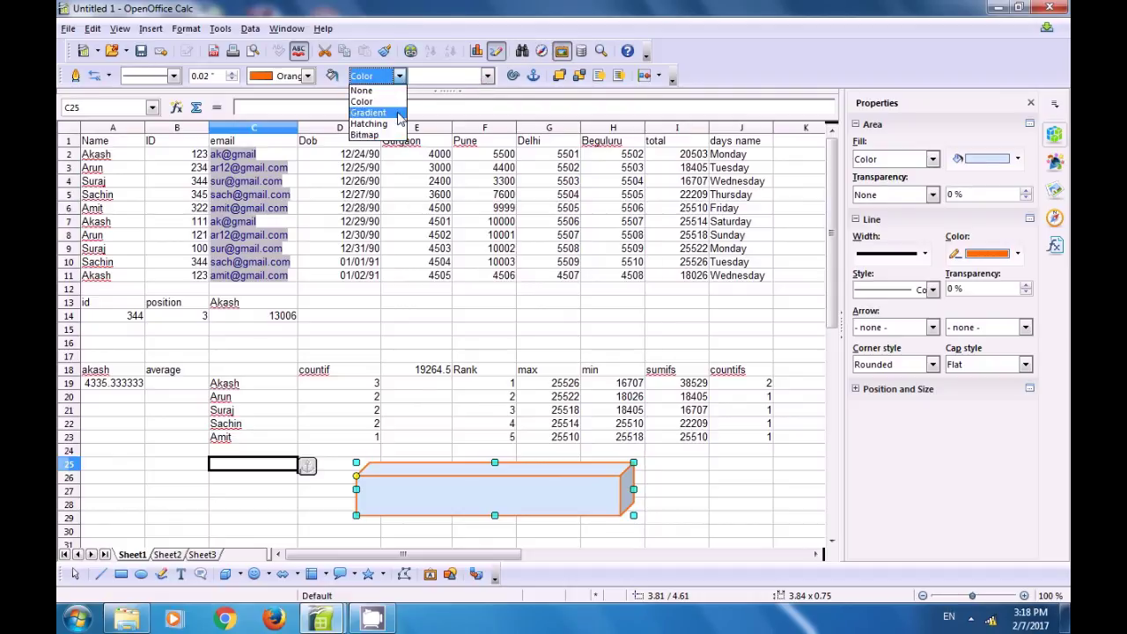
{"action": "left_click", "coordinate": [387, 101]}
{"action": "left_click", "coordinate": [486, 75]}
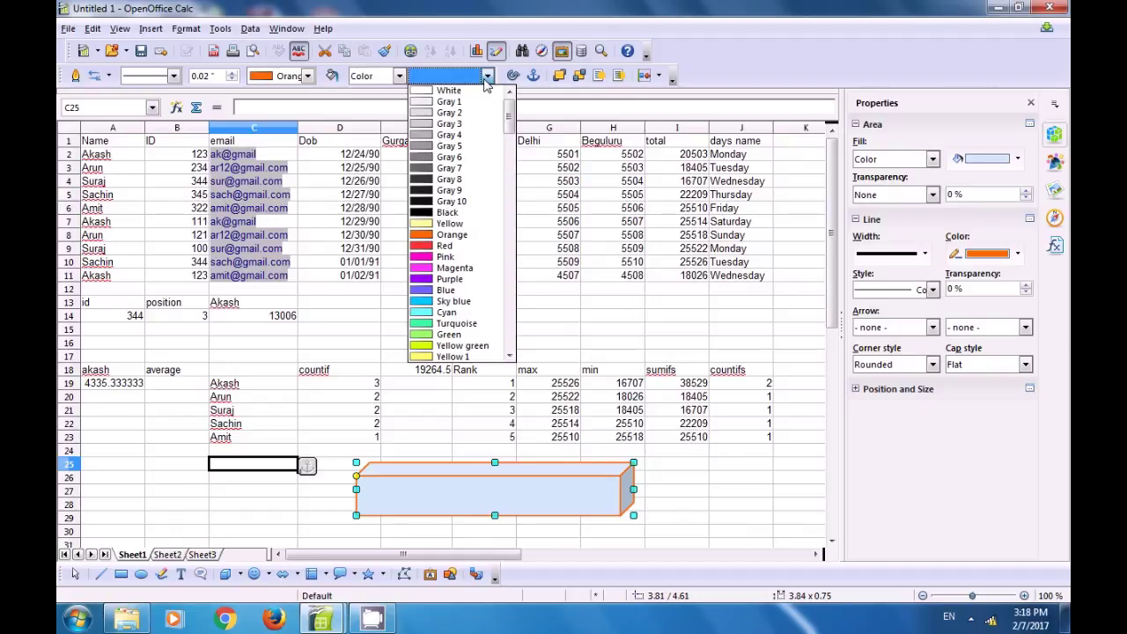
{"action": "scroll", "coordinate": [452, 246], "scroll_direction": "down", "scroll_amount": 5}
{"action": "scroll", "coordinate": [452, 247], "scroll_direction": "down", "scroll_amount": 16}
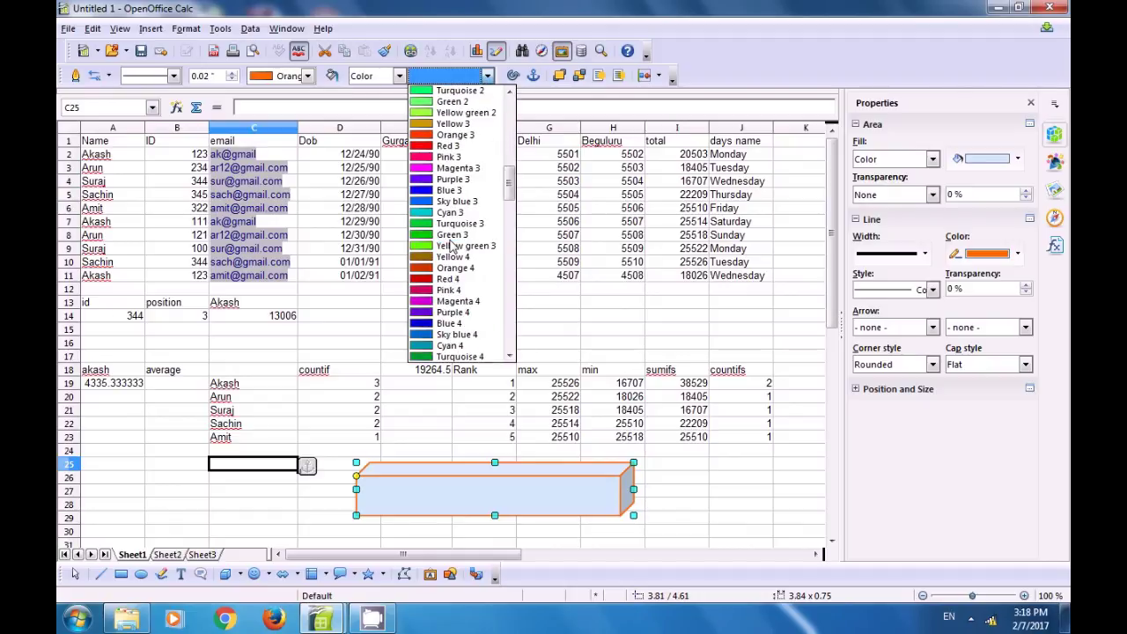
{"action": "scroll", "coordinate": [431, 272], "scroll_direction": "down", "scroll_amount": 7}
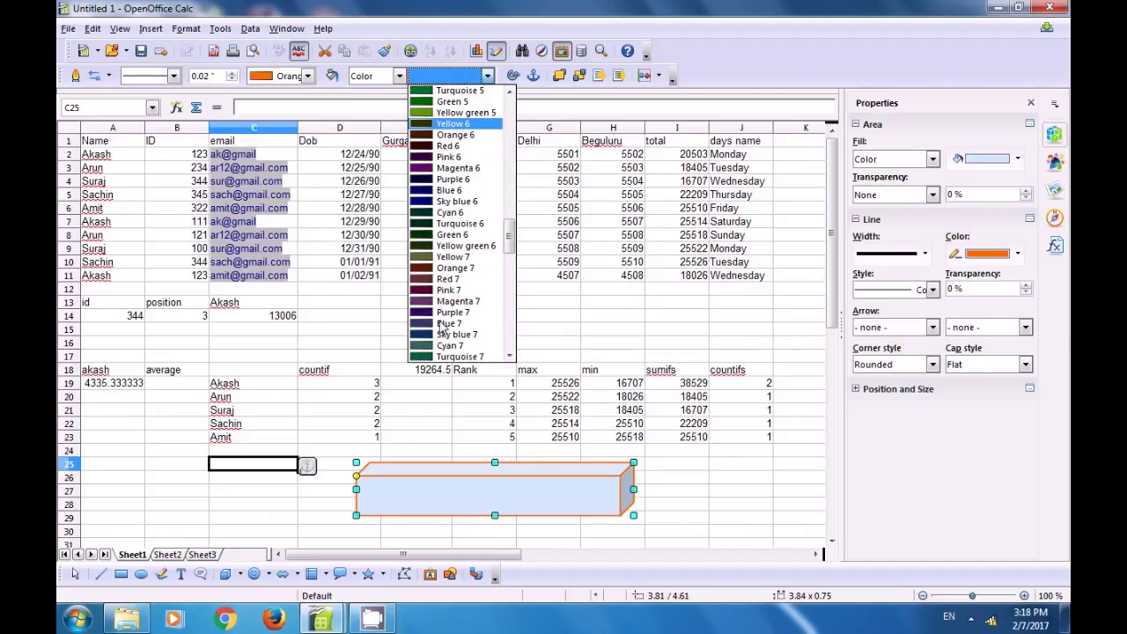
{"action": "left_click", "coordinate": [437, 256]}
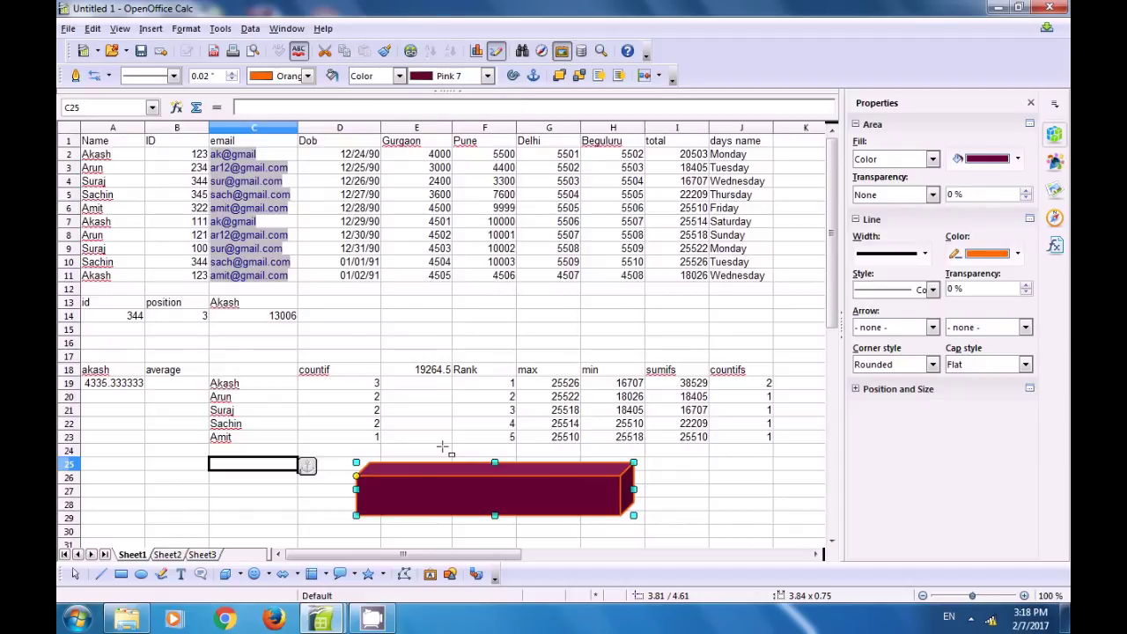
{"action": "left_click", "coordinate": [694, 458]}
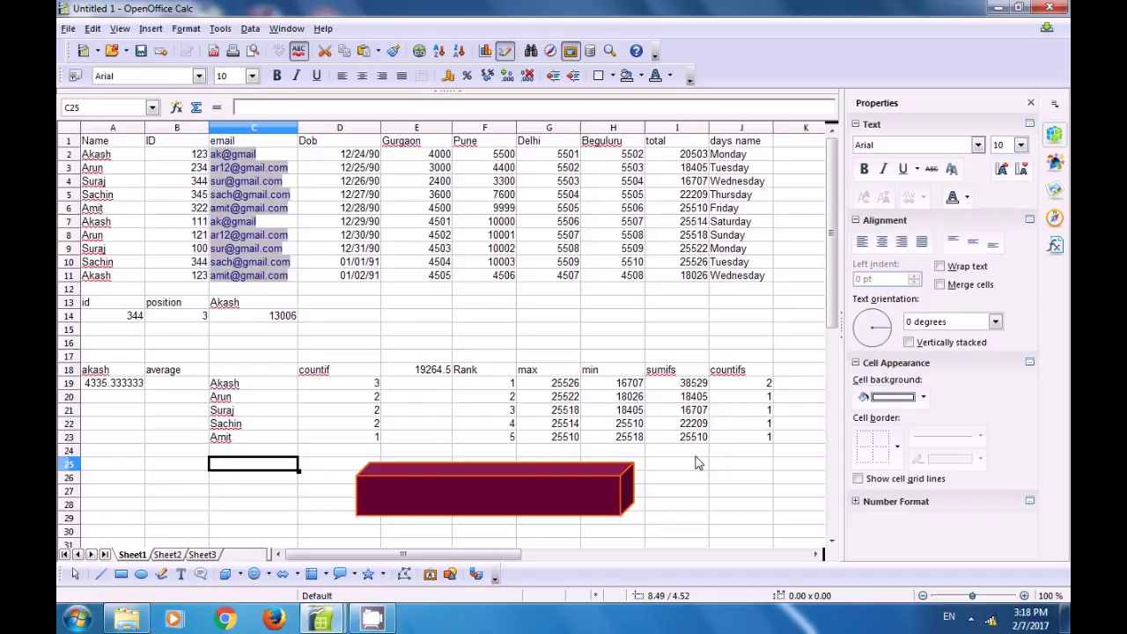
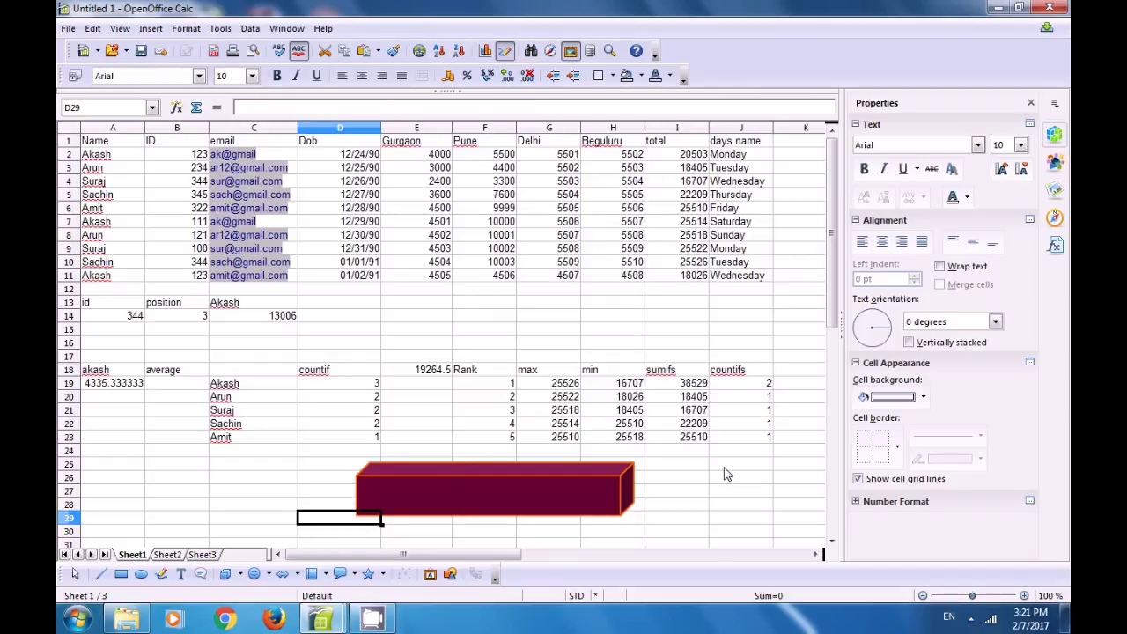
Flip the Pink 7 cube vertically and horizontally.
{"action": "left_click", "coordinate": [536, 480]}
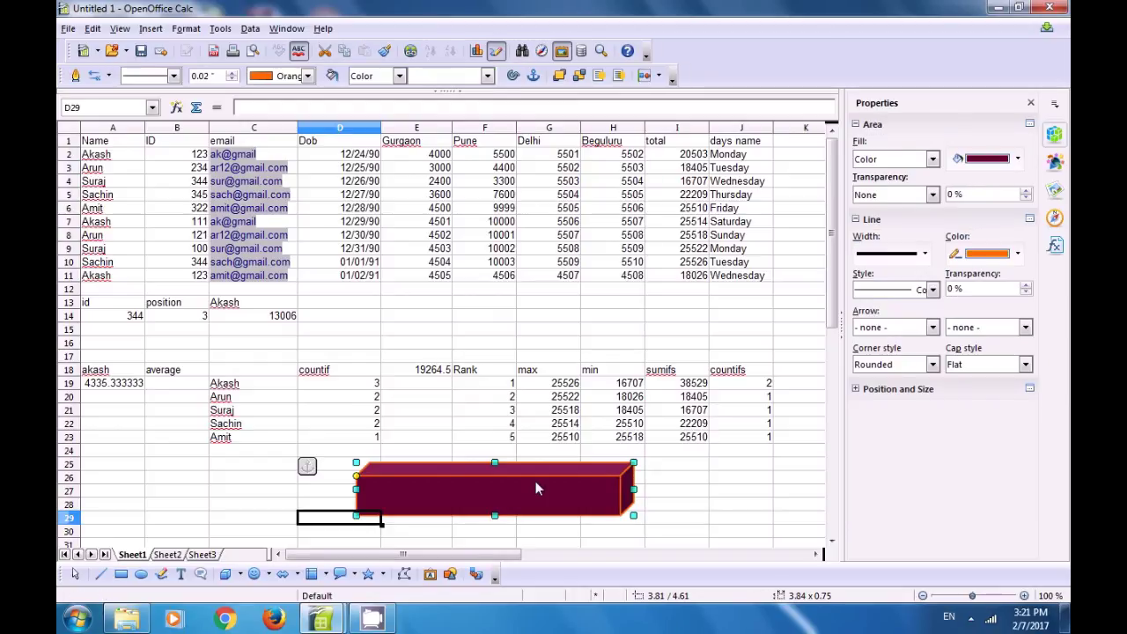
{"action": "left_click", "coordinate": [185, 30]}
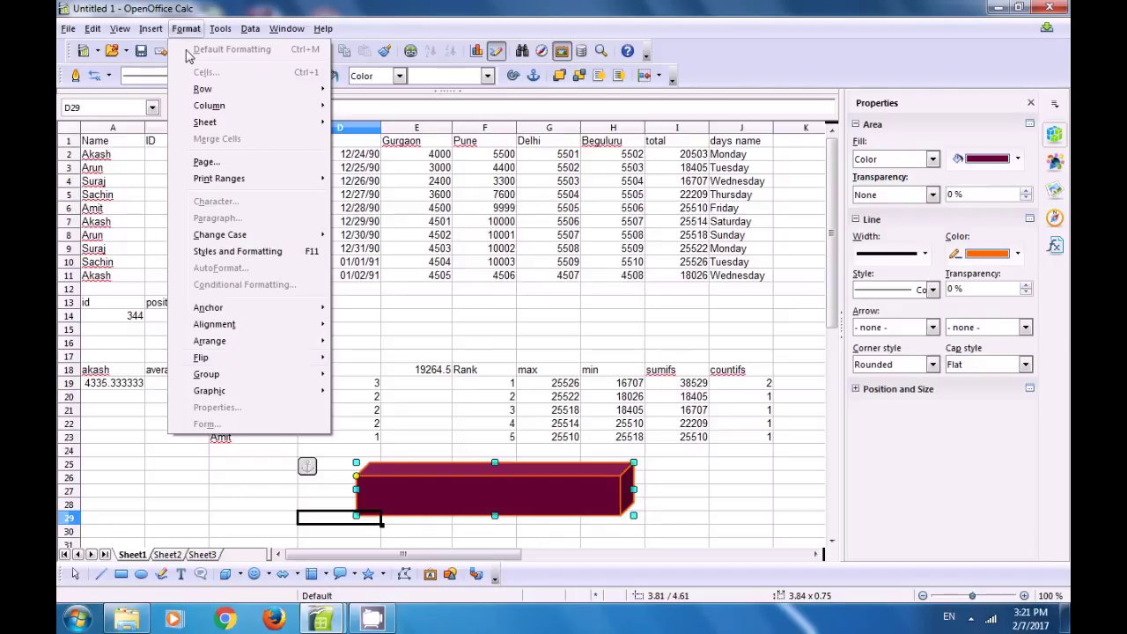
{"action": "mouse_move", "coordinate": [218, 362]}
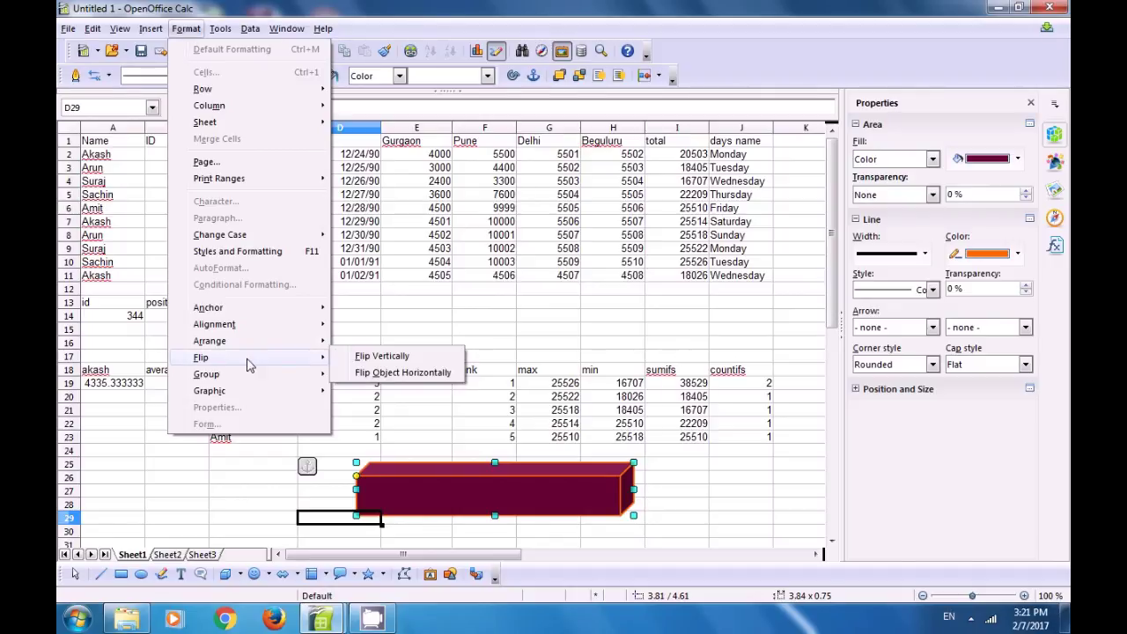
{"action": "left_click", "coordinate": [379, 357]}
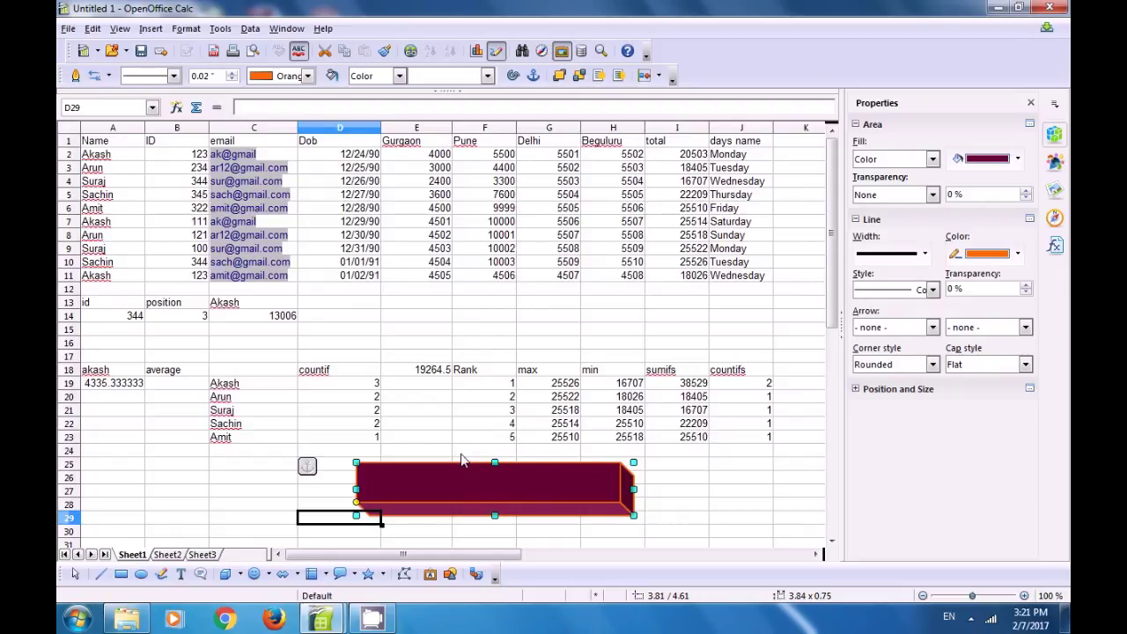
{"action": "left_click", "coordinate": [185, 29]}
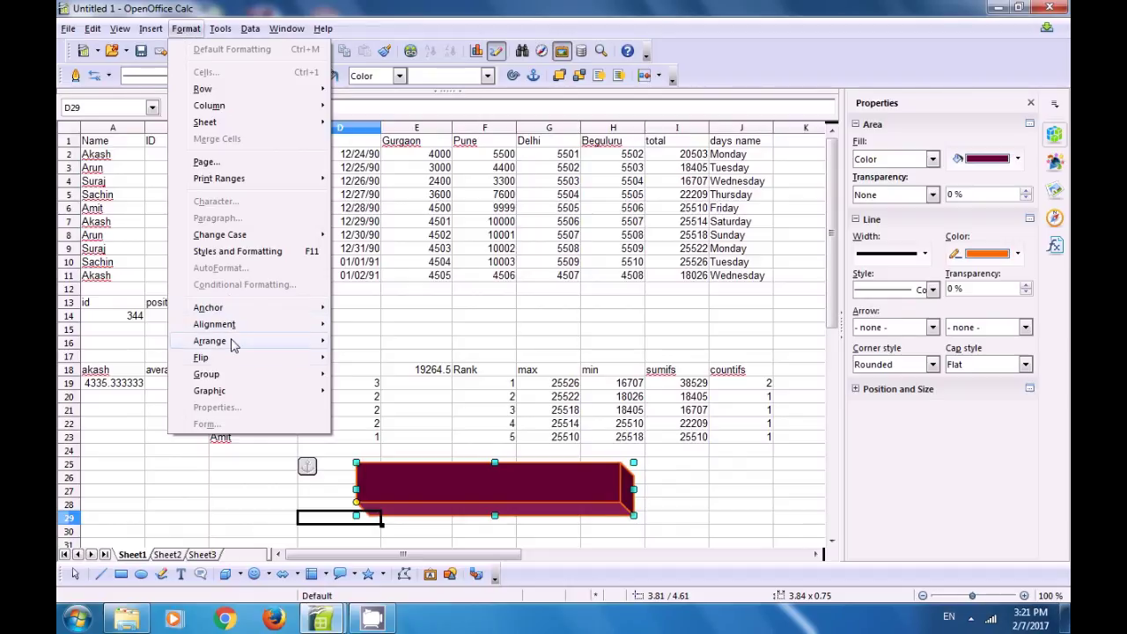
{"action": "mouse_move", "coordinate": [232, 361]}
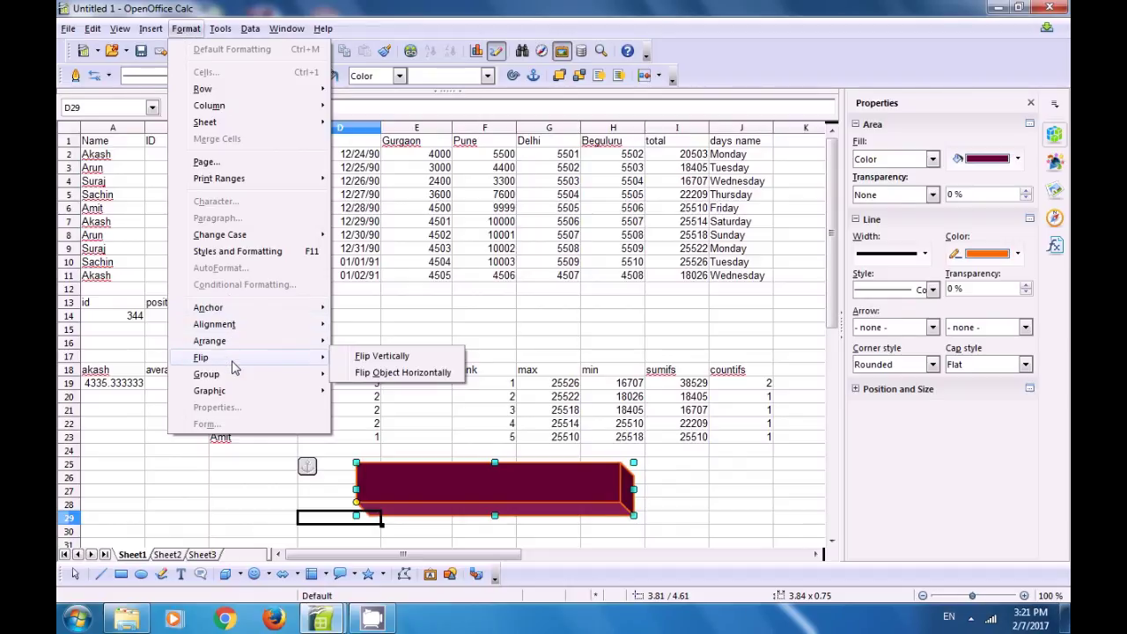
{"action": "left_click", "coordinate": [385, 373]}
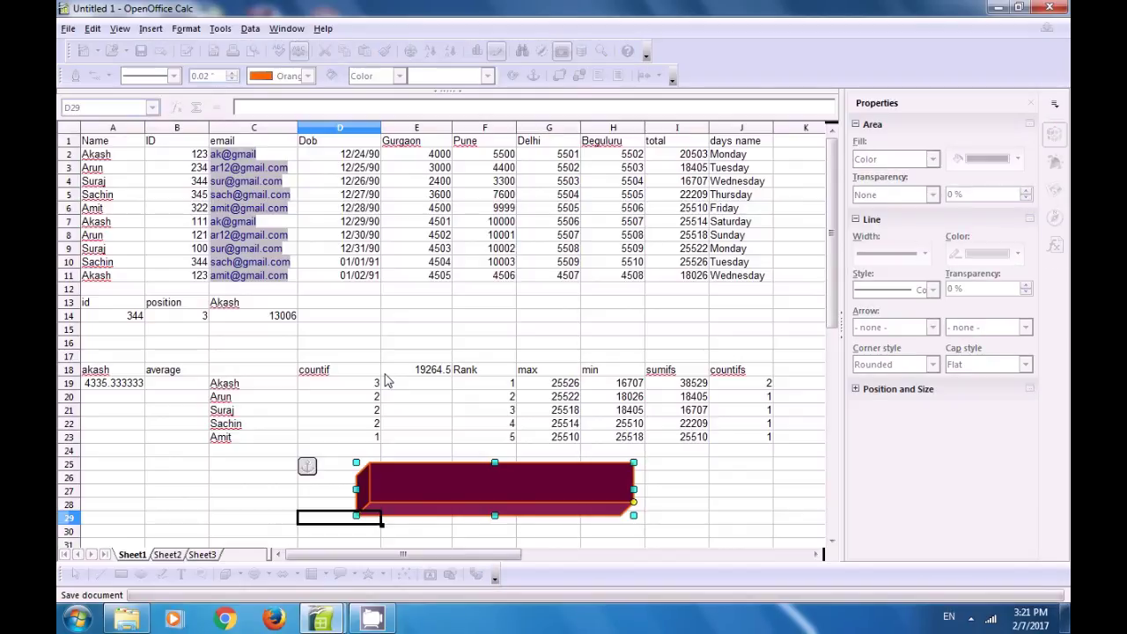
{"action": "left_click", "coordinate": [674, 494]}
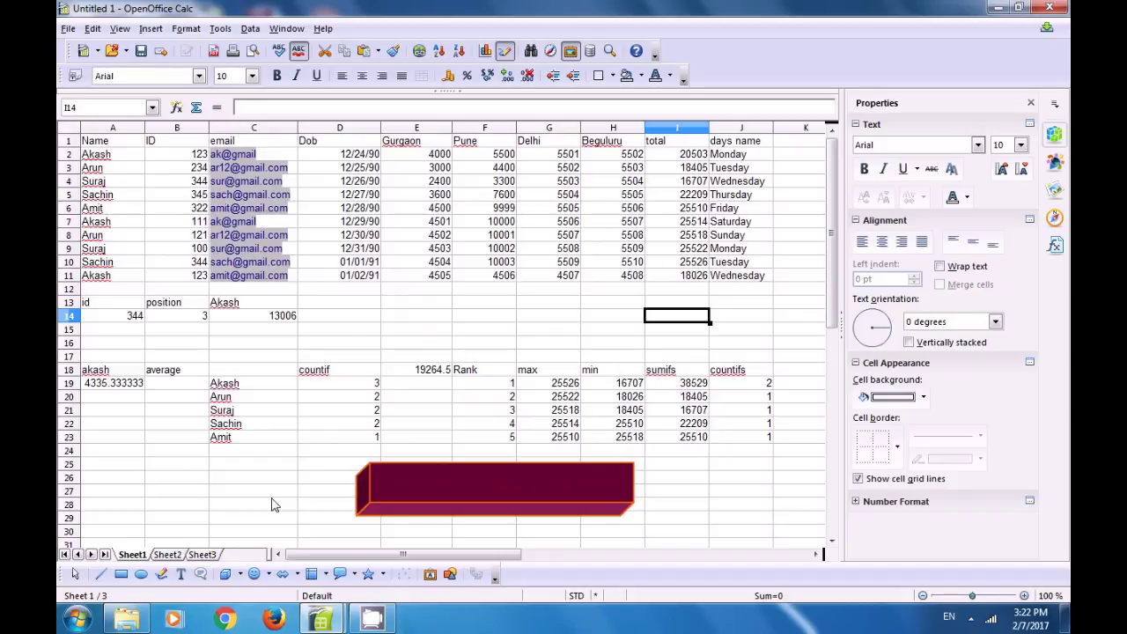
Draw a second cube about 1.16 by 0.72 inches in column C at rows 25 to 29 and fill it with Blue 2.
{"action": "left_click", "coordinate": [226, 575]}
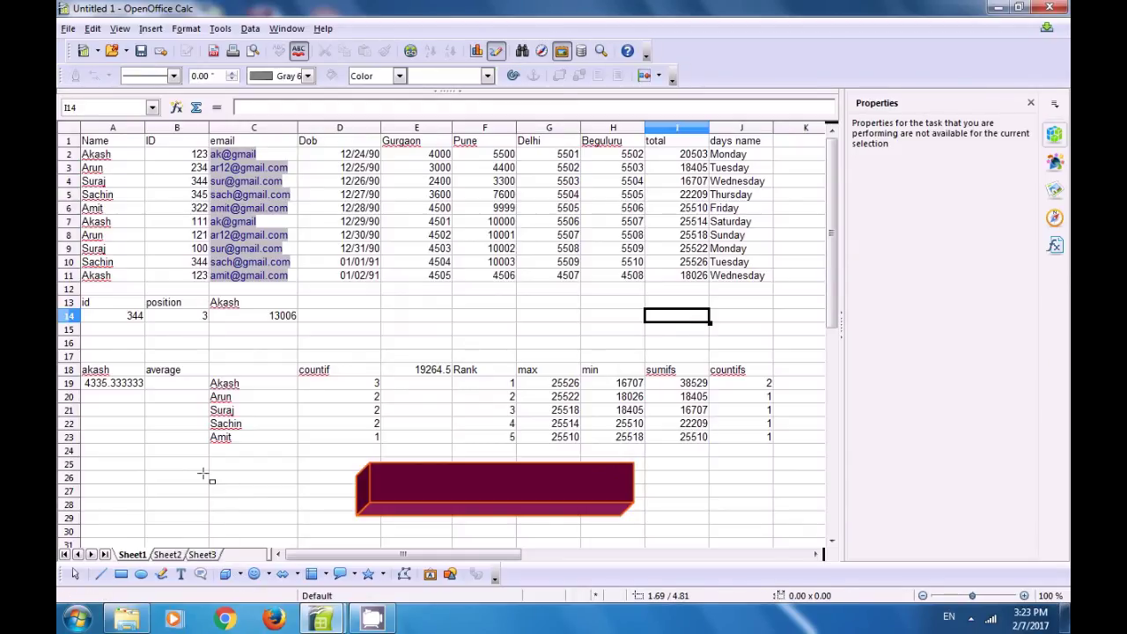
{"action": "left_click_drag", "start_coordinate": [209, 468], "coordinate": [292, 518]}
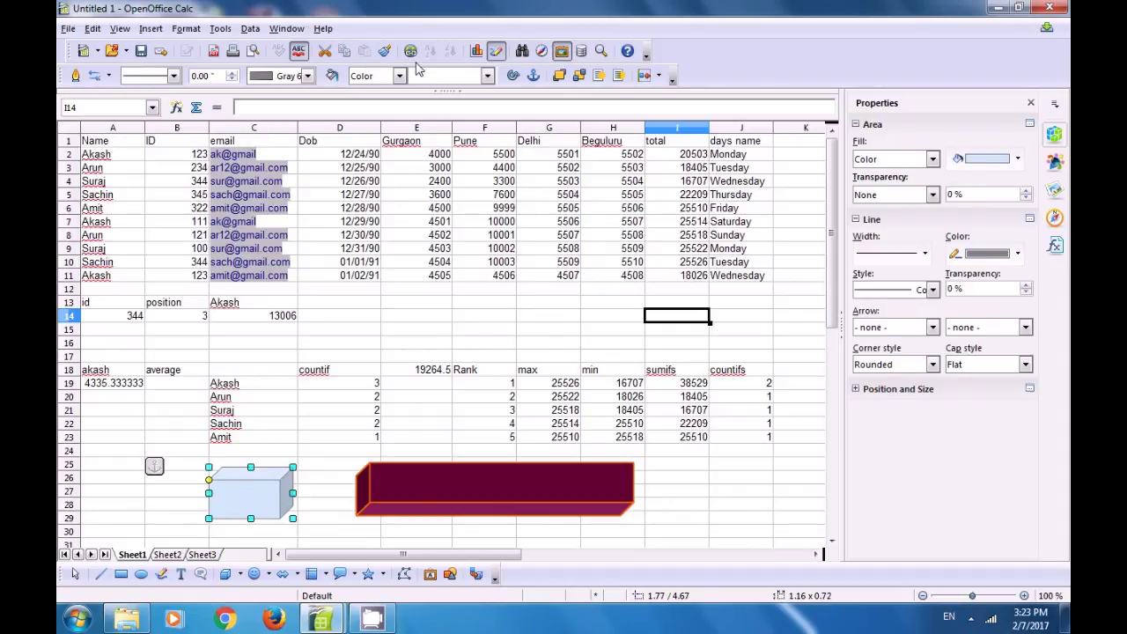
{"action": "left_click", "coordinate": [488, 77]}
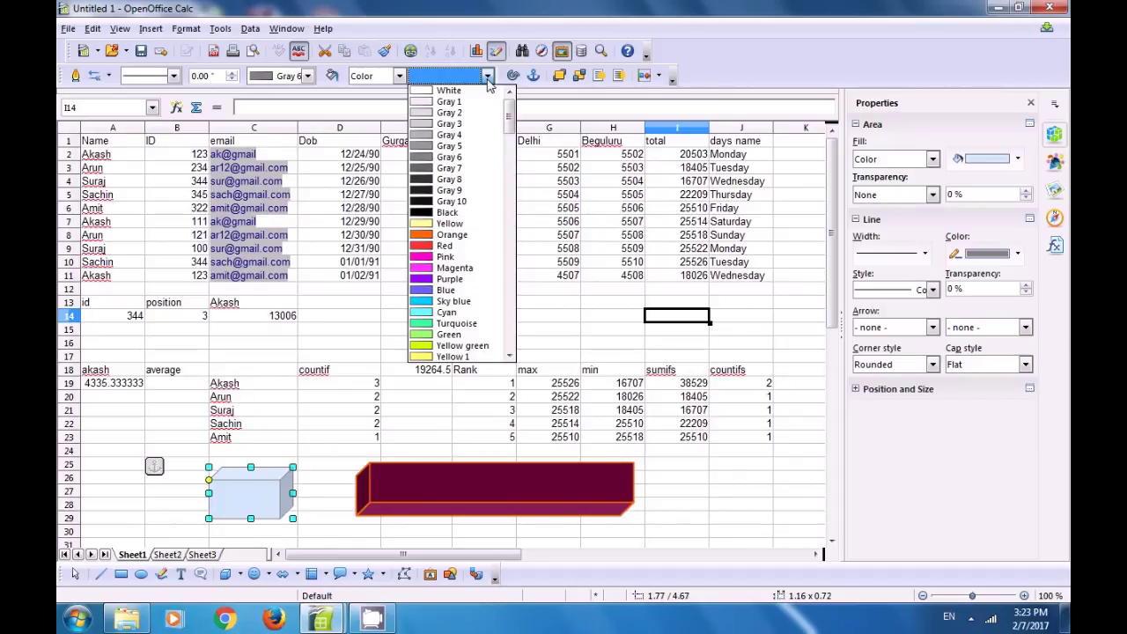
{"action": "left_click", "coordinate": [454, 268]}
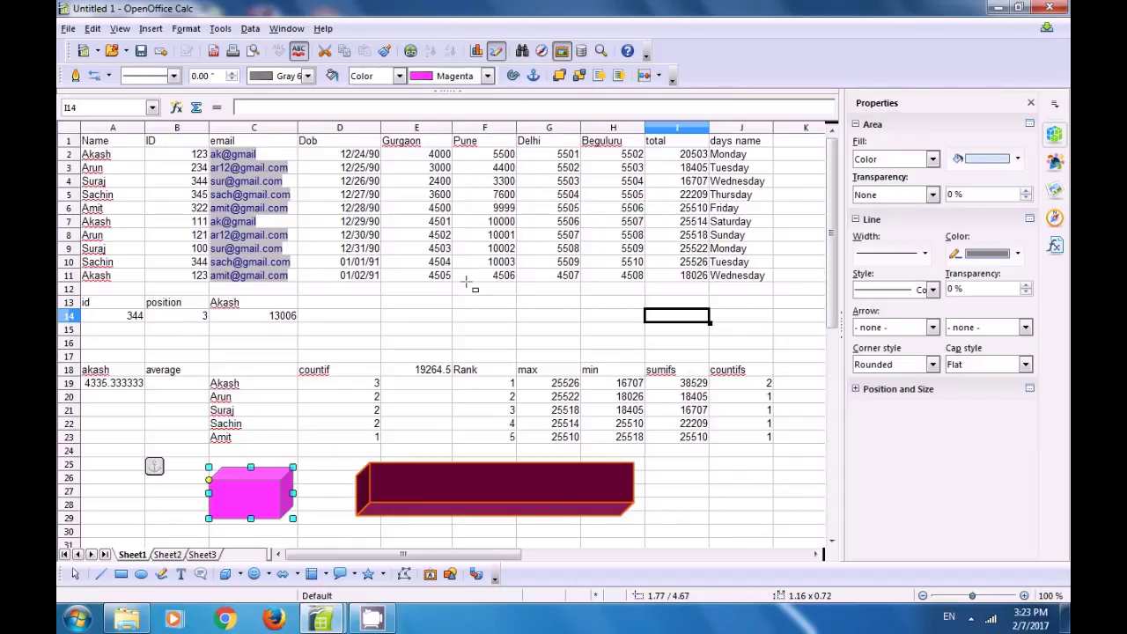
{"action": "left_click", "coordinate": [488, 76]}
{"action": "scroll", "coordinate": [472, 339], "scroll_direction": "down", "scroll_amount": 3}
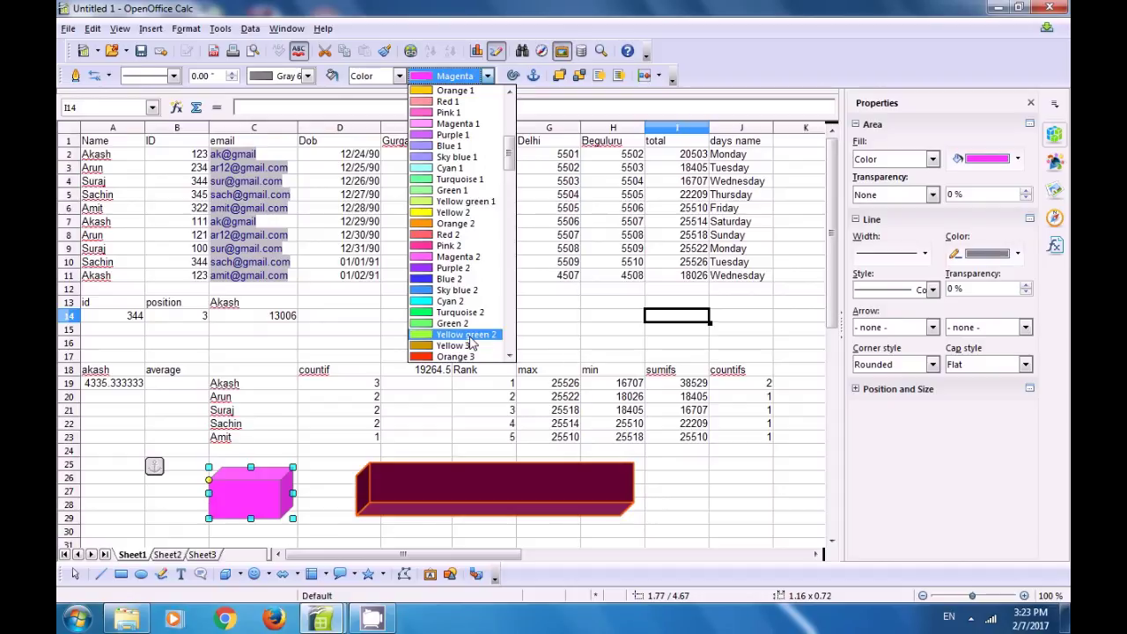
{"action": "left_click", "coordinate": [451, 278]}
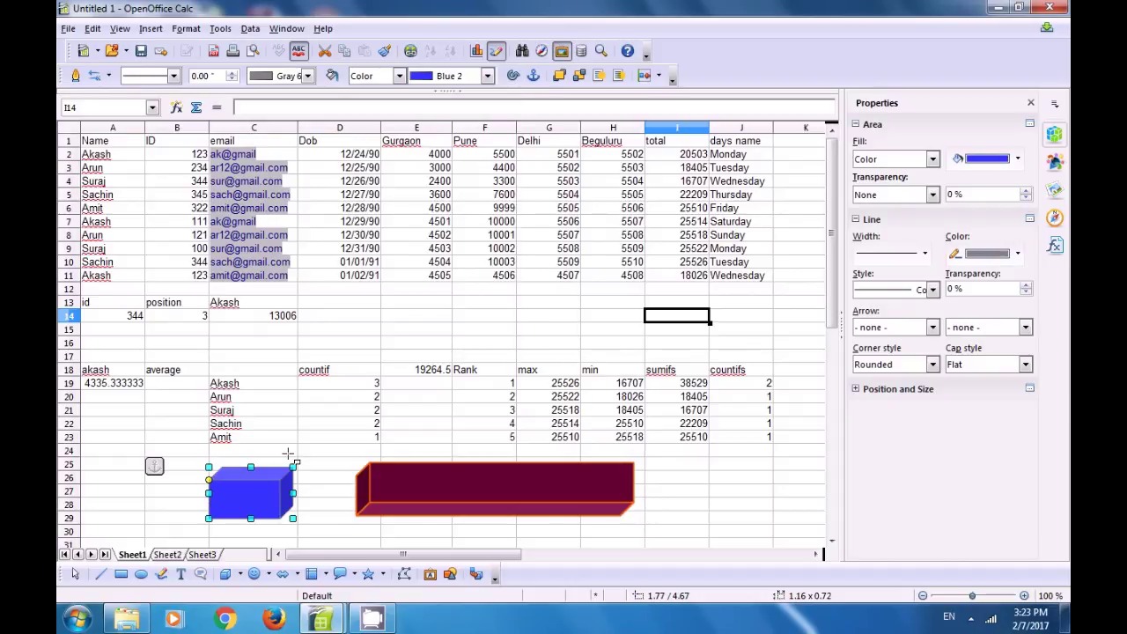
{"action": "key", "text": "Escape"}
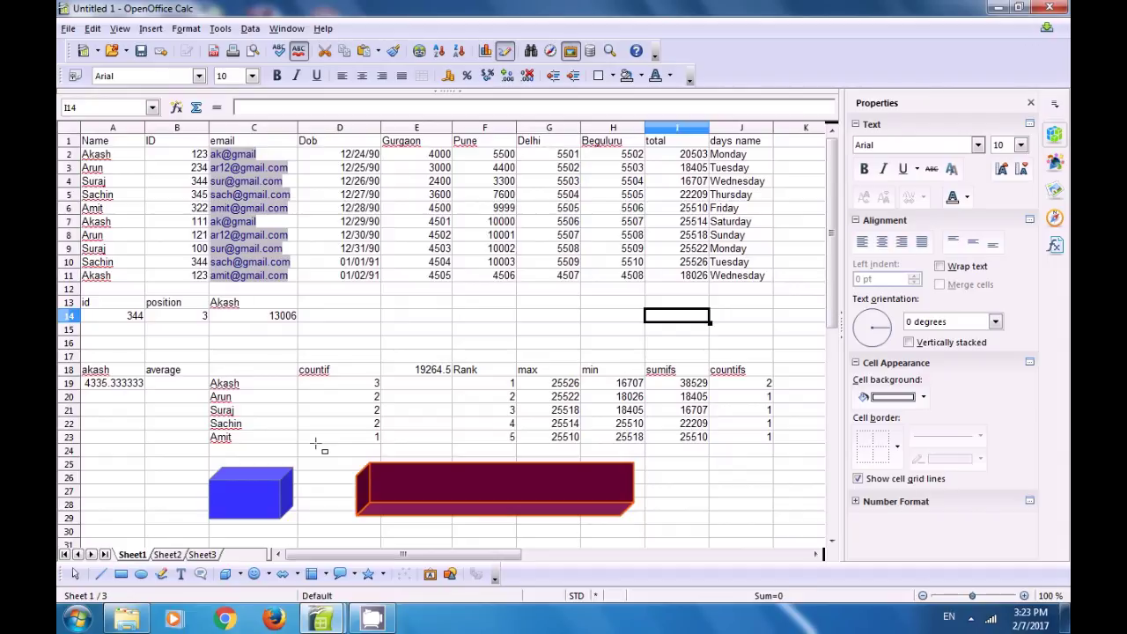
Select both the blue cube and the long cube and group them into one object.
{"action": "left_click", "coordinate": [287, 492]}
{"action": "left_click", "coordinate": [419, 495], "text": "shift"}
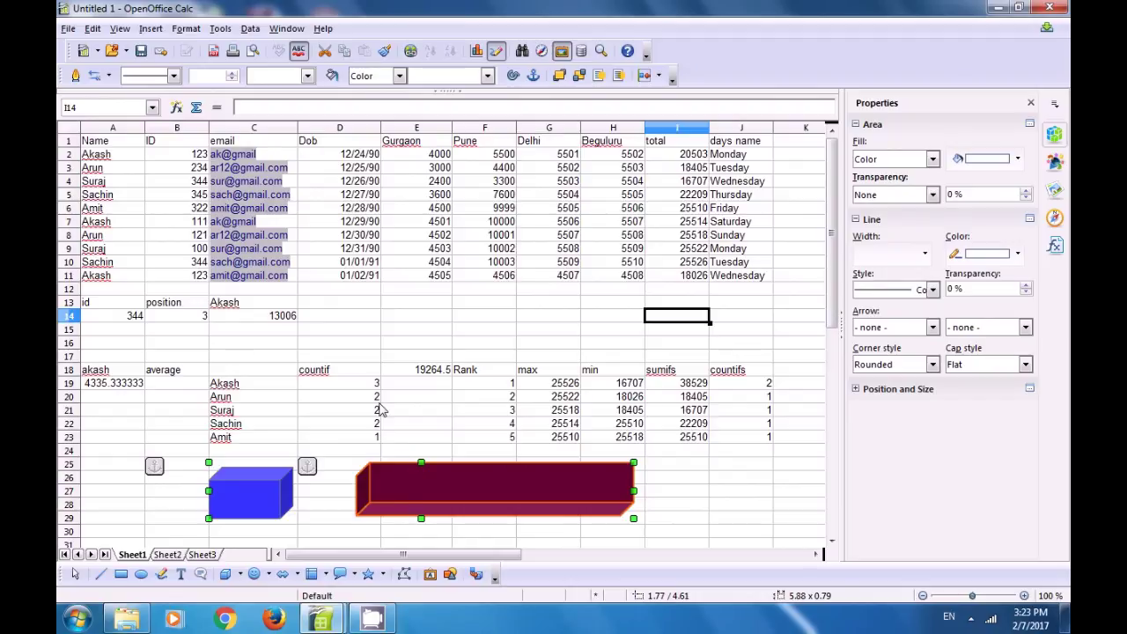
{"action": "left_click", "coordinate": [188, 29]}
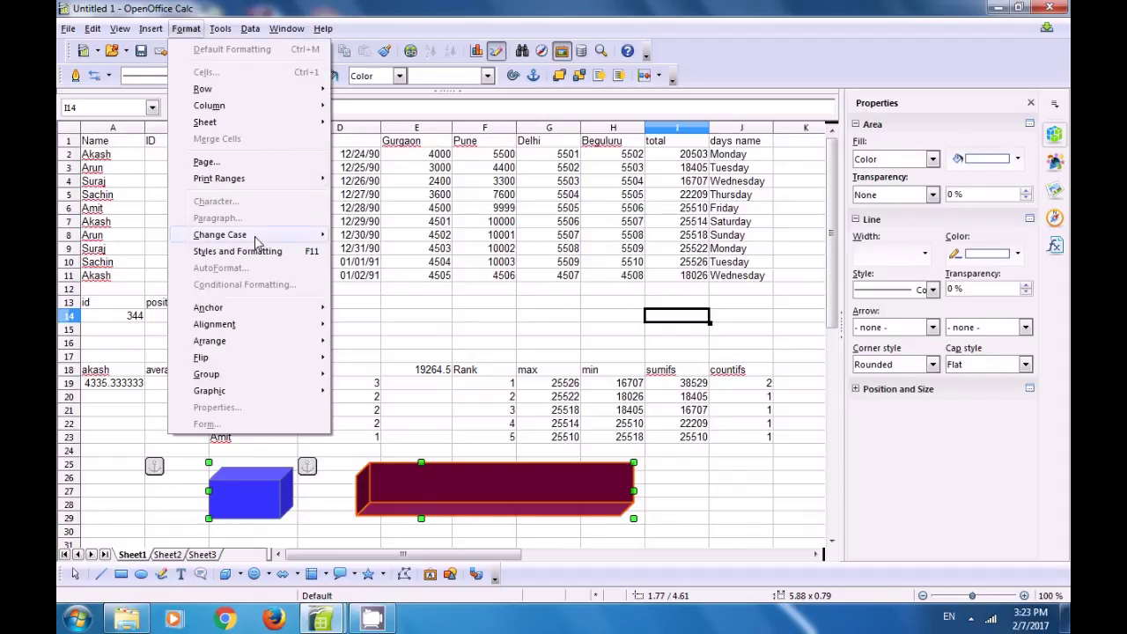
{"action": "mouse_move", "coordinate": [275, 381]}
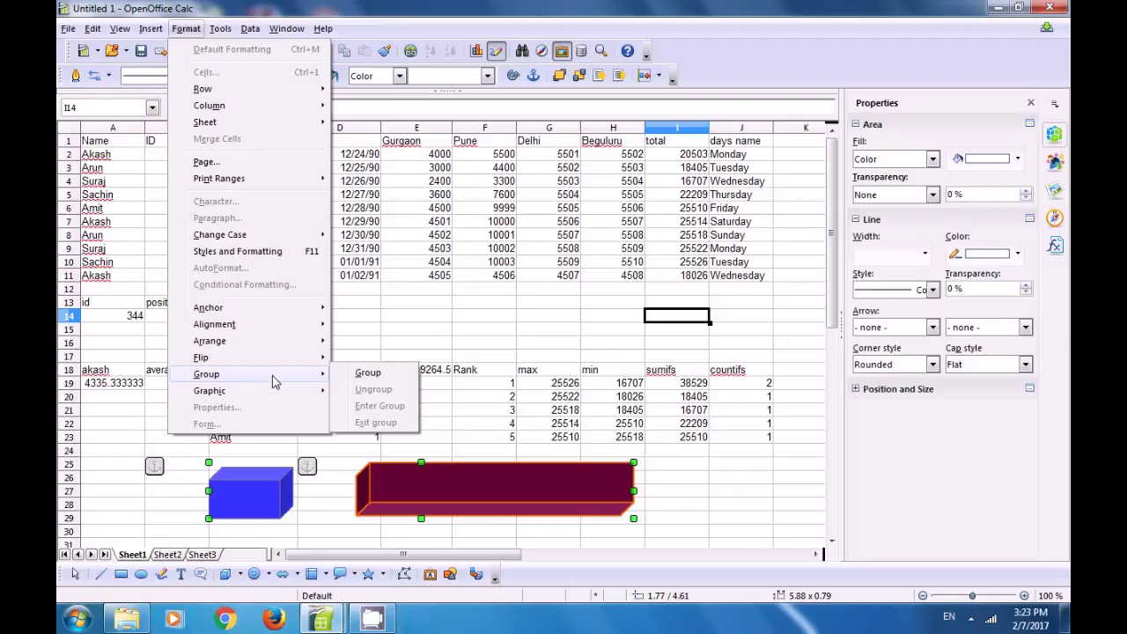
{"action": "left_click", "coordinate": [368, 375]}
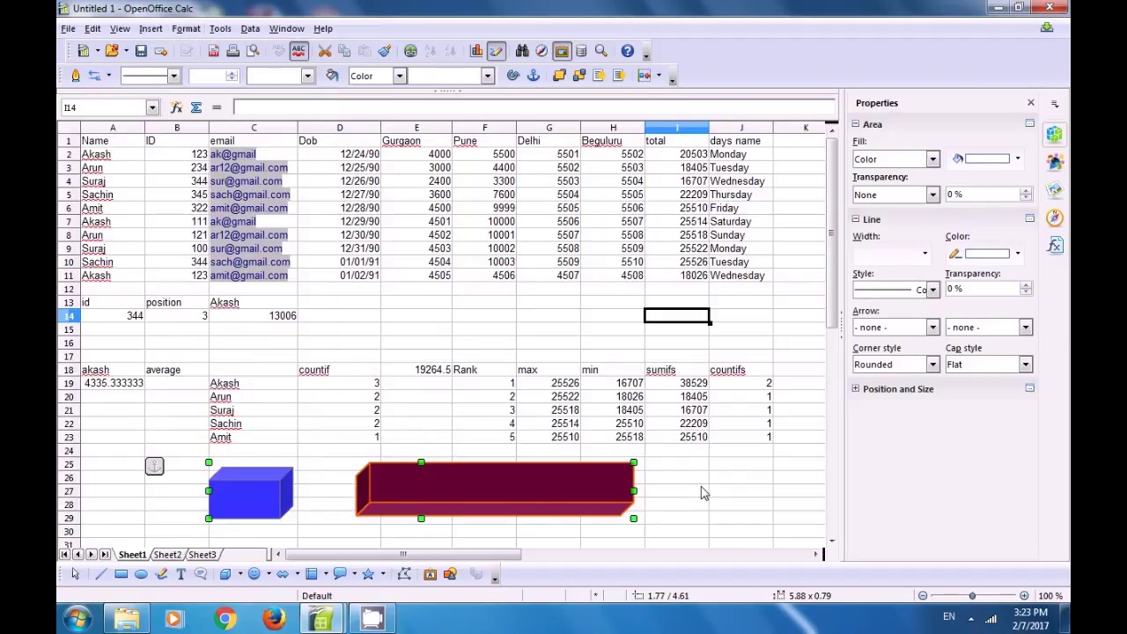
Move the grouped cubes together about 0.4 inches to the right and 0.1 inches down.
{"action": "left_click", "coordinate": [701, 493]}
{"action": "left_click", "coordinate": [598, 503]}
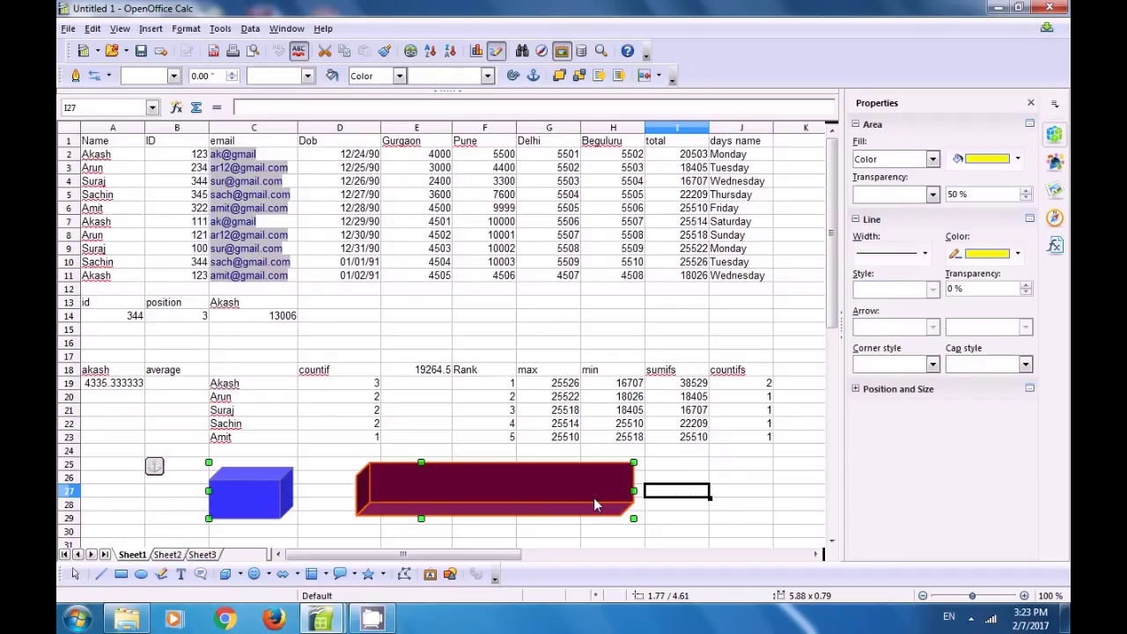
{"action": "left_click", "coordinate": [327, 441]}
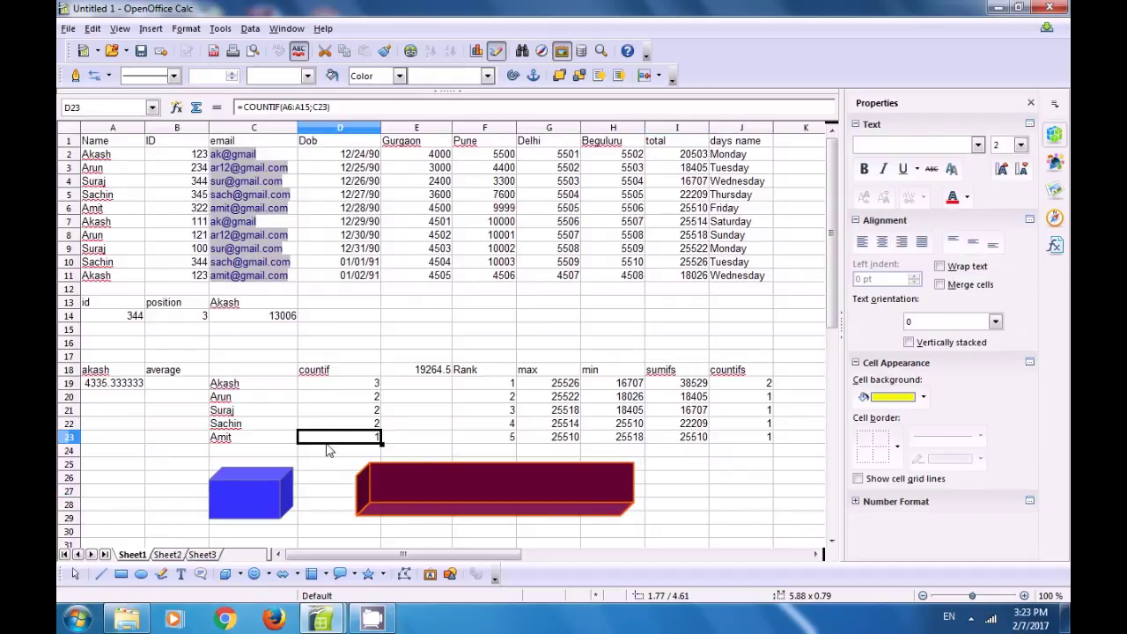
{"action": "left_click", "coordinate": [254, 490]}
{"action": "left_click_drag", "start_coordinate": [496, 498], "coordinate": [540, 505]}
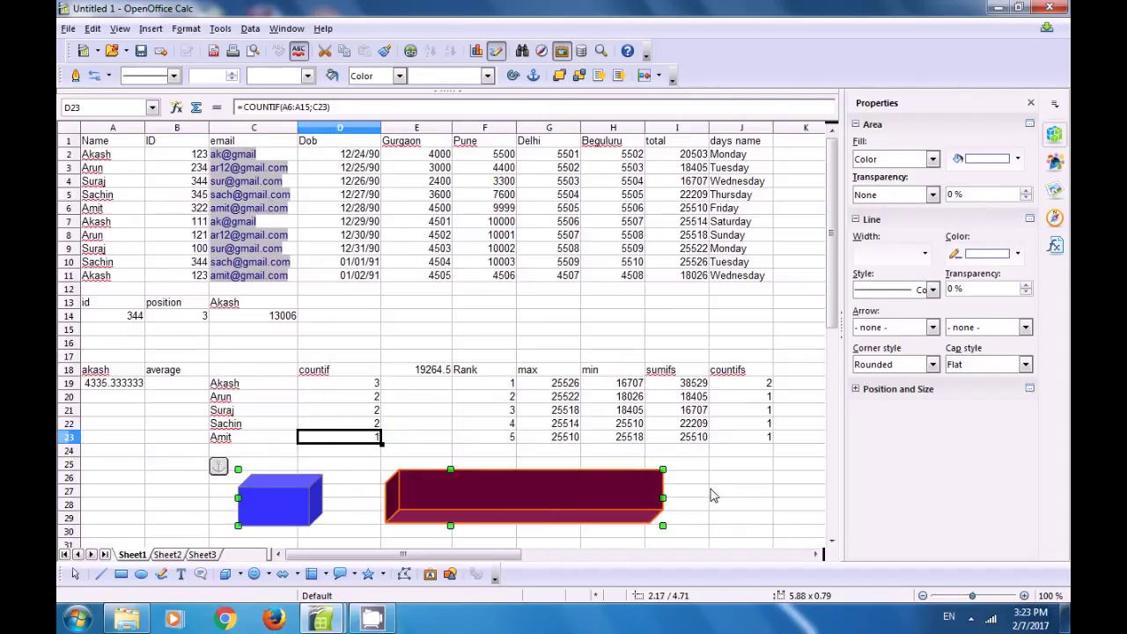
{"action": "left_click", "coordinate": [711, 493]}
Change the fill color of the whole cube group to Sky blue.
{"action": "left_click", "coordinate": [267, 493]}
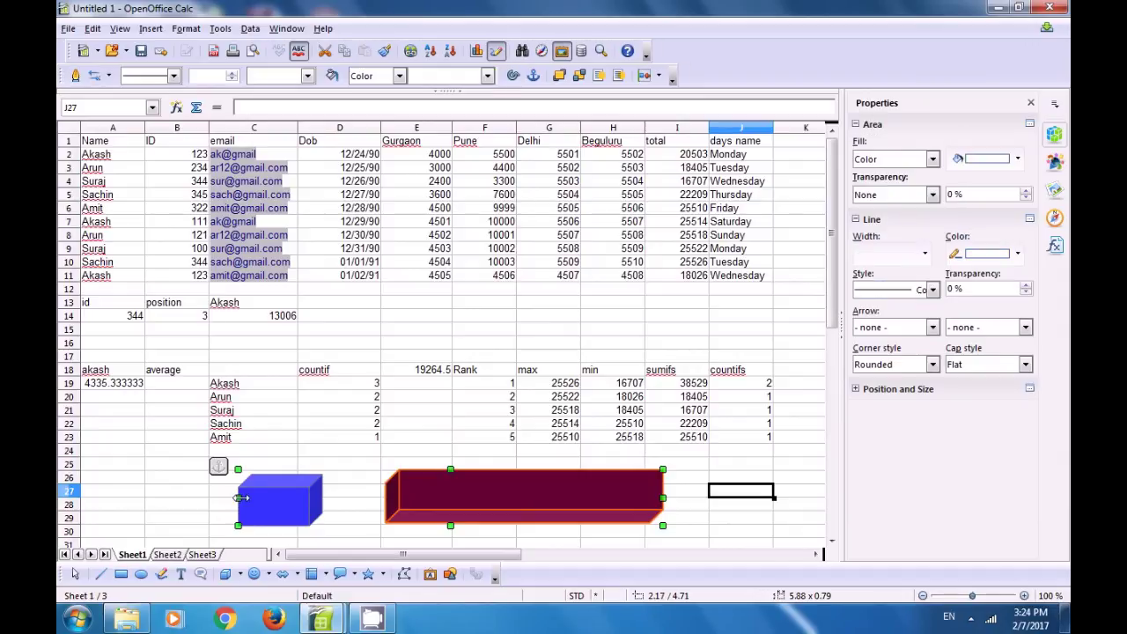
{"action": "left_click", "coordinate": [488, 75]}
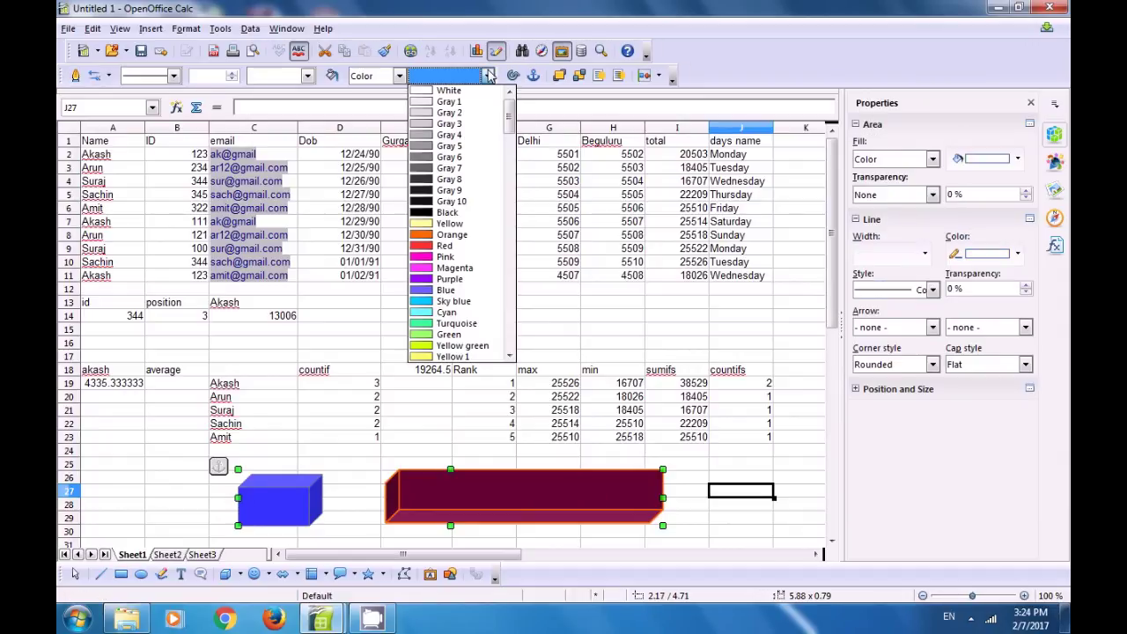
{"action": "left_click", "coordinate": [446, 304]}
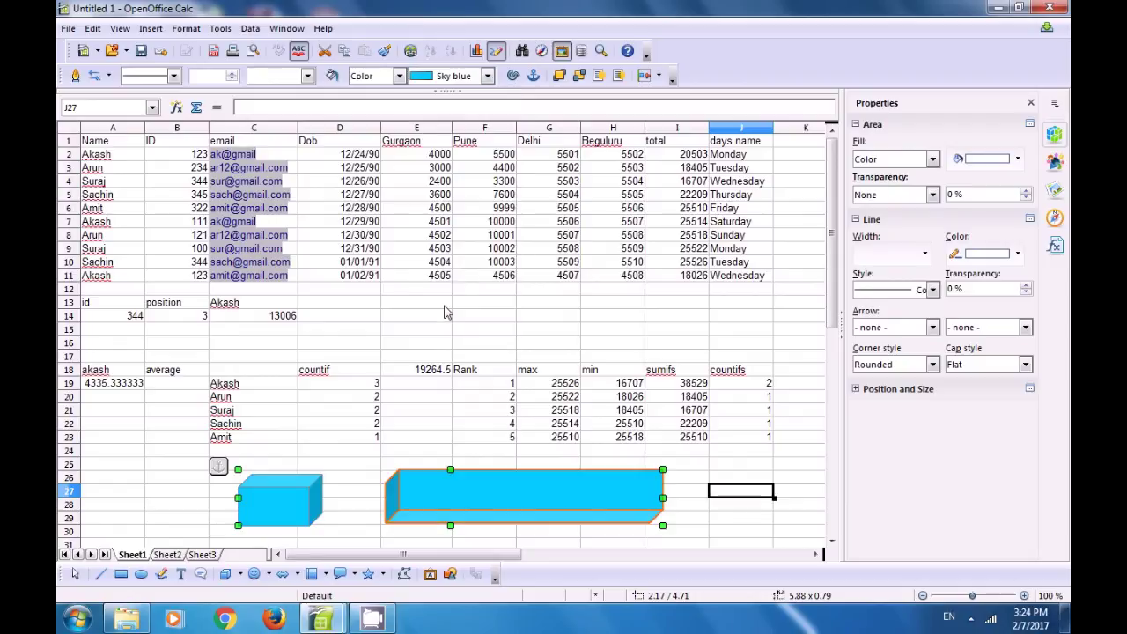
{"action": "left_click", "coordinate": [680, 507]}
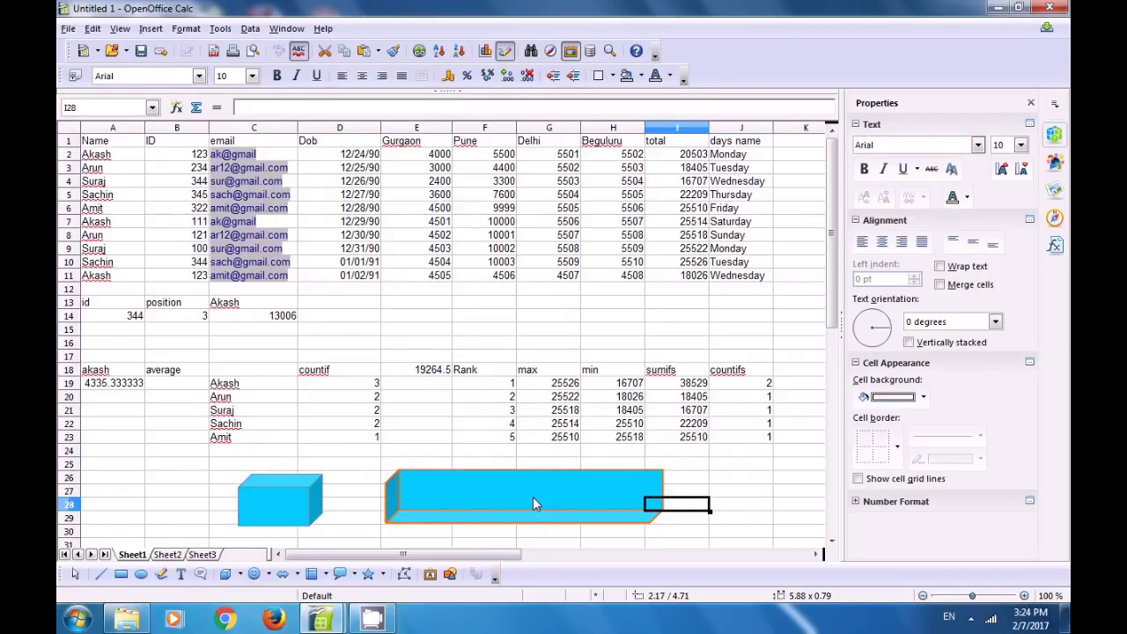
Ungroup the sky blue cube group into separate objects and deselect them.
{"action": "left_click", "coordinate": [515, 502]}
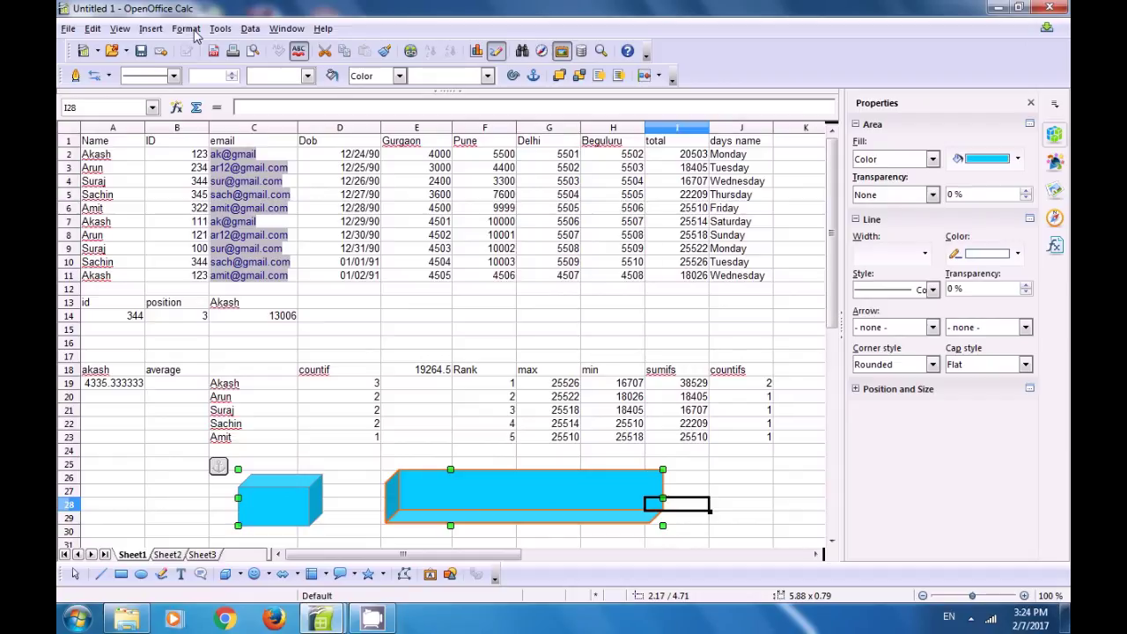
{"action": "left_click", "coordinate": [188, 29]}
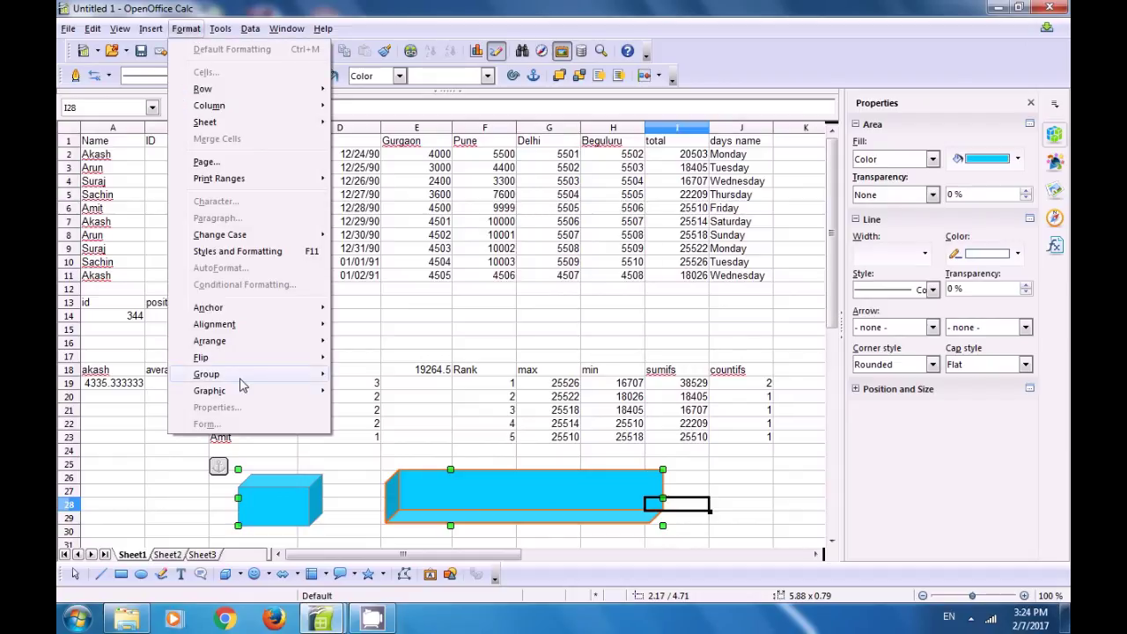
{"action": "mouse_move", "coordinate": [243, 382]}
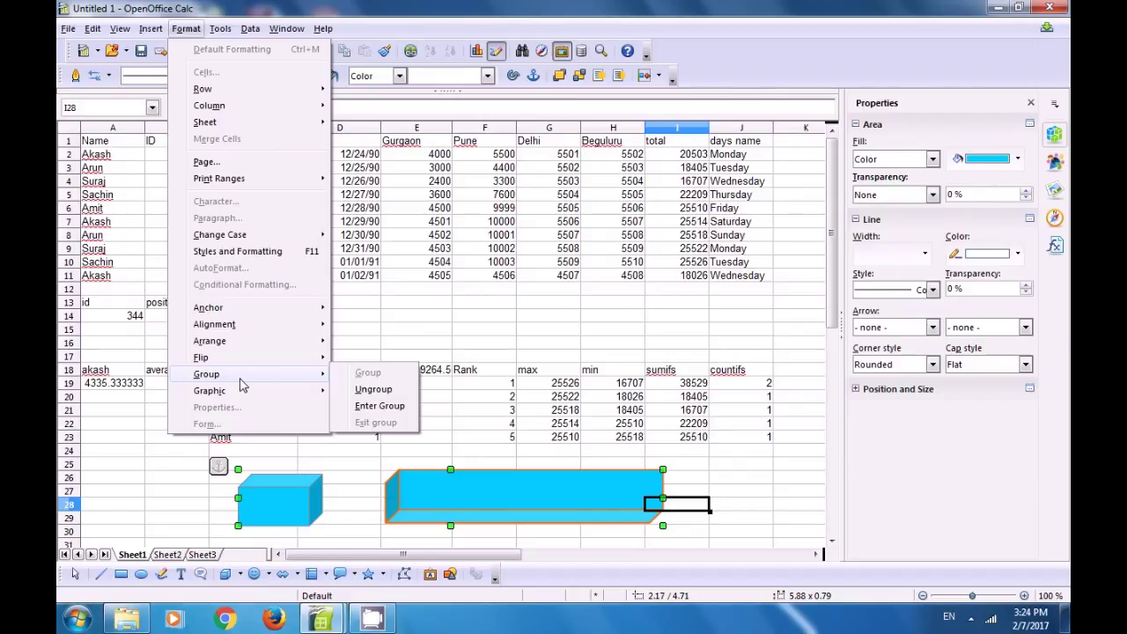
{"action": "left_click", "coordinate": [373, 389]}
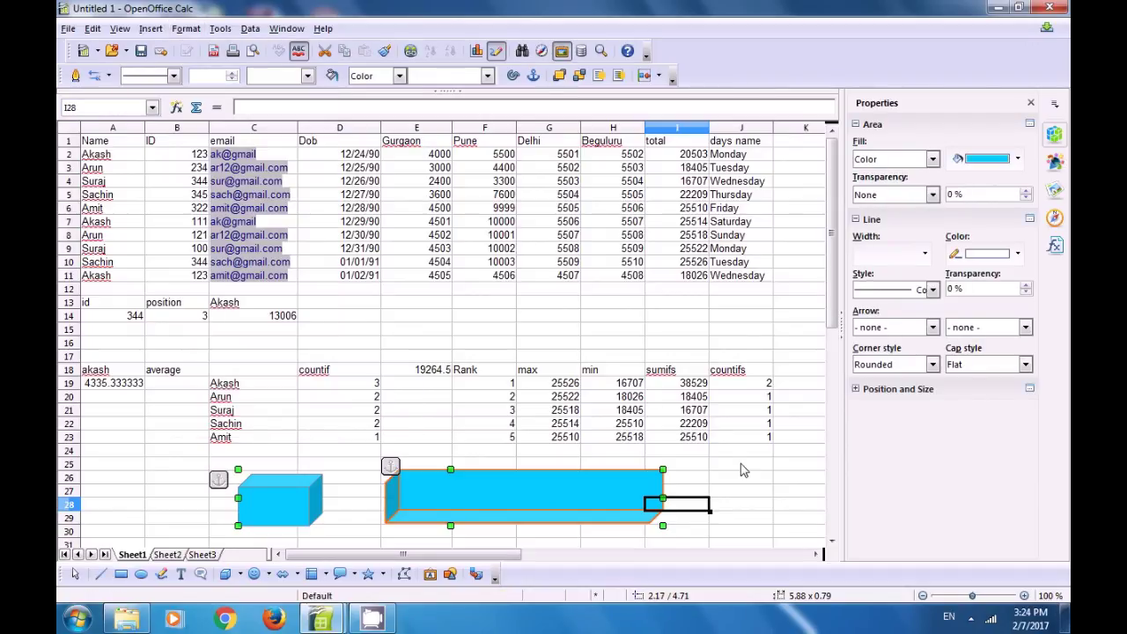
{"action": "left_click", "coordinate": [742, 470]}
Select the long cube and the small cube one at a time to check that they are separate objects.
{"action": "left_click", "coordinate": [590, 502]}
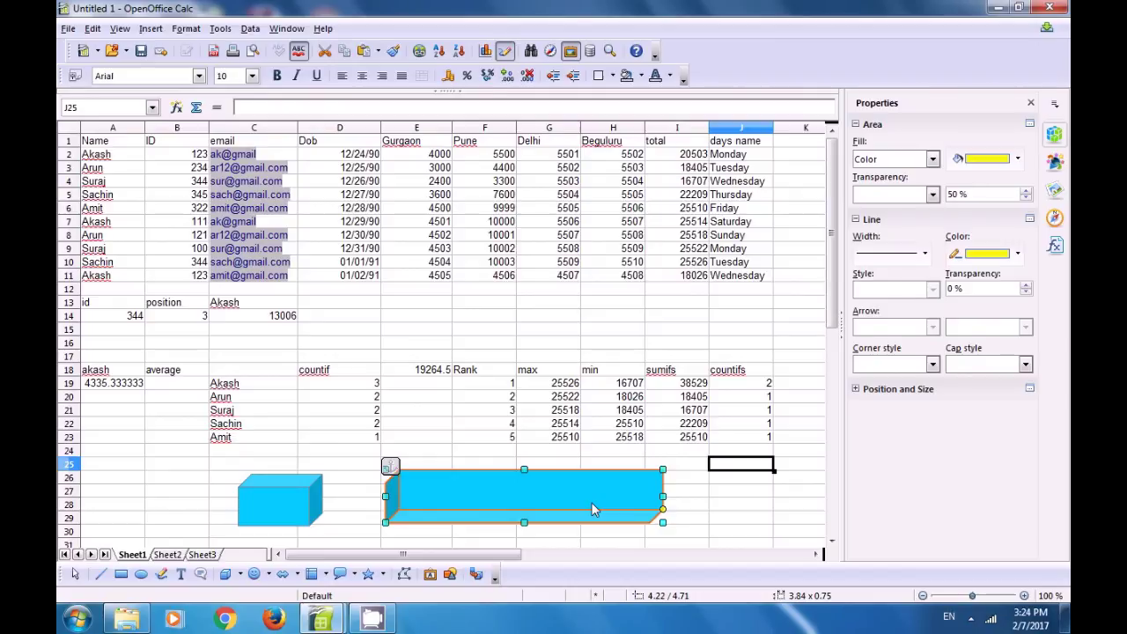
{"action": "left_click", "coordinate": [299, 504]}
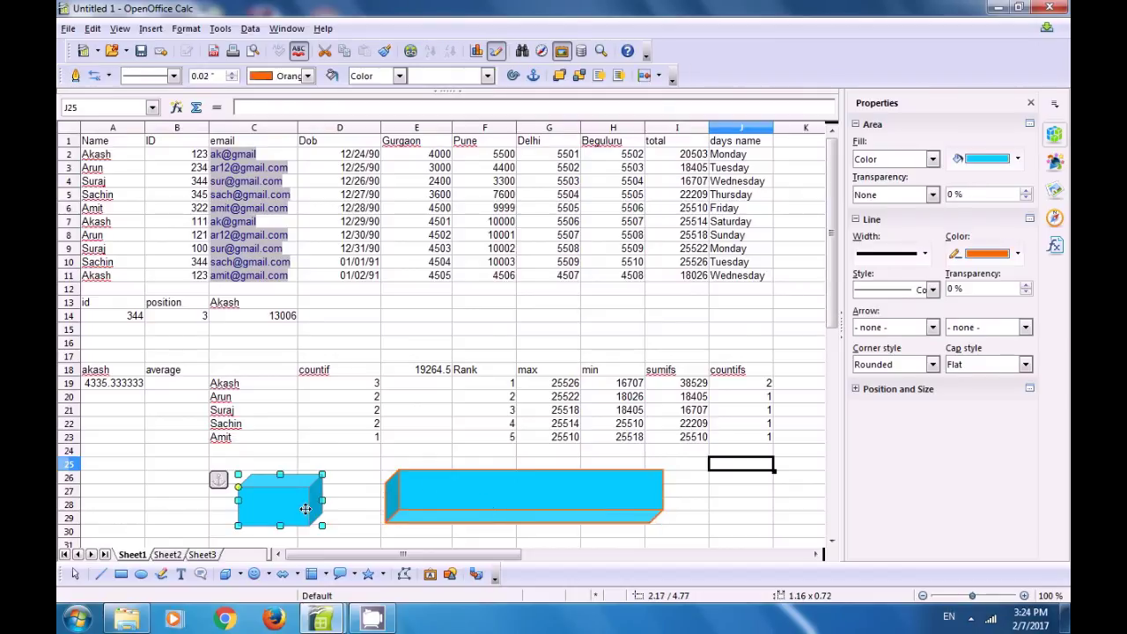
{"action": "left_click", "coordinate": [492, 498]}
{"action": "left_click", "coordinate": [704, 493]}
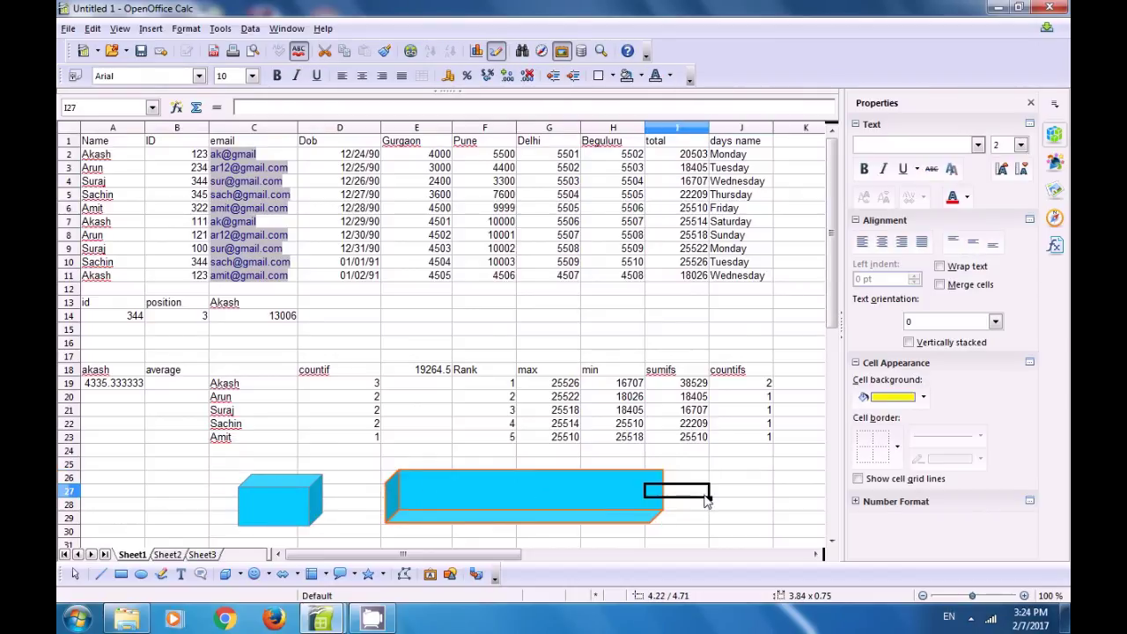
{"action": "left_click", "coordinate": [762, 481]}
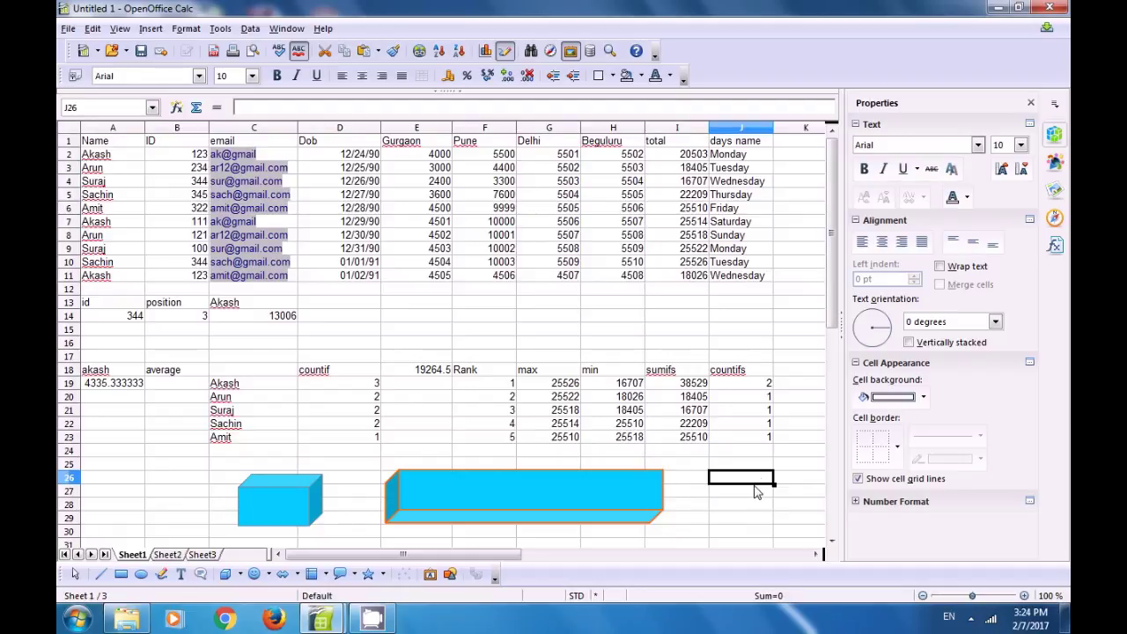
{"action": "left_click", "coordinate": [970, 618]}
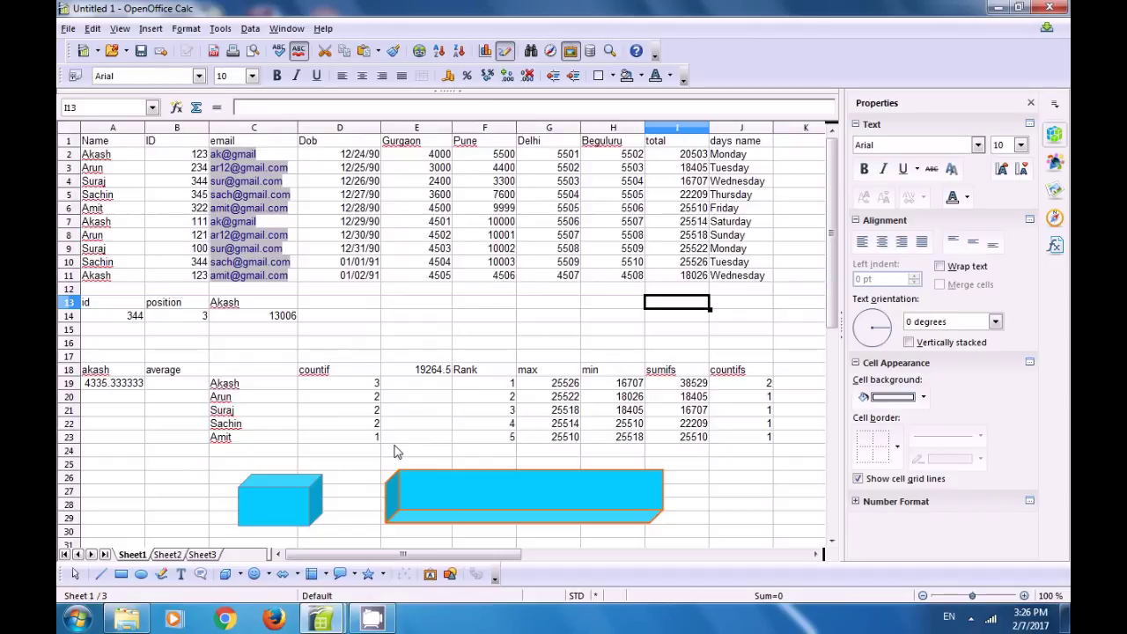
Make the header row A1:J1 bold, italic and underlined.
{"action": "left_click_drag", "start_coordinate": [109, 145], "coordinate": [765, 144]}
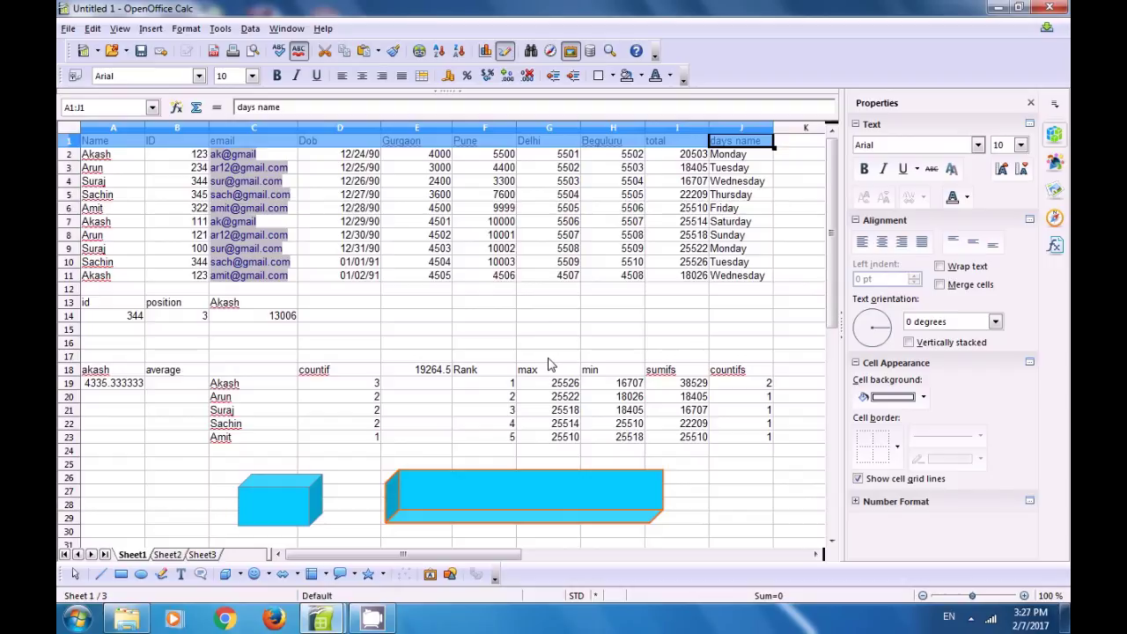
{"action": "left_click", "coordinate": [277, 76]}
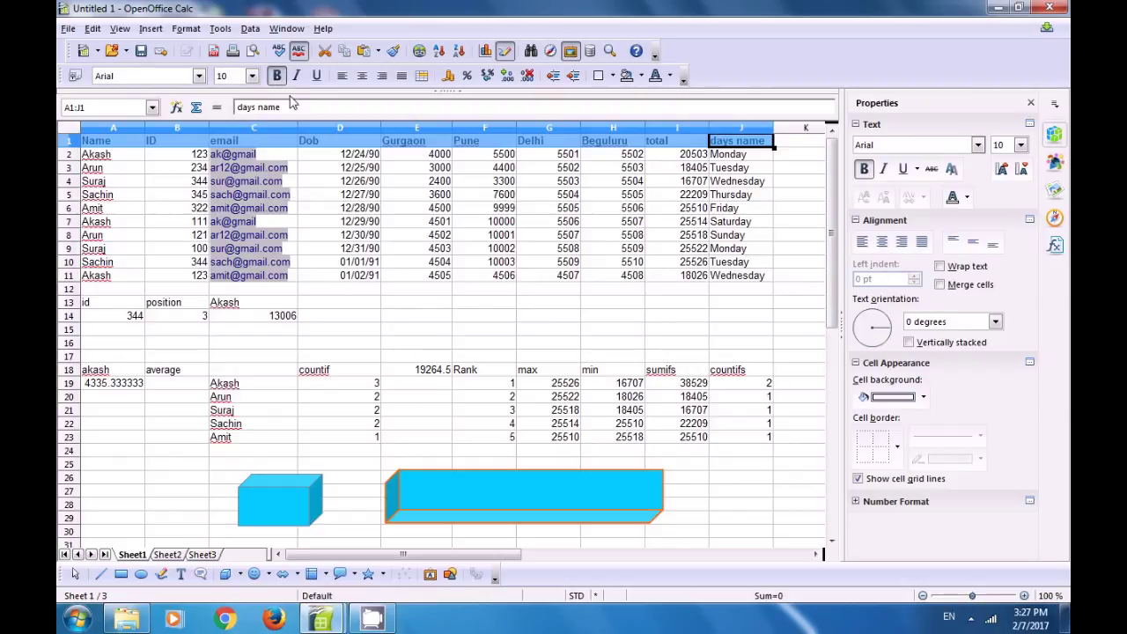
{"action": "left_click", "coordinate": [299, 76]}
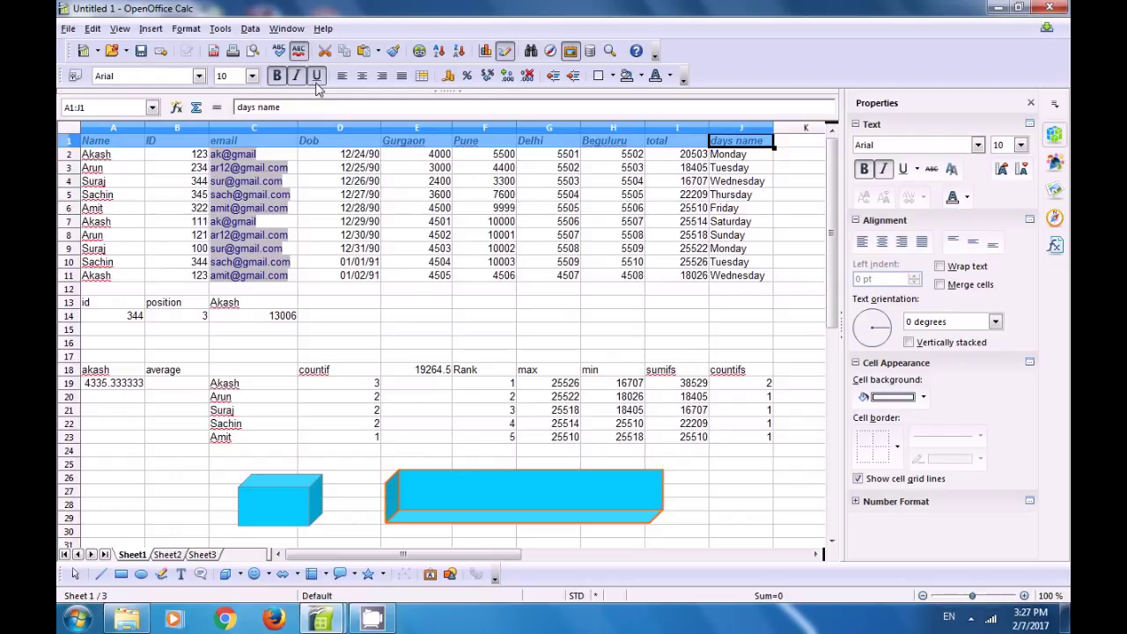
{"action": "left_click", "coordinate": [318, 77]}
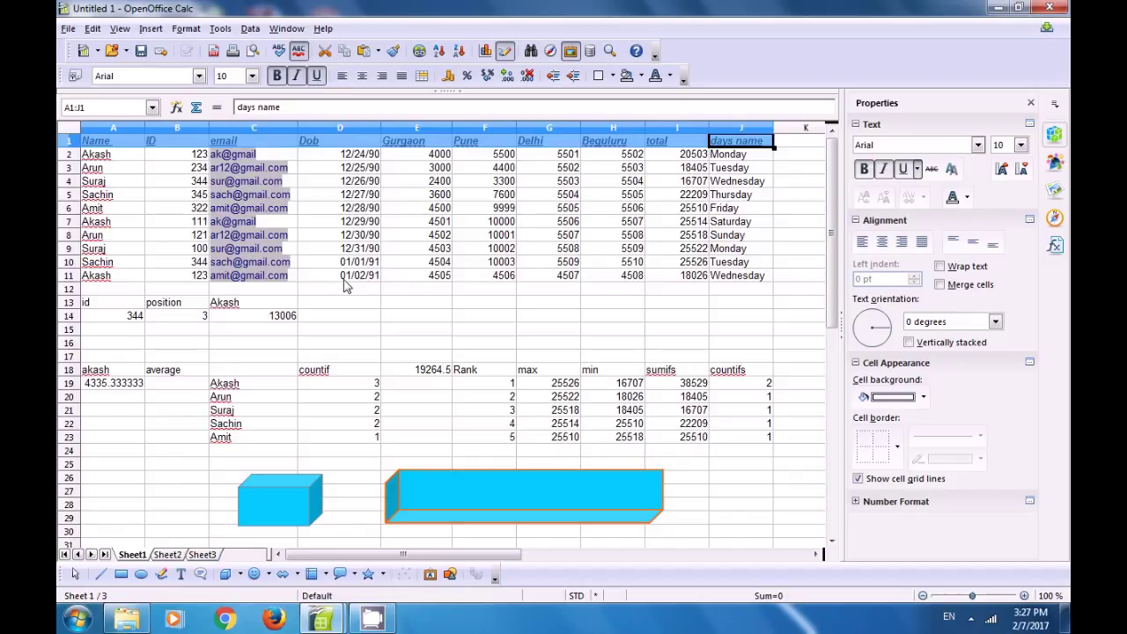
{"action": "left_click", "coordinate": [226, 330]}
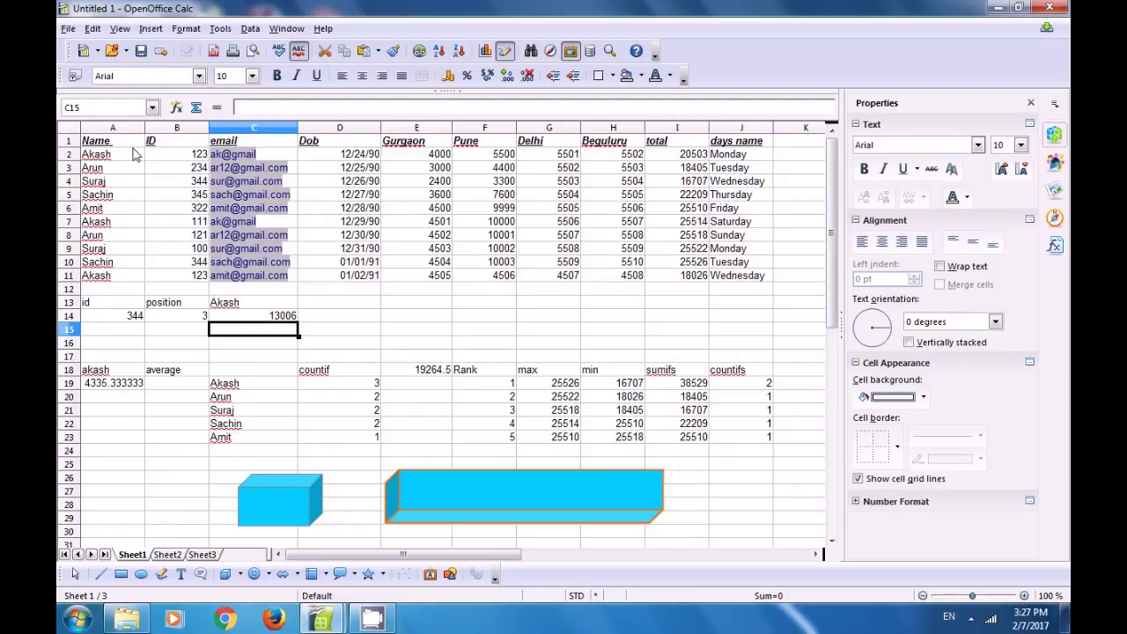
Center the header row A1:J1 horizontally in its cells.
{"action": "left_click_drag", "start_coordinate": [115, 143], "coordinate": [739, 152]}
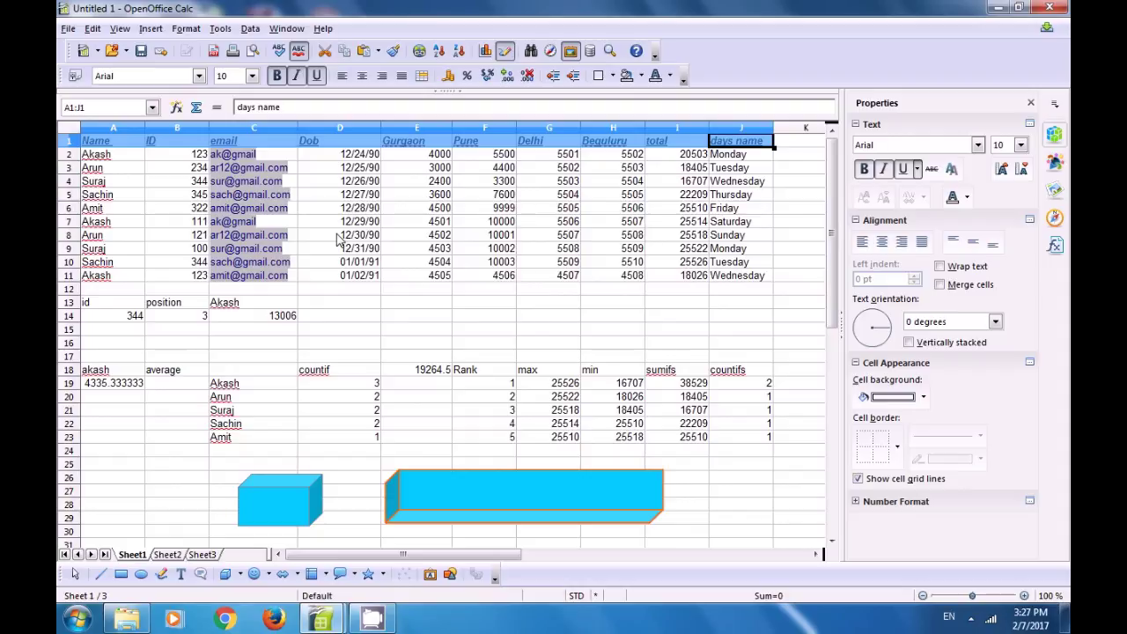
{"action": "left_click", "coordinate": [186, 29]}
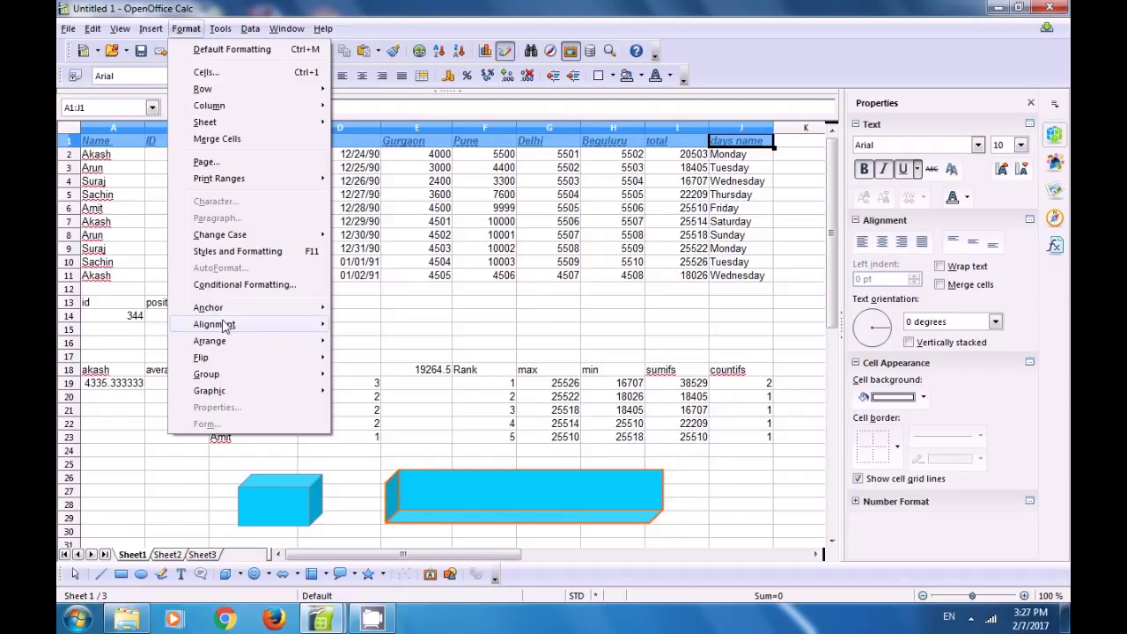
{"action": "mouse_move", "coordinate": [227, 331]}
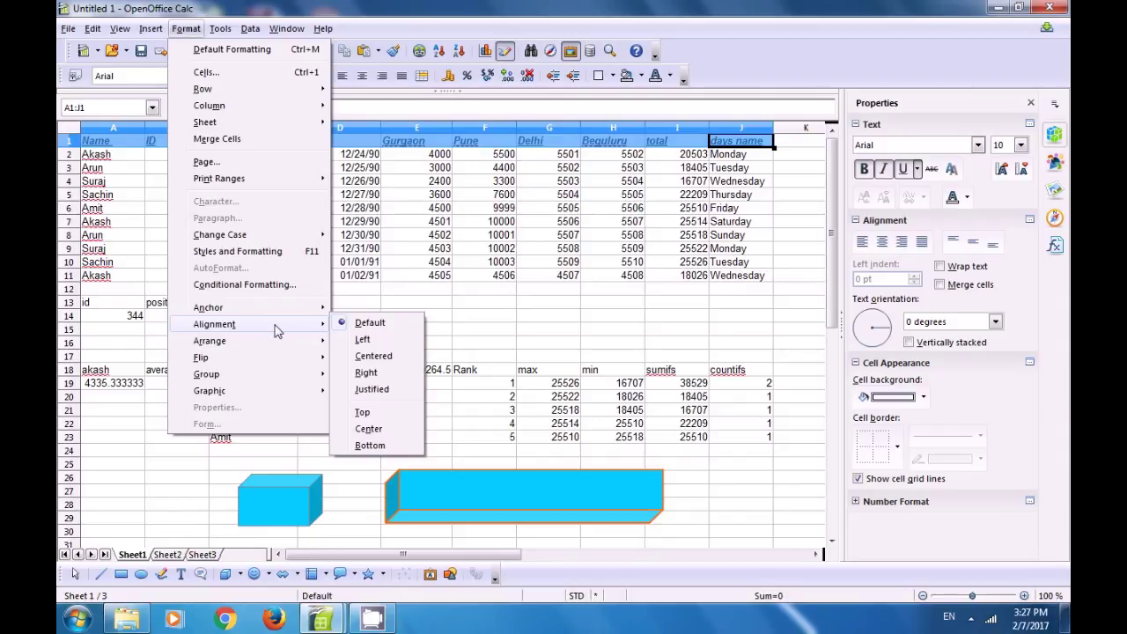
{"action": "left_click", "coordinate": [370, 356]}
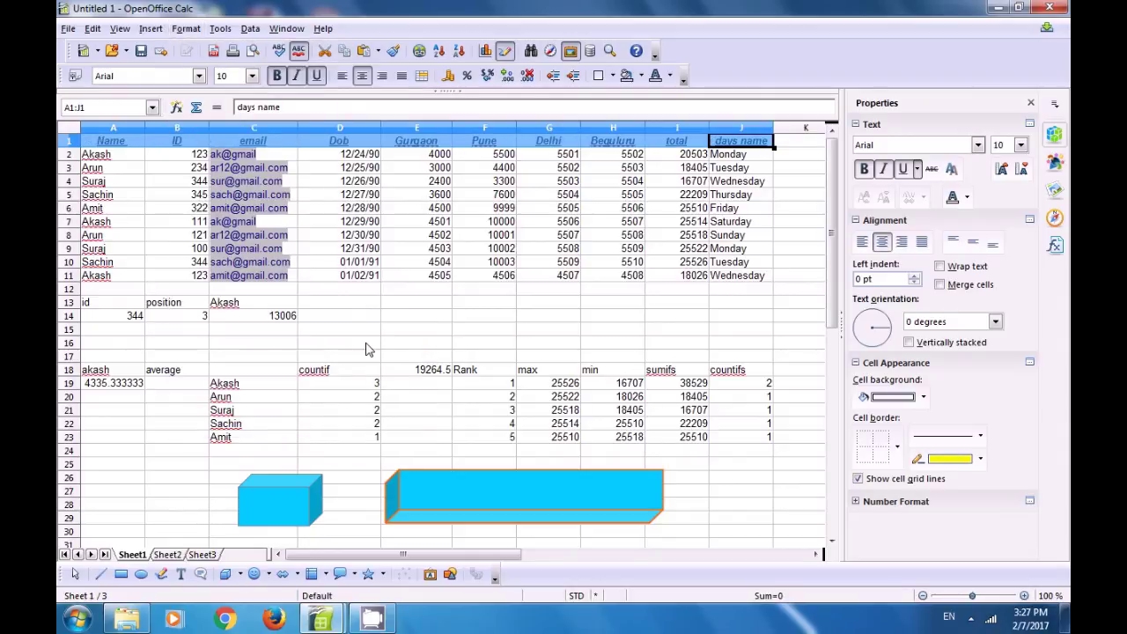
{"action": "left_click", "coordinate": [421, 305]}
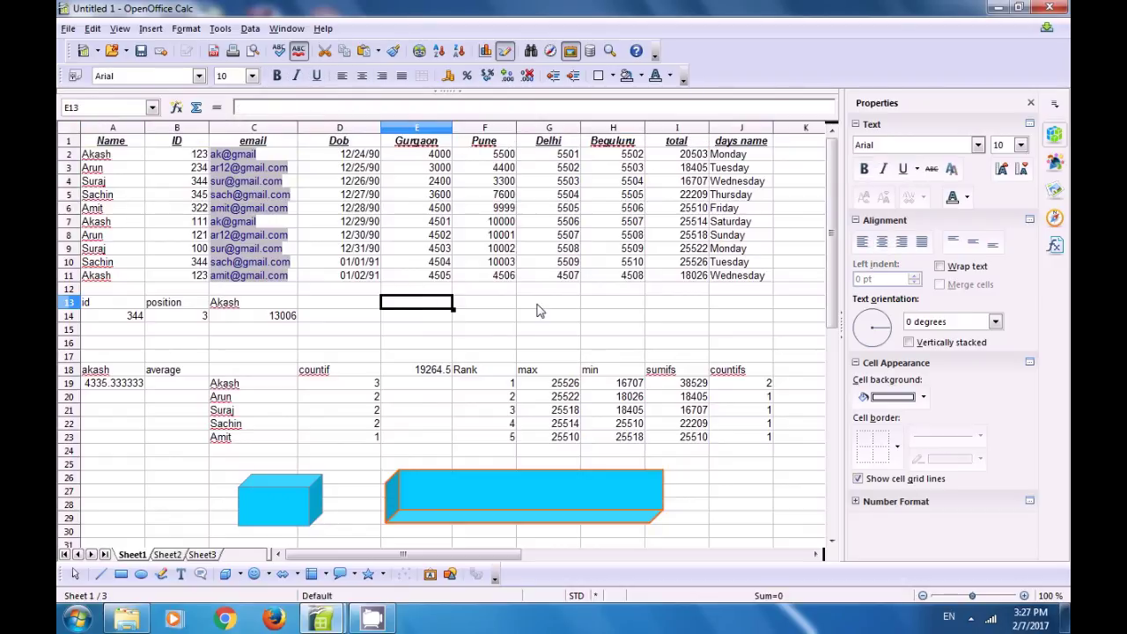
{"action": "left_click", "coordinate": [540, 307]}
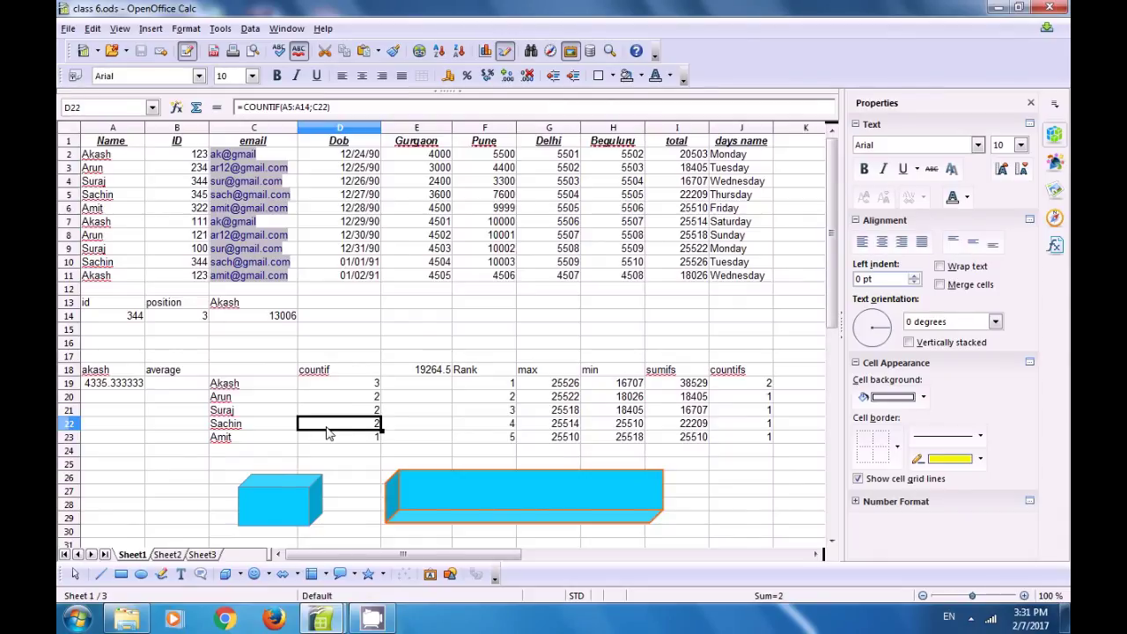
On Sheet2, enter the headings "Numbers" in A1 and "even" in B1.
{"action": "left_click", "coordinate": [182, 555]}
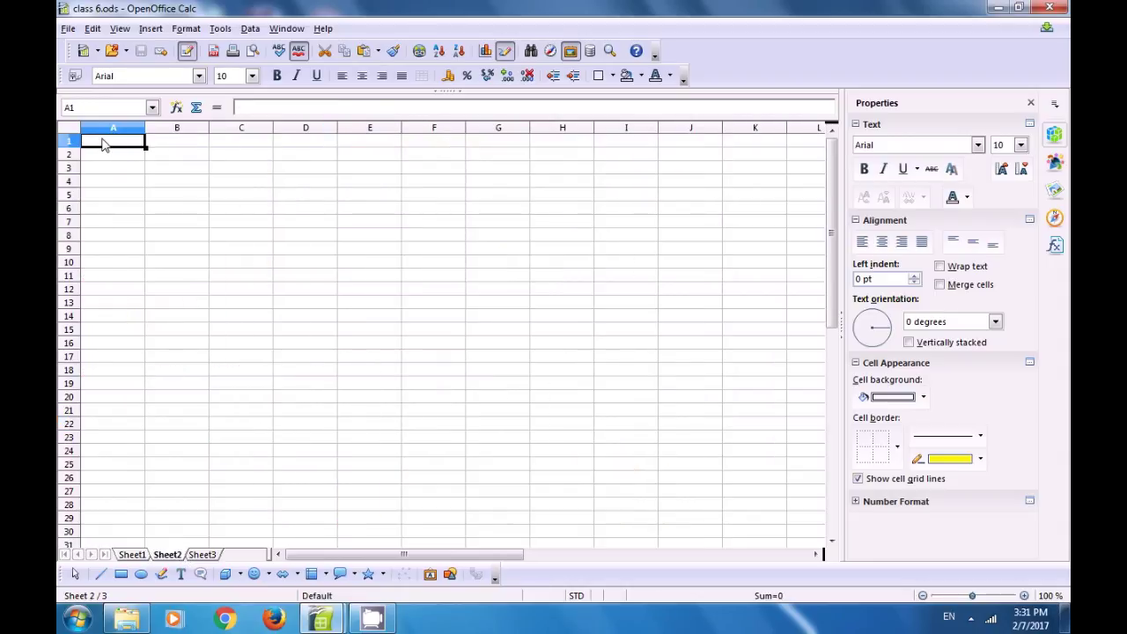
{"action": "type", "text": "Number"}
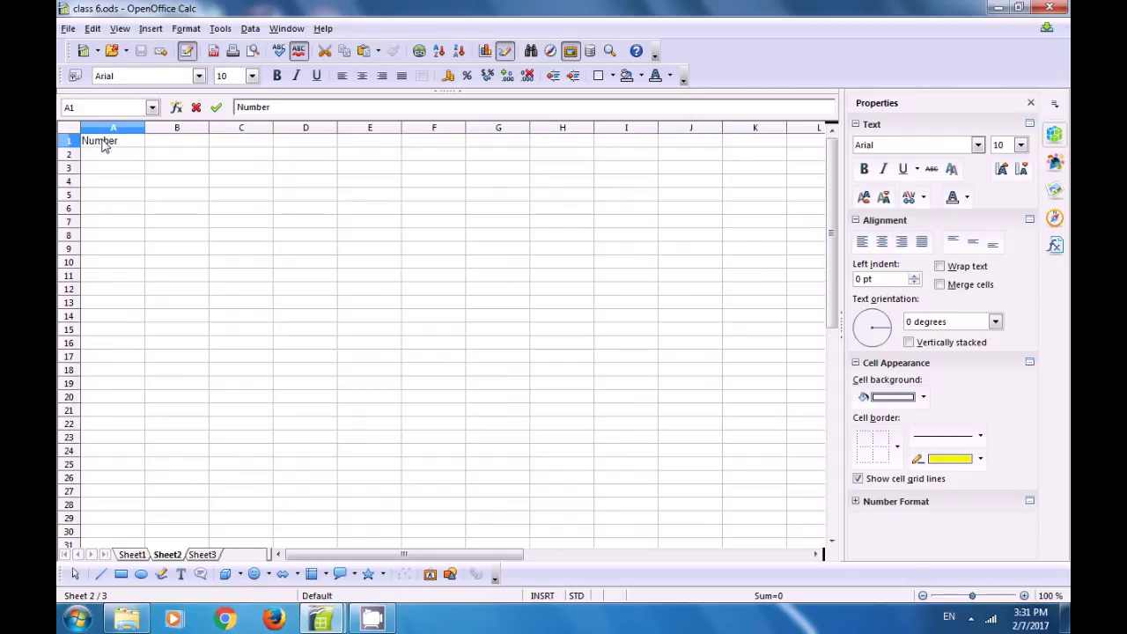
{"action": "type", "text": "s"}
{"action": "key", "text": "Tab"}
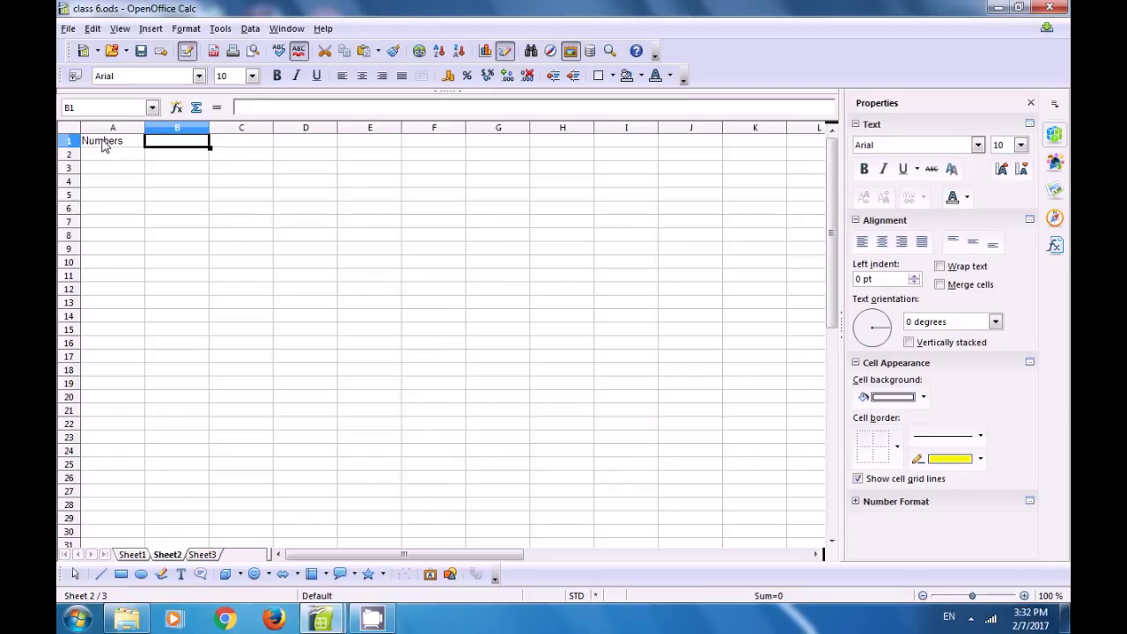
{"action": "type", "text": "odd"}
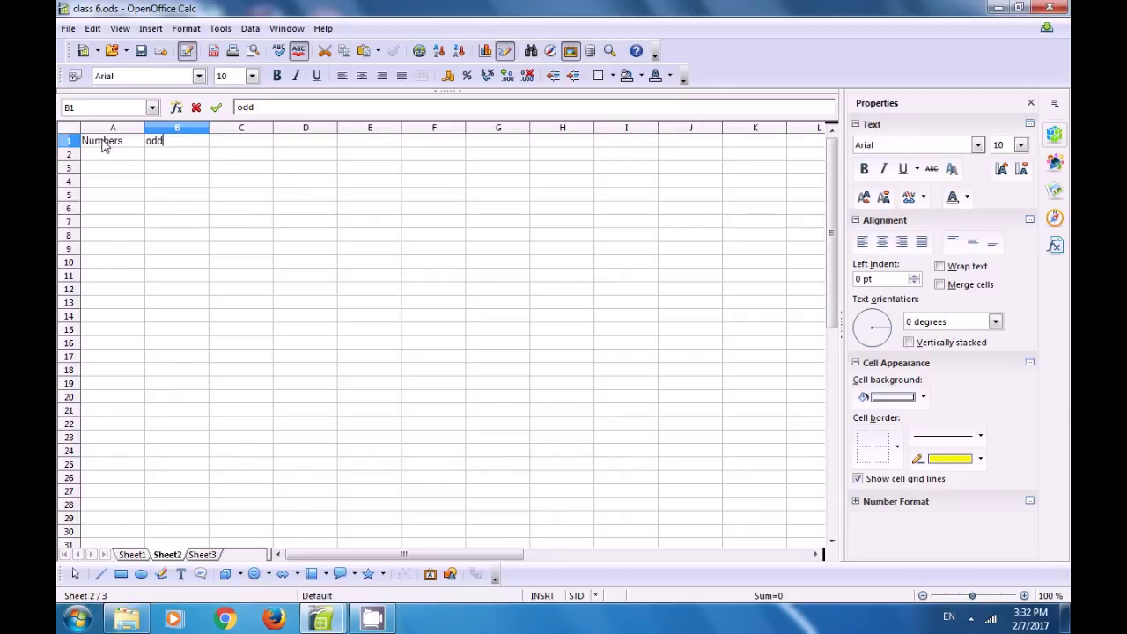
{"action": "key", "text": "BackSpace"}
{"action": "key", "text": "BackSpace"}
{"action": "key", "text": "BackSpace"}
{"action": "type", "text": "even"}
Enter 1220, 2233 and 20000 in cells A2 to A4 under the Numbers heading.
{"action": "left_click", "coordinate": [109, 158]}
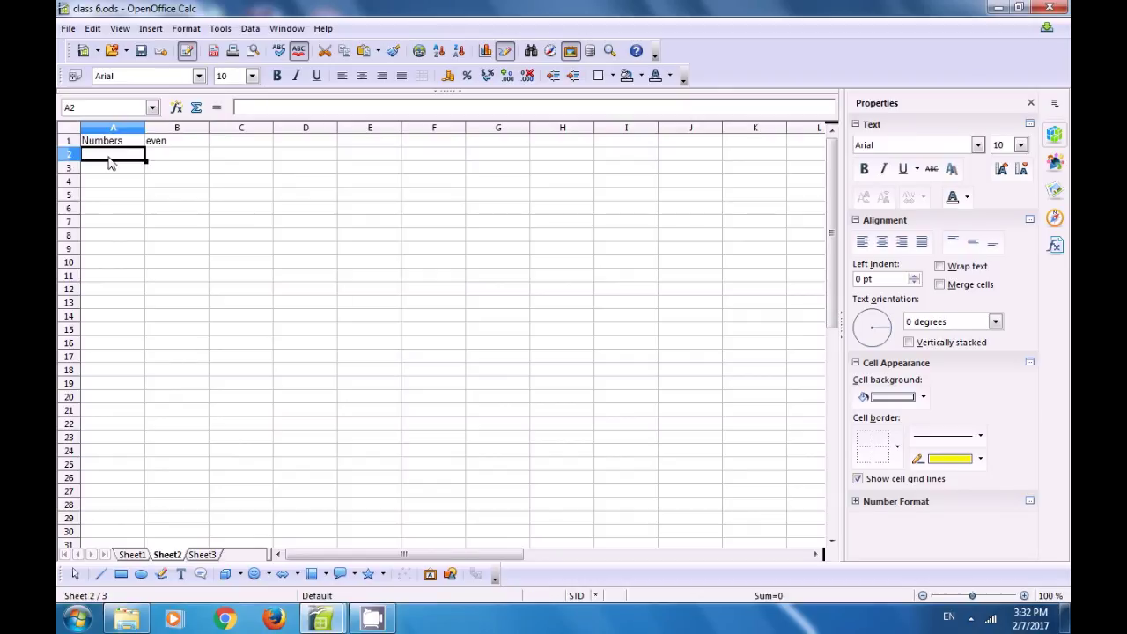
{"action": "type", "text": "122"}
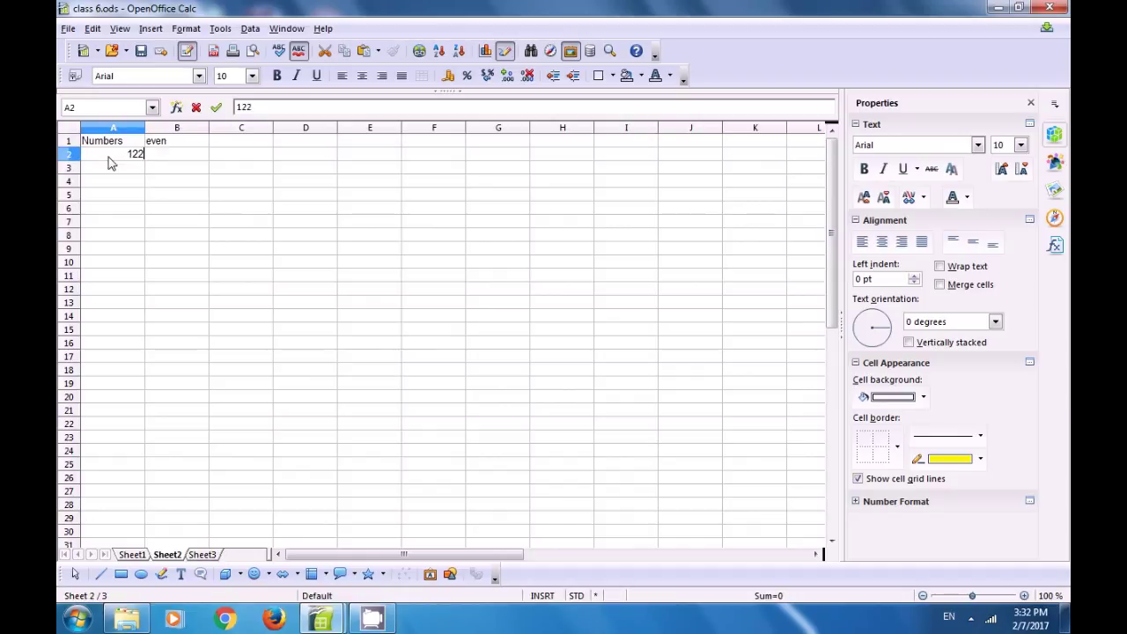
{"action": "type", "text": "0"}
{"action": "key", "text": "Return"}
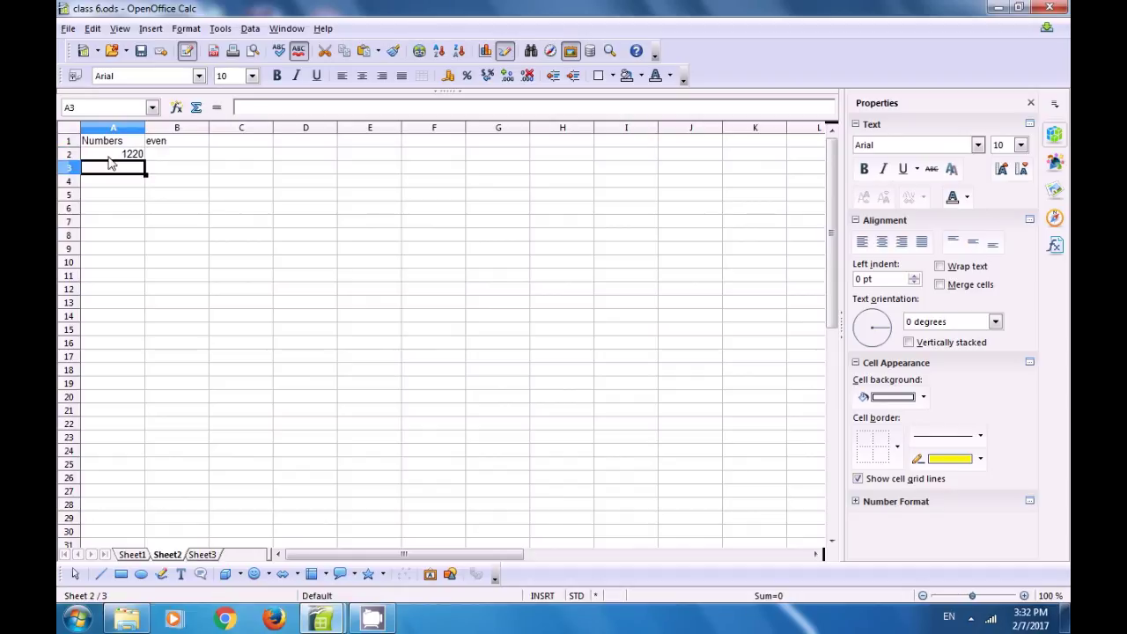
{"action": "type", "text": "2233"}
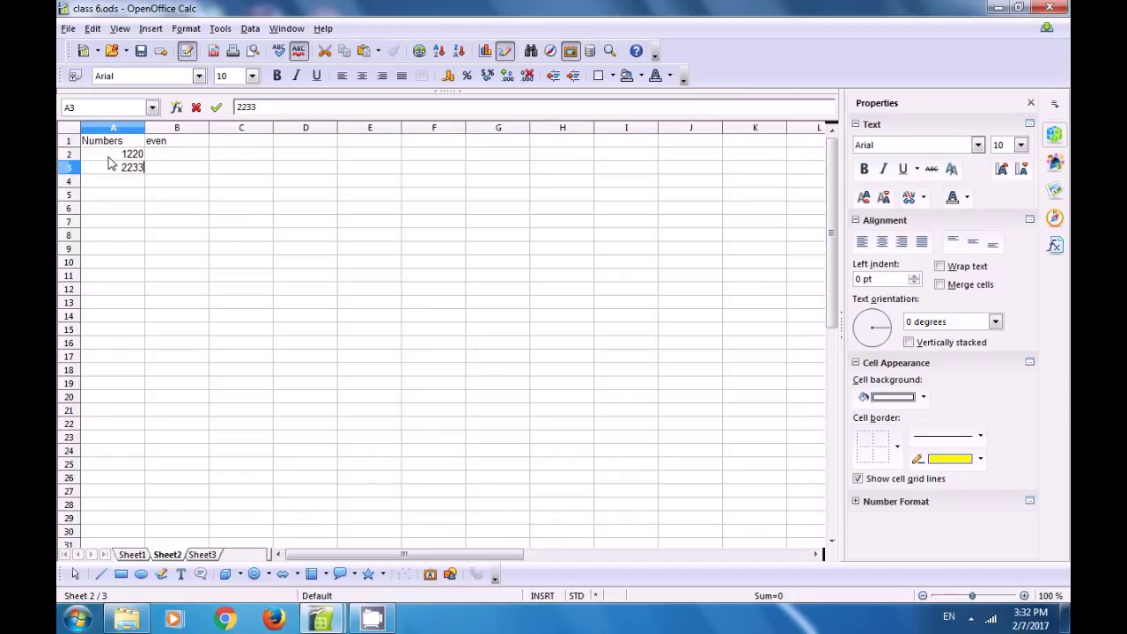
{"action": "key", "text": "Return"}
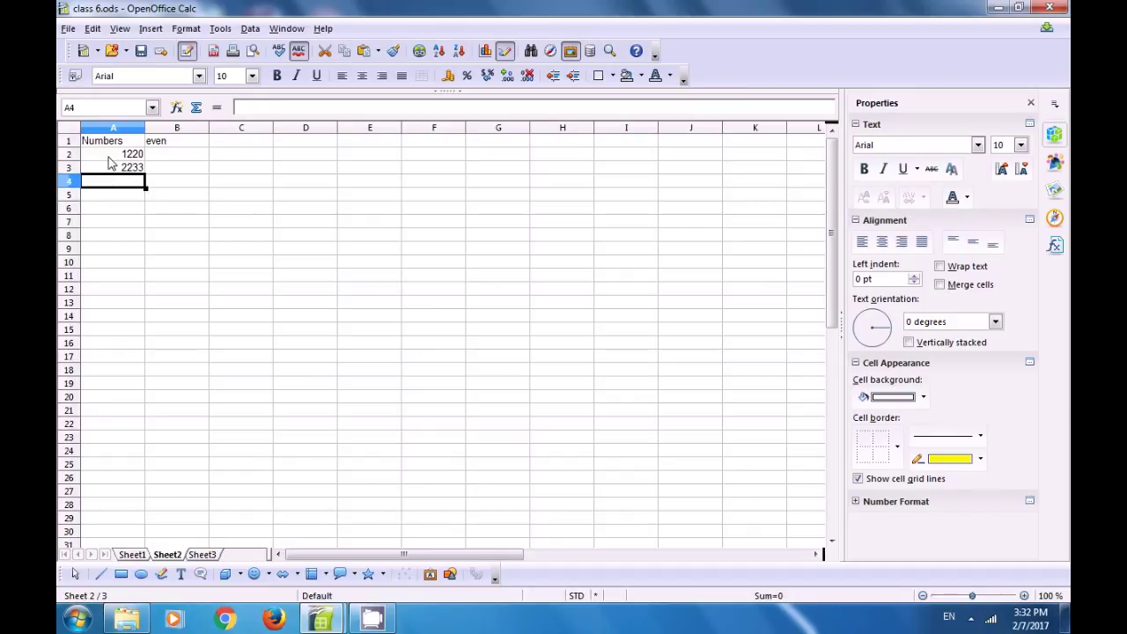
{"action": "type", "text": "200"}
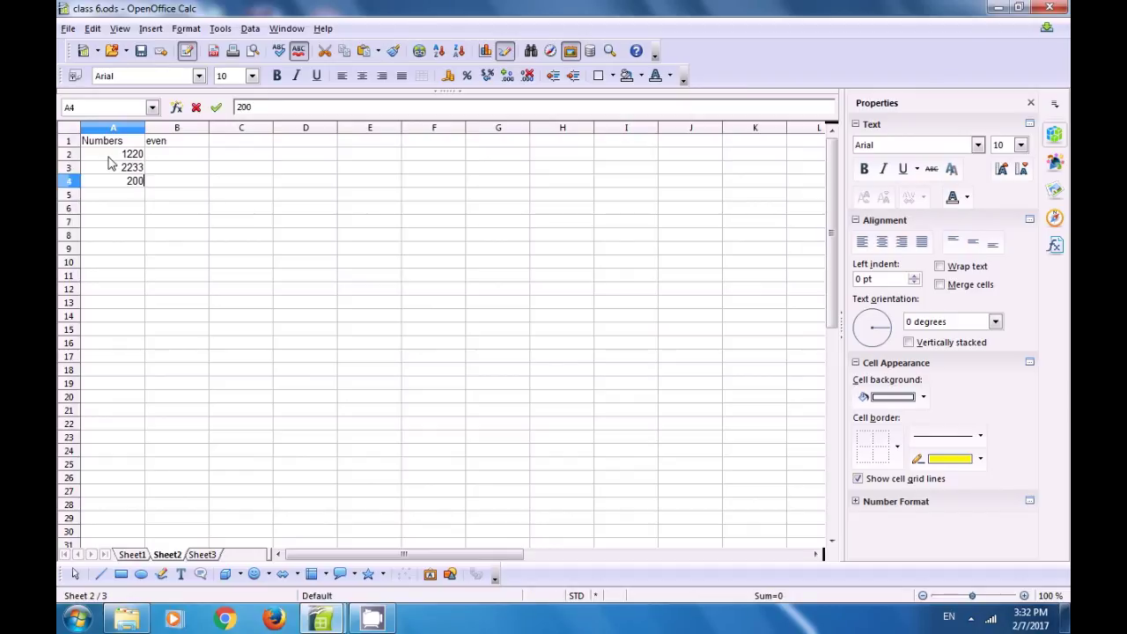
{"action": "type", "text": "00"}
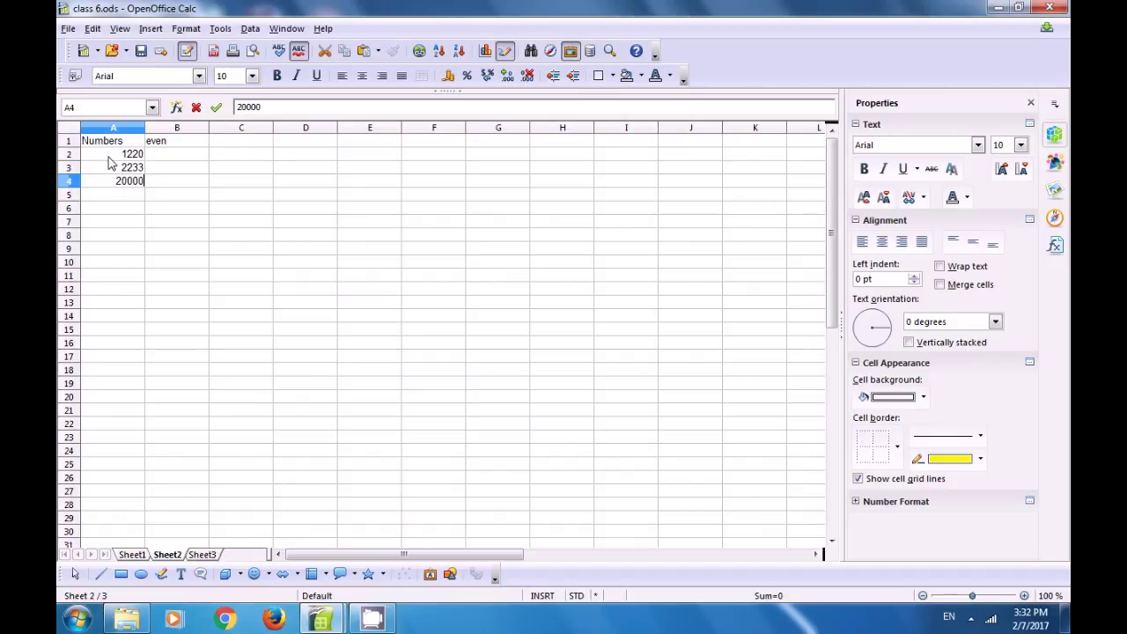
{"action": "key", "text": "Return"}
Enter 32329 in A5 and 33231 in A6 under the Numbers heading.
{"action": "key", "text": "F2"}
{"action": "type", "text": "322"}
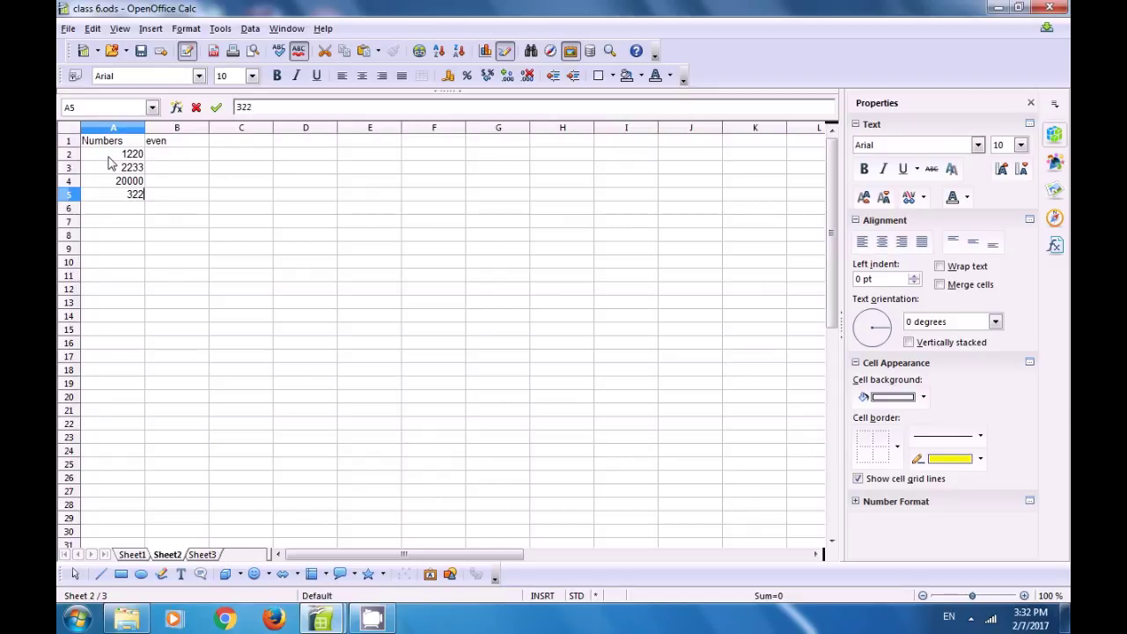
{"action": "key", "text": "BackSpace"}
{"action": "type", "text": "329"}
{"action": "key", "text": "Return"}
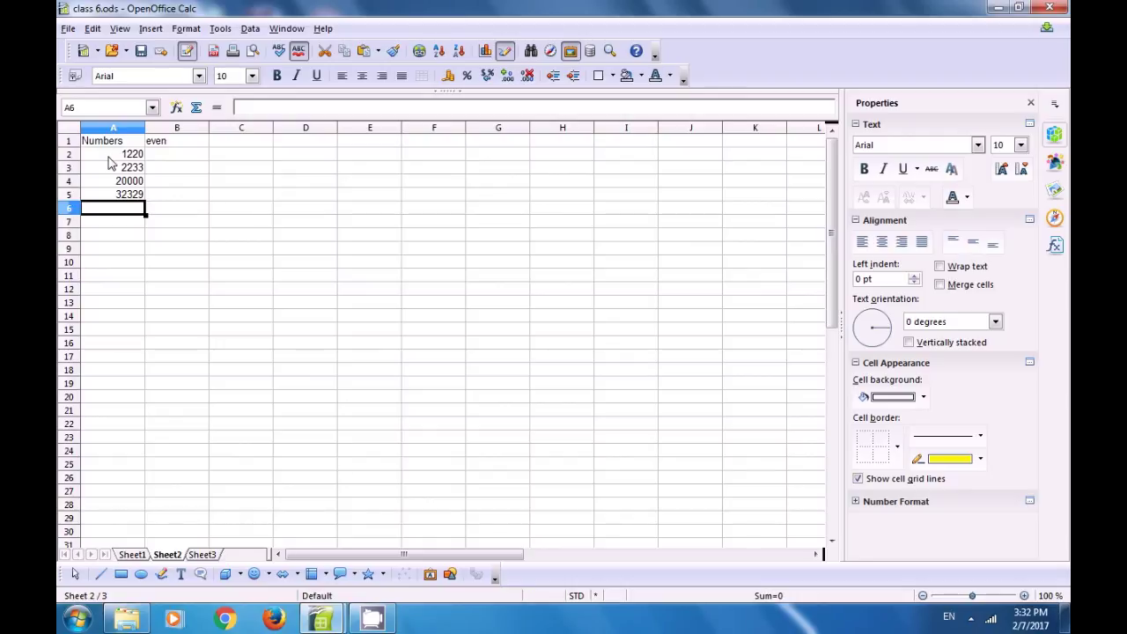
{"action": "type", "text": "3"}
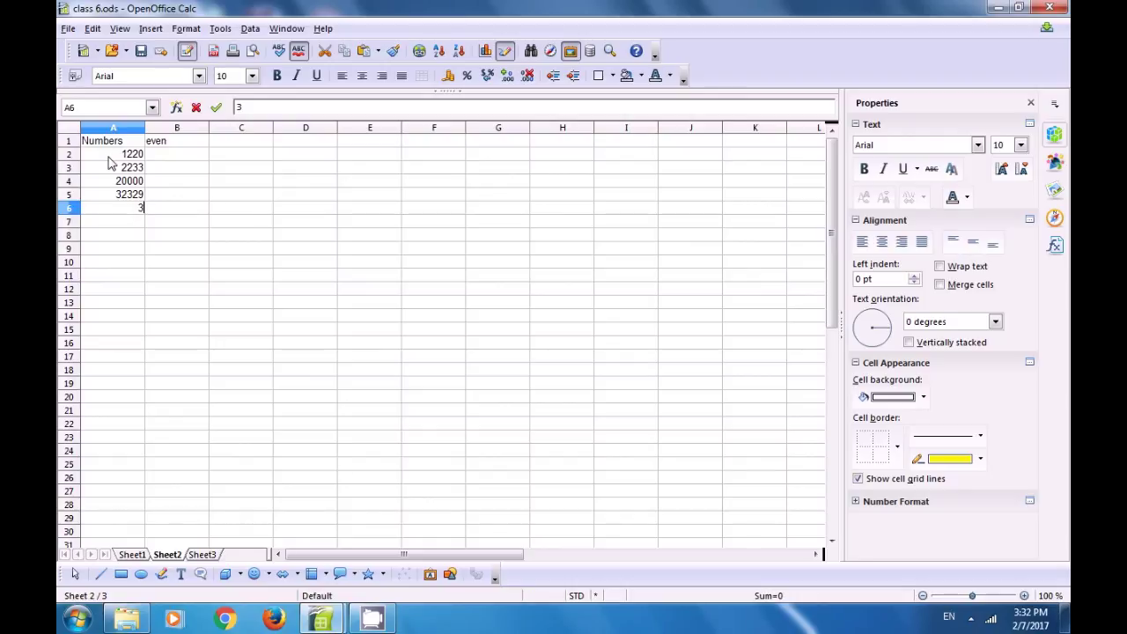
{"action": "type", "text": "3231"}
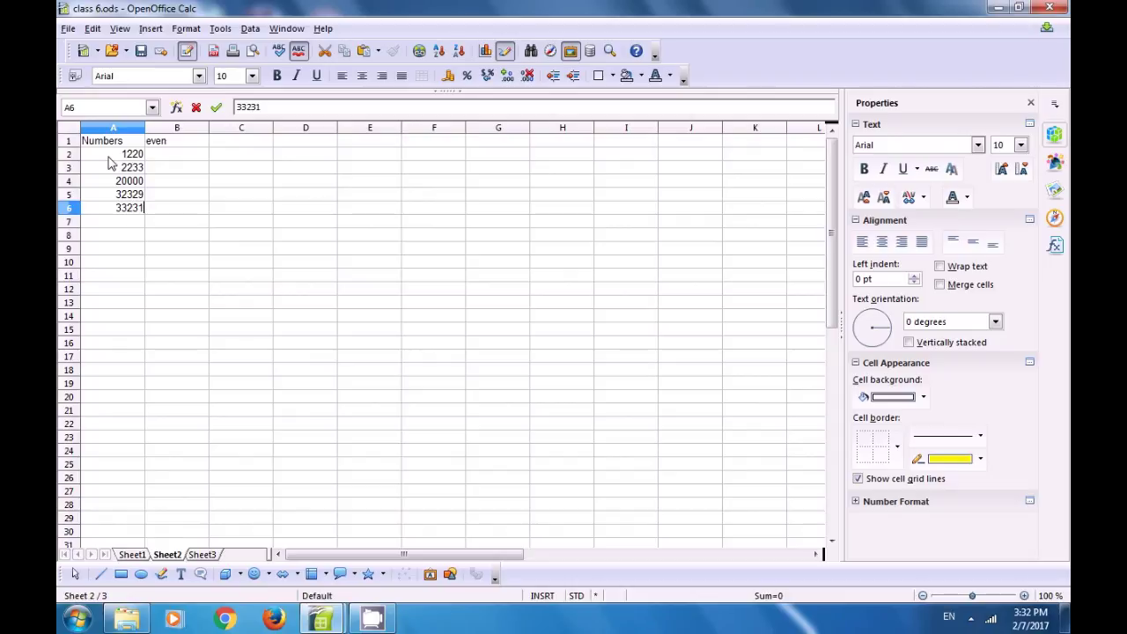
Try the formula =EVEN(A2) in cell B2.
{"action": "left_click", "coordinate": [175, 158]}
{"action": "type", "text": "1220"}
{"action": "key", "text": "Return"}
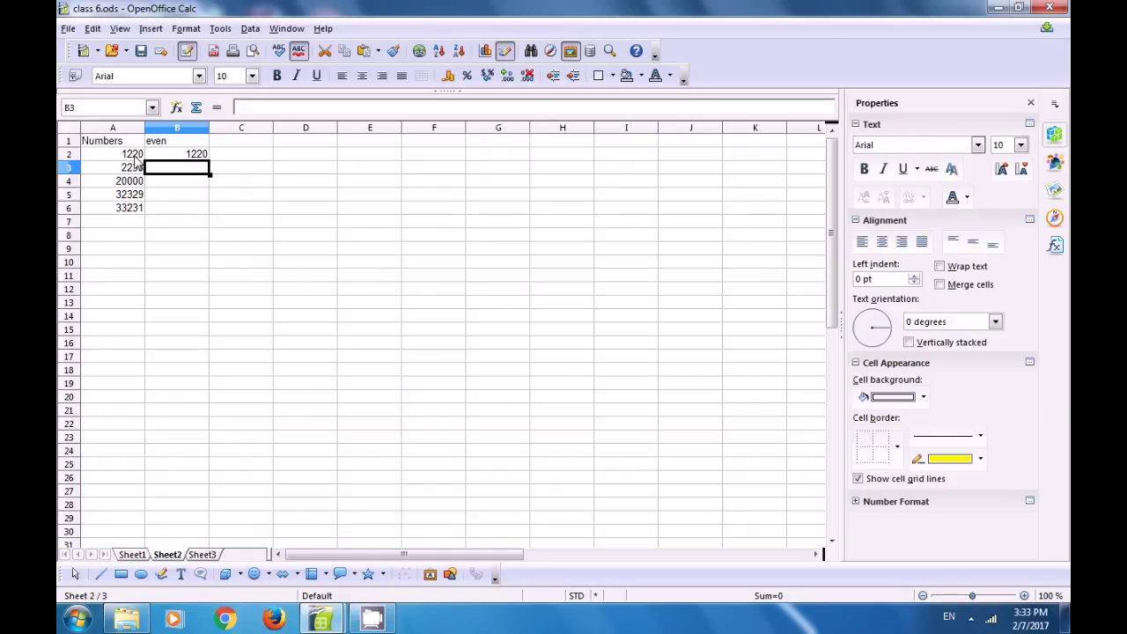
Clear B2 and enter the formula =ISEVEN(A2) to test whether the number in A2 is even.
{"action": "left_click", "coordinate": [185, 155]}
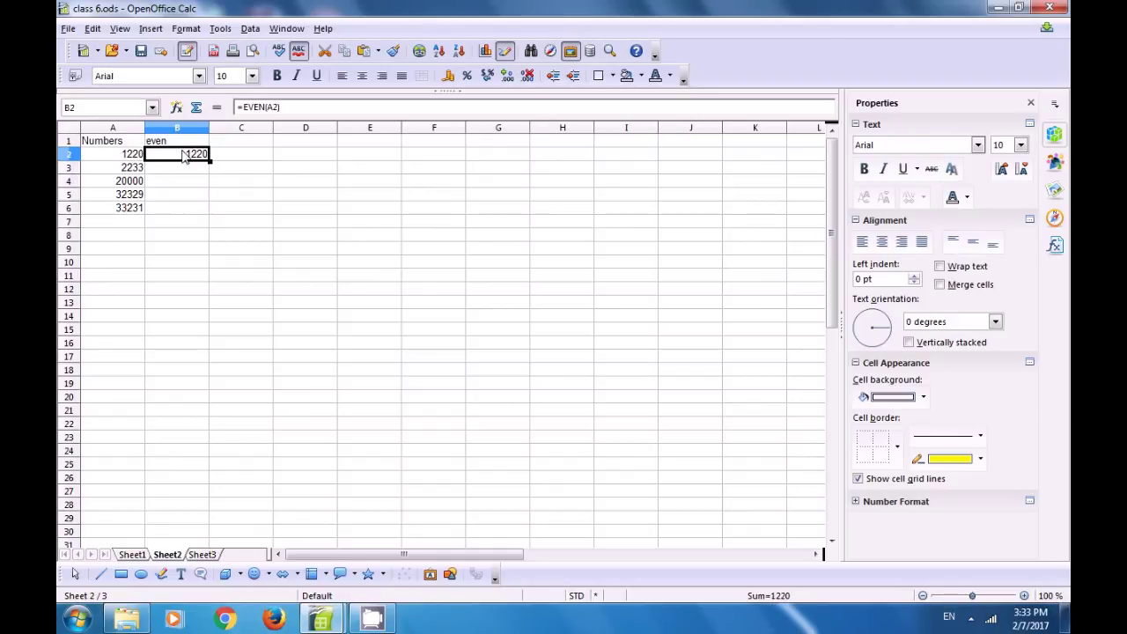
{"action": "key", "text": "Delete"}
{"action": "type", "text": "="}
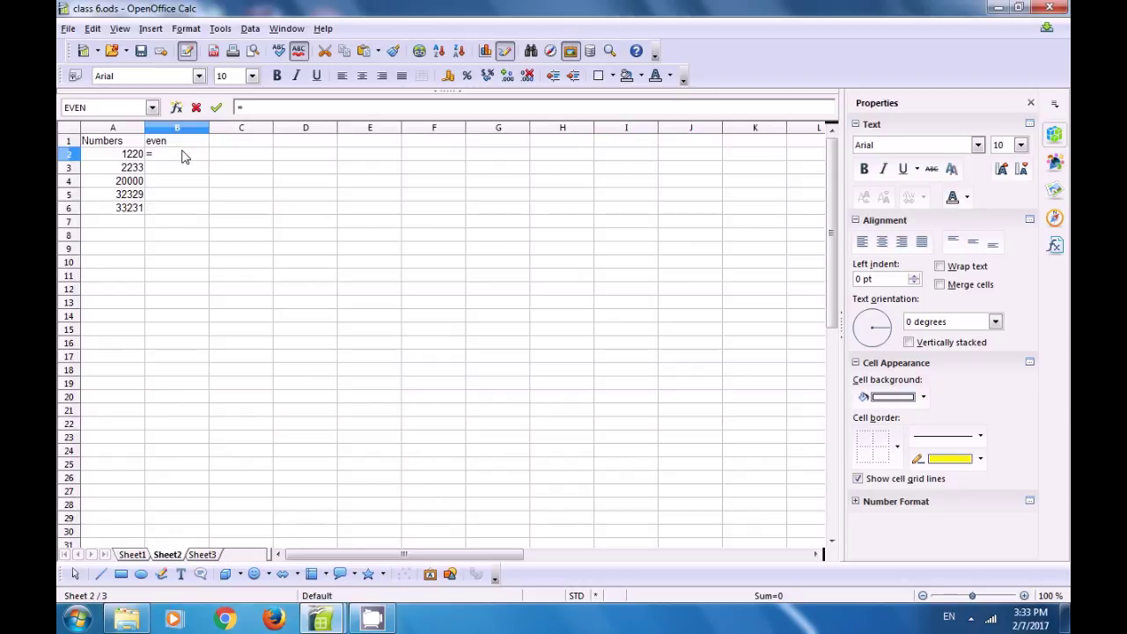
{"action": "type", "text": "iseven("}
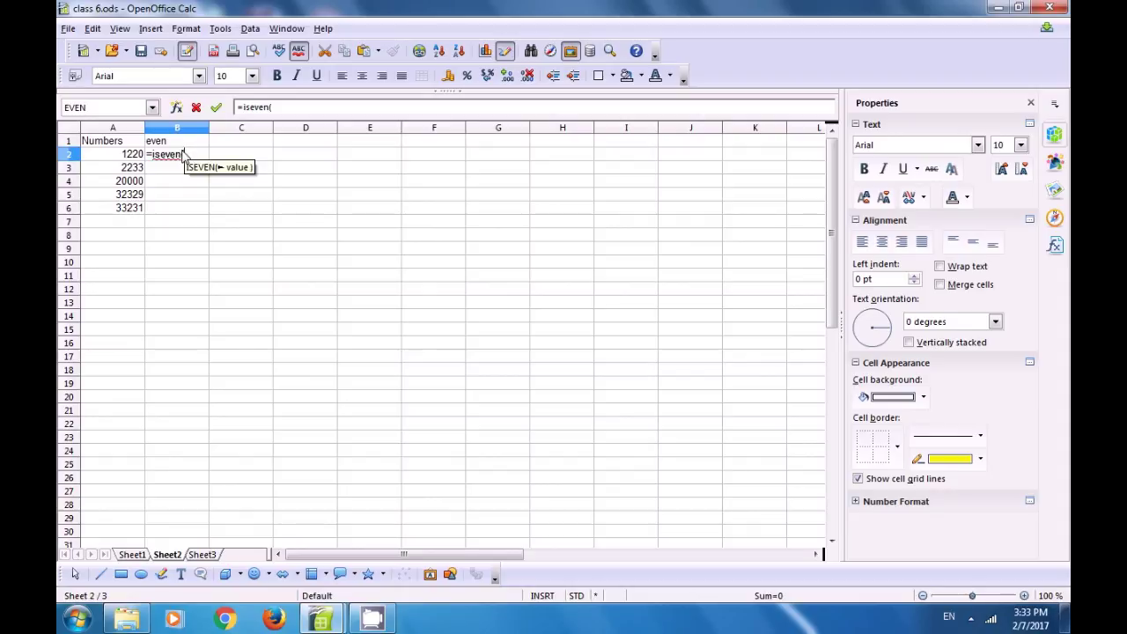
{"action": "left_click", "coordinate": [123, 157]}
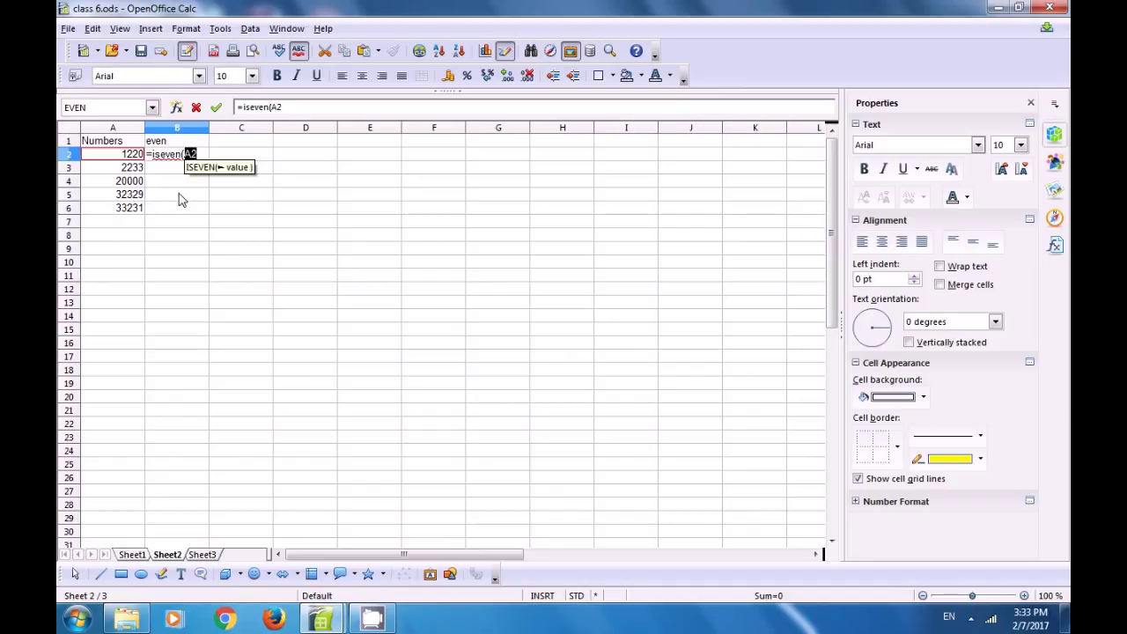
{"action": "type", "text": ")"}
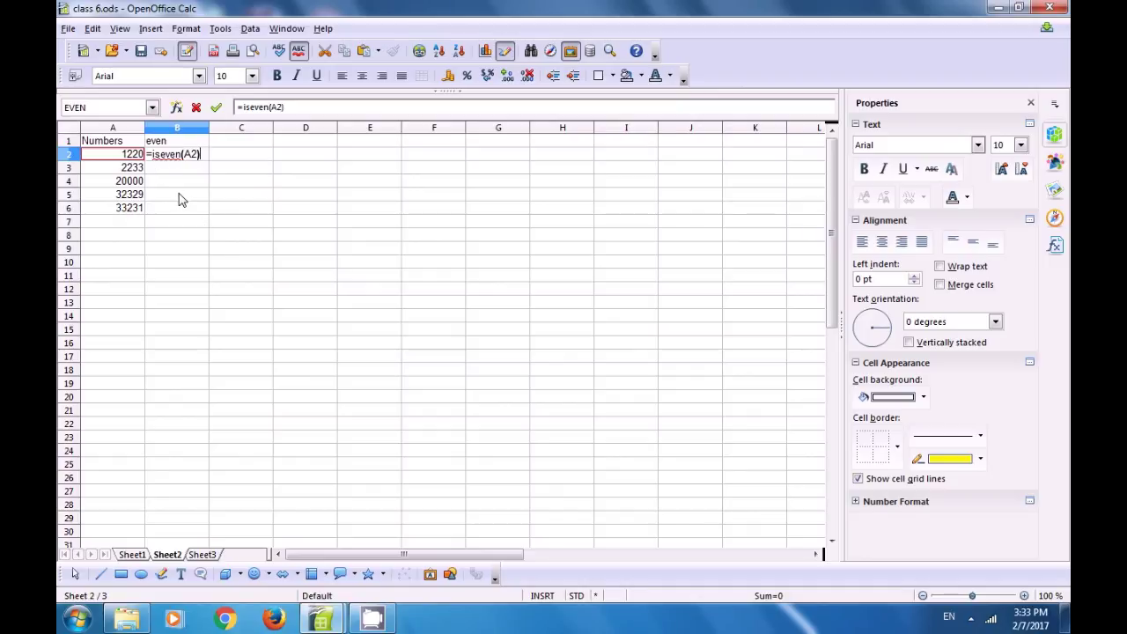
{"action": "key", "text": "Return"}
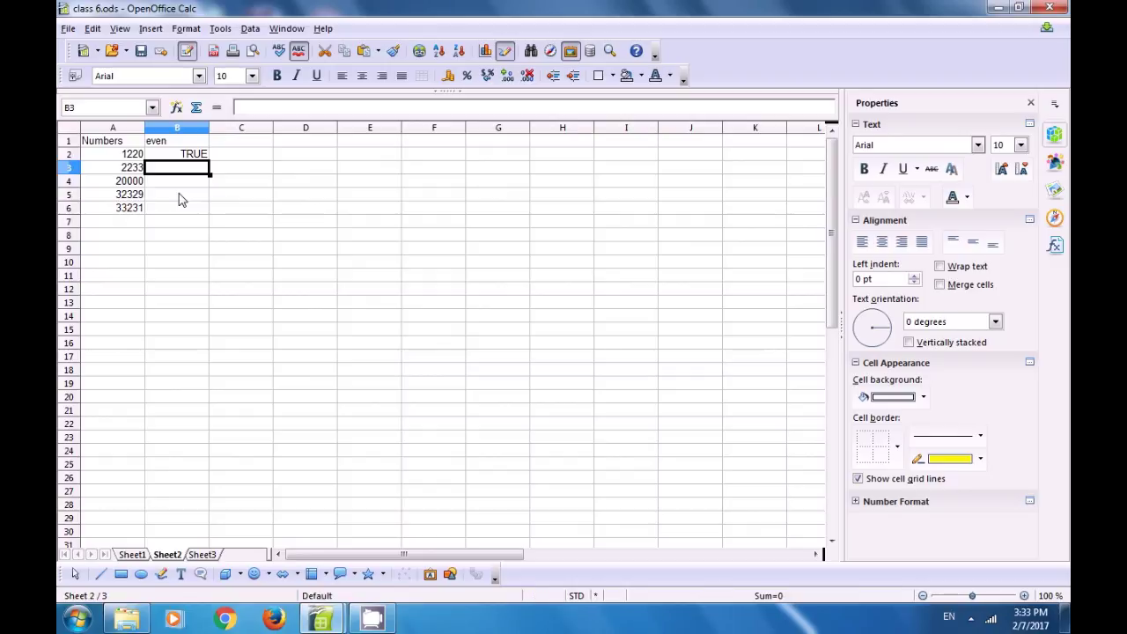
Fill the ISEVEN formula from B2 down through B6.
{"action": "left_click", "coordinate": [185, 154]}
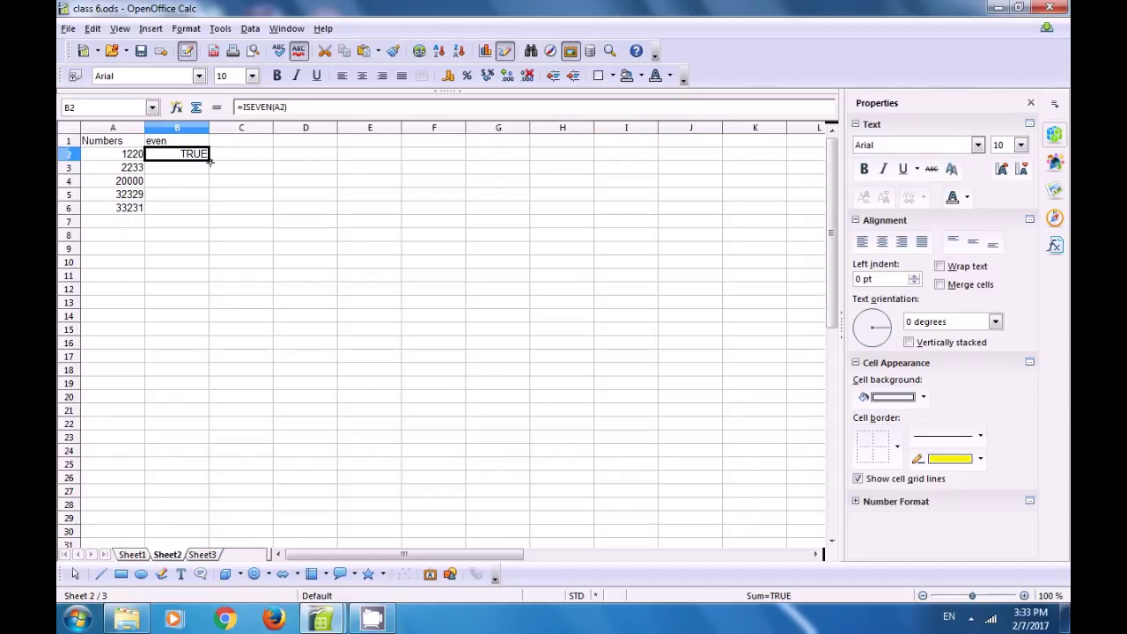
{"action": "left_click_drag", "start_coordinate": [209, 161], "coordinate": [209, 209]}
{"action": "left_click", "coordinate": [250, 184]}
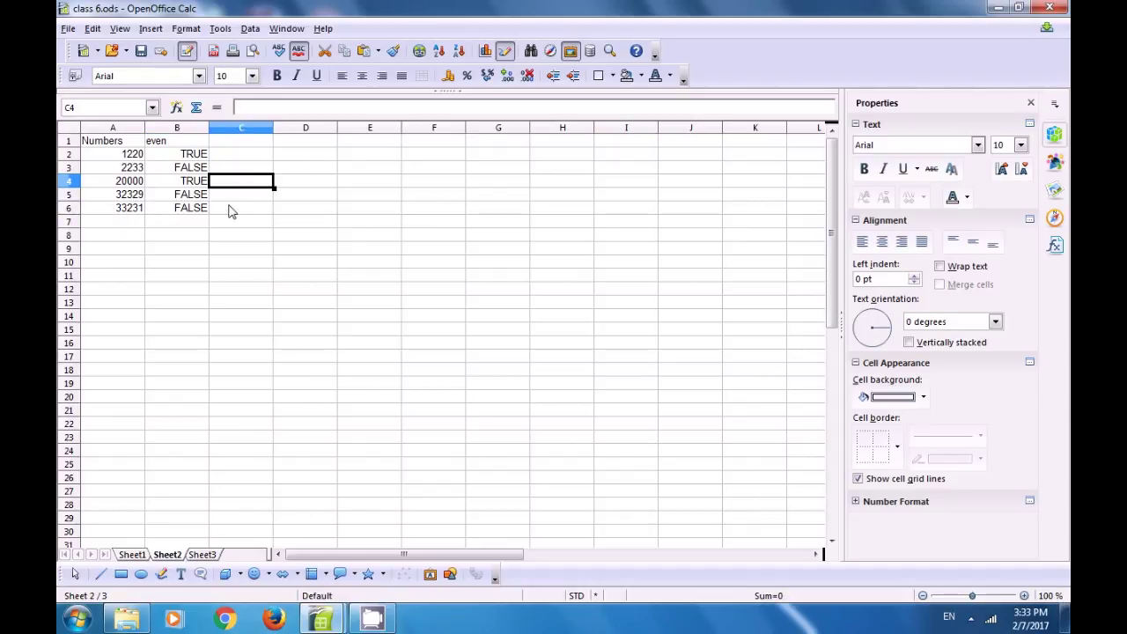
Compare the numbers in A2 and A4 with their ISEVEN results in column B.
{"action": "left_click", "coordinate": [121, 158]}
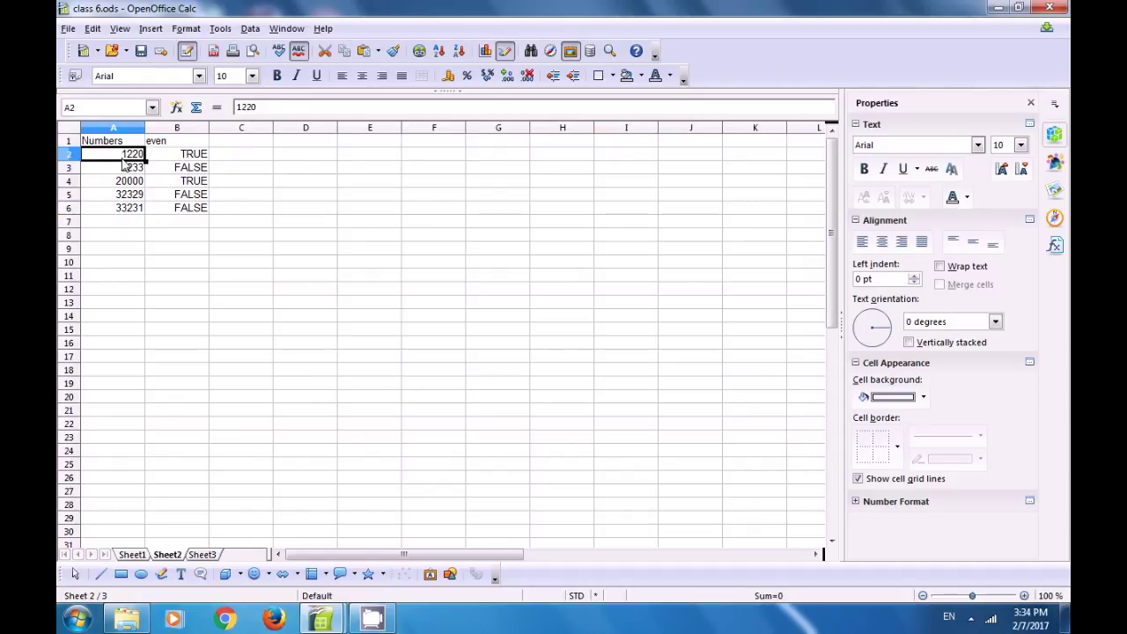
{"action": "left_click", "coordinate": [189, 161]}
{"action": "left_click", "coordinate": [138, 184]}
{"action": "left_click", "coordinate": [192, 184]}
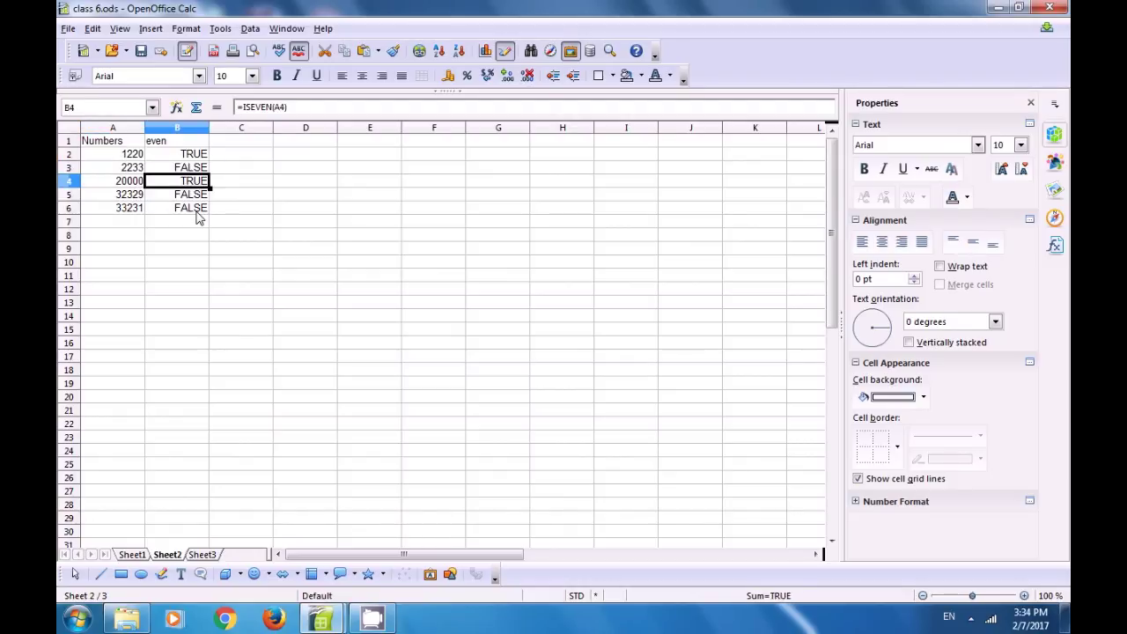
{"action": "left_click", "coordinate": [236, 170]}
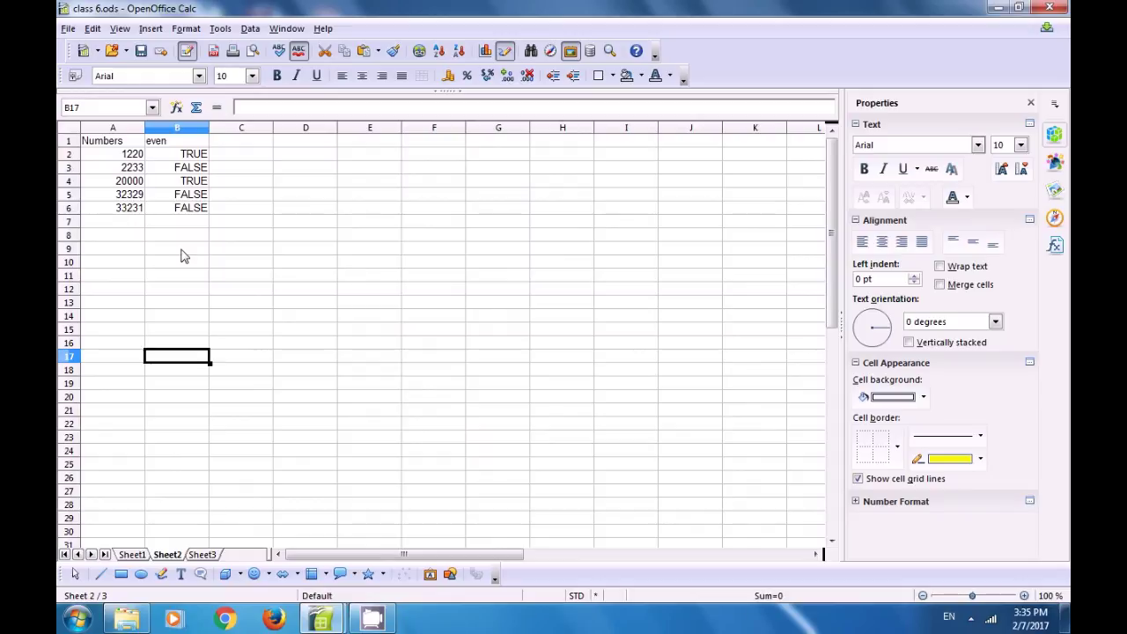
{"action": "left_click", "coordinate": [121, 241]}
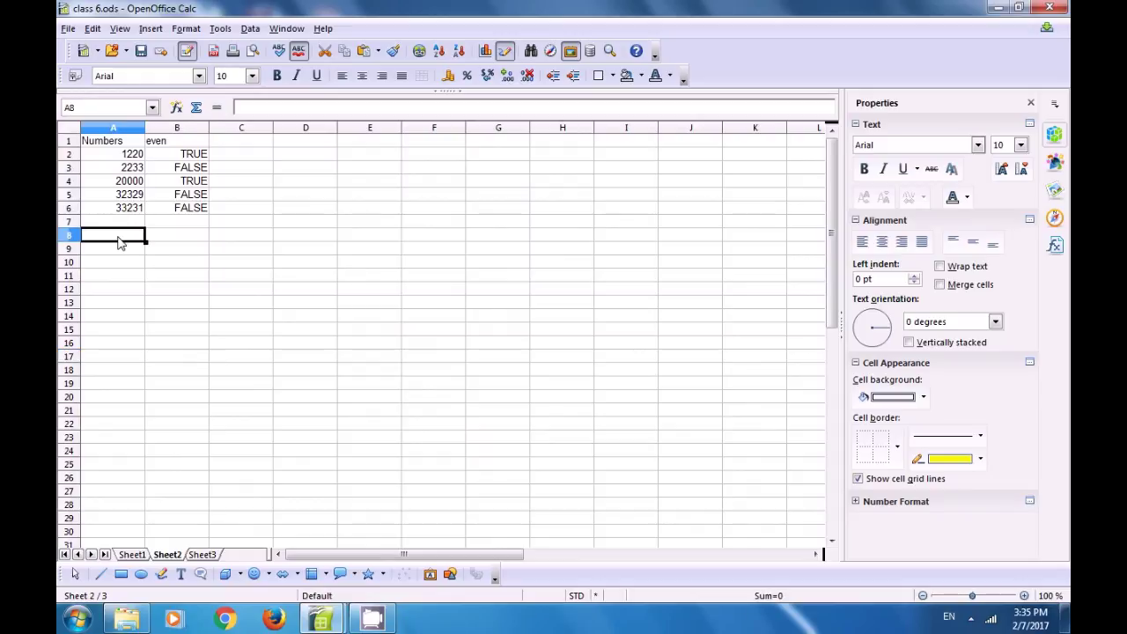
Enter the label "Number" in C8, followed by 23, 53, 42 and 56 in D8 to G8.
{"action": "left_click", "coordinate": [235, 243]}
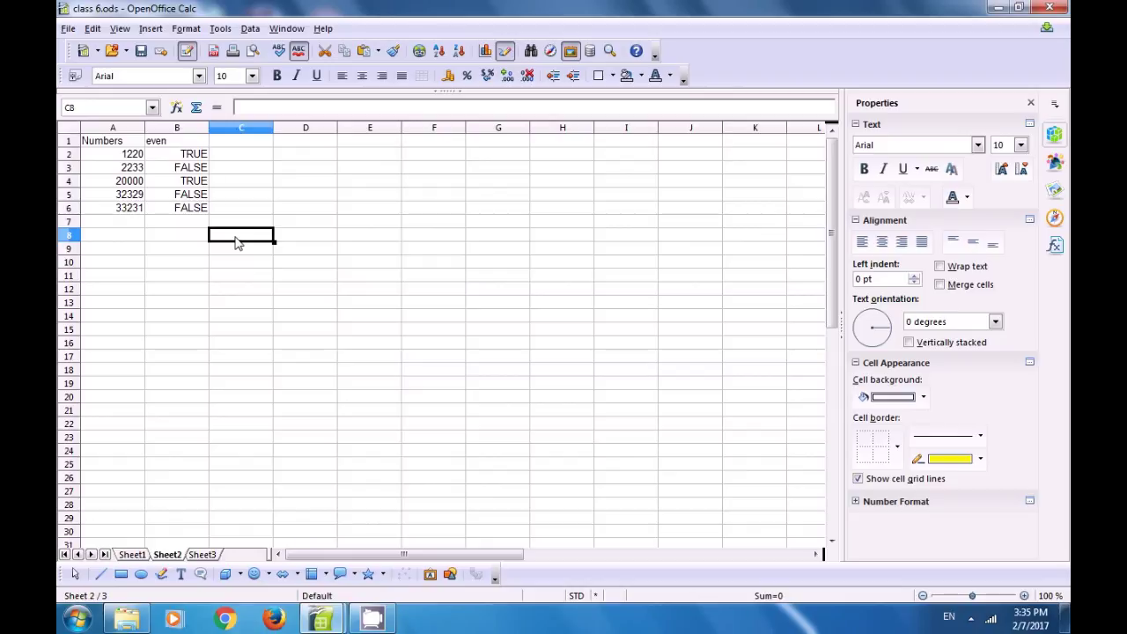
{"action": "type", "text": "Number"}
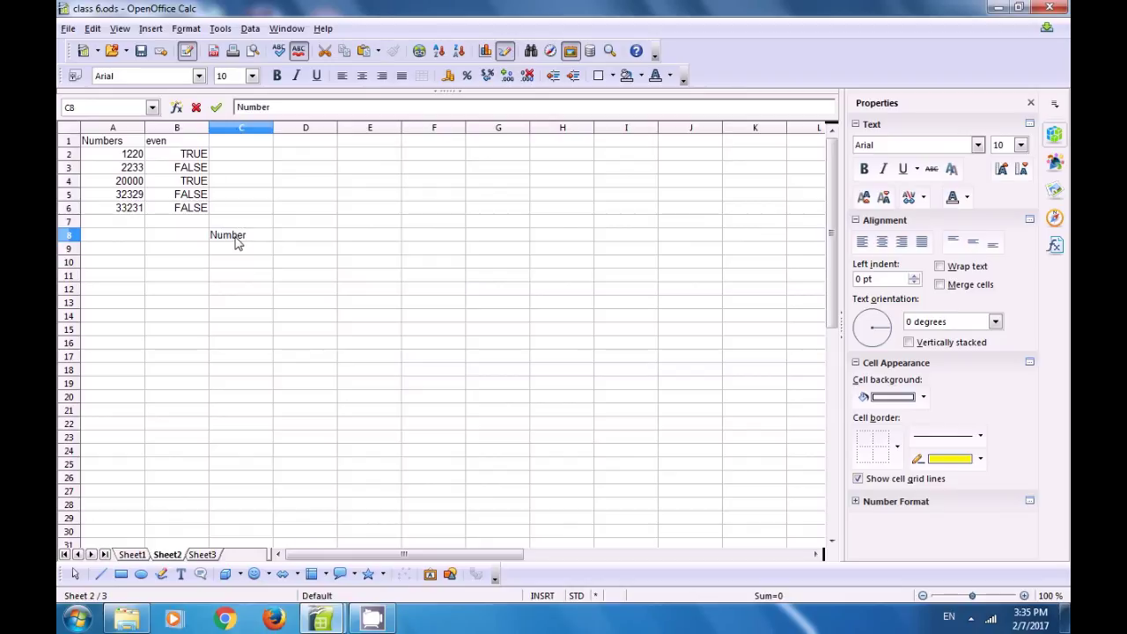
{"action": "key", "text": "Tab"}
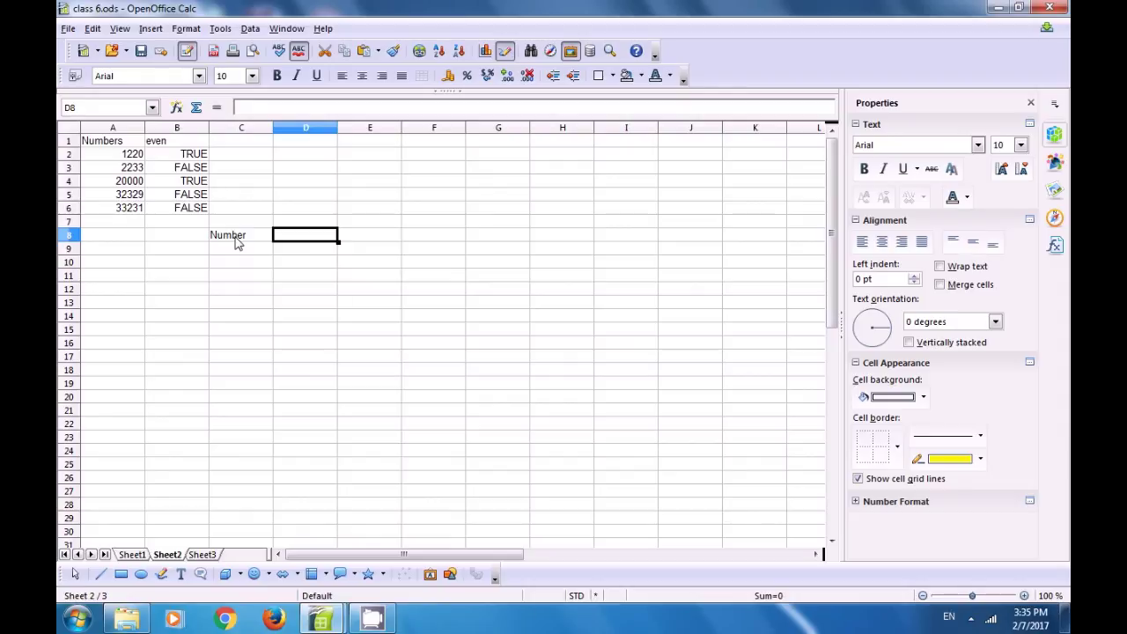
{"action": "type", "text": "23"}
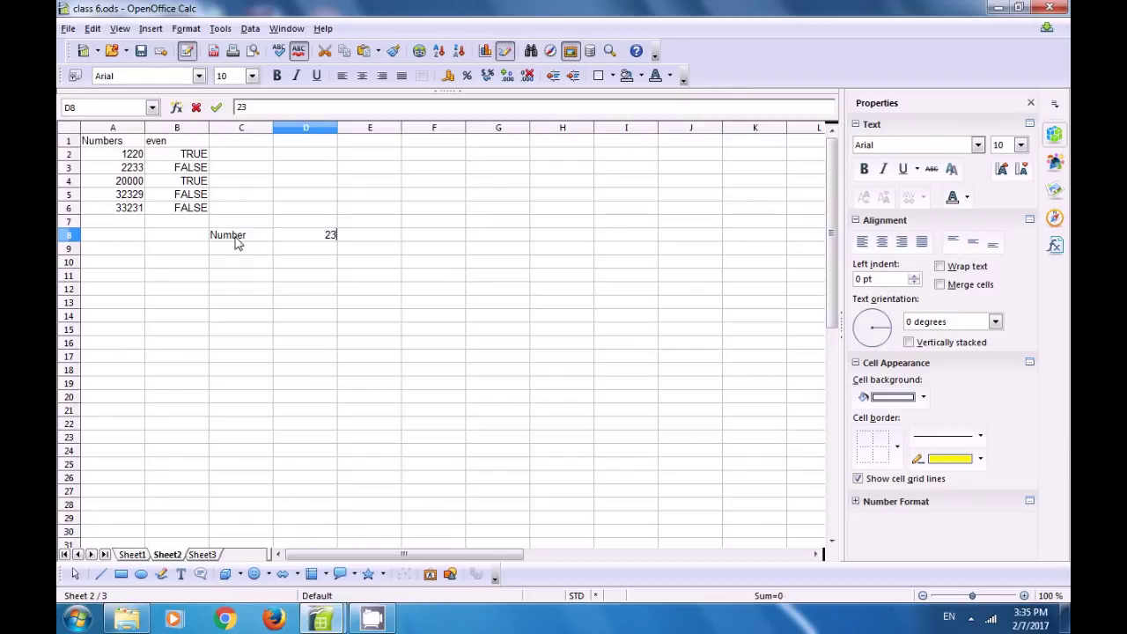
{"action": "key", "text": "Tab"}
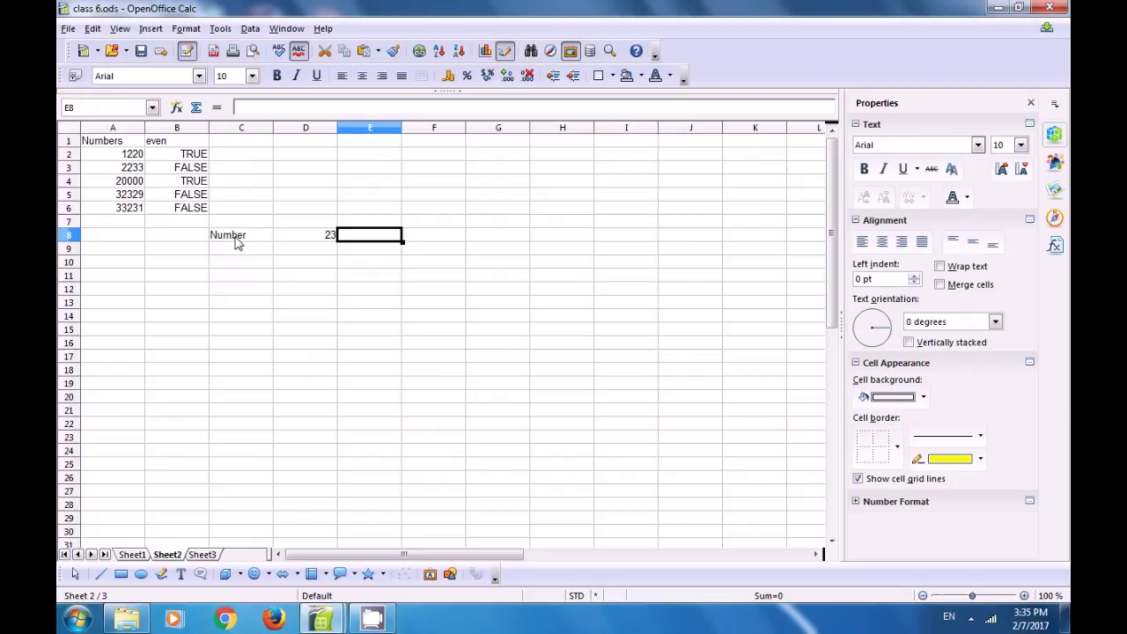
{"action": "type", "text": "53"}
{"action": "key", "text": "Tab"}
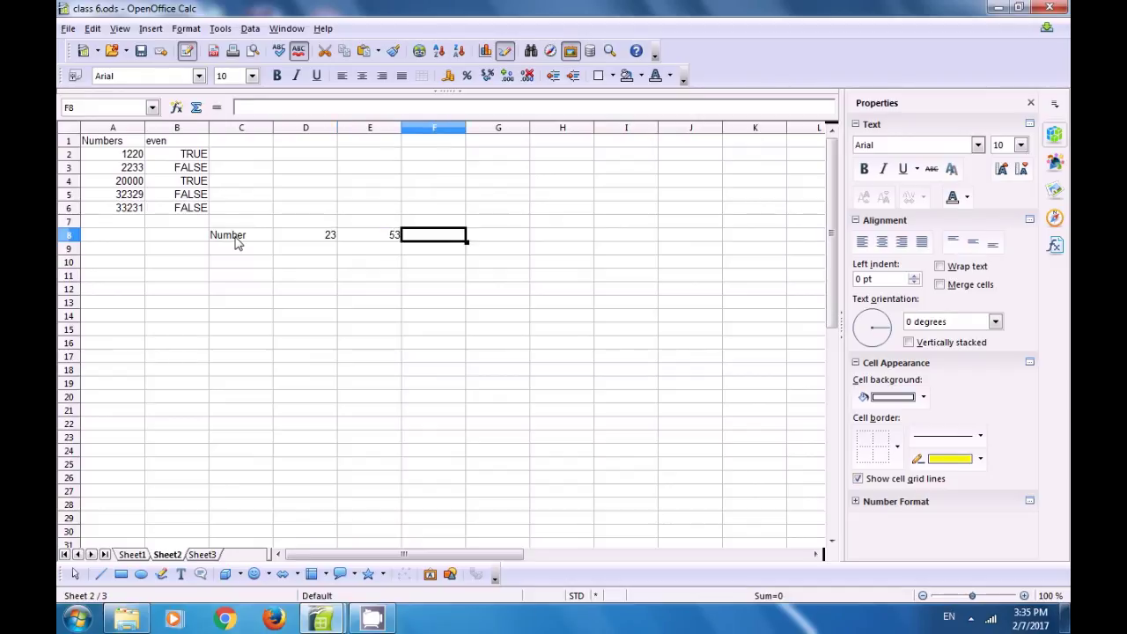
{"action": "type", "text": "42"}
{"action": "key", "text": "Tab"}
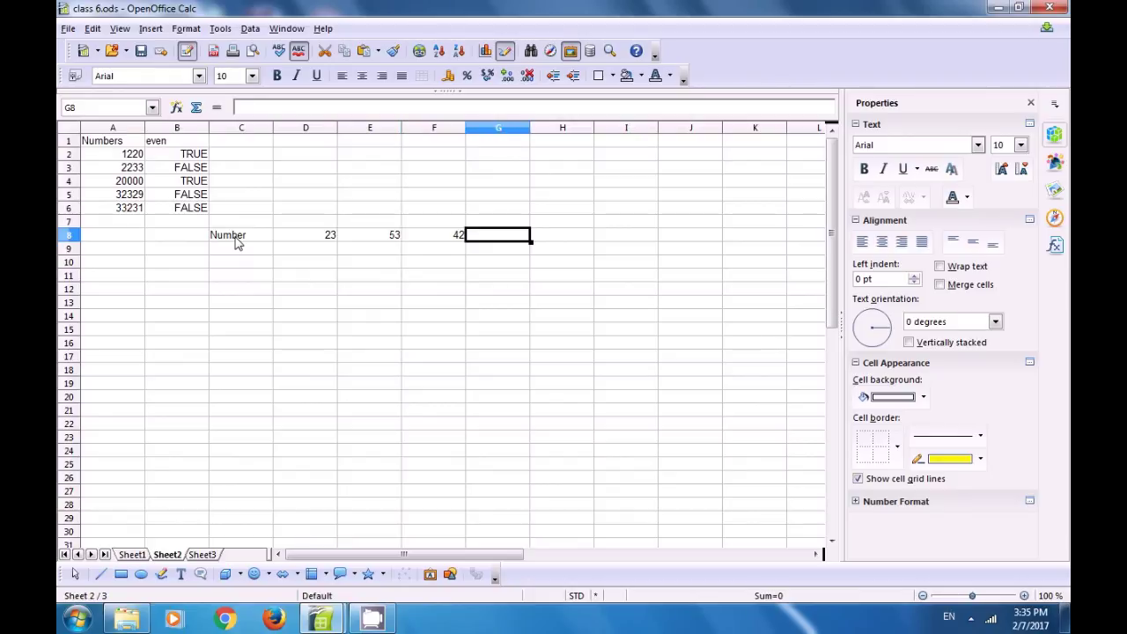
{"action": "type", "text": "56"}
{"action": "key", "text": "Tab"}
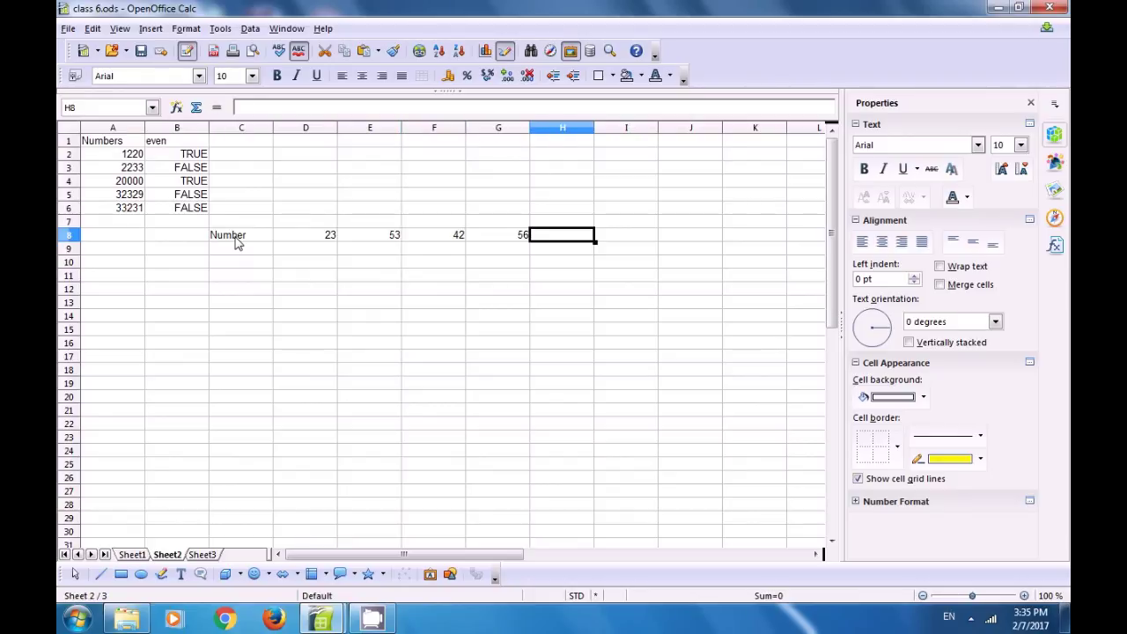
Continue the Number row with 34, 23, 76 and 88 in H8 to K8.
{"action": "type", "text": "34"}
{"action": "key", "text": "Tab"}
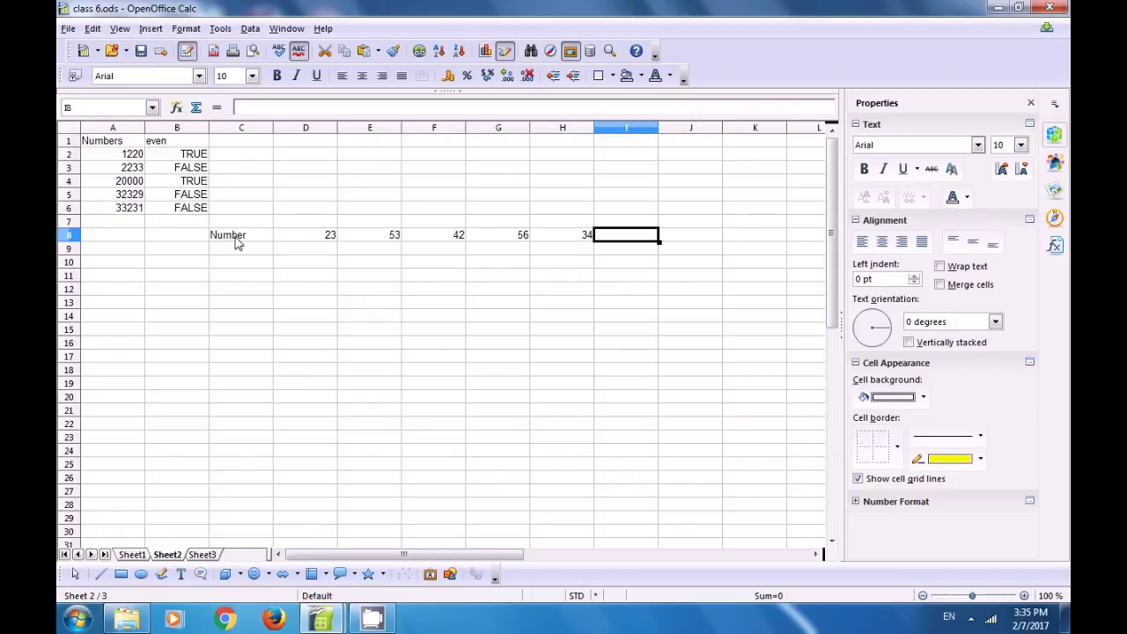
{"action": "type", "text": "23"}
{"action": "key", "text": "Tab"}
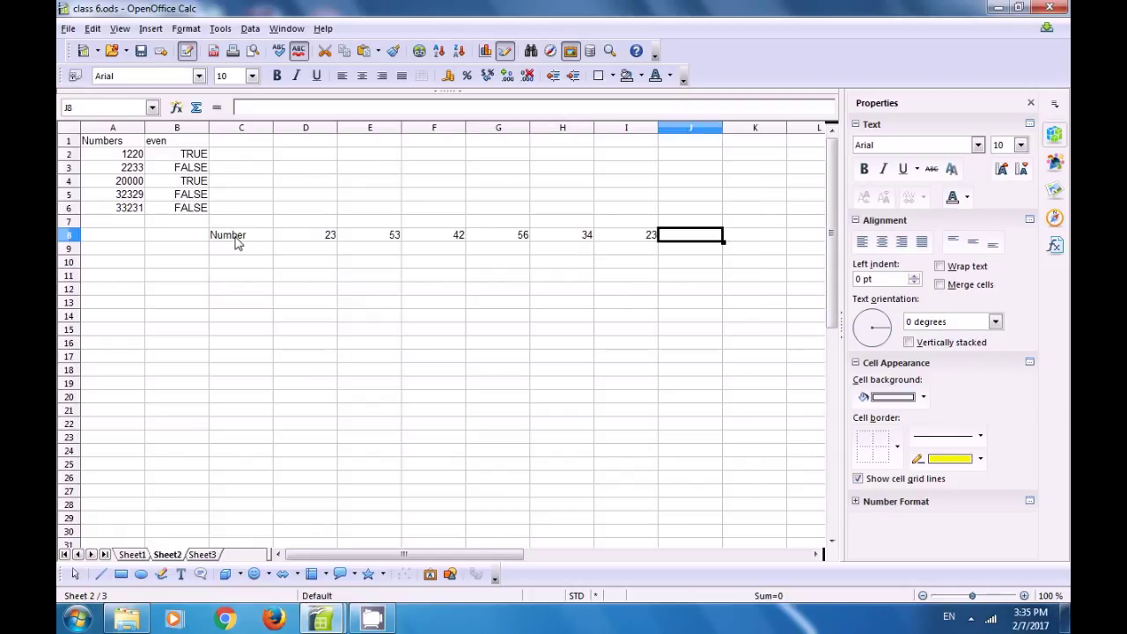
{"action": "type", "text": "76"}
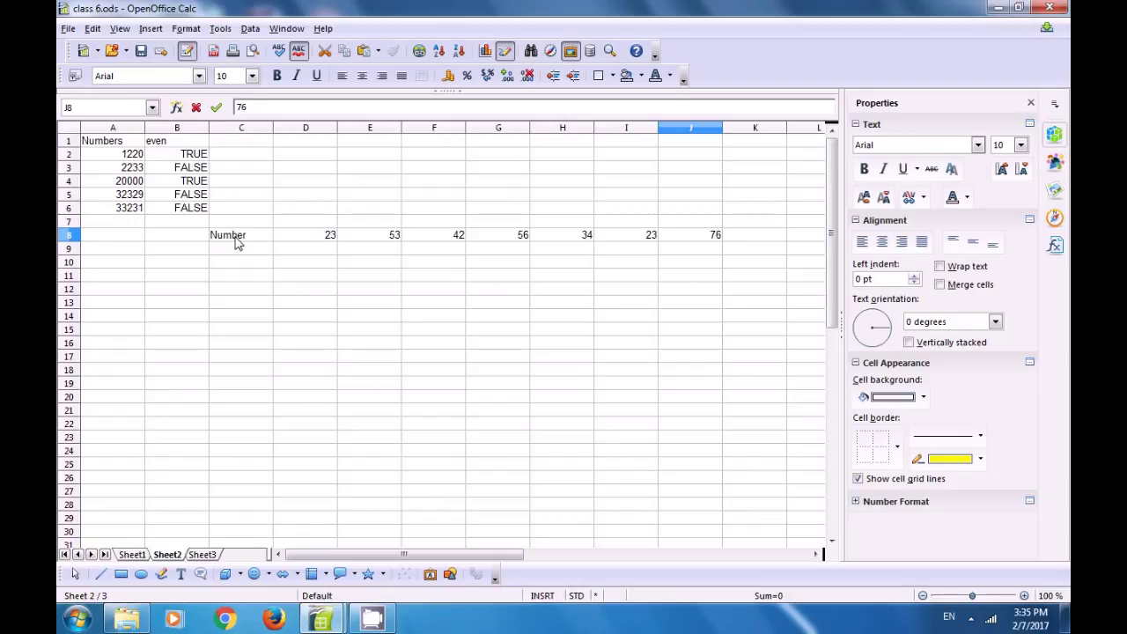
{"action": "key", "text": "Tab"}
{"action": "type", "text": "88"}
{"action": "key", "text": "Return"}
Enter the label "LCM" in C9, directly below the Number label.
{"action": "key", "text": "Left"}
{"action": "key", "text": "Left"}
{"action": "key", "text": "Left"}
{"action": "key", "text": "Left"}
{"action": "key", "text": "Left"}
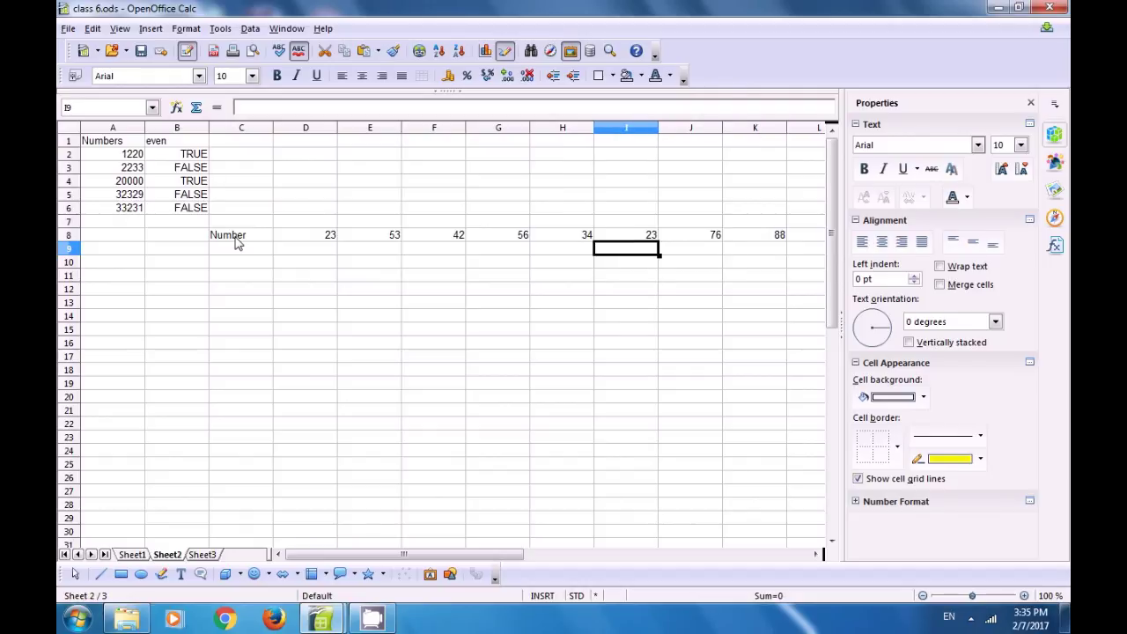
{"action": "key", "text": "Left"}
{"action": "key", "text": "Left"}
{"action": "key", "text": "Left"}
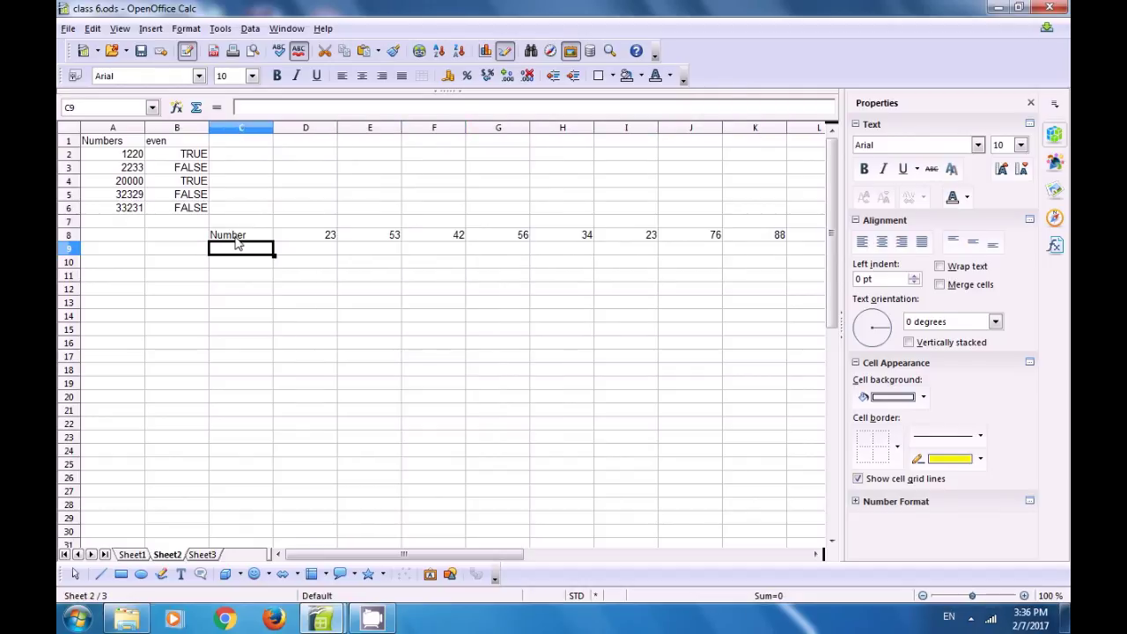
{"action": "type", "text": "L"}
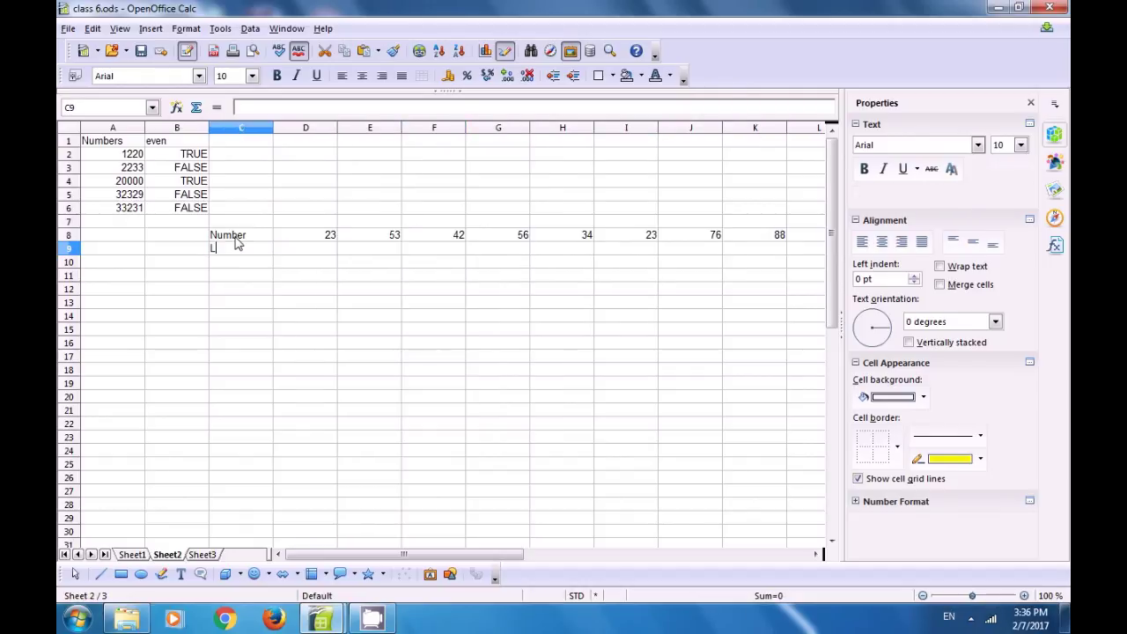
{"action": "type", "text": "CM"}
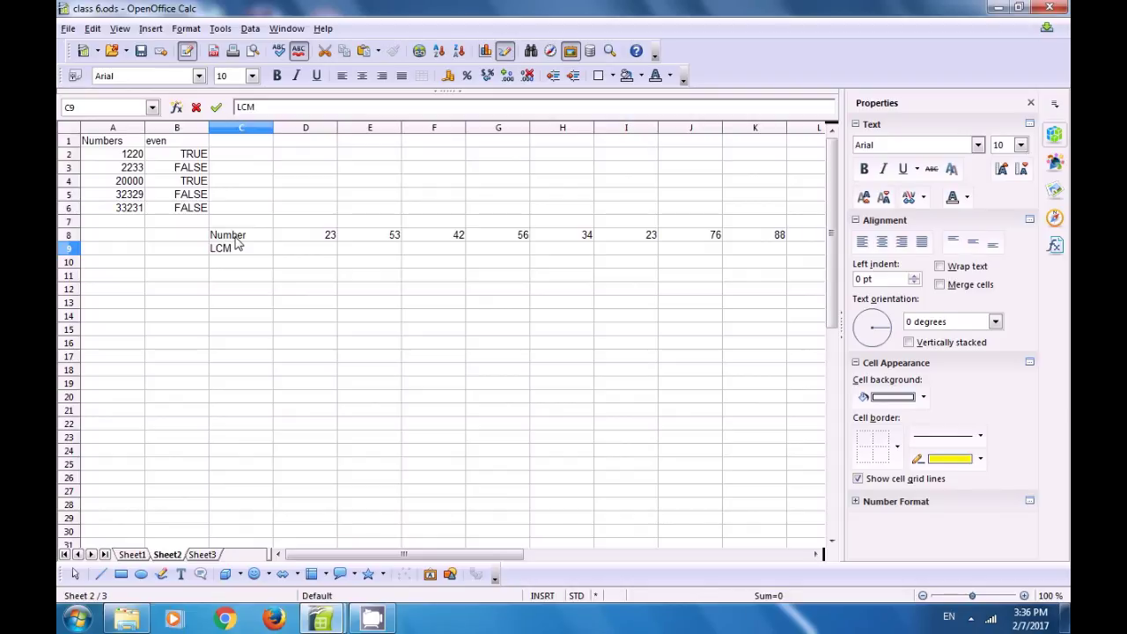
{"action": "key", "text": "Right"}
{"action": "key", "text": "Right"}
{"action": "key", "text": "Right"}
{"action": "key", "text": "Right"}
{"action": "key", "text": "Right"}
{"action": "key", "text": "Right"}
{"action": "key", "text": "Right"}
{"action": "key", "text": "Right"}
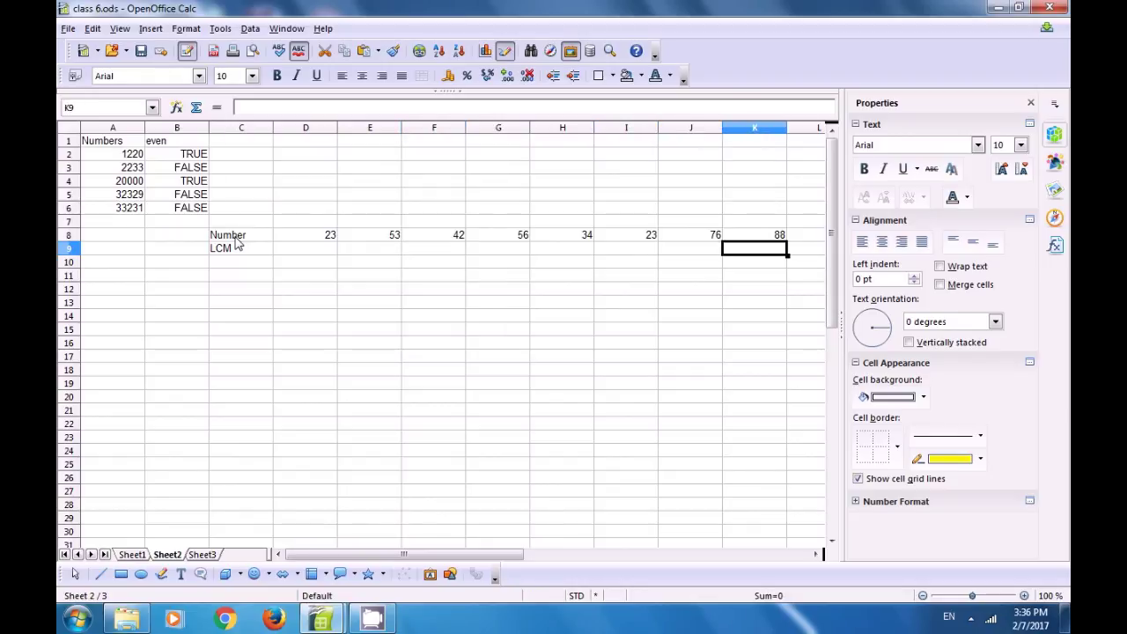
{"action": "key", "text": "Left"}
{"action": "key", "text": "Left"}
{"action": "key", "text": "Left"}
{"action": "key", "text": "Left"}
{"action": "key", "text": "Left"}
{"action": "key", "text": "Left"}
{"action": "key", "text": "Left"}
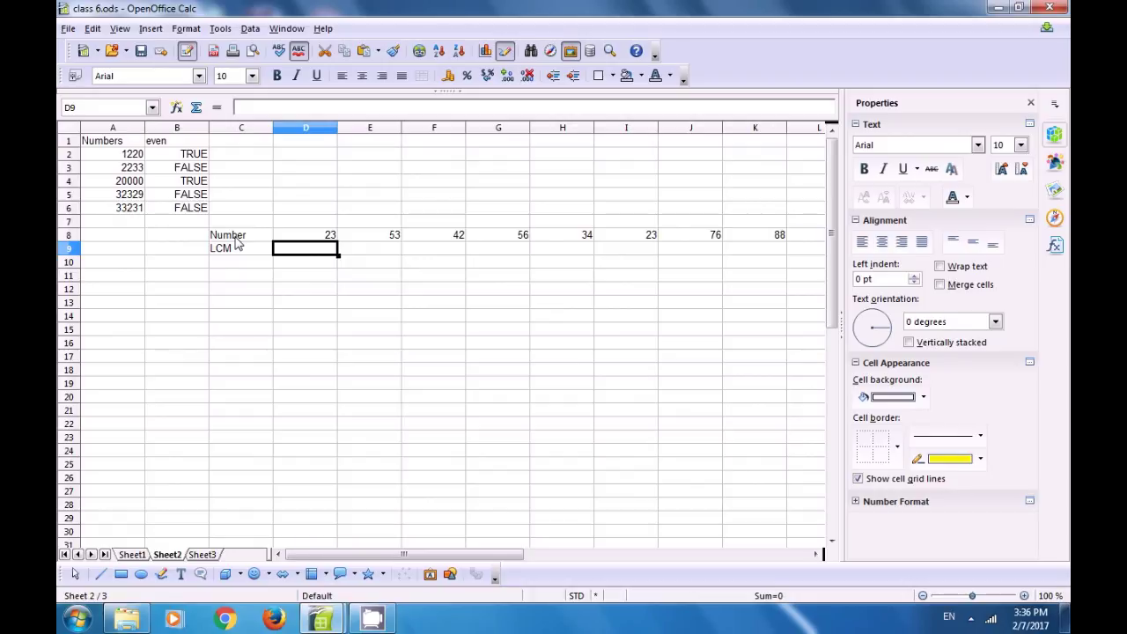
Calculate the least common multiple of the Number row in D9 with the formula =LCM(D8:K8).
{"action": "type", "text": "="}
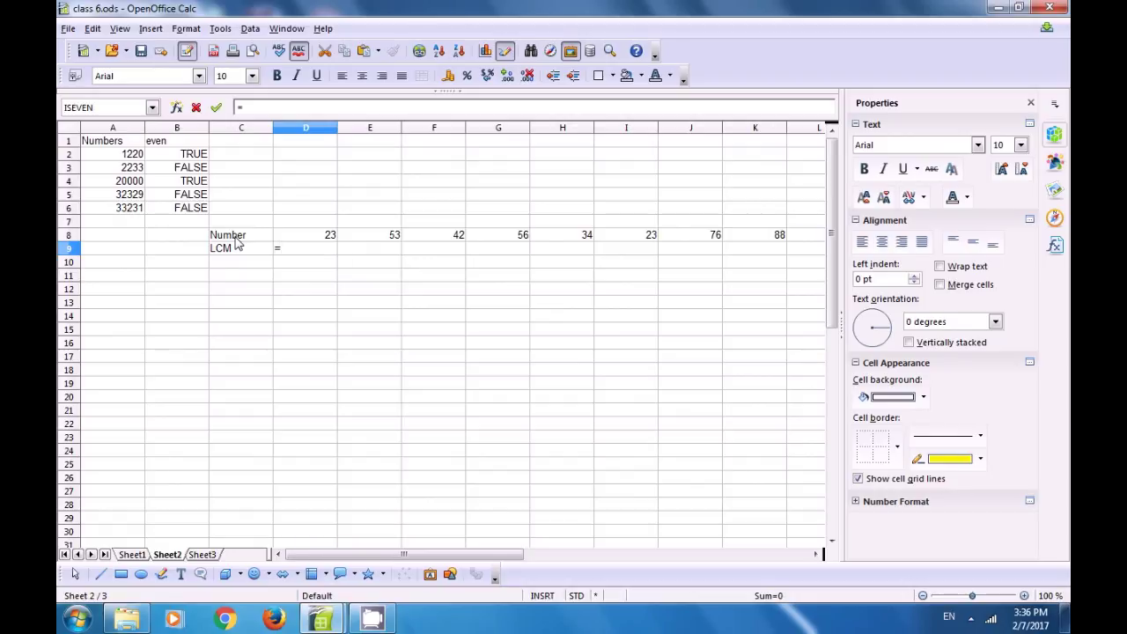
{"action": "type", "text": "lcm("}
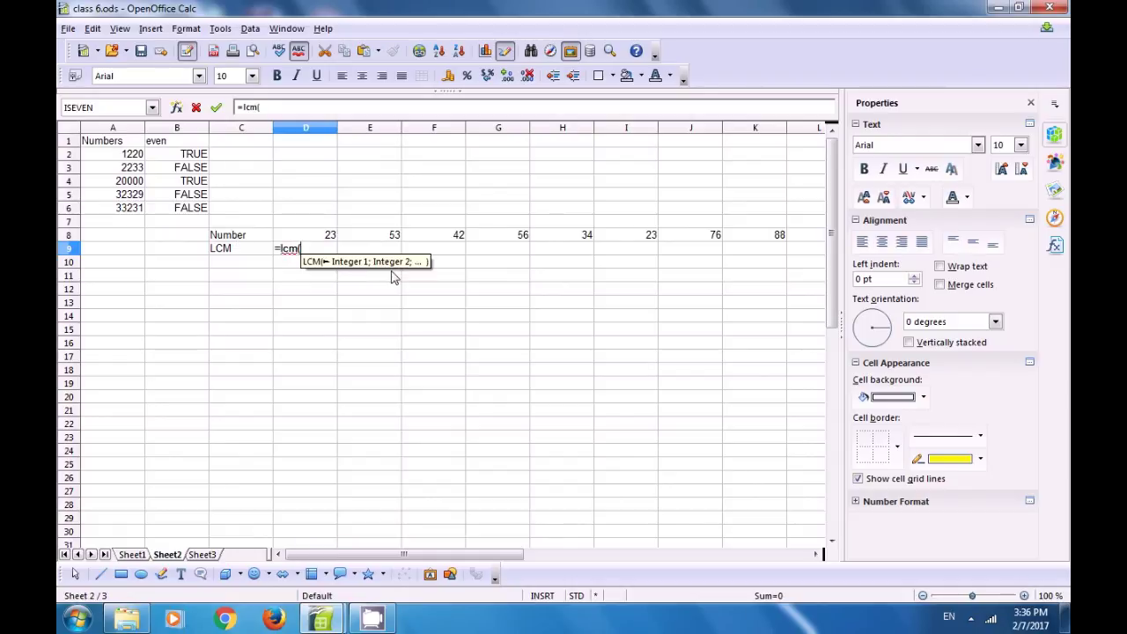
{"action": "left_click_drag", "start_coordinate": [324, 240], "coordinate": [771, 244]}
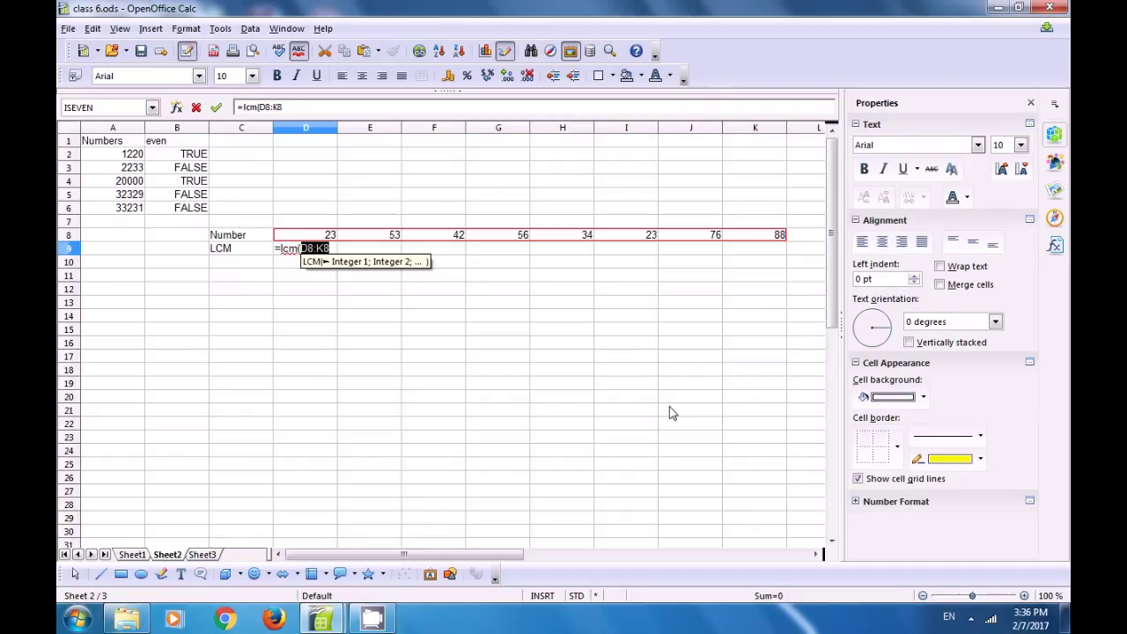
{"action": "type", "text": ")"}
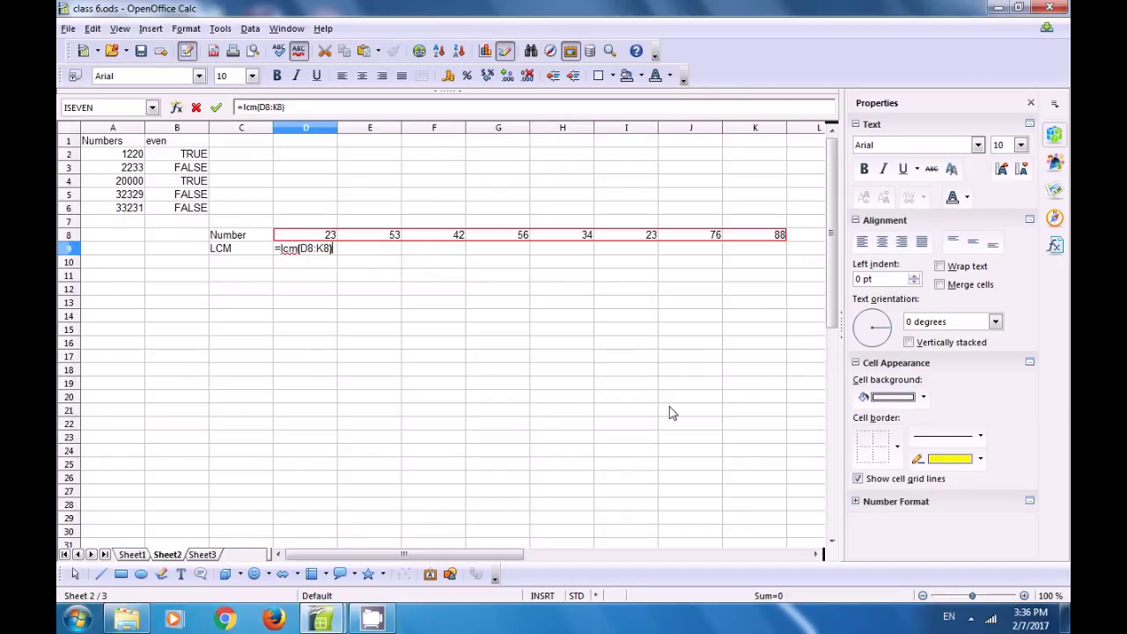
{"action": "key", "text": "Return"}
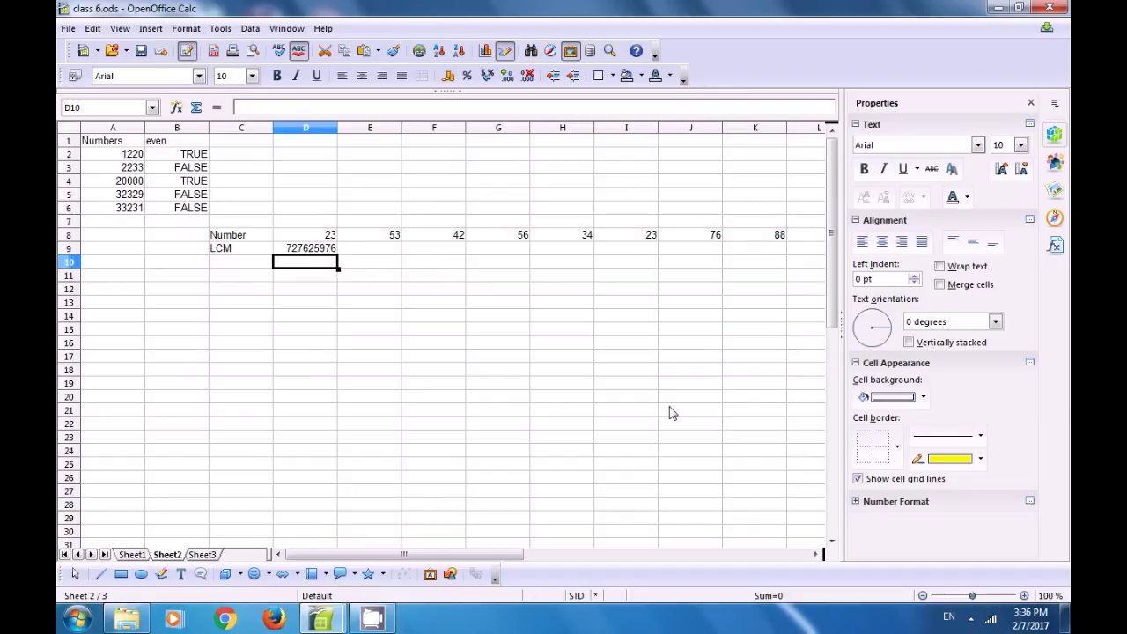
{"action": "left_click", "coordinate": [307, 252]}
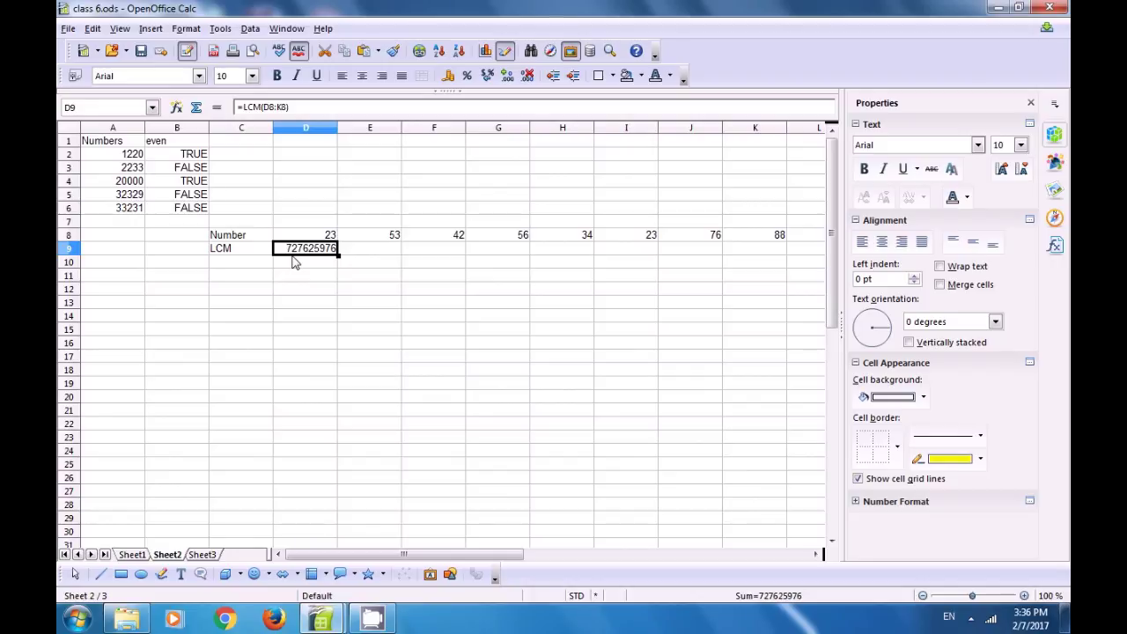
Enter the label "GCD" in C10, directly below the LCM label.
{"action": "left_click", "coordinate": [240, 263]}
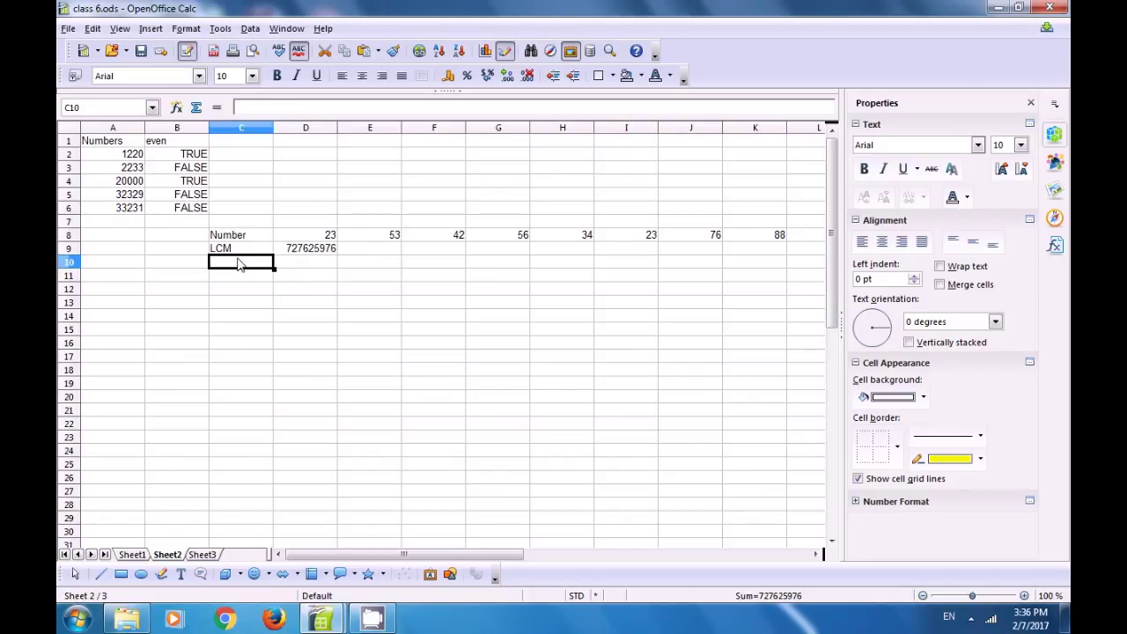
{"action": "type", "text": "GCD"}
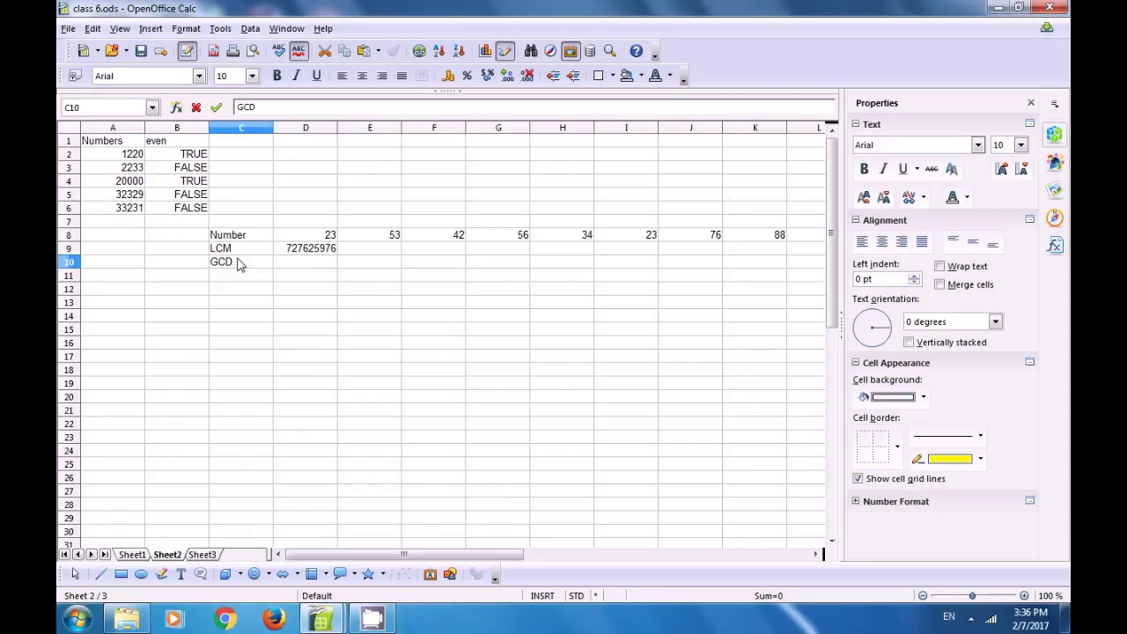
{"action": "key", "text": "Tab"}
Calculate the greatest common divisor of the Number row in D10 with the formula =GCD(D8:K8).
{"action": "type", "text": "="}
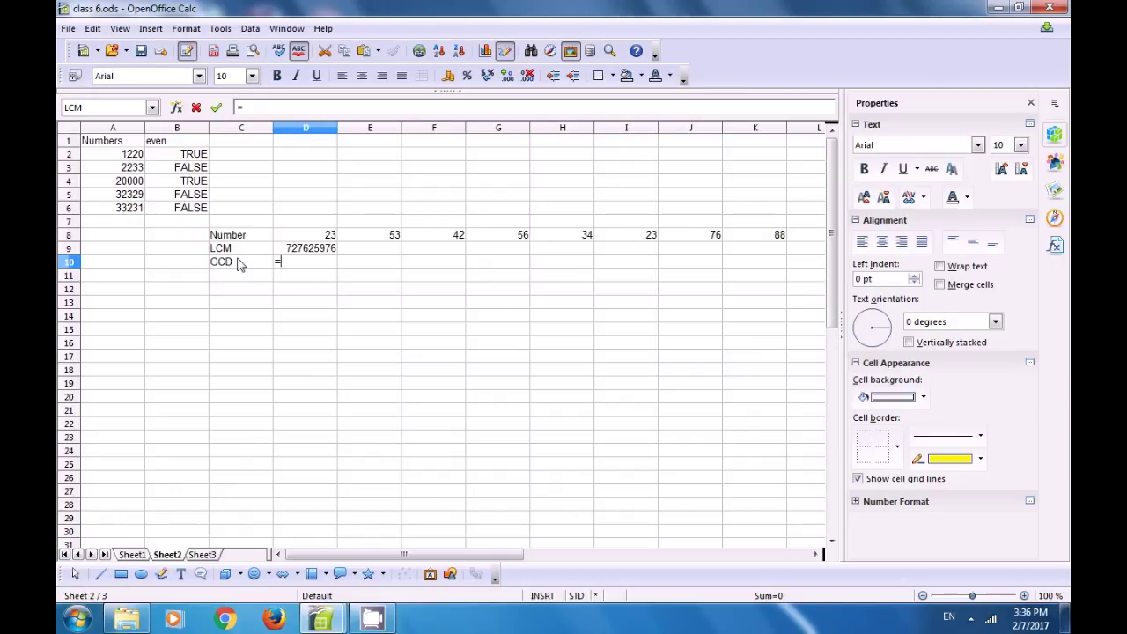
{"action": "type", "text": "gcd("}
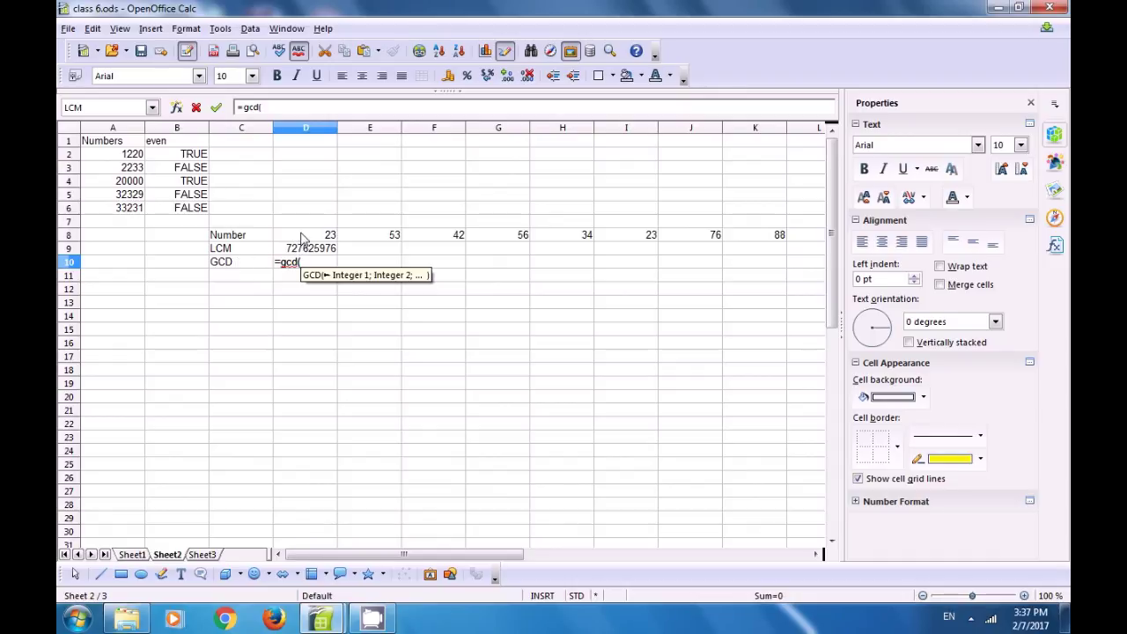
{"action": "left_click_drag", "start_coordinate": [308, 236], "coordinate": [757, 238]}
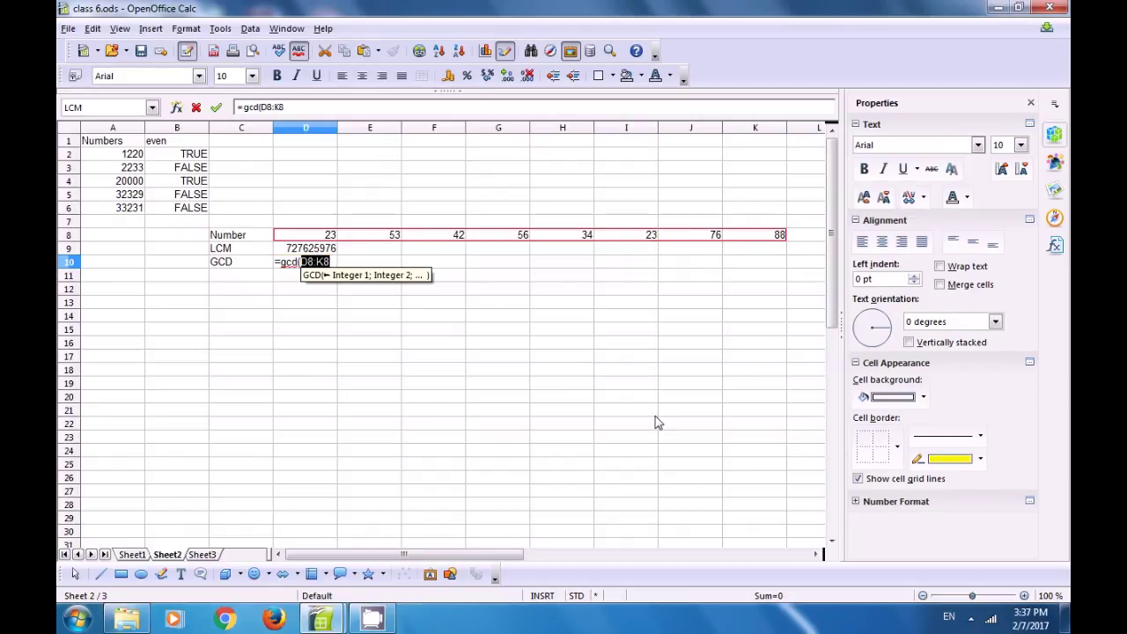
{"action": "type", "text": ")"}
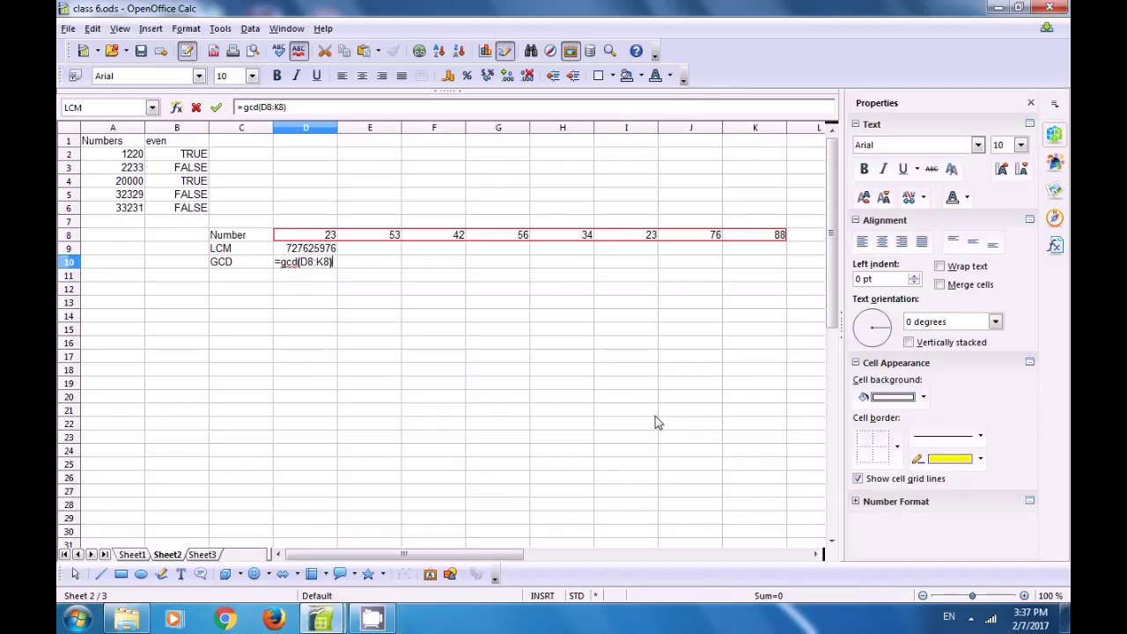
{"action": "key", "text": "Return"}
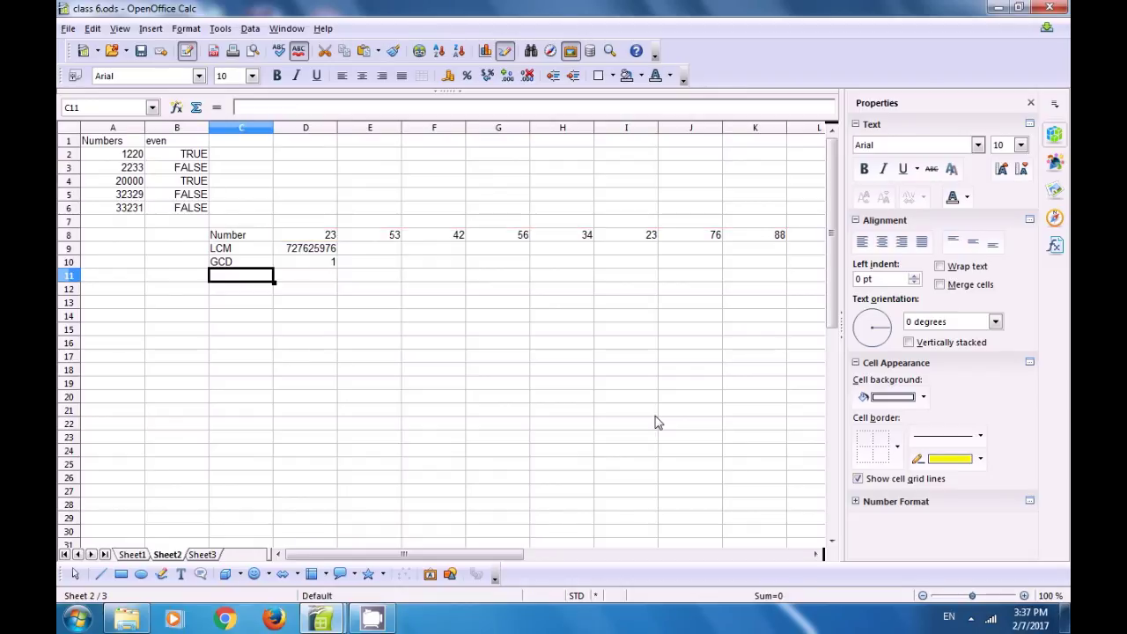
{"action": "left_click", "coordinate": [318, 262]}
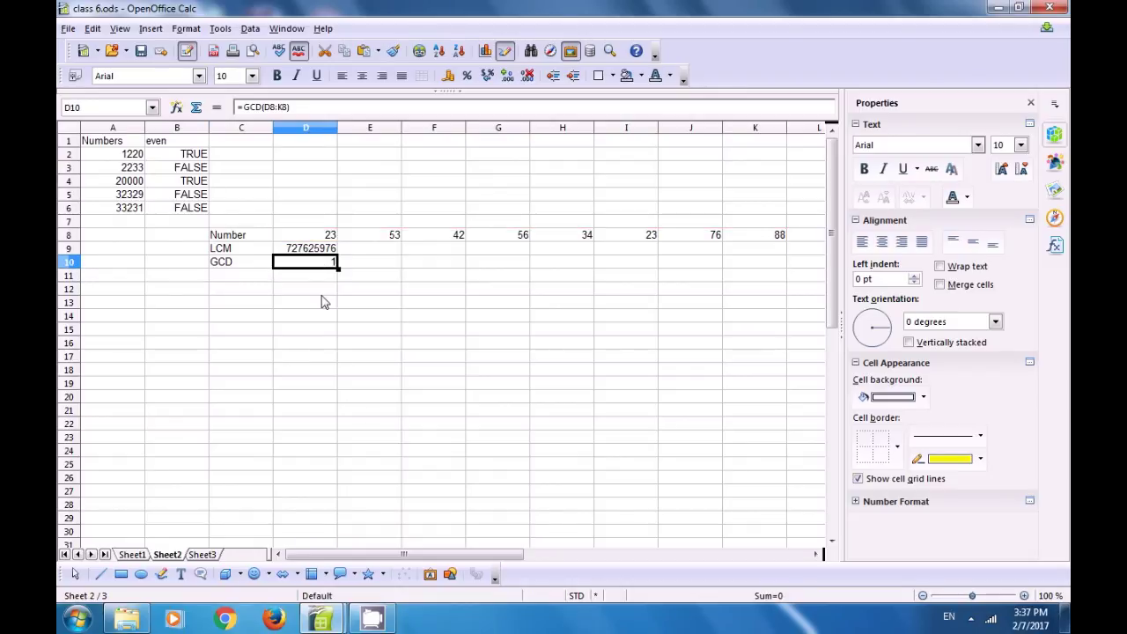
{"action": "left_click", "coordinate": [324, 294]}
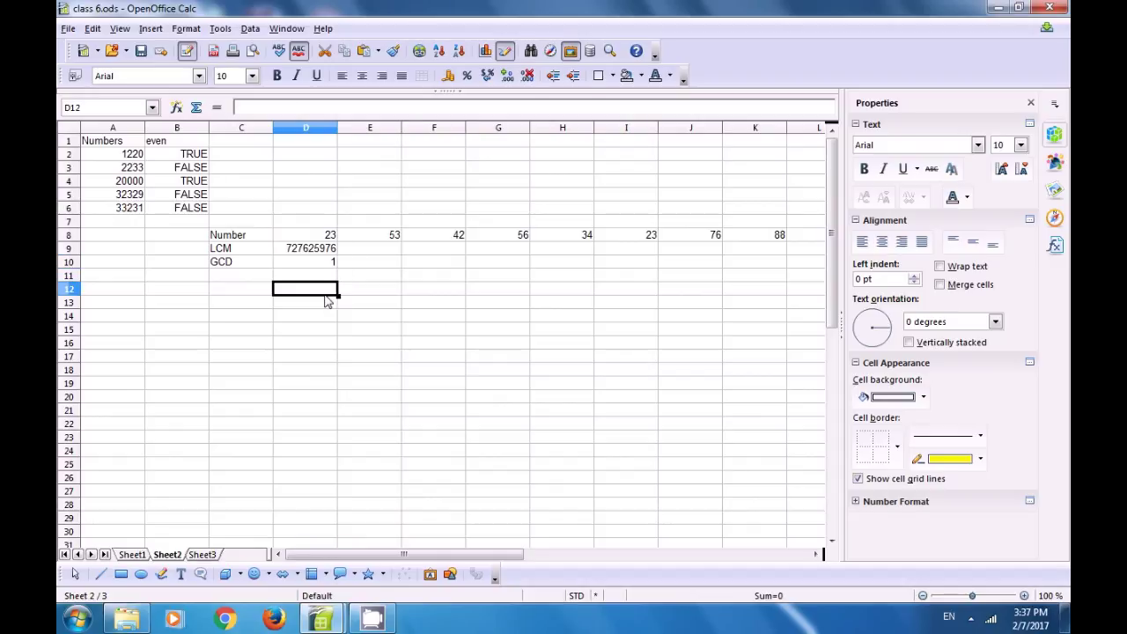